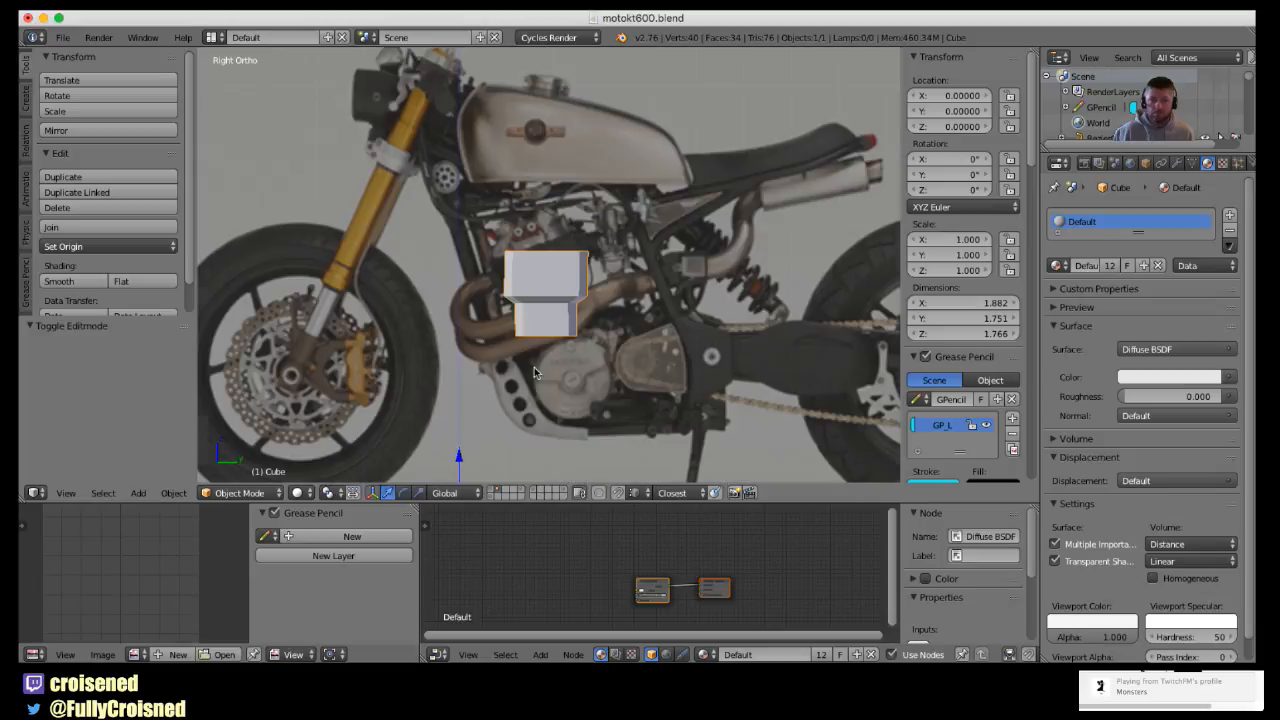
- Move the cylinder block's whole mesh about 1.565 along Y in Edit Mode with wireframe display, leaving nothing selected
scroll(534, 367, "up", 5)
key("Tab")
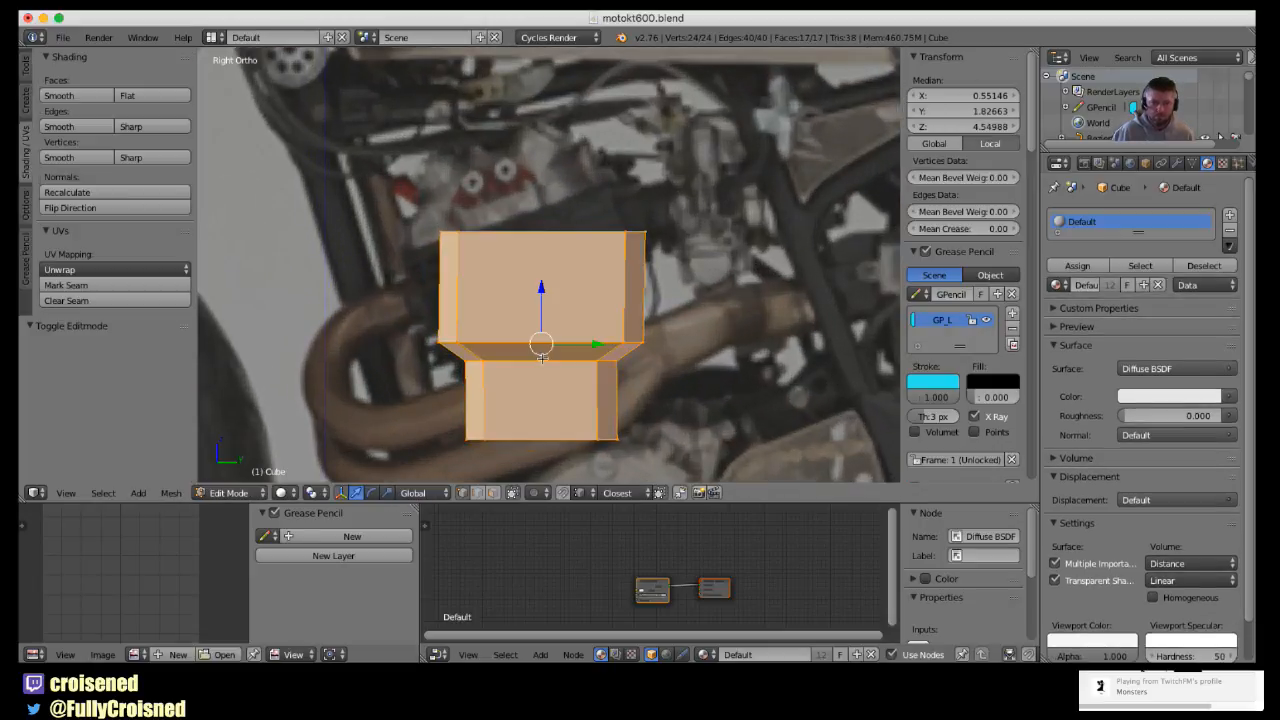
key("a")
middle_click_drag(540, 348, 496, 361, "shift")
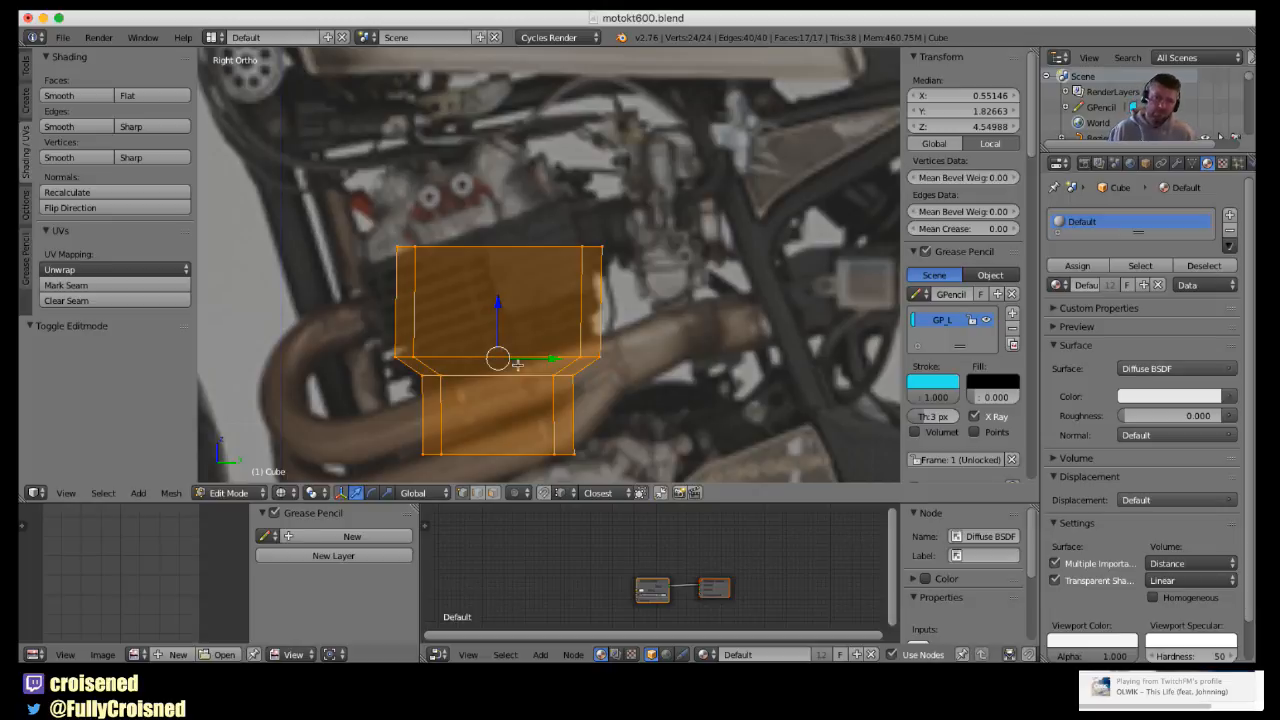
middle_click_drag(511, 368, 599, 327, "shift")
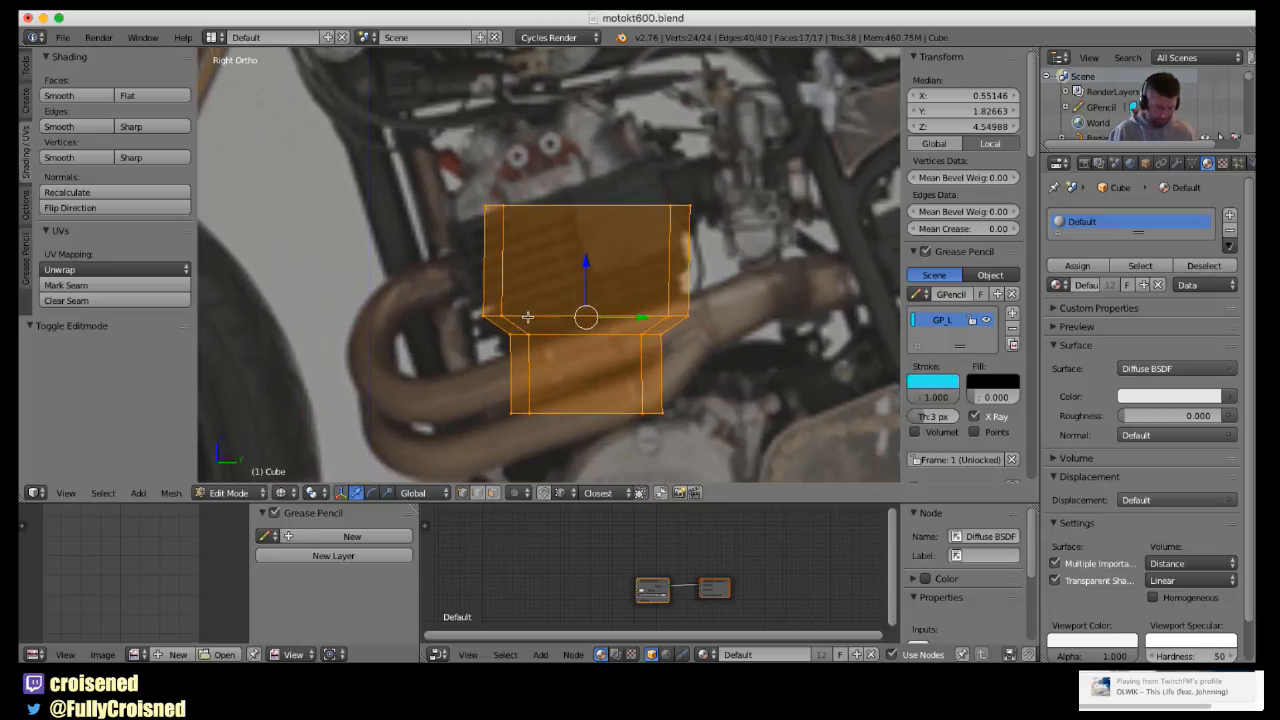
scroll(527, 317, "up", 1)
scroll(526, 318, "down", 3)
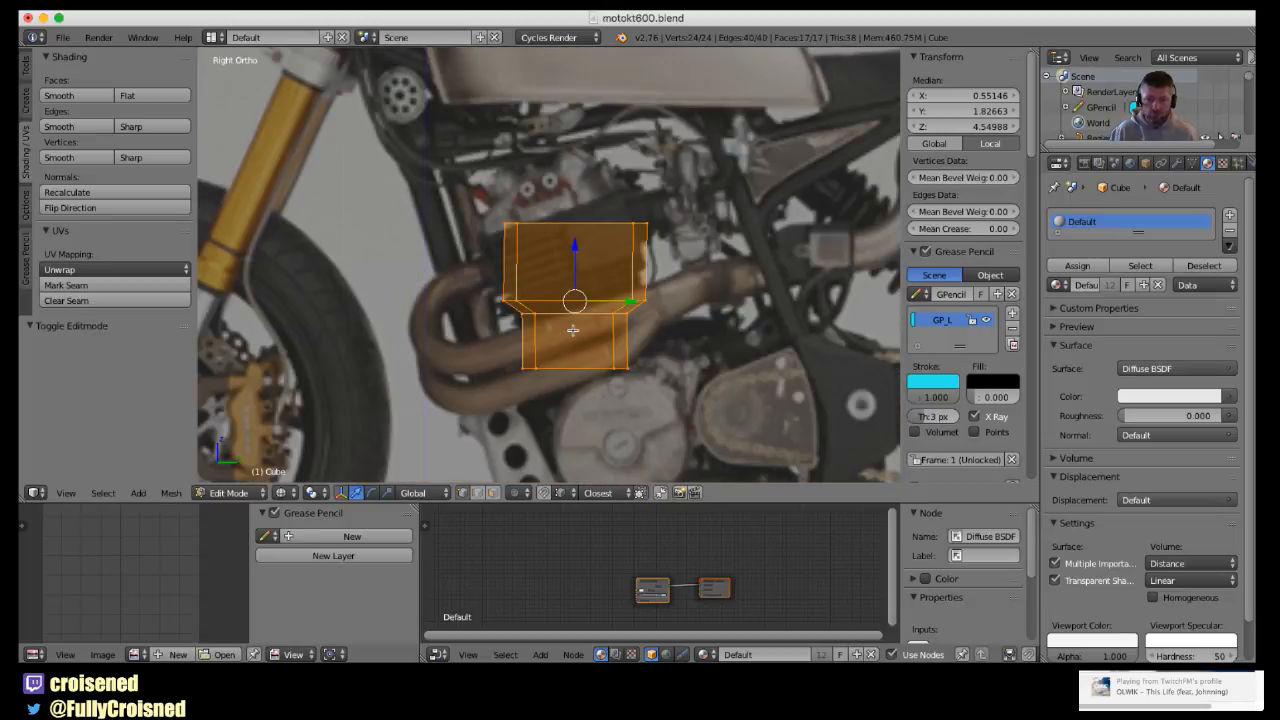
key("g")
key("y")
left_click(750, 323)
middle_click_drag(572, 366, 534, 376, "shift")
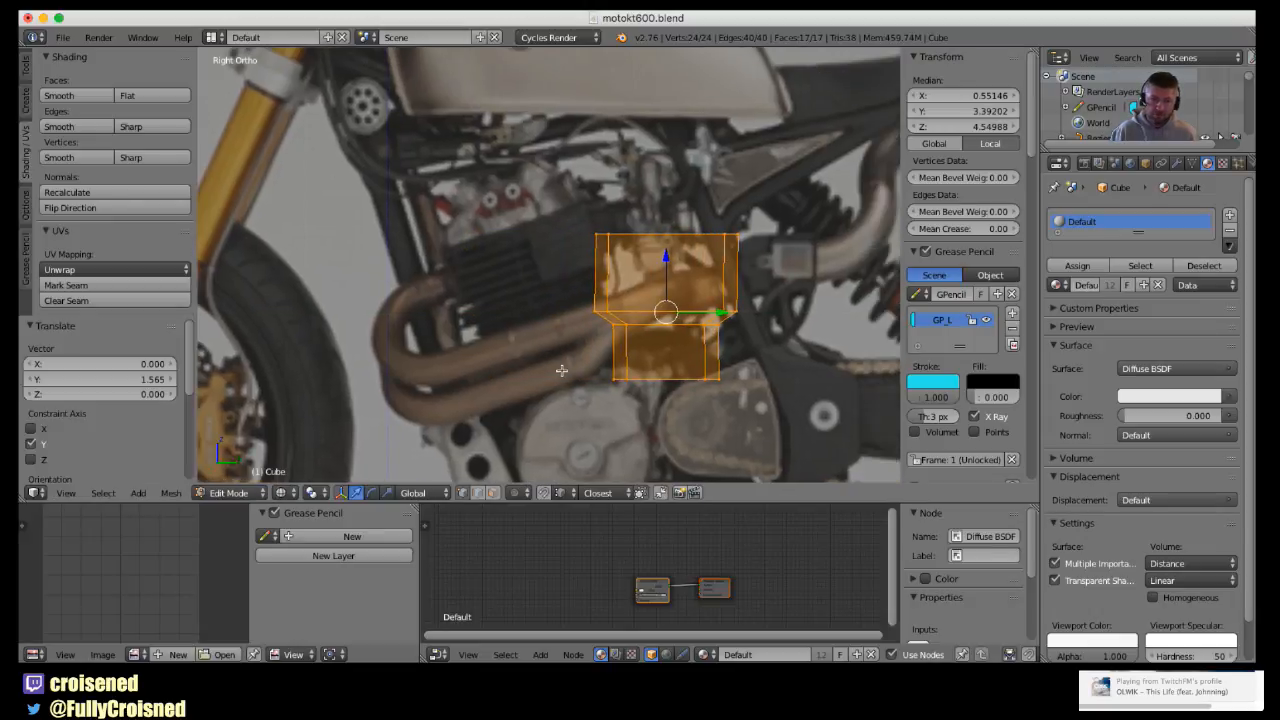
scroll(534, 376, "up", 1)
key("a")
- Mark the cooling fins in the reference photo with short Grease Pencil strokes and erase the strokes
scroll(517, 363, "up", 3)
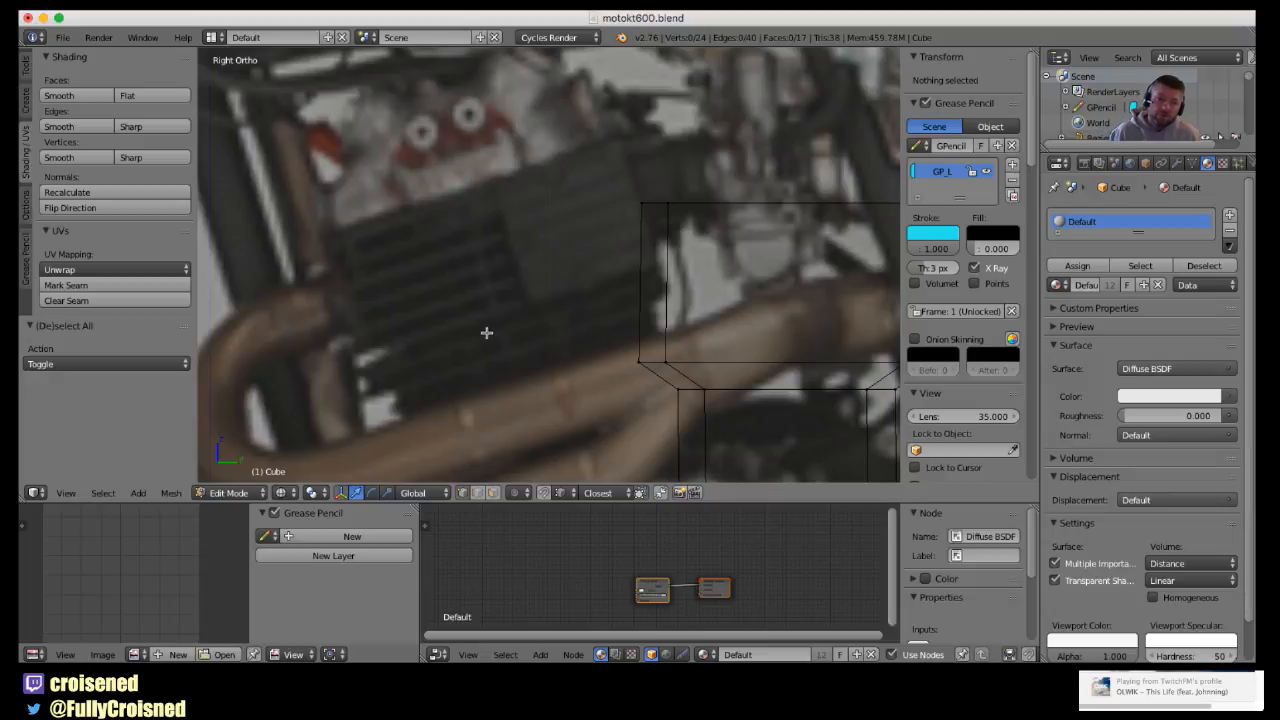
left_click_drag(410, 216, 322, 238)
left_click_drag(414, 240, 282, 275)
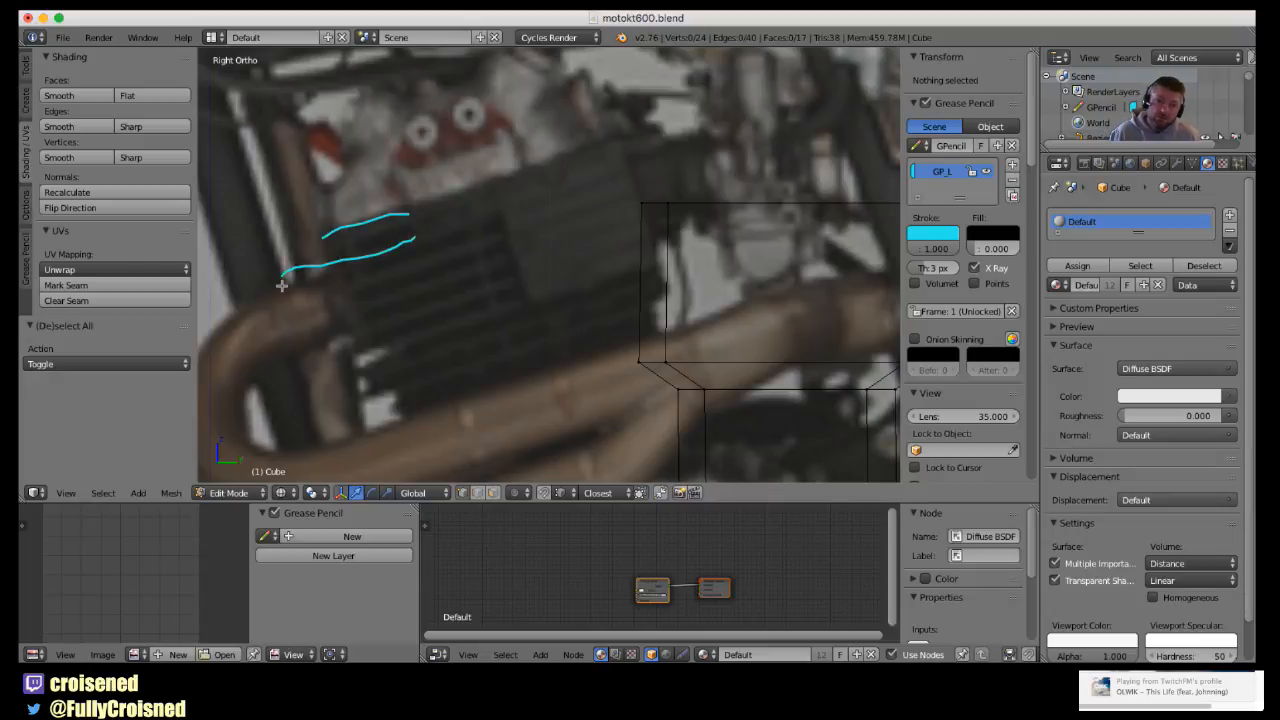
mouse_move(397, 273)
left_mouse_down()
mouse_move(322, 299)
mouse_move(337, 313)
mouse_move(327, 341)
left_mouse_up()
left_click_drag(429, 341, 292, 386)
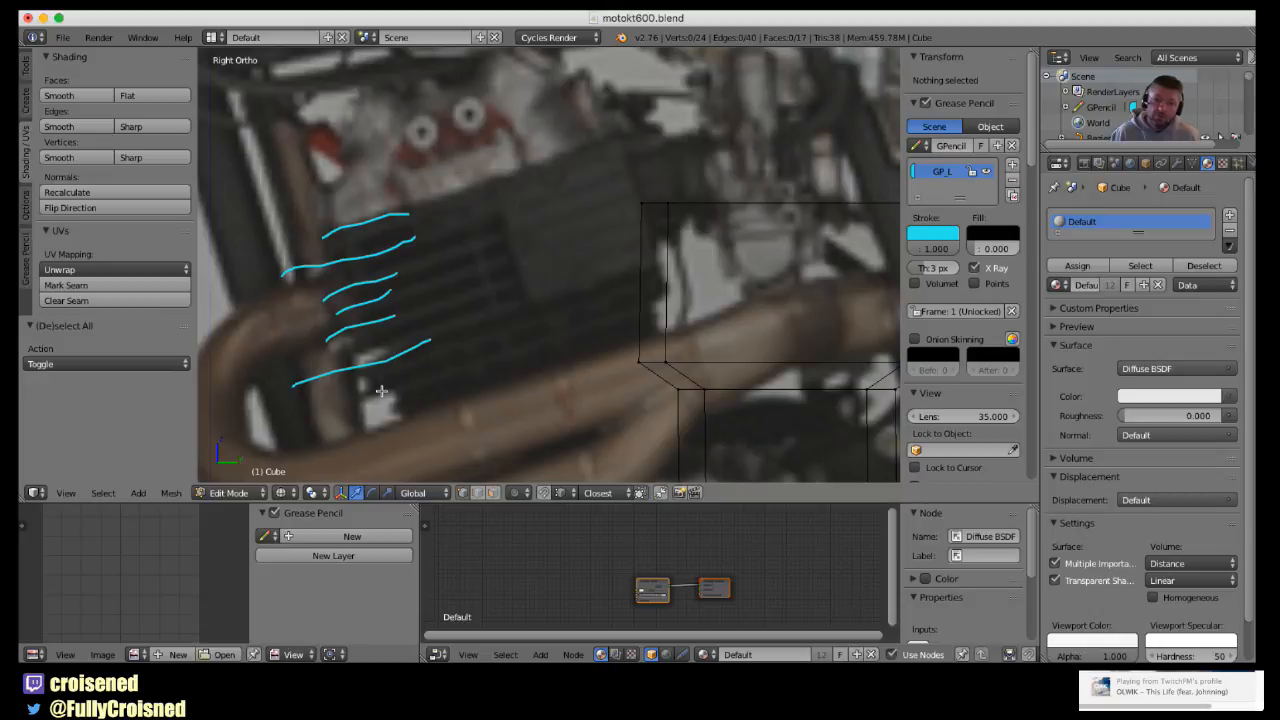
left_click_drag(424, 362, 347, 392)
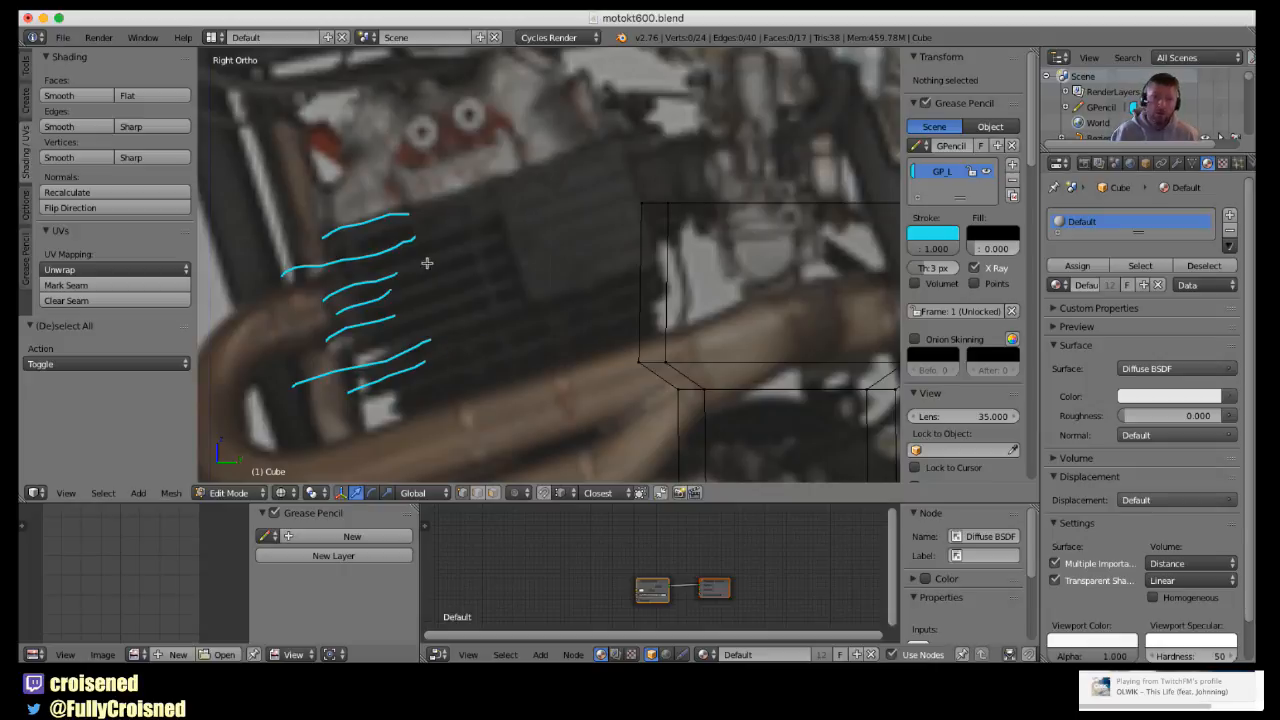
mouse_move(424, 262)
right_mouse_down()
mouse_move(329, 274)
mouse_move(420, 218)
mouse_move(333, 239)
mouse_move(354, 260)
mouse_move(310, 425)
mouse_move(375, 382)
mouse_move(390, 280)
mouse_move(320, 300)
mouse_move(330, 308)
right_mouse_up()
- Add seven evenly spaced horizontal loop cuts around the upper part of the block without sliding them, and clear the selection
scroll(487, 333, "down", 2)
middle_click_drag(685, 322, 537, 334, "shift")
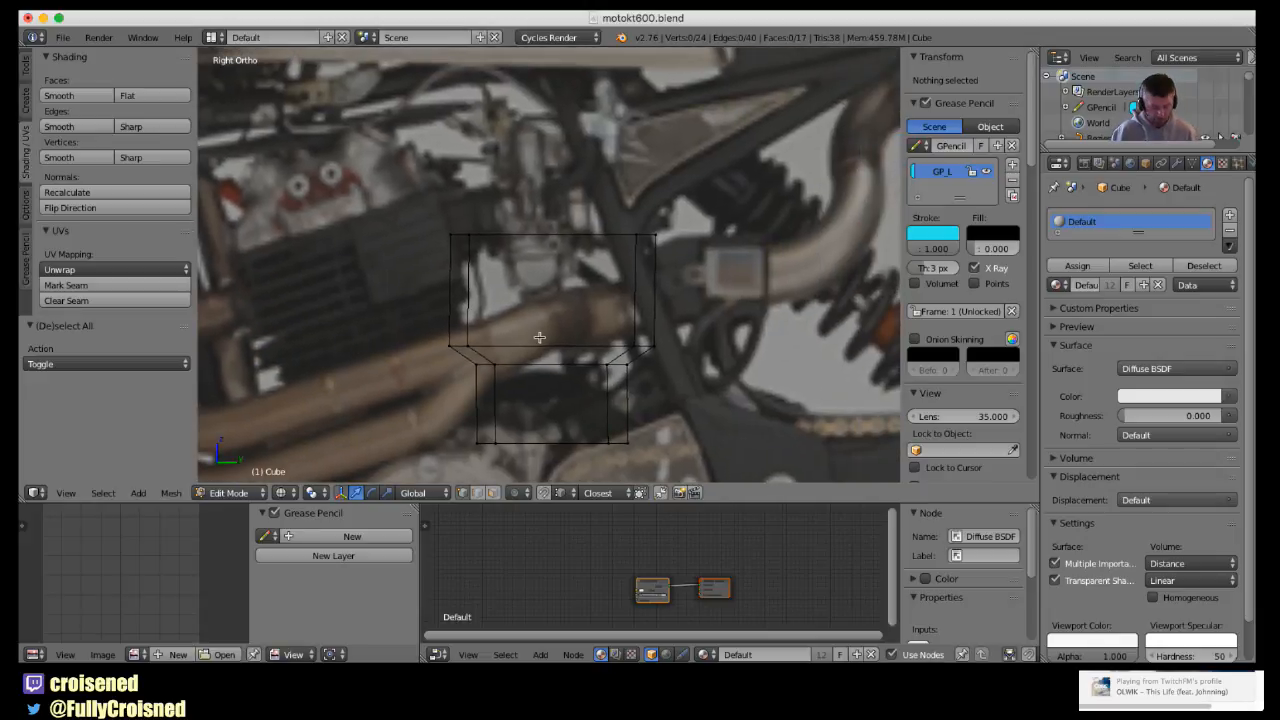
key("ctrl+r")
scroll(487, 312, "up", 1)
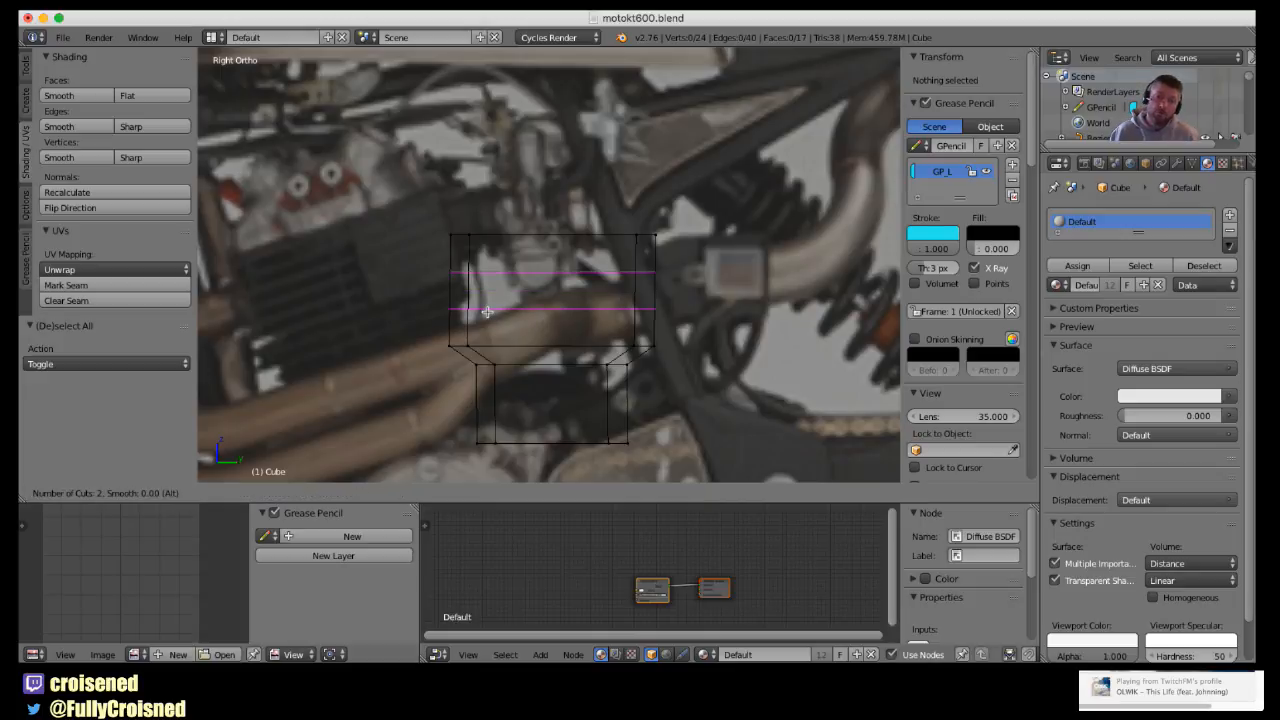
scroll(487, 312, "up", 4)
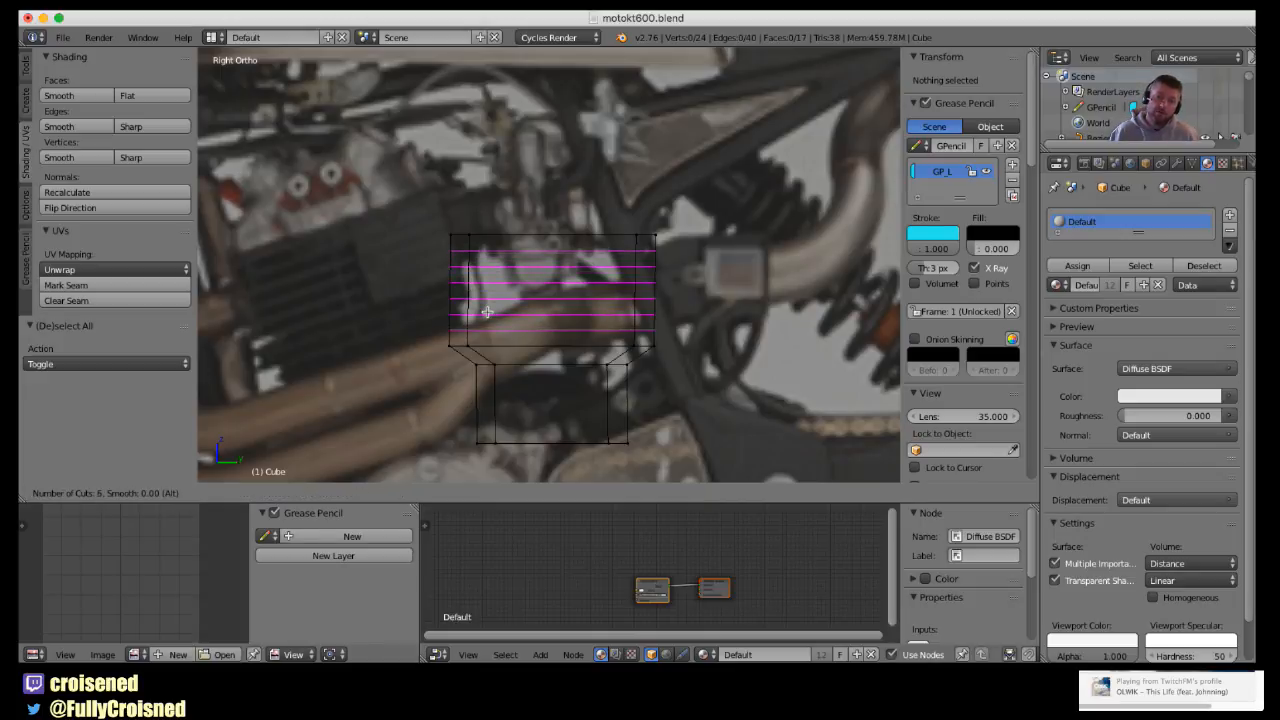
scroll(487, 312, "up", 1)
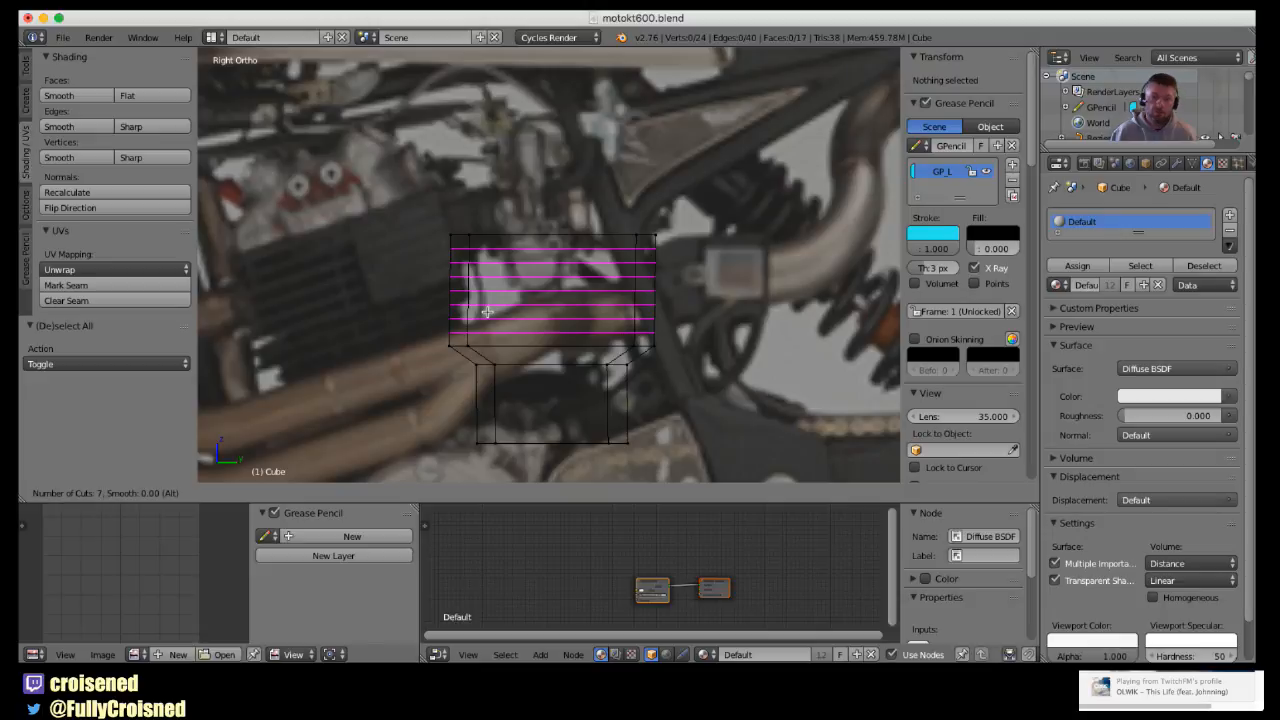
left_click(487, 312)
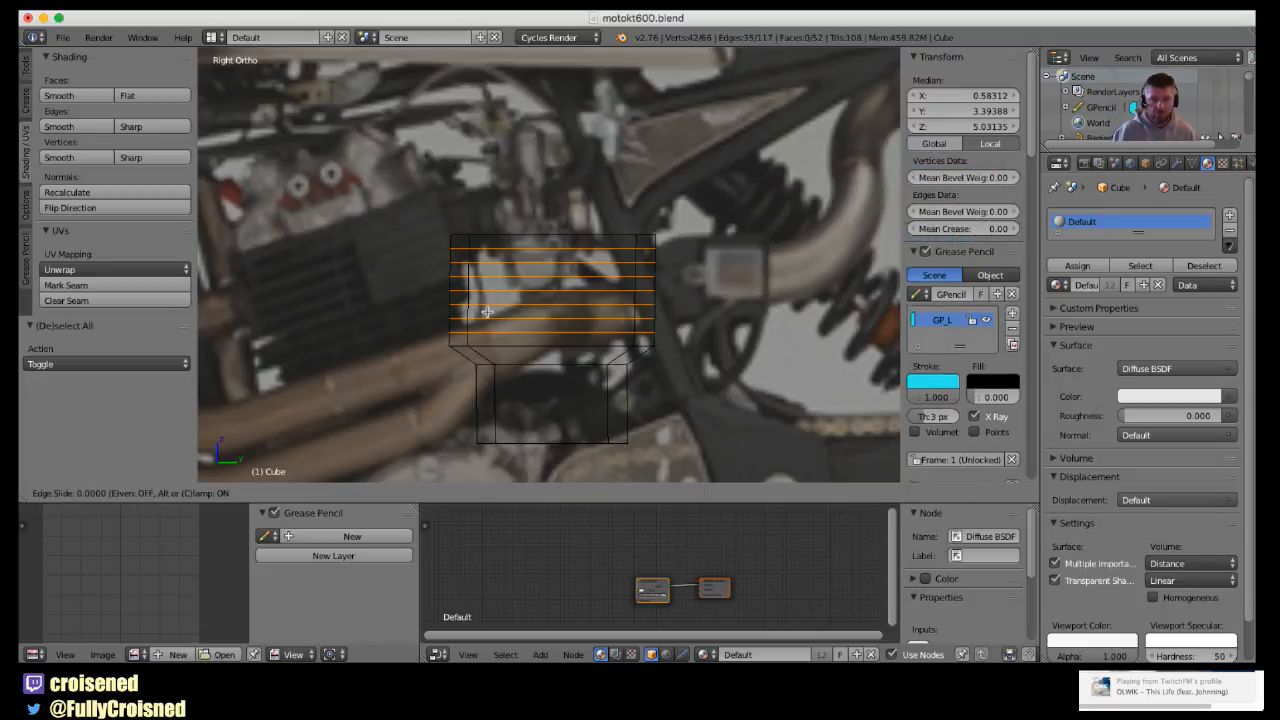
right_click(487, 312)
key("a")
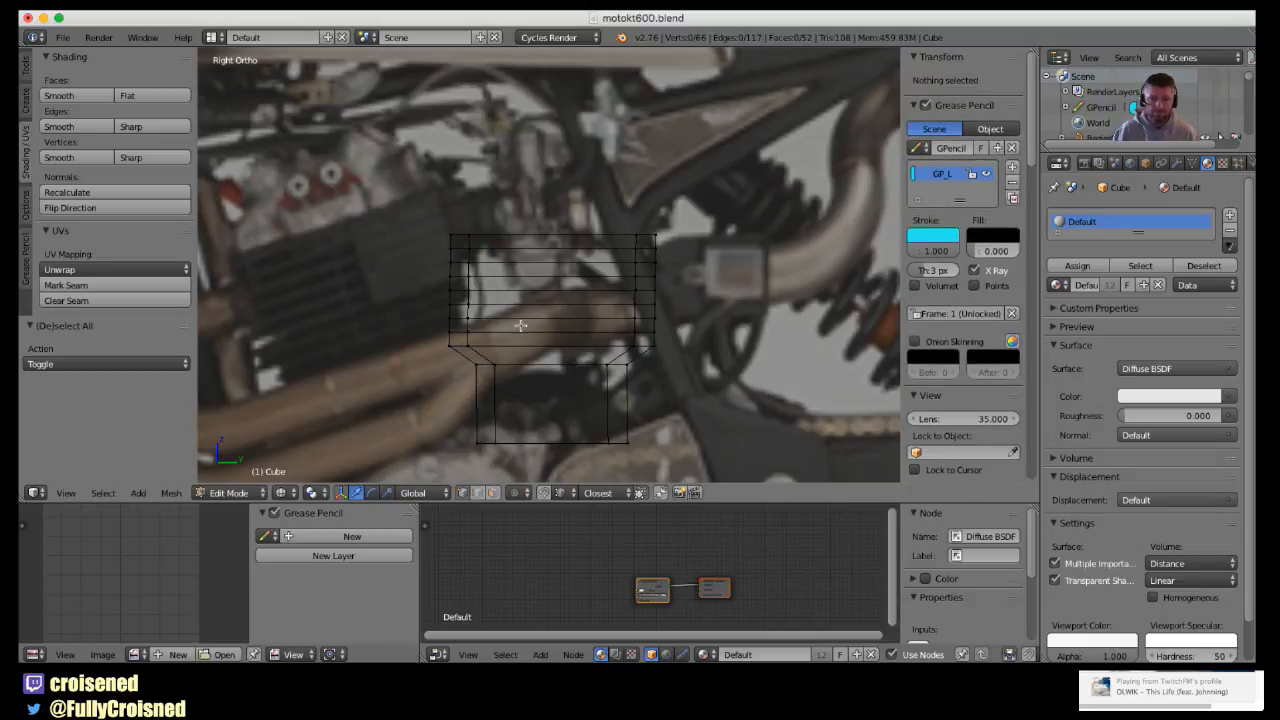
- Bevel the topmost of the seven new edge loops by about 0.024 with one segment
scroll(520, 326, "up", 2)
right_click(523, 247, "alt")
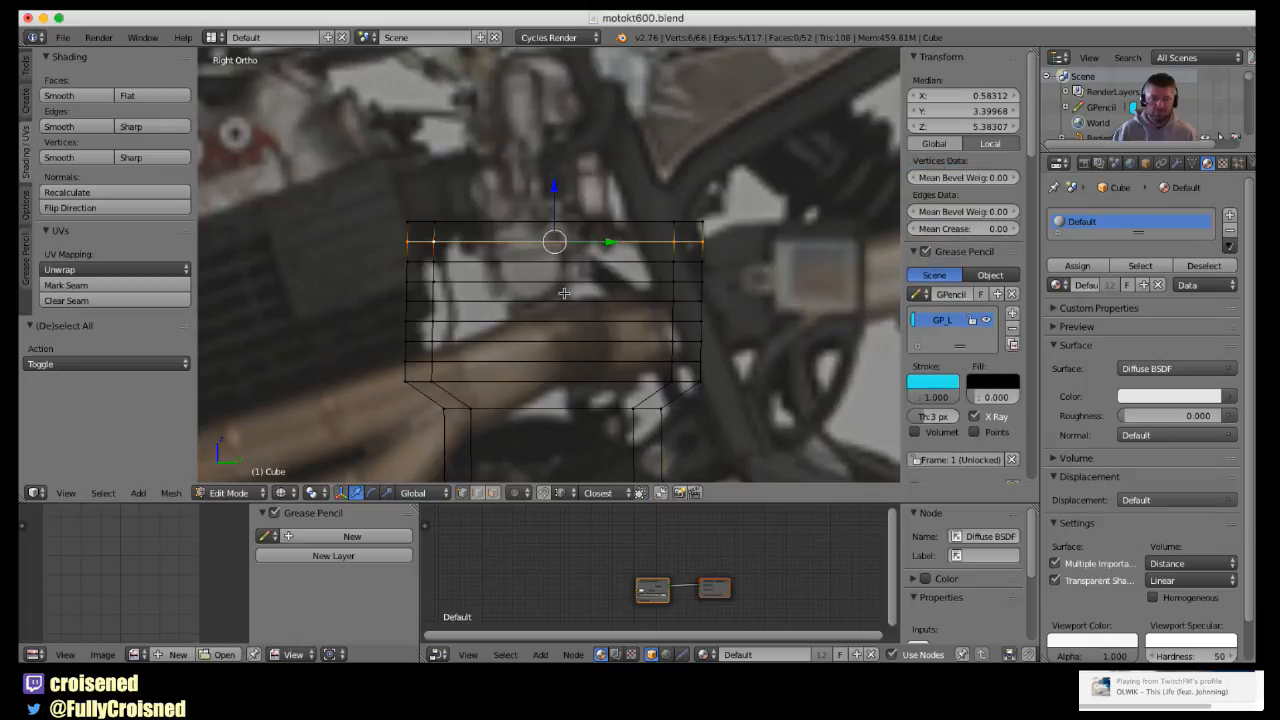
middle_click_drag(560, 291, 653, 327, "shift")
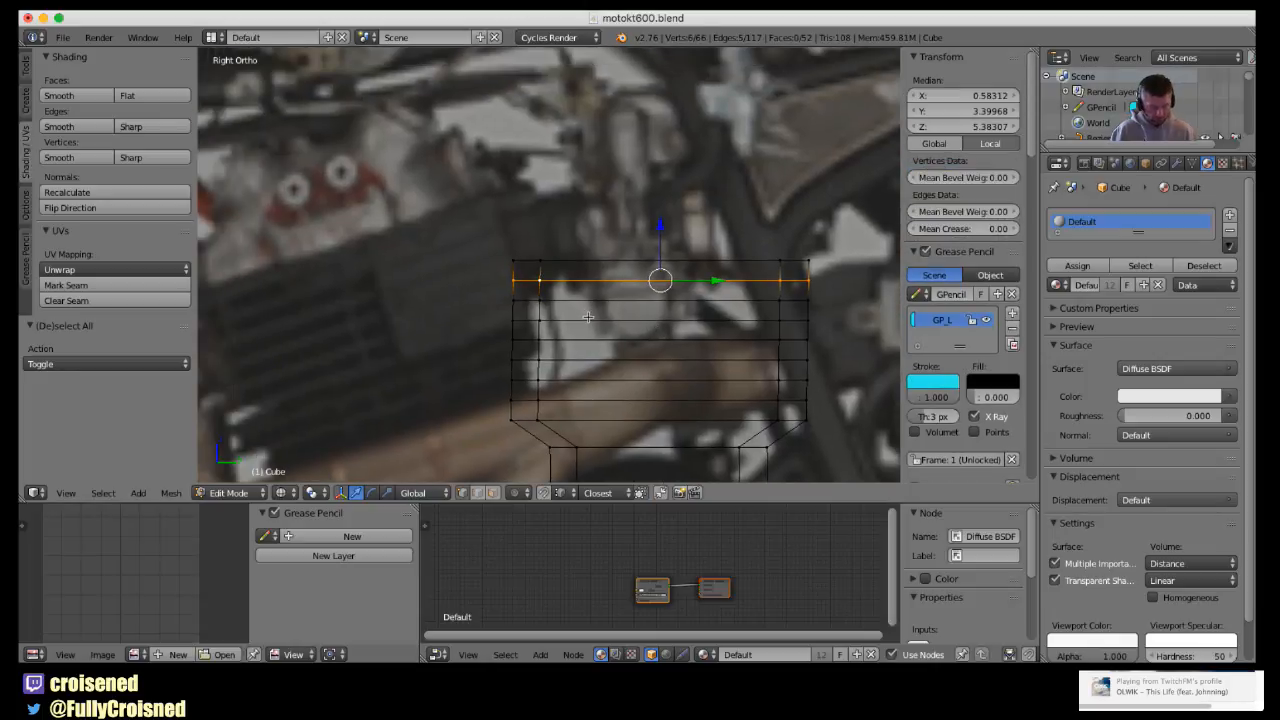
key("ctrl+b")
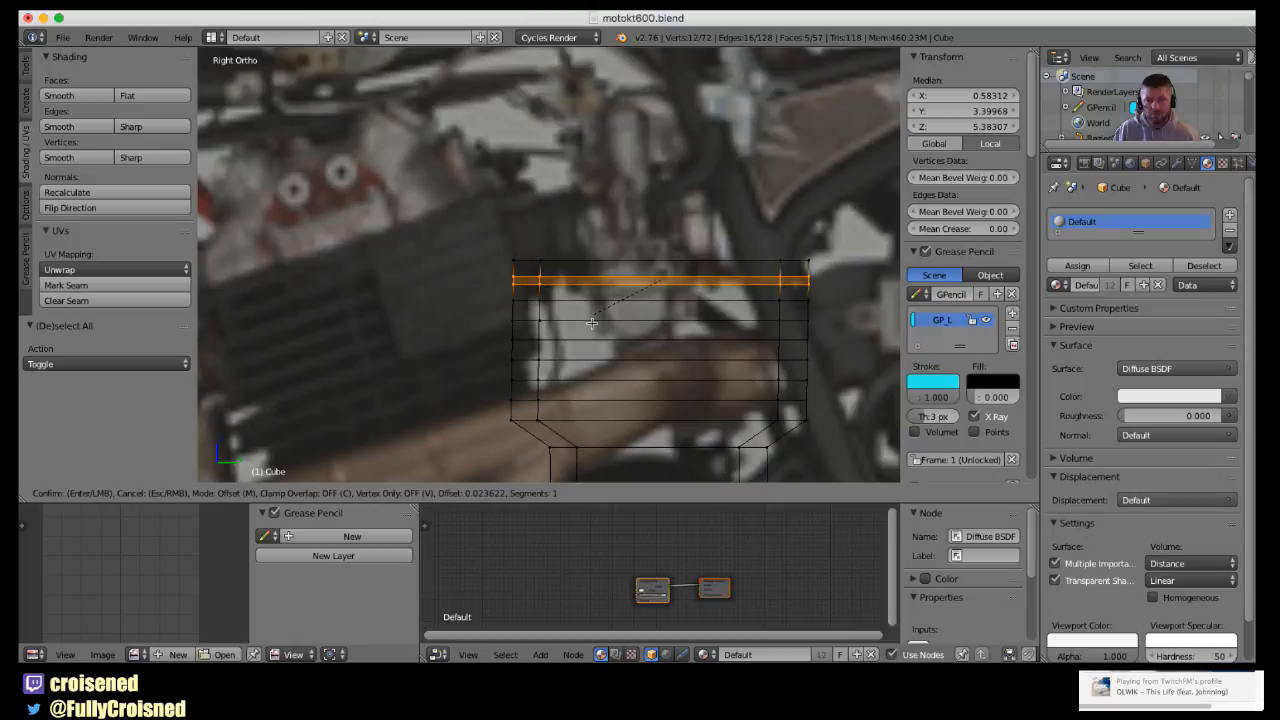
left_click(592, 323)
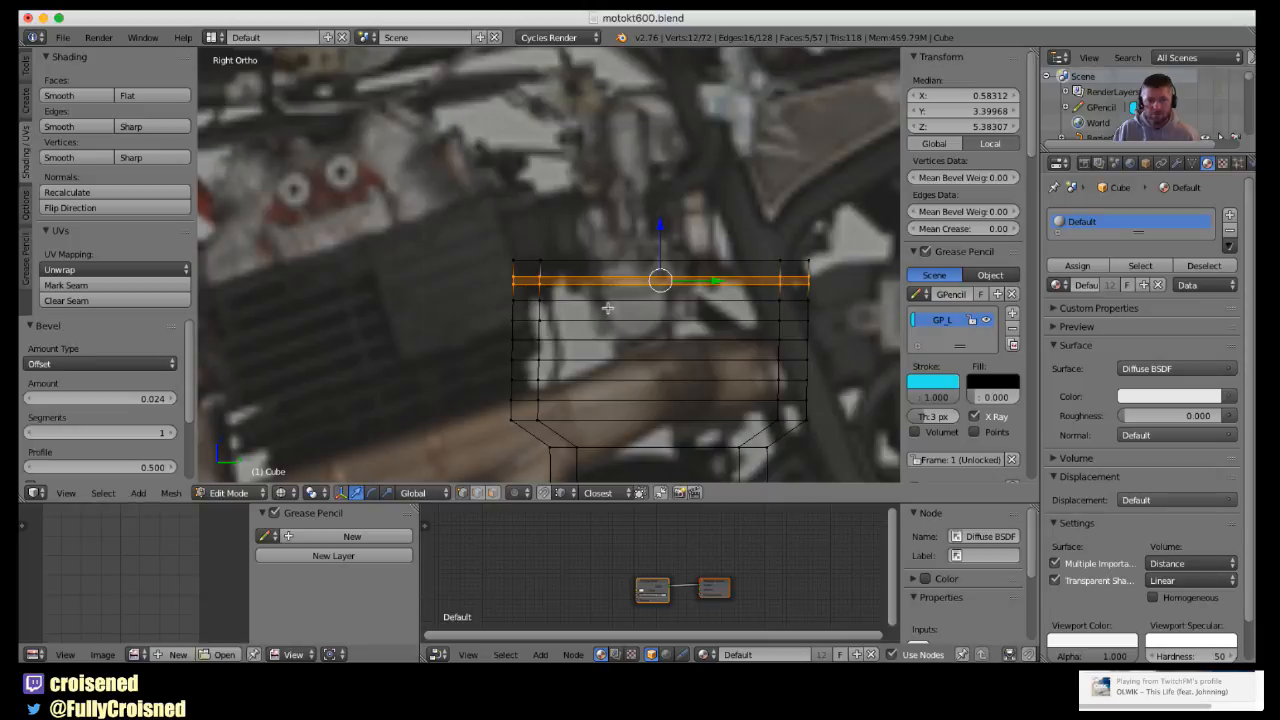
- Bevel the second and third edge loops from the top by about 0.023 and 0.024
middle_click_drag(620, 314, 578, 286, "shift")
scroll(578, 306, "up", 1)
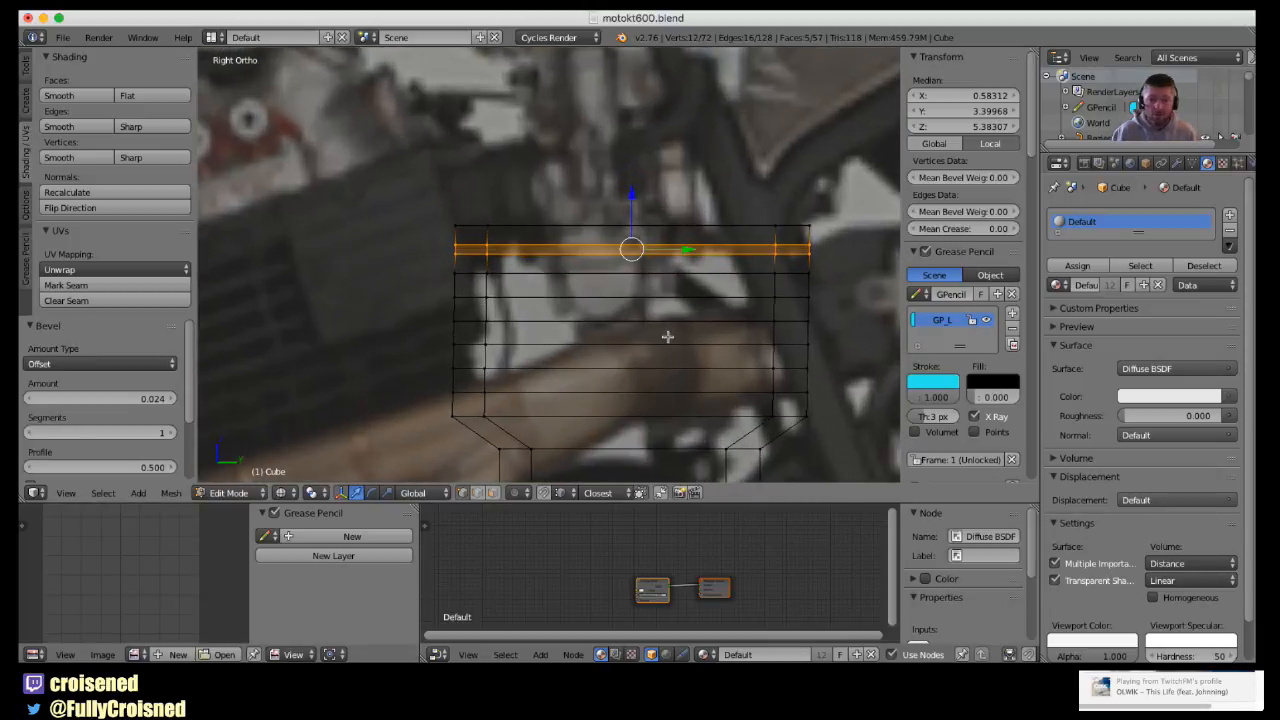
middle_click_drag(668, 337, 585, 313, "shift")
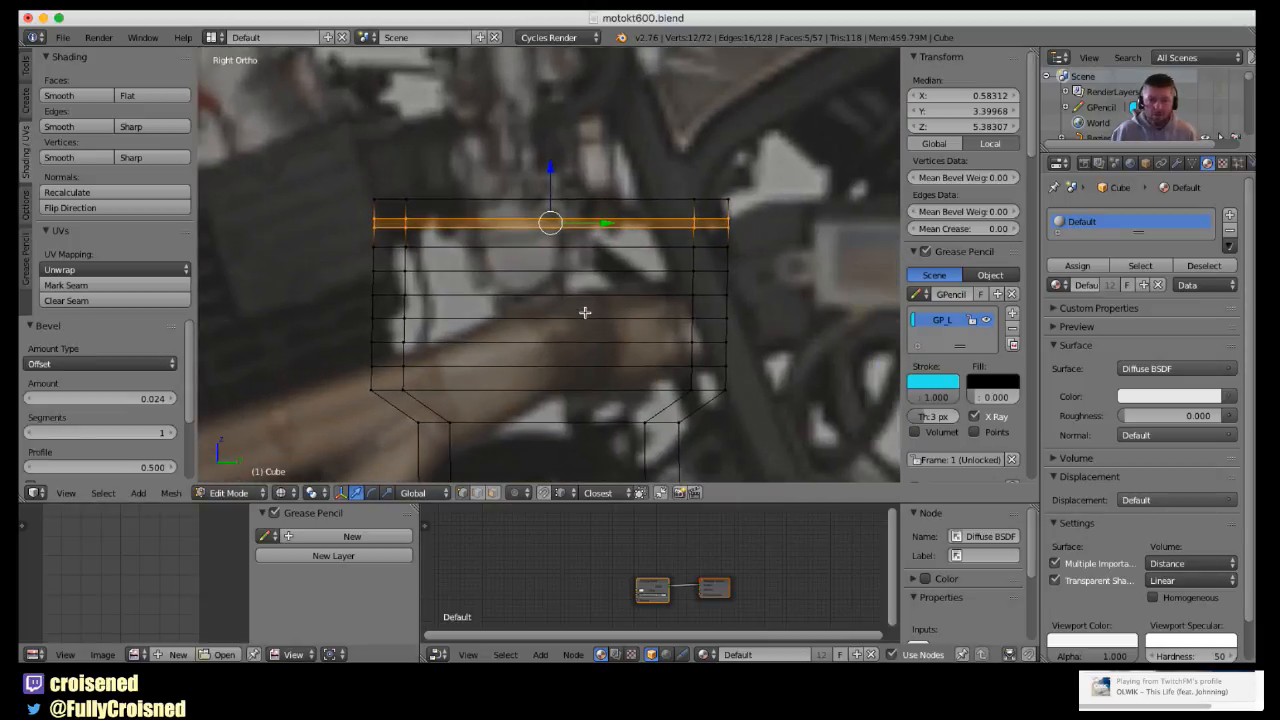
right_click(528, 250, "alt")
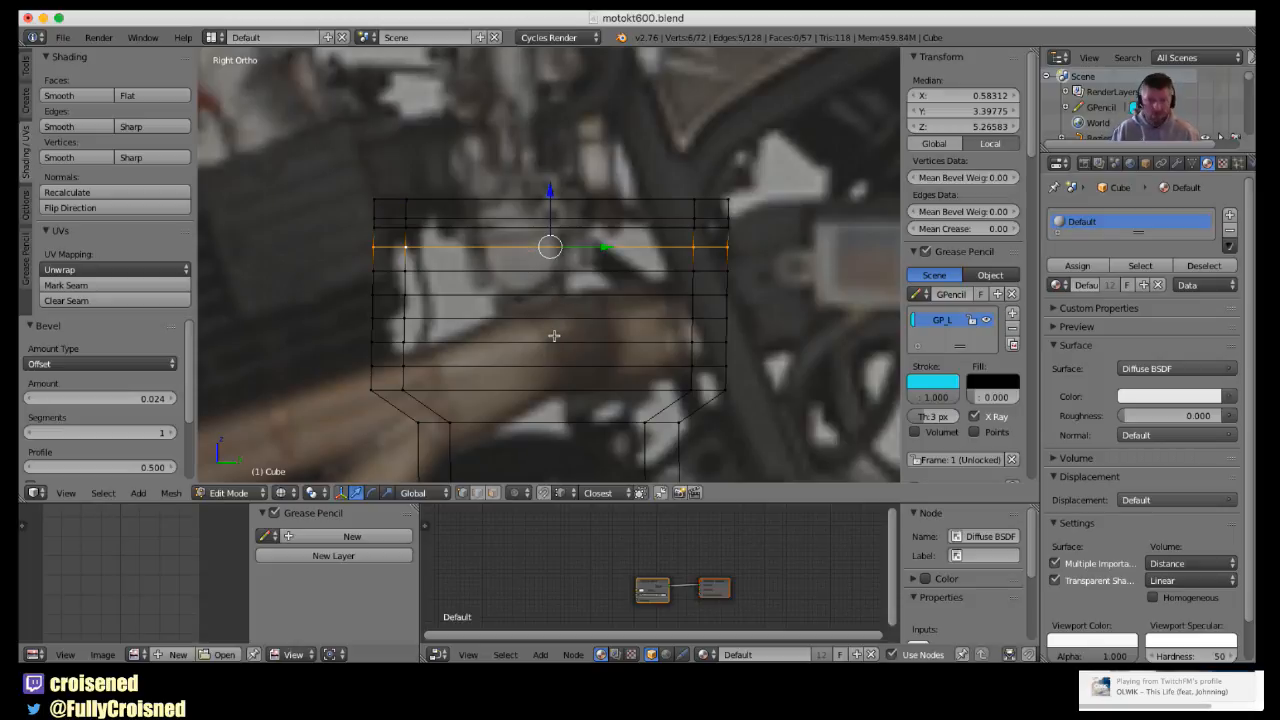
key("ctrl+b")
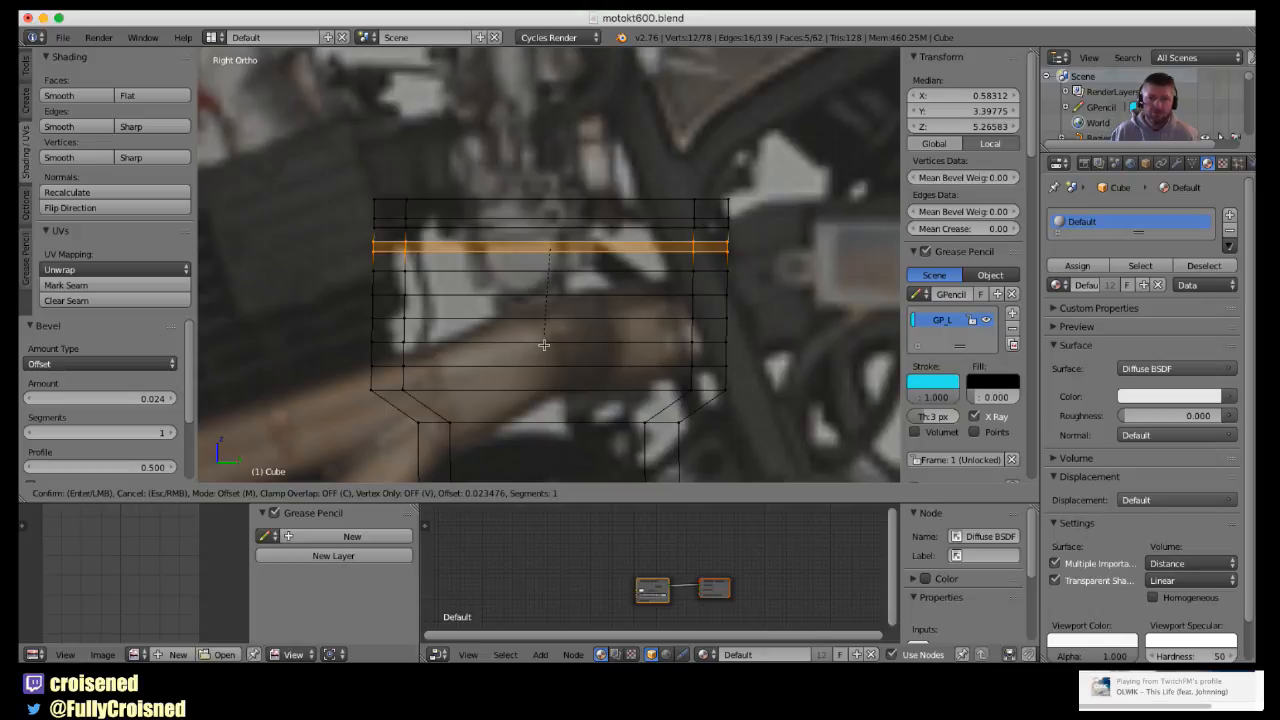
left_click(543, 345)
right_click(520, 276, "alt")
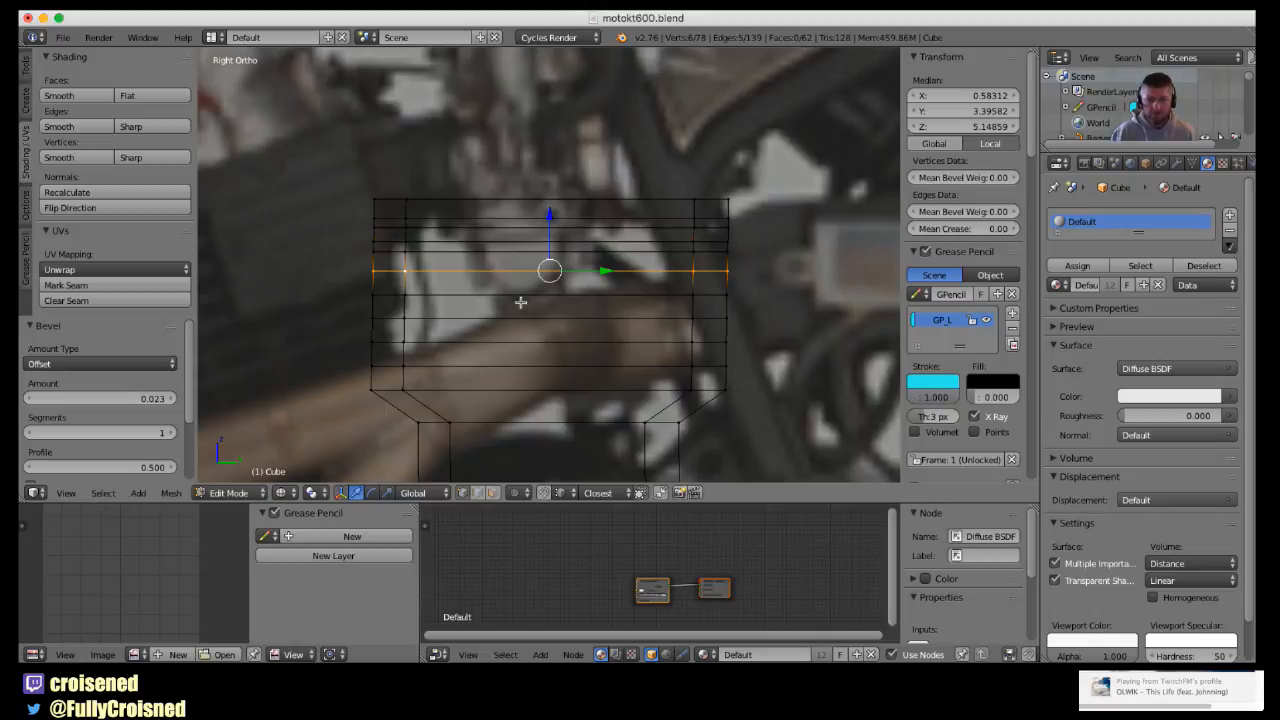
key("ctrl+b")
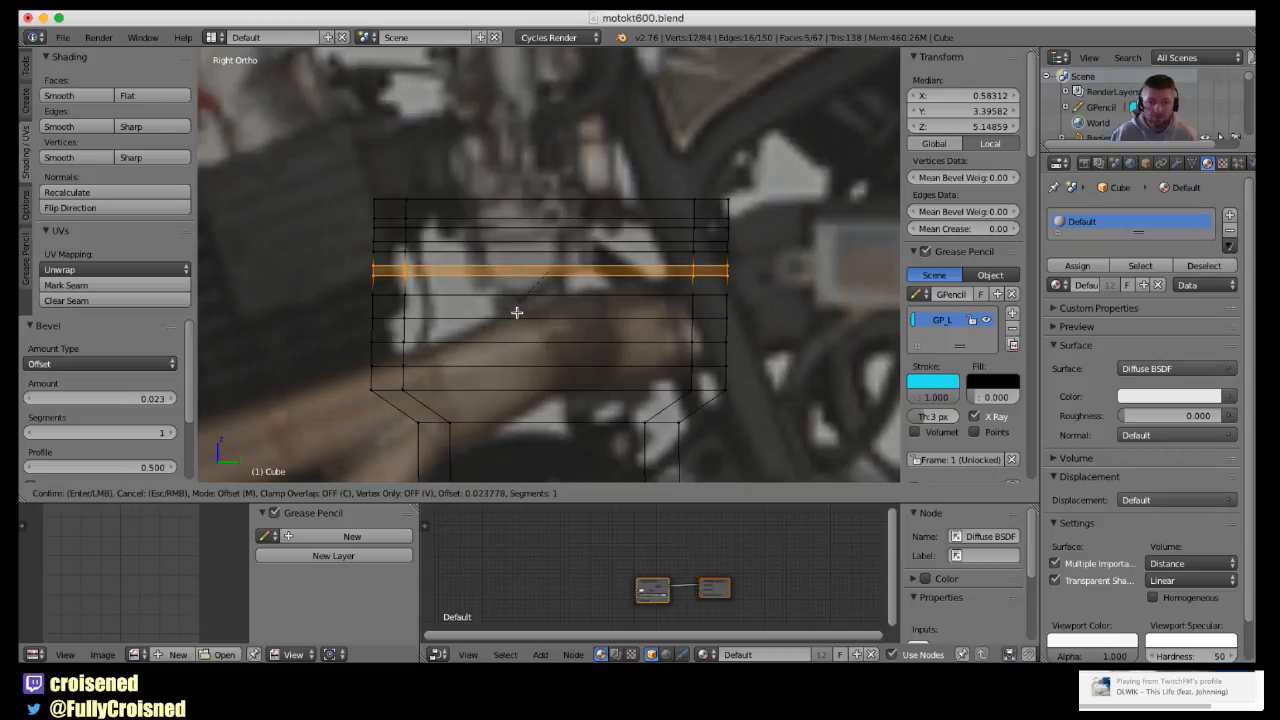
left_click(516, 311)
- Bevel the fourth and fifth edge loops from the top by about 0.023 and 0.025
right_click(521, 298, "alt")
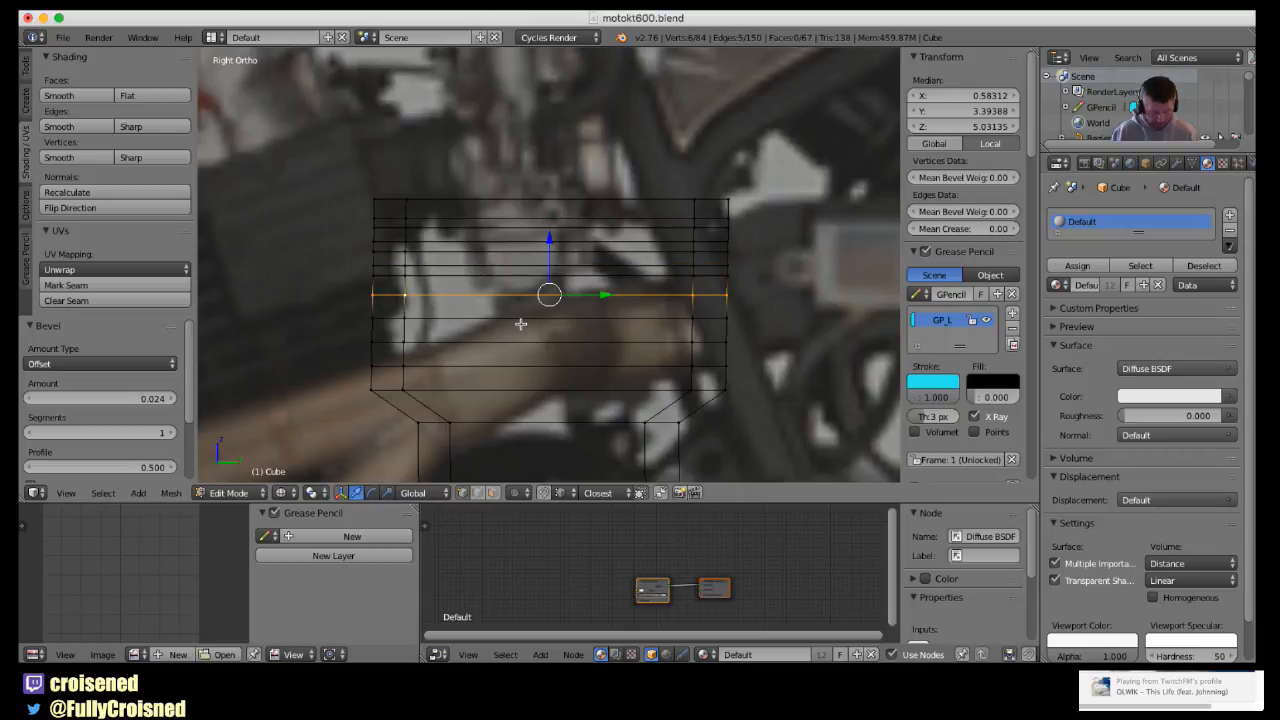
key("ctrl+b")
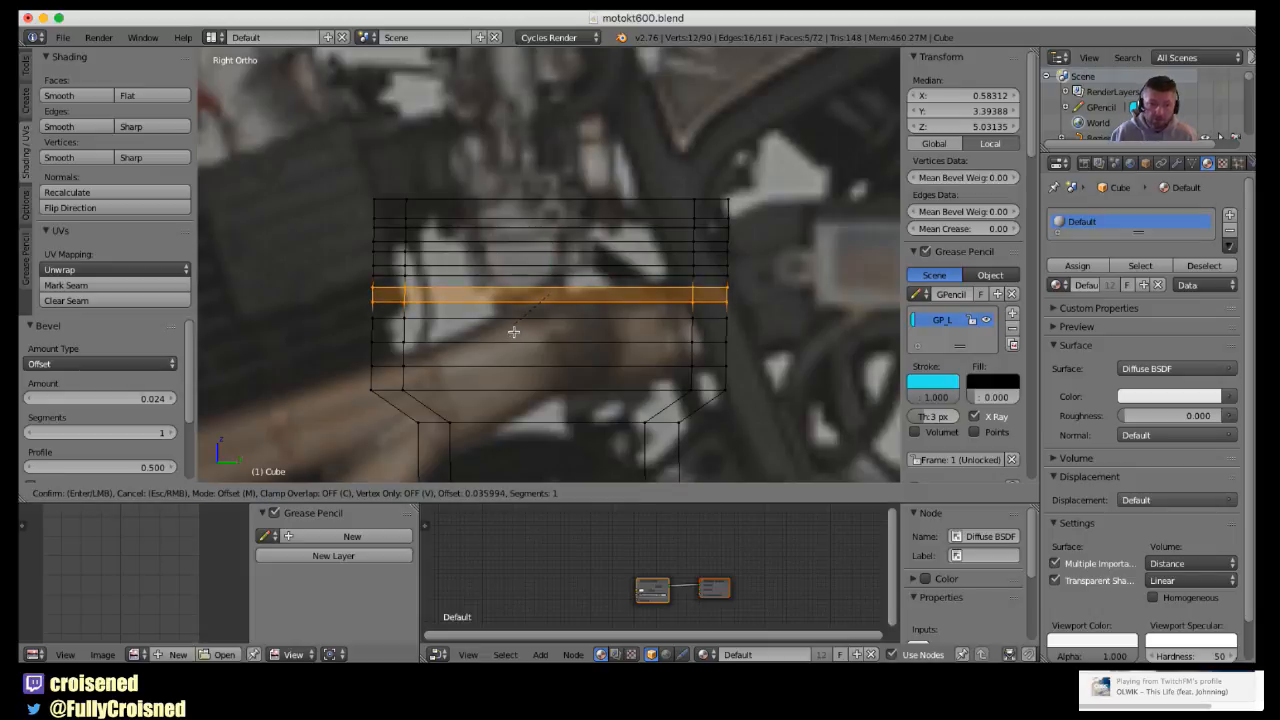
left_click(514, 330)
right_click(516, 334, "alt")
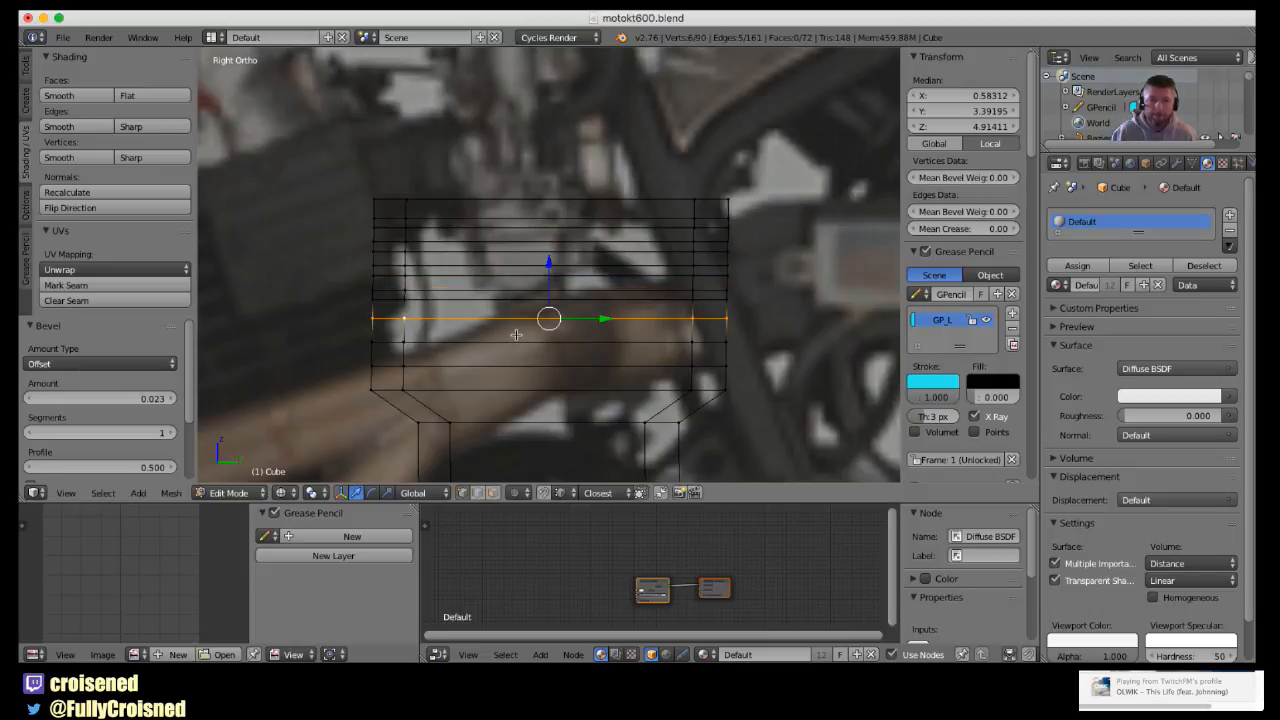
key("ctrl+b")
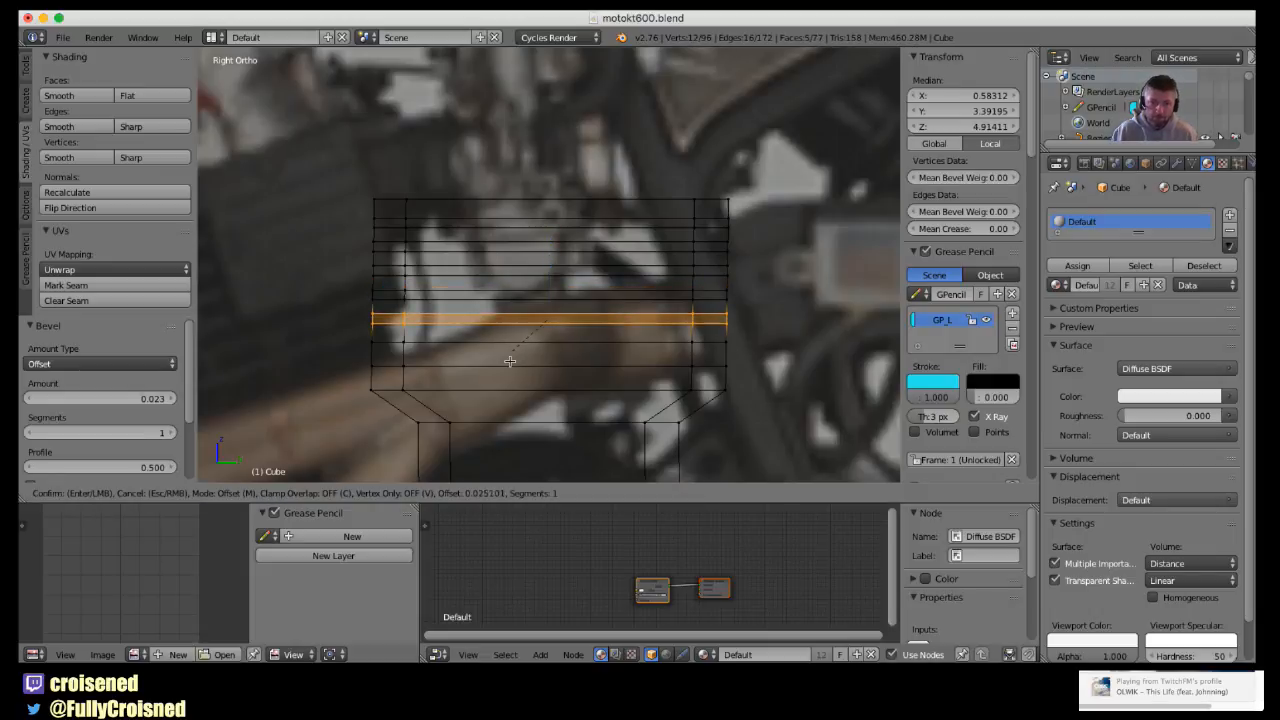
left_click(510, 361)
- Bevel the sixth and seventh edge loops from the top by about 0.021 and 0.018
right_click(509, 350, "alt")
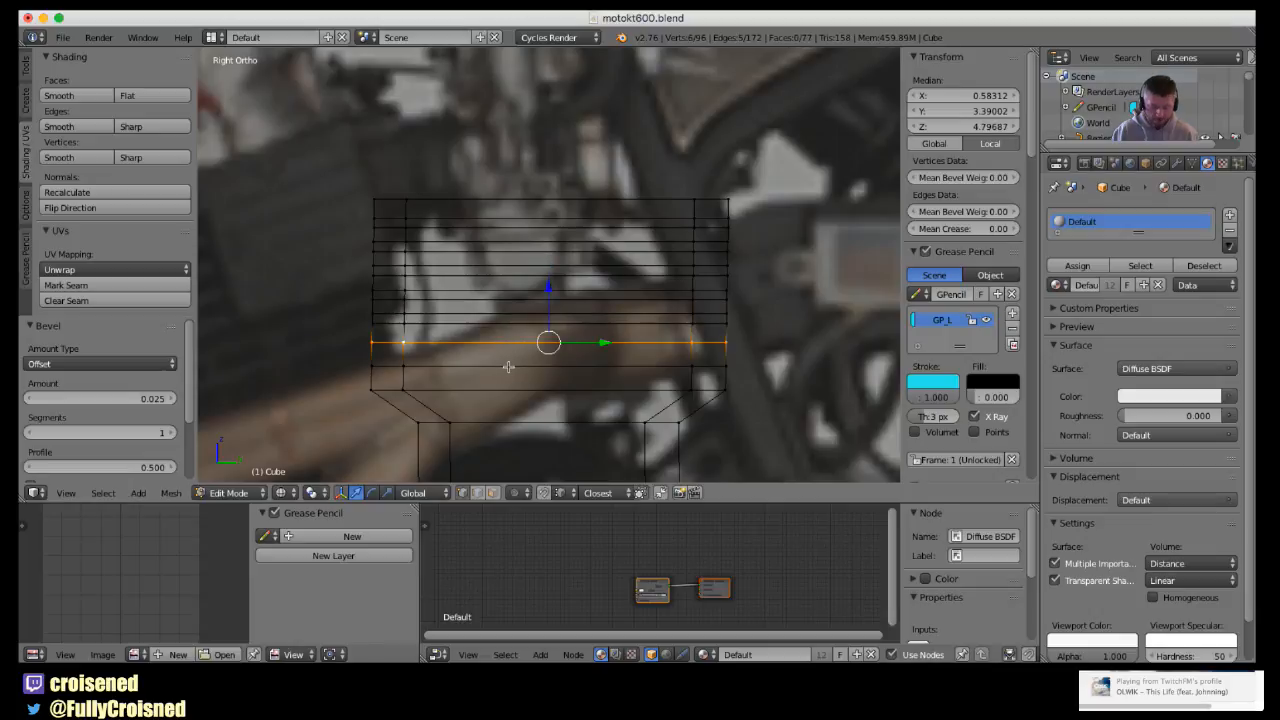
key("ctrl+b")
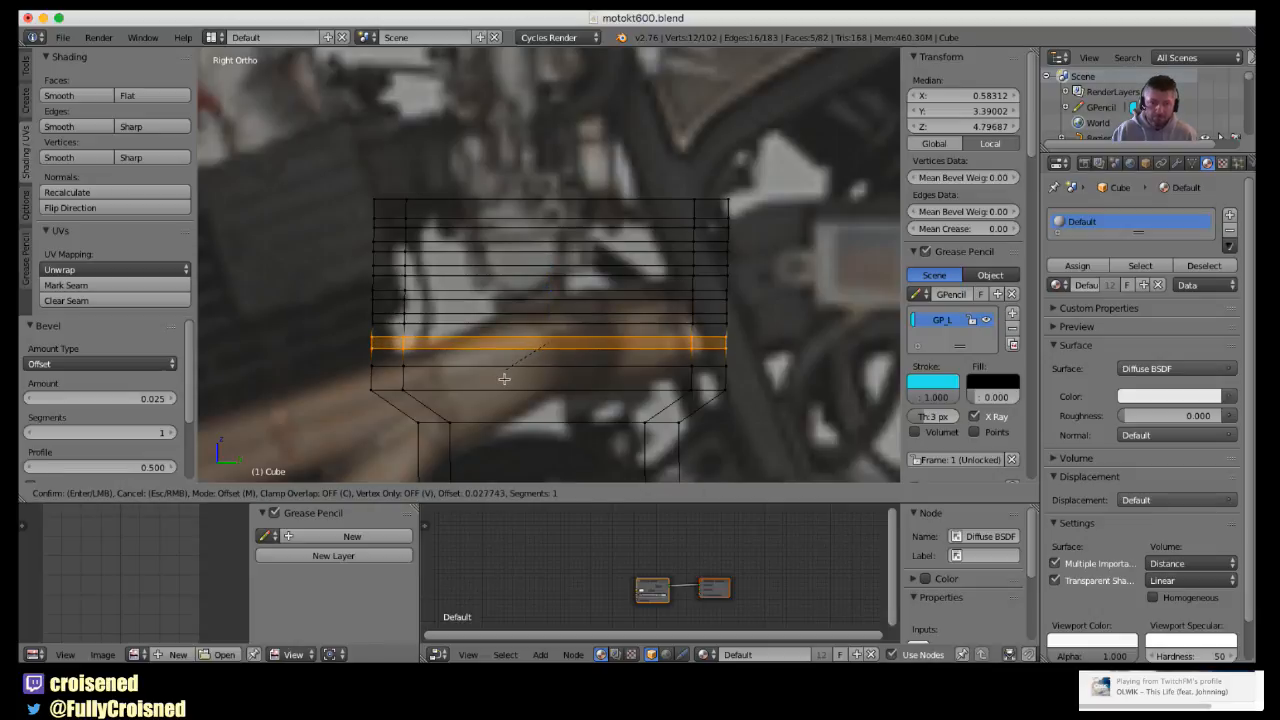
left_click(504, 387)
right_click(510, 375, "alt")
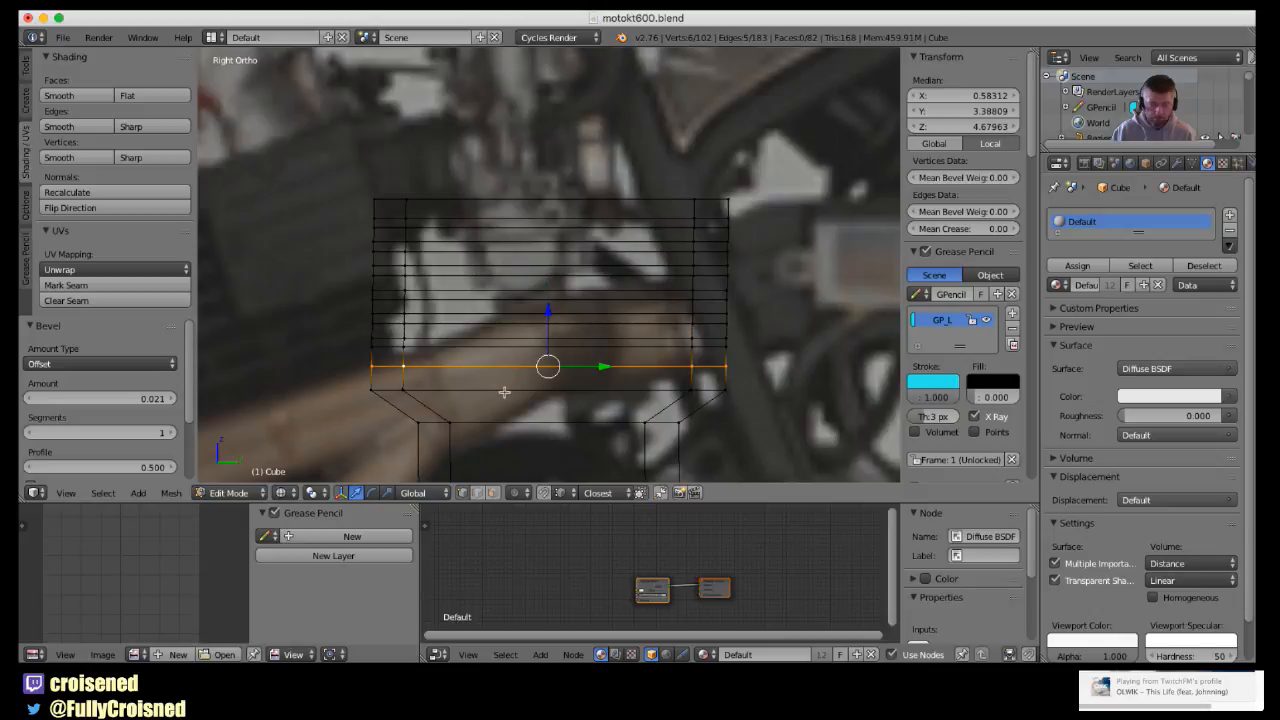
key("ctrl+b")
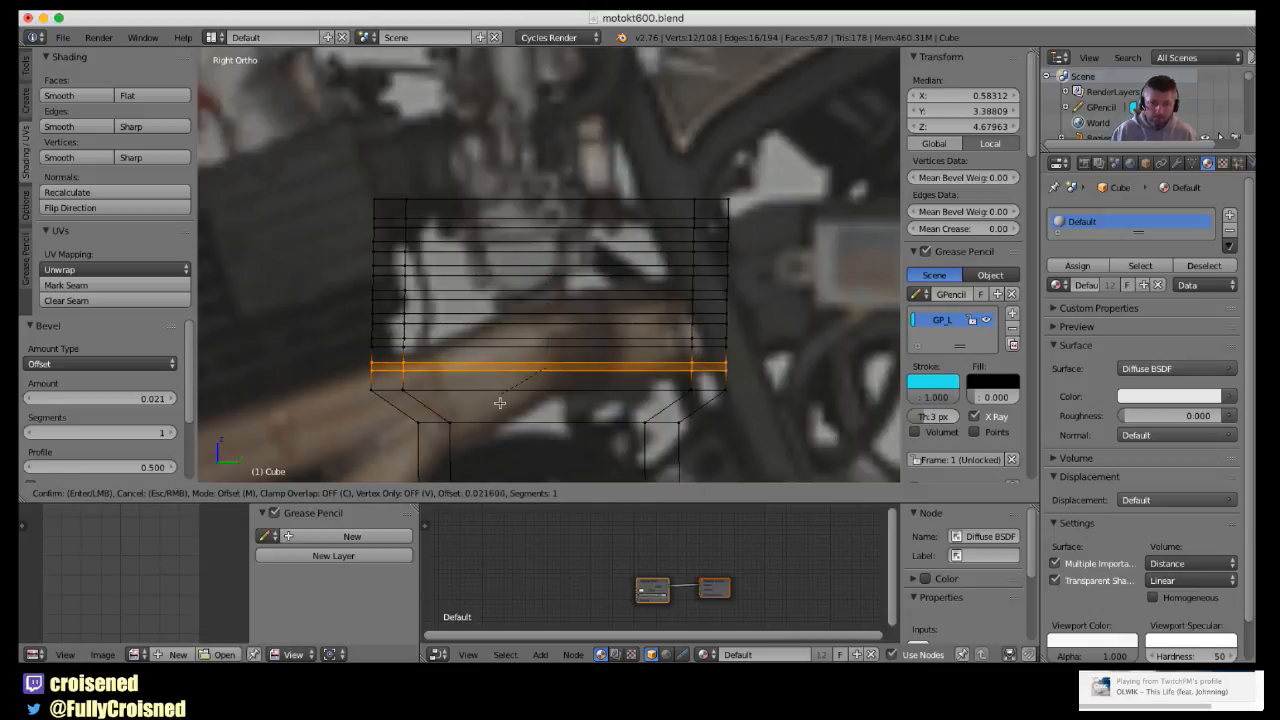
left_click(500, 403)
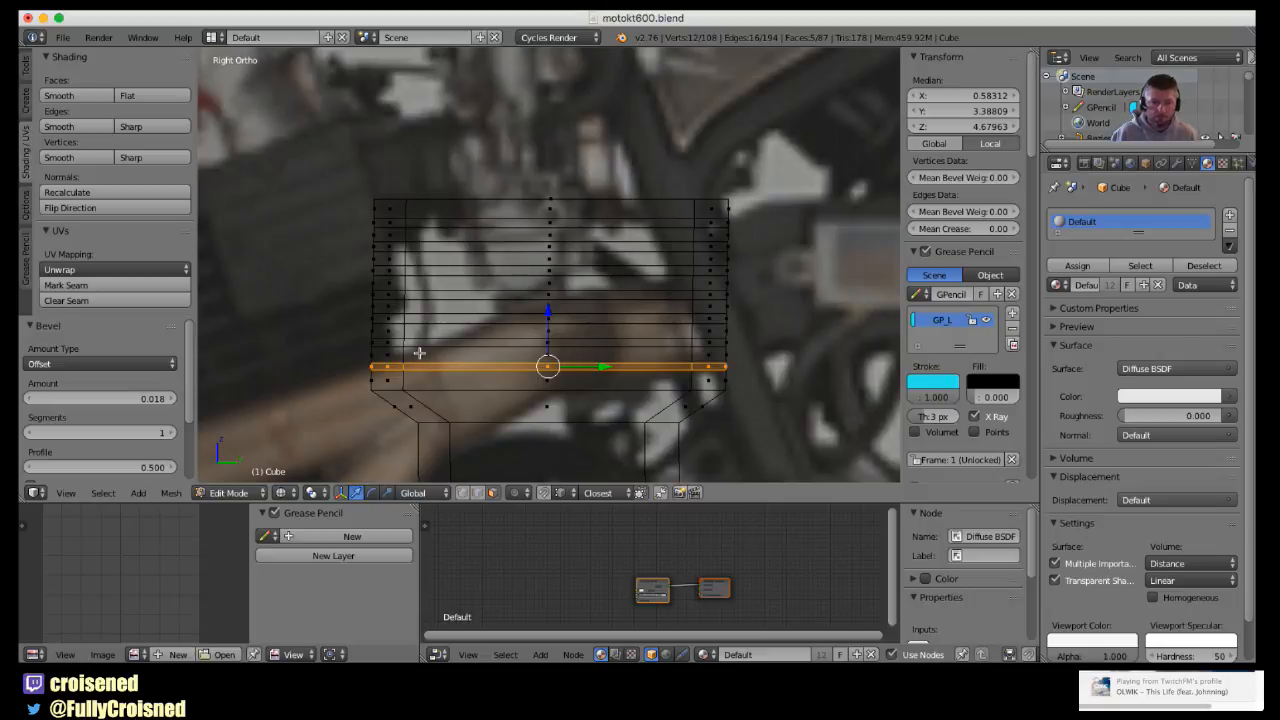
key("l")
key("l")
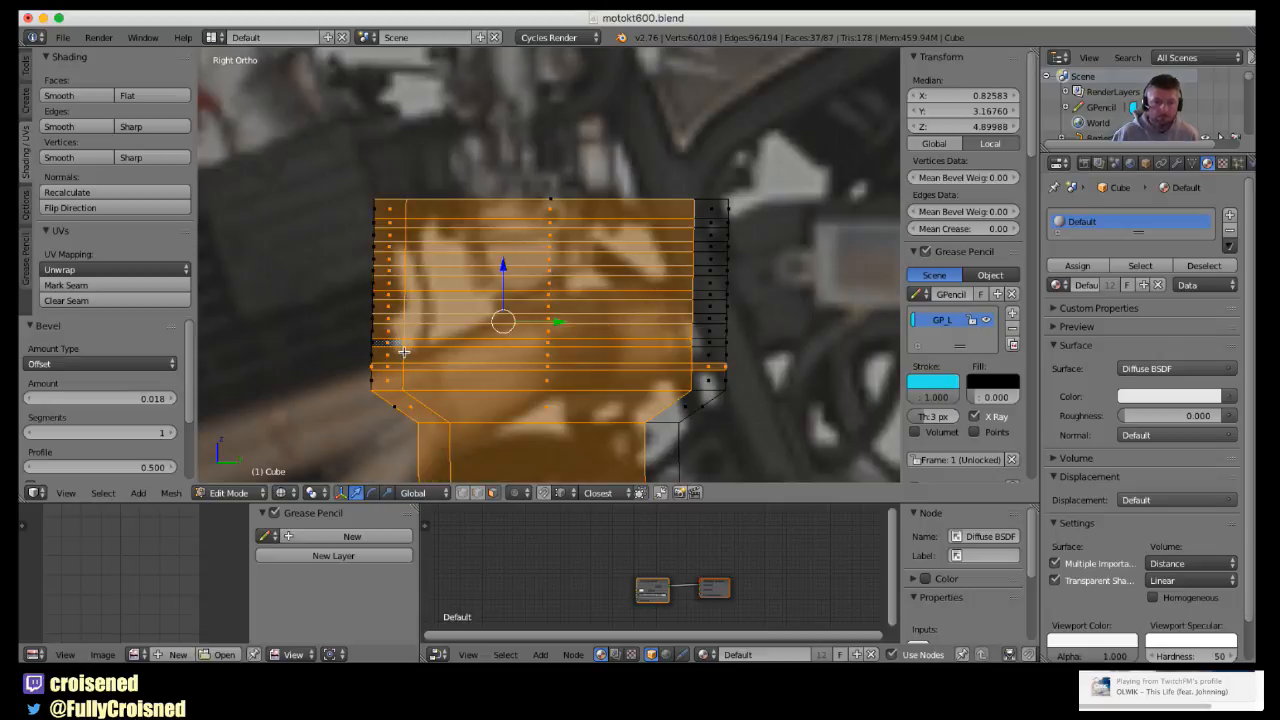
key("a")
- Select all seven narrow beveled face loops around the upper part of the cylinder block
middle_click_drag(449, 363, 549, 389)
right_click(453, 402, "alt")
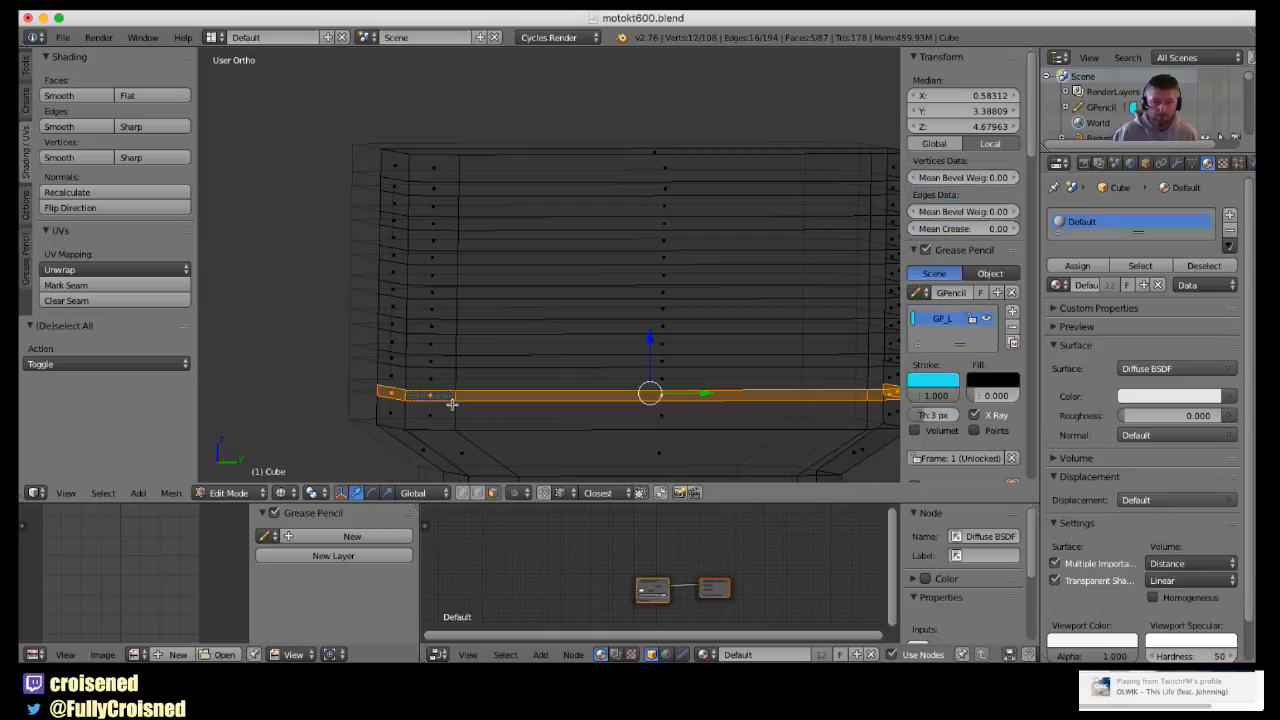
right_click(452, 362, "alt+shift")
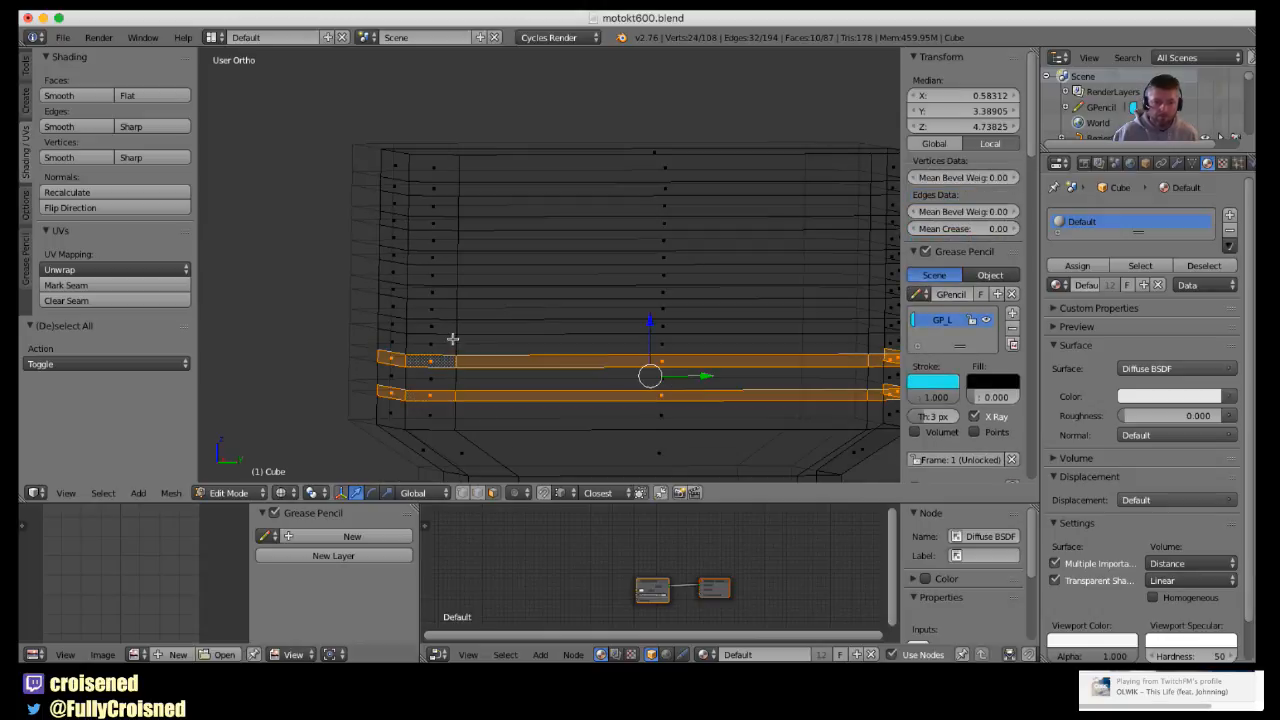
right_click(452, 330, "alt+shift")
right_click(453, 292, "alt+shift")
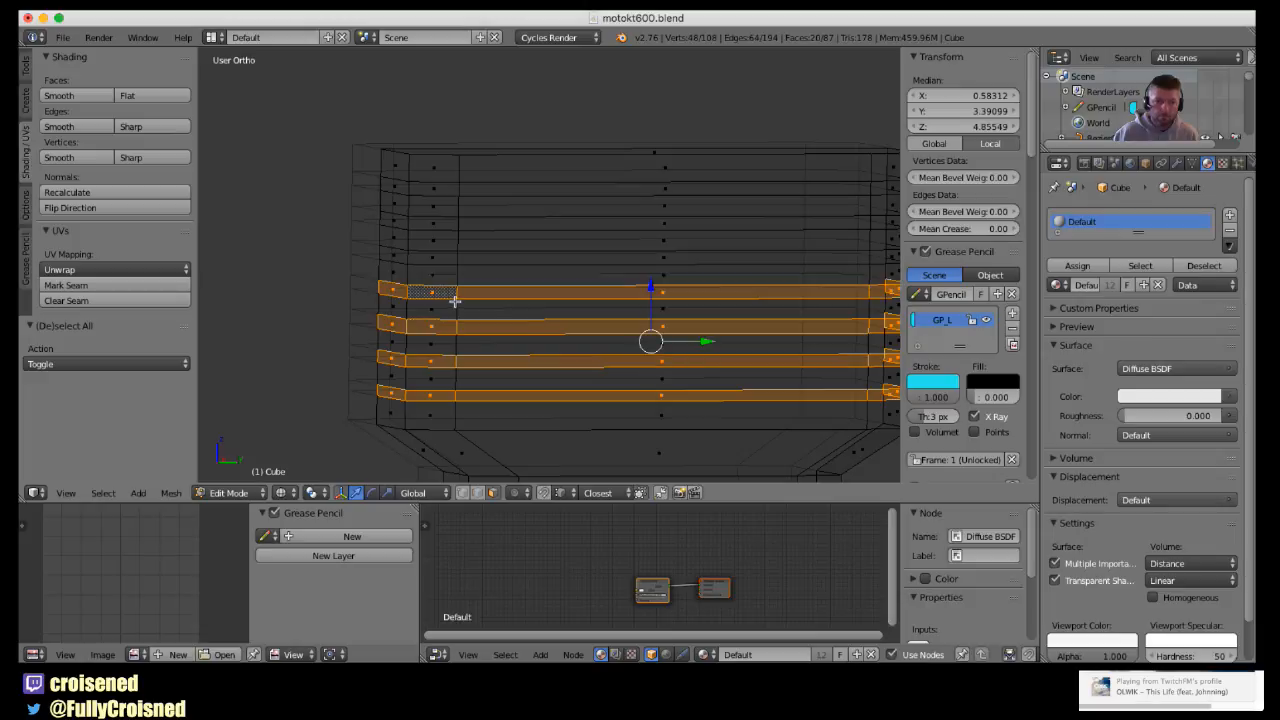
right_click(455, 259, "alt+shift")
right_click(455, 230, "alt+shift")
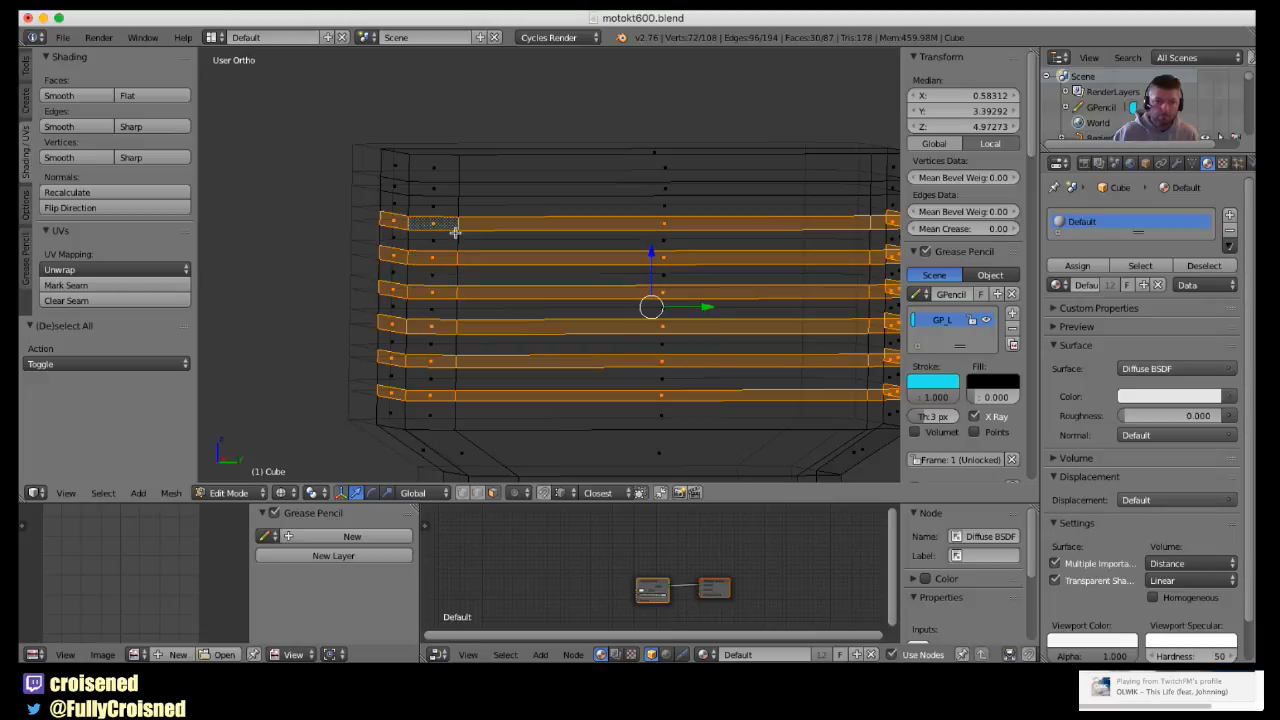
right_click(459, 203, "alt+shift")
scroll(468, 268, "down", 2)
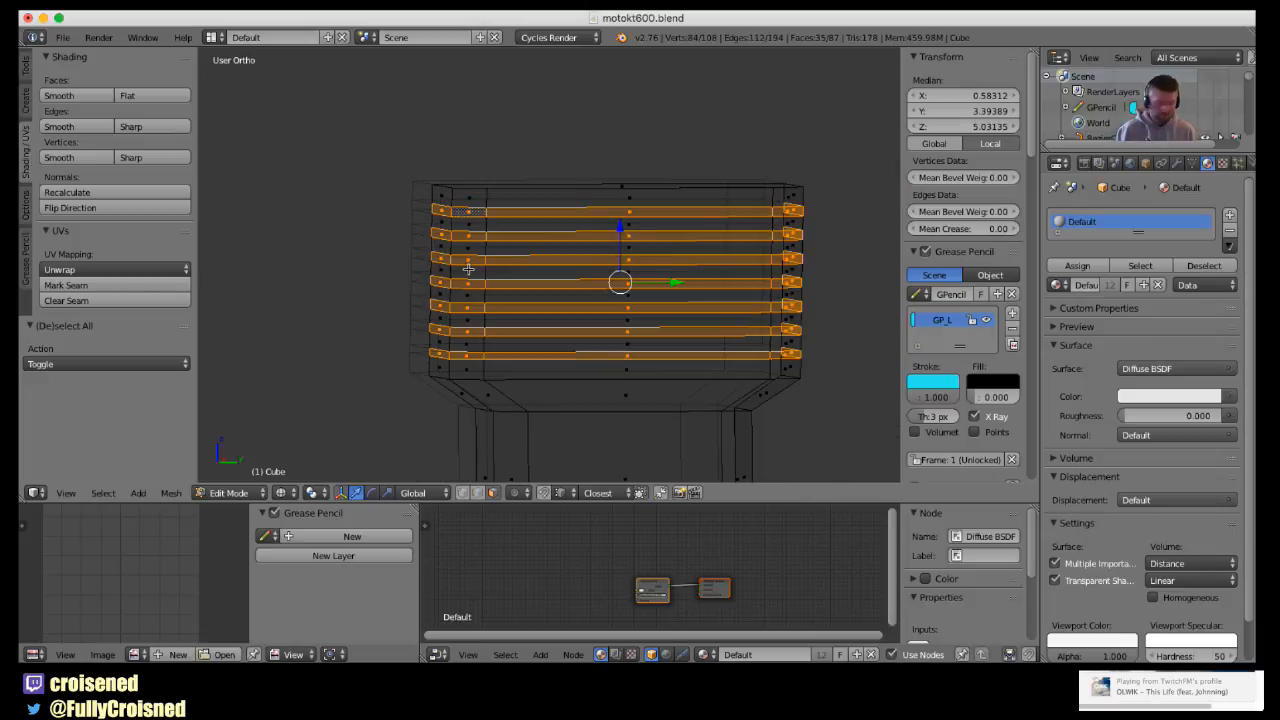
- Extrude the seven selected face loops in place and fatten them outward by about 0.098 to form cooling fins
key("KP_1")
scroll(503, 281, "down", 1)
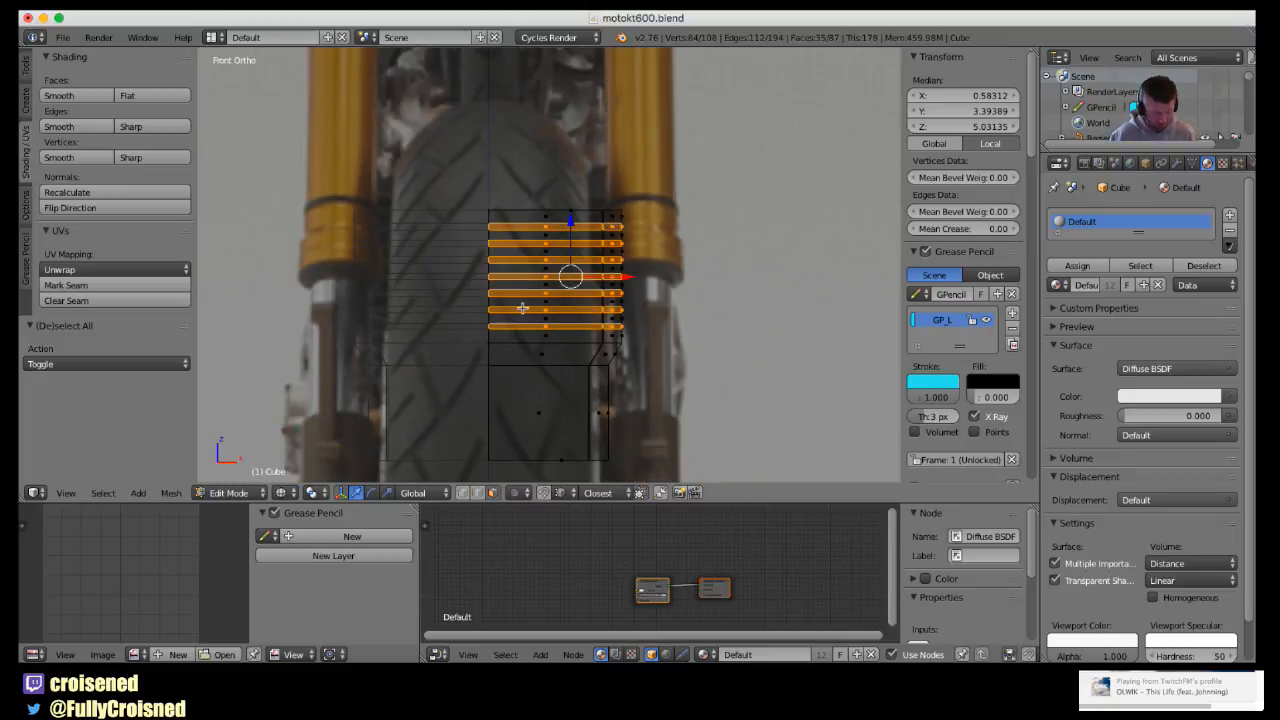
key("KP_7")
scroll(608, 363, "down", 2)
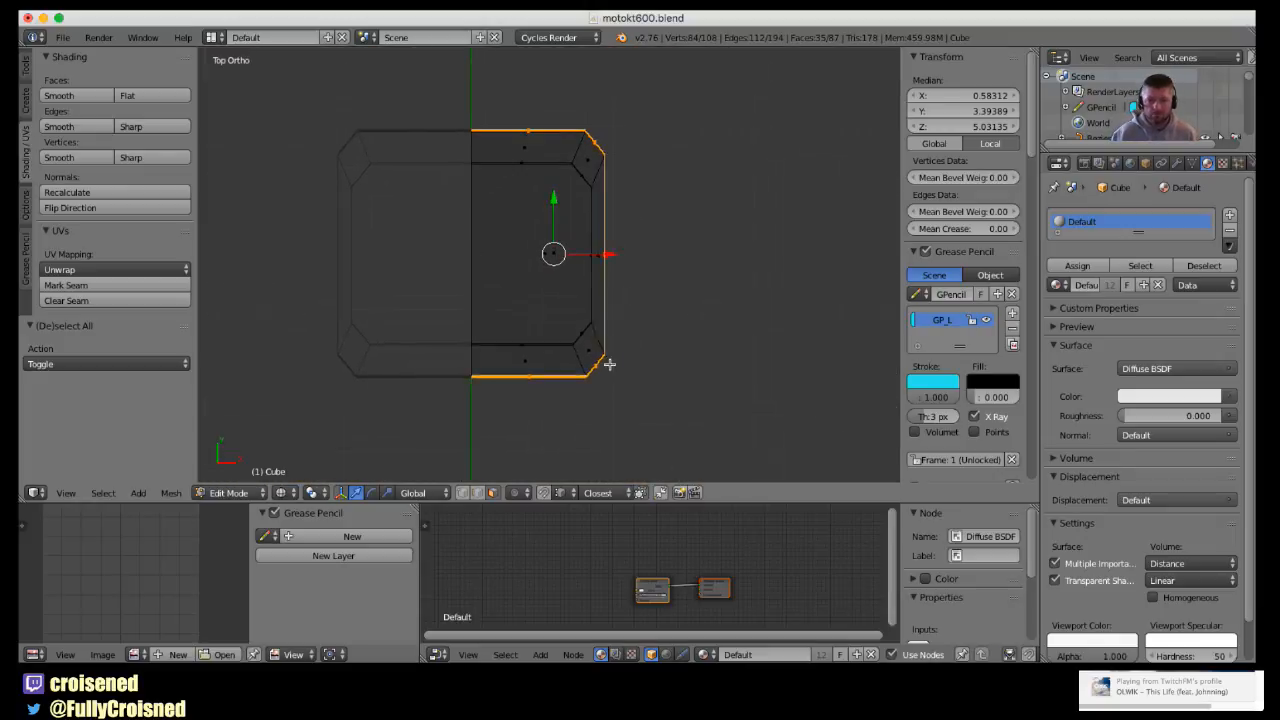
scroll(607, 368, "up", 1)
middle_click_drag(619, 355, 588, 374, "shift")
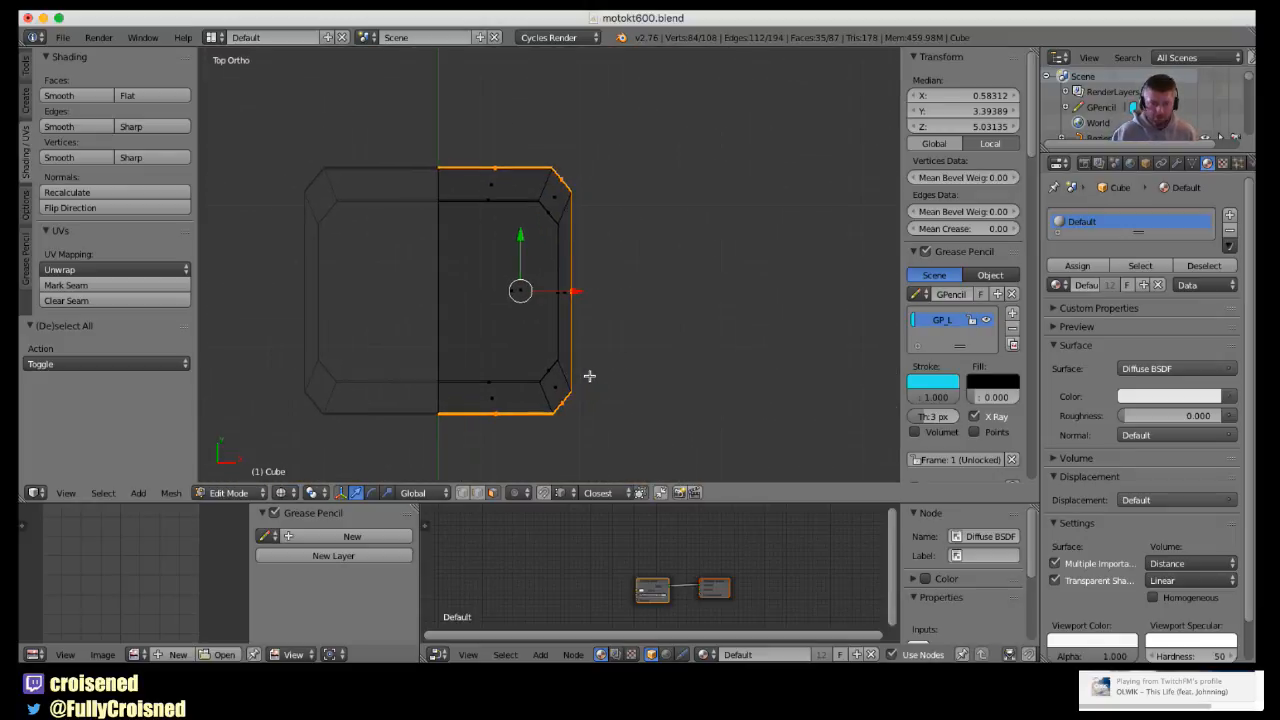
key("e")
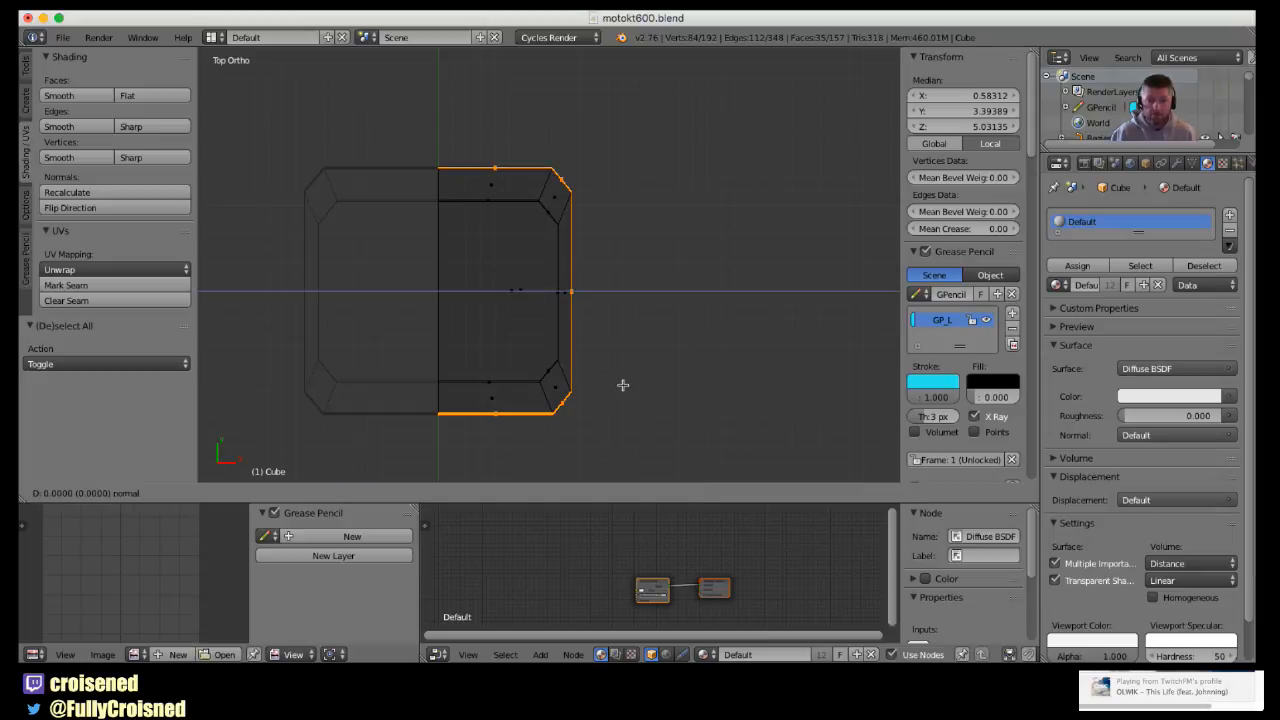
key("Escape")
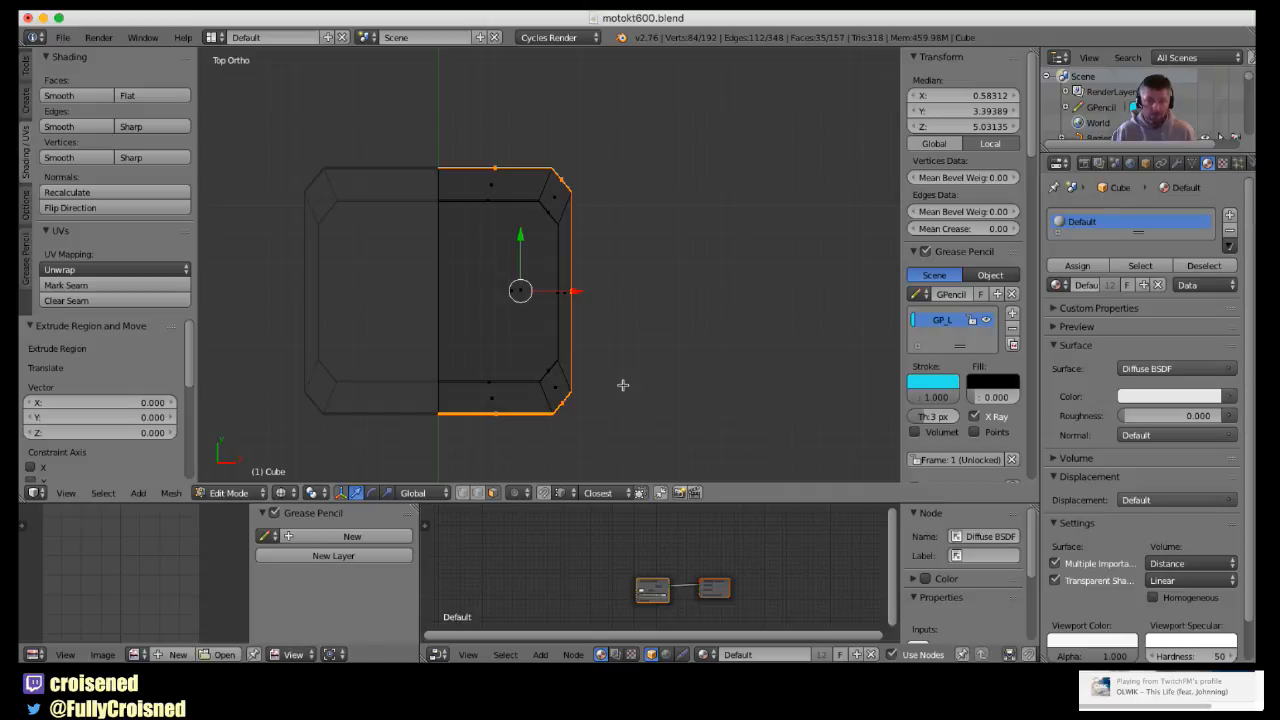
key("alt+s")
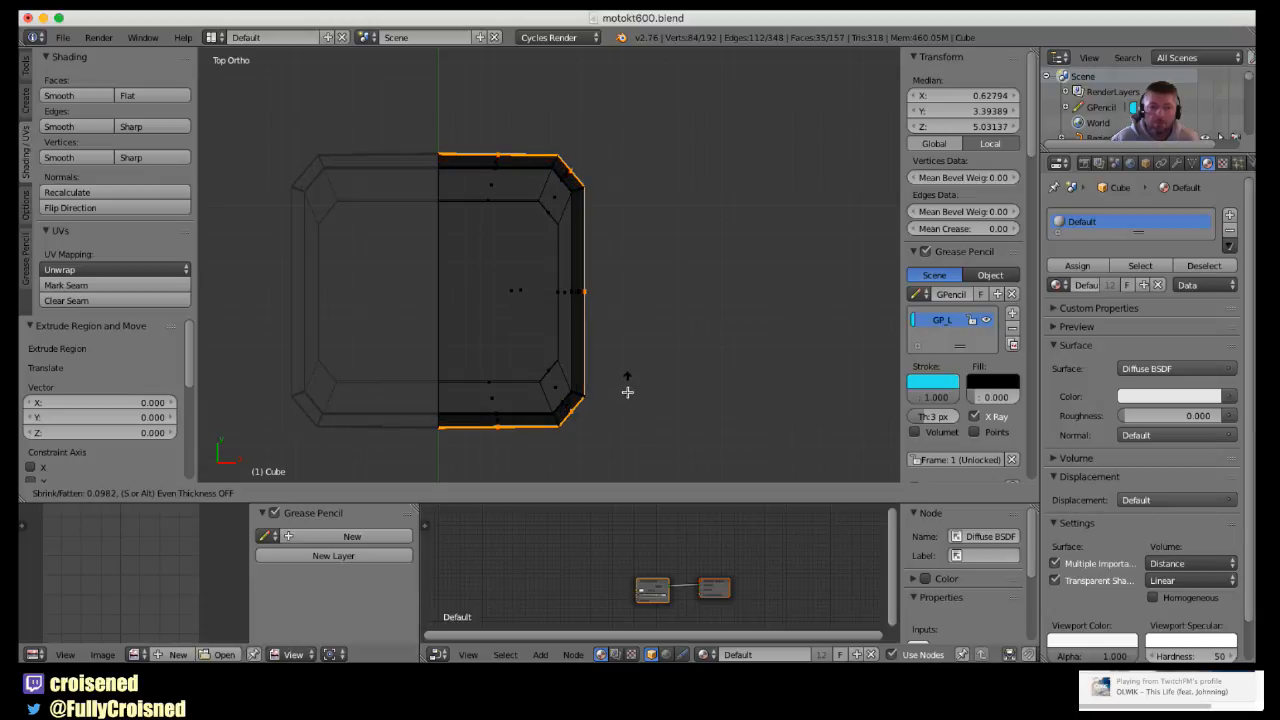
left_click(627, 392)
- Display the finned block in solid shading and leave edit mode
mouse_move(627, 392)
middle_mouse_down()
mouse_move(575, 313)
mouse_move(551, 323)
mouse_move(489, 266)
mouse_move(588, 312)
middle_mouse_up()
key("z")
key("Tab")
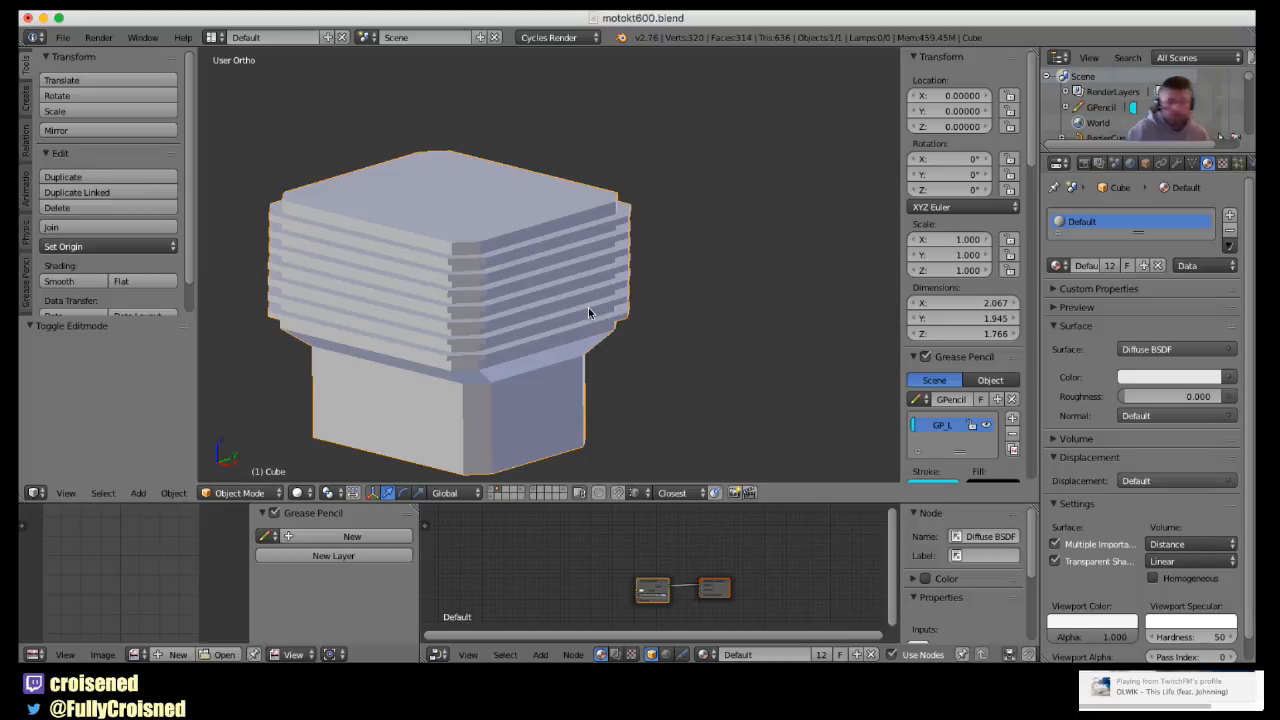
- Compare the finned block's shape and position with the engine in the side-view reference photo
key("KP_3")
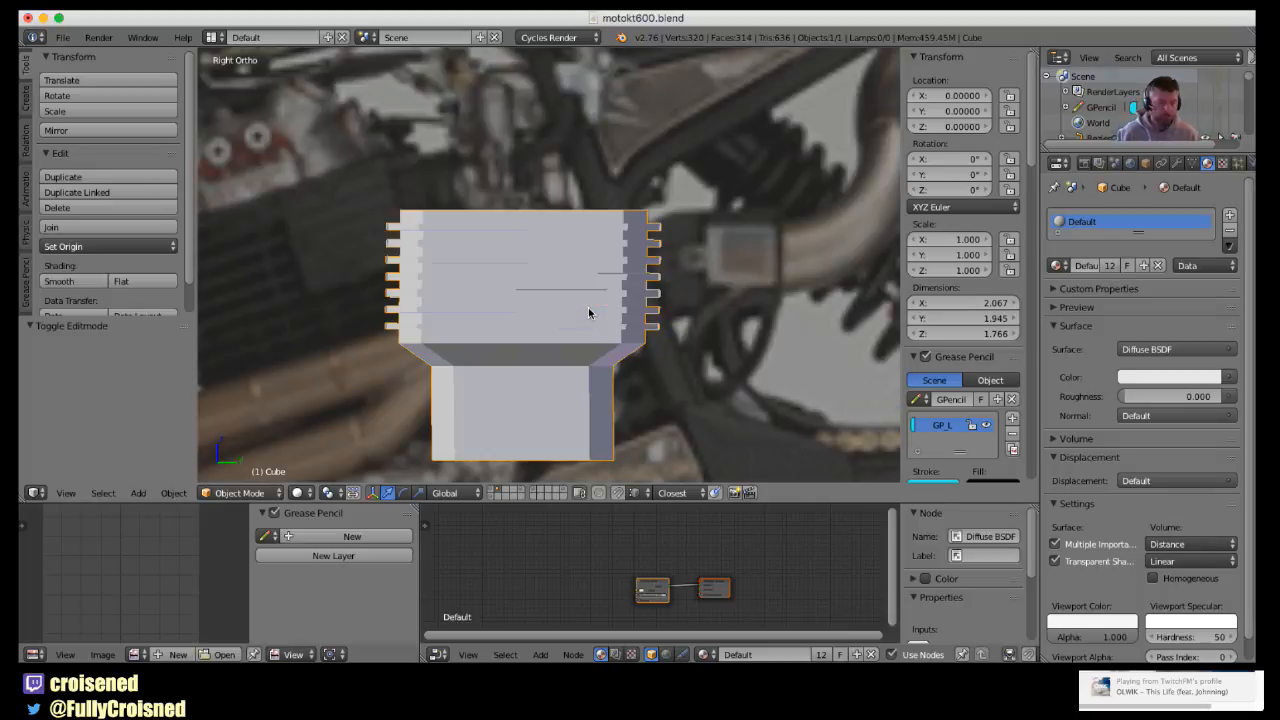
scroll(588, 307, "down", 3)
middle_click_drag(588, 310, 570, 267, "shift")
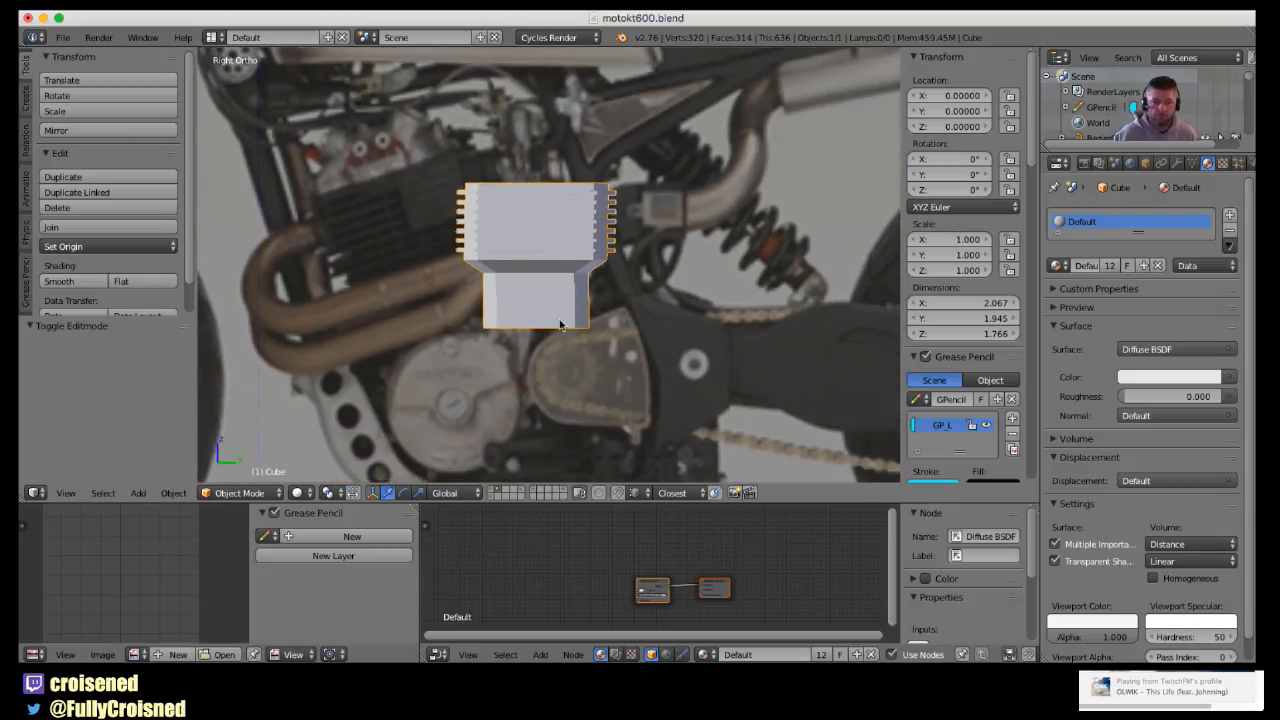
scroll(560, 322, "up", 2)
scroll(560, 323, "down", 2)
middle_click_drag(562, 325, 595, 330)
key("KP_3")
scroll(595, 335, "up", 2)
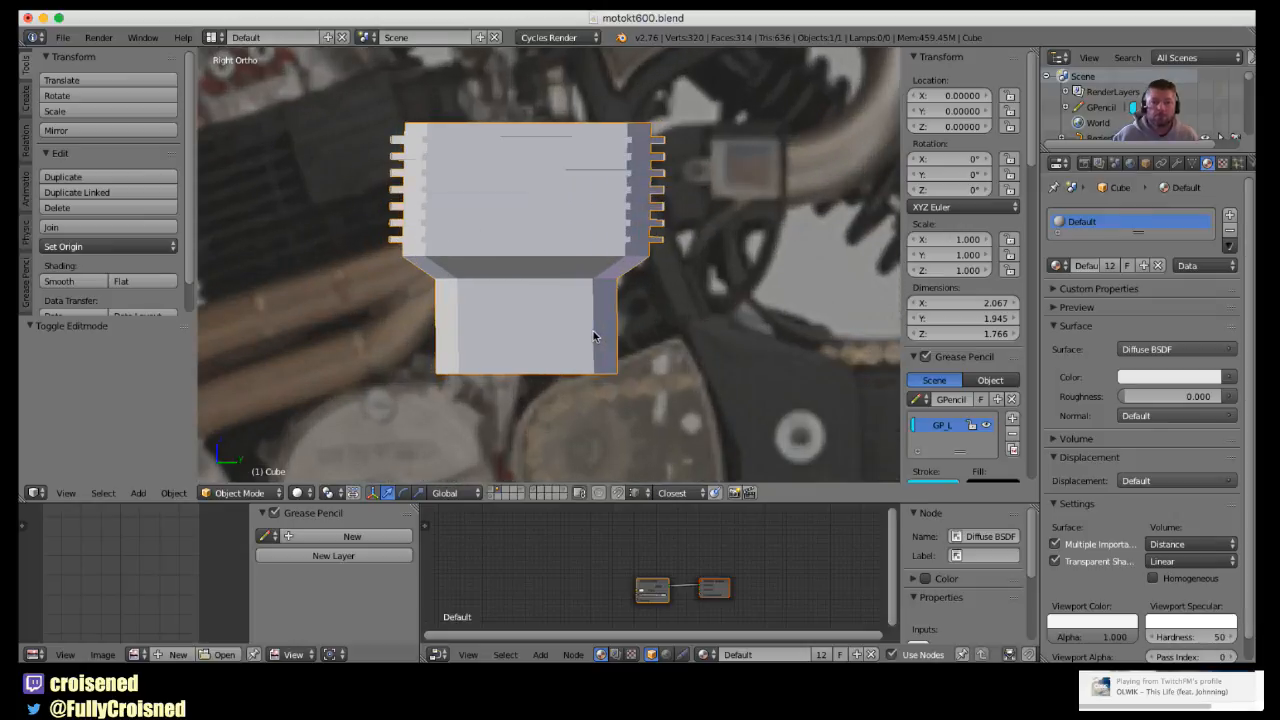
scroll(595, 335, "down", 1)
- Return the block to edit mode and clear the fin face selection
key("Tab")
scroll(550, 322, "up", 1)
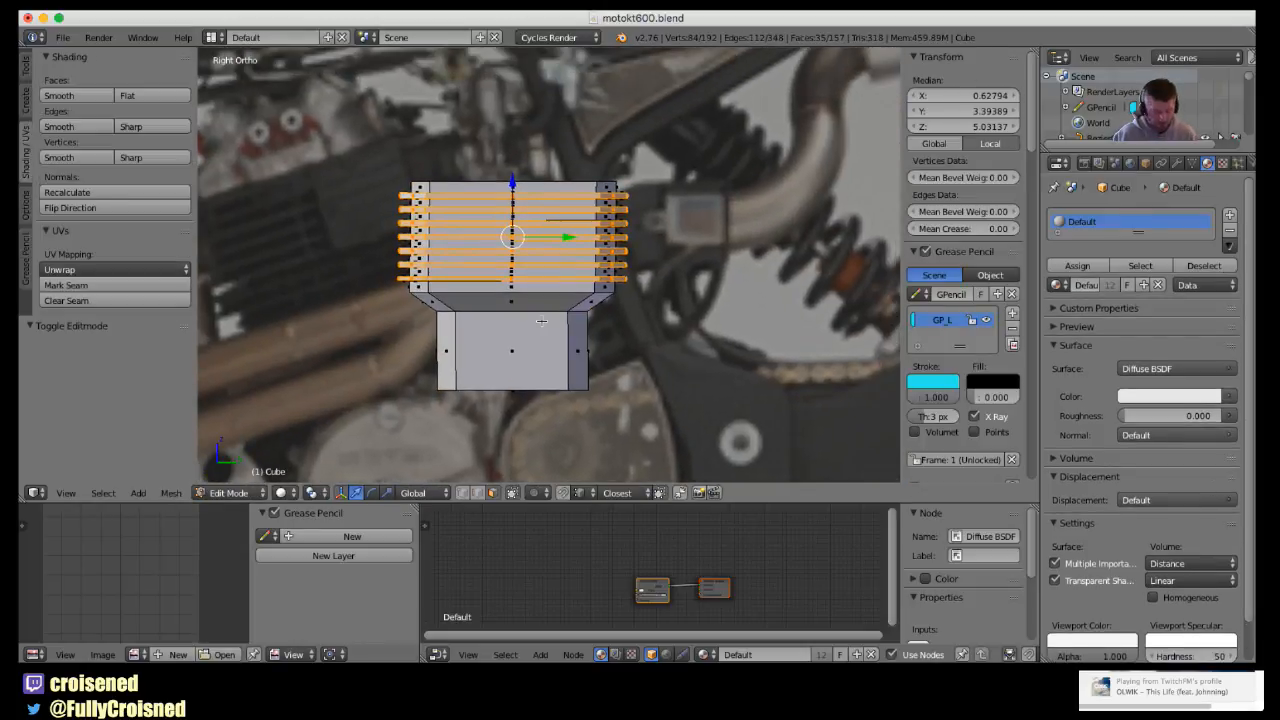
key("a")
scroll(554, 320, "up", 1)
middle_click_drag(554, 320, 590, 378, "shift")
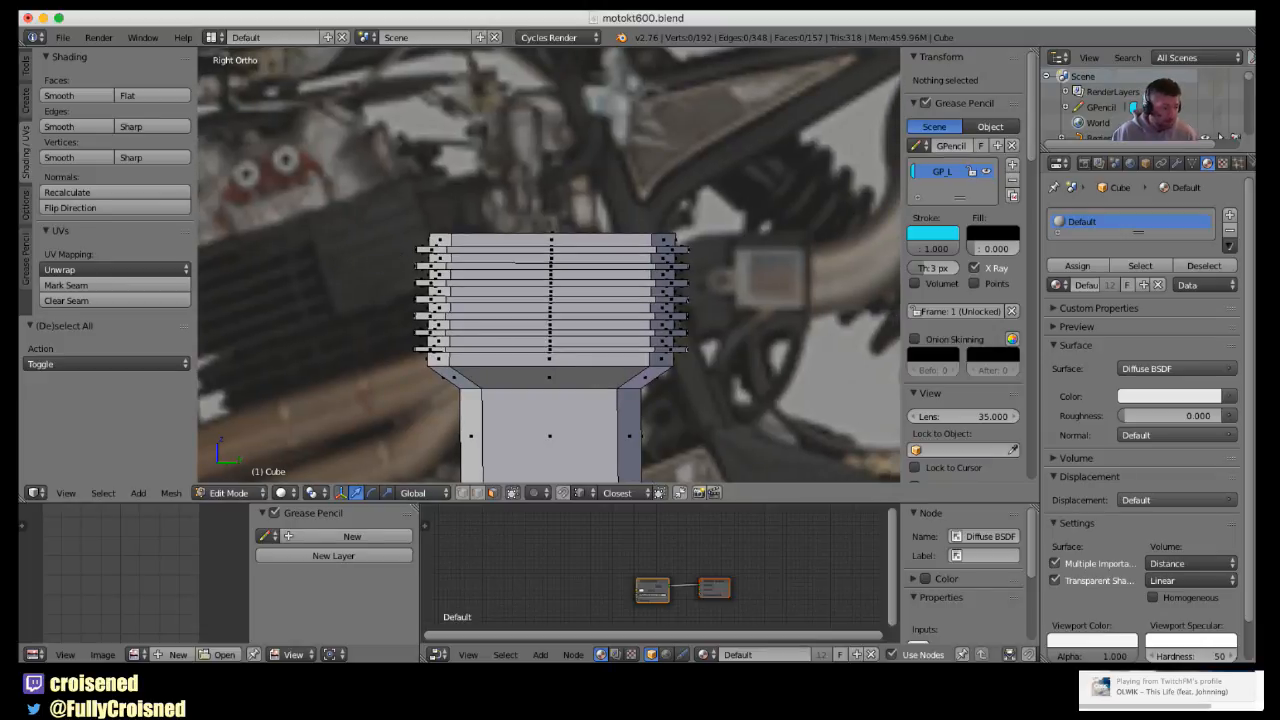
- Outline the area within the photo's cooling fins with a freehand grease-pencil stroke and erase the stroke
mouse_move(312, 218)
left_mouse_down()
mouse_move(338, 306)
mouse_move(357, 310)
mouse_move(417, 194)
left_mouse_up()
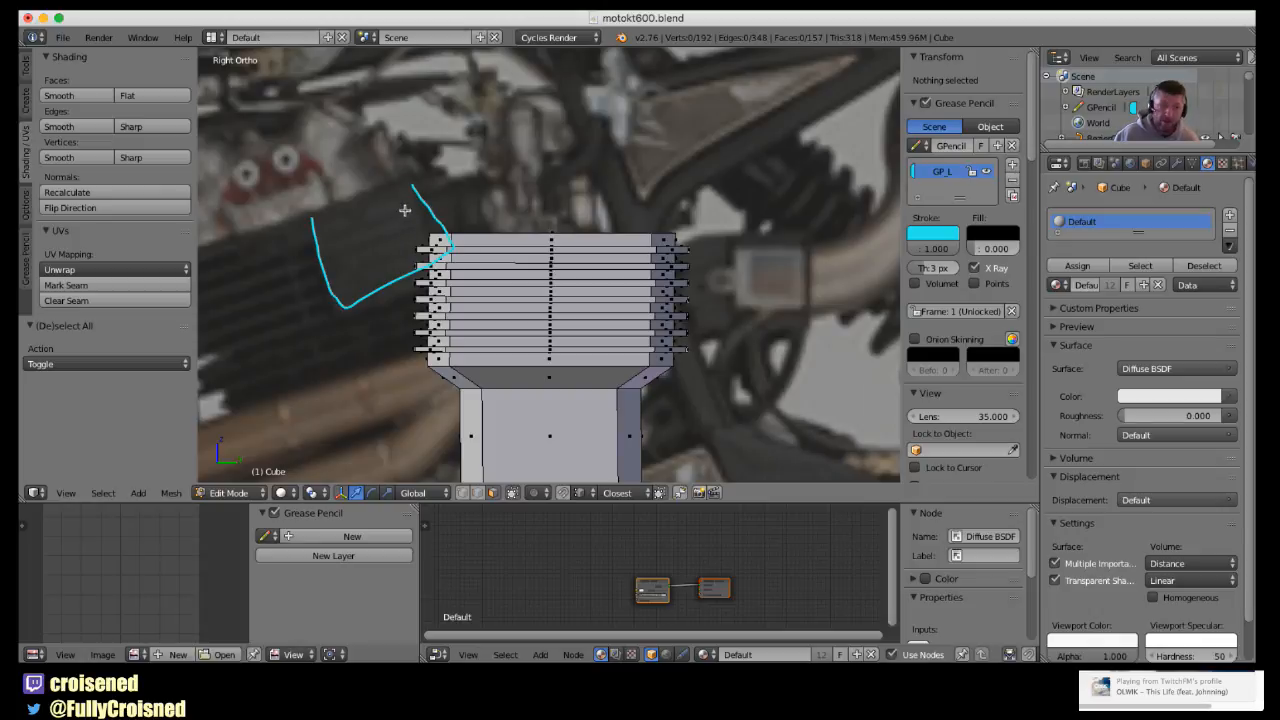
mouse_move(409, 208)
right_mouse_down()
mouse_move(422, 215)
mouse_move(395, 283)
mouse_move(305, 225)
mouse_move(343, 277)
right_mouse_up()
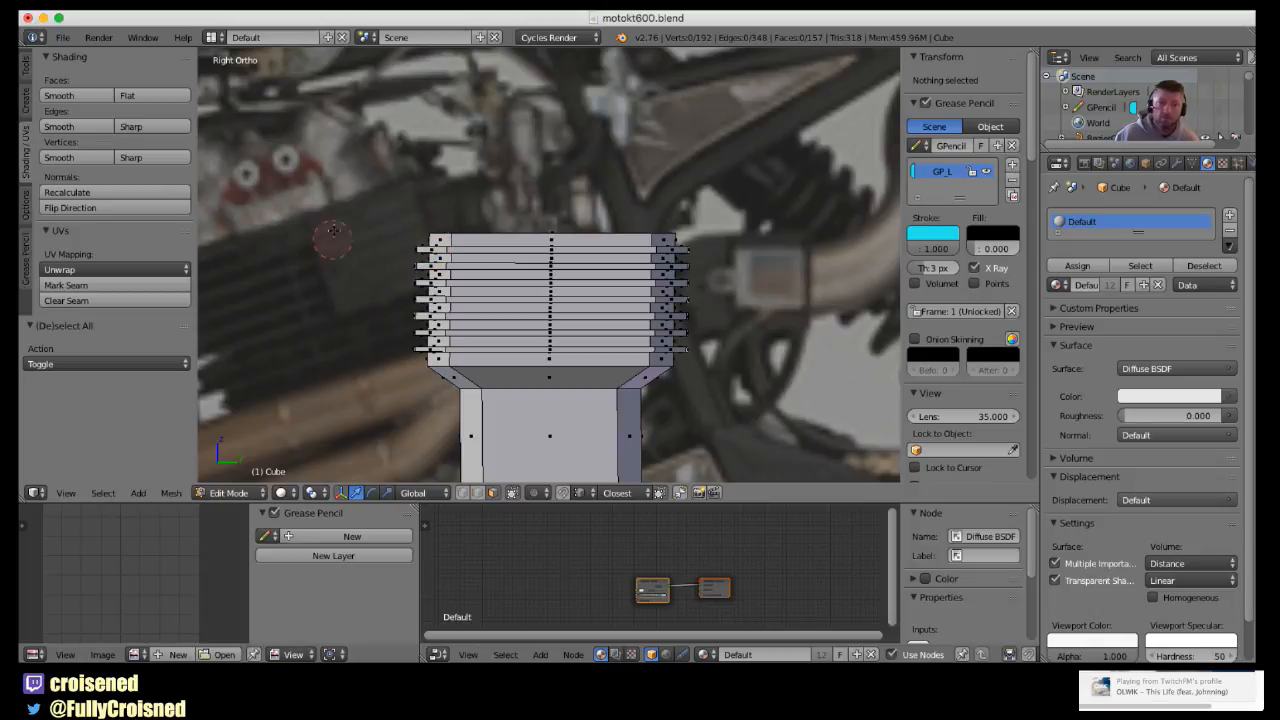
- Add one vertical edge loop through the middle of the block's side, centred without sliding, and clear the selection
middle_click_drag(596, 319, 566, 313, "shift")
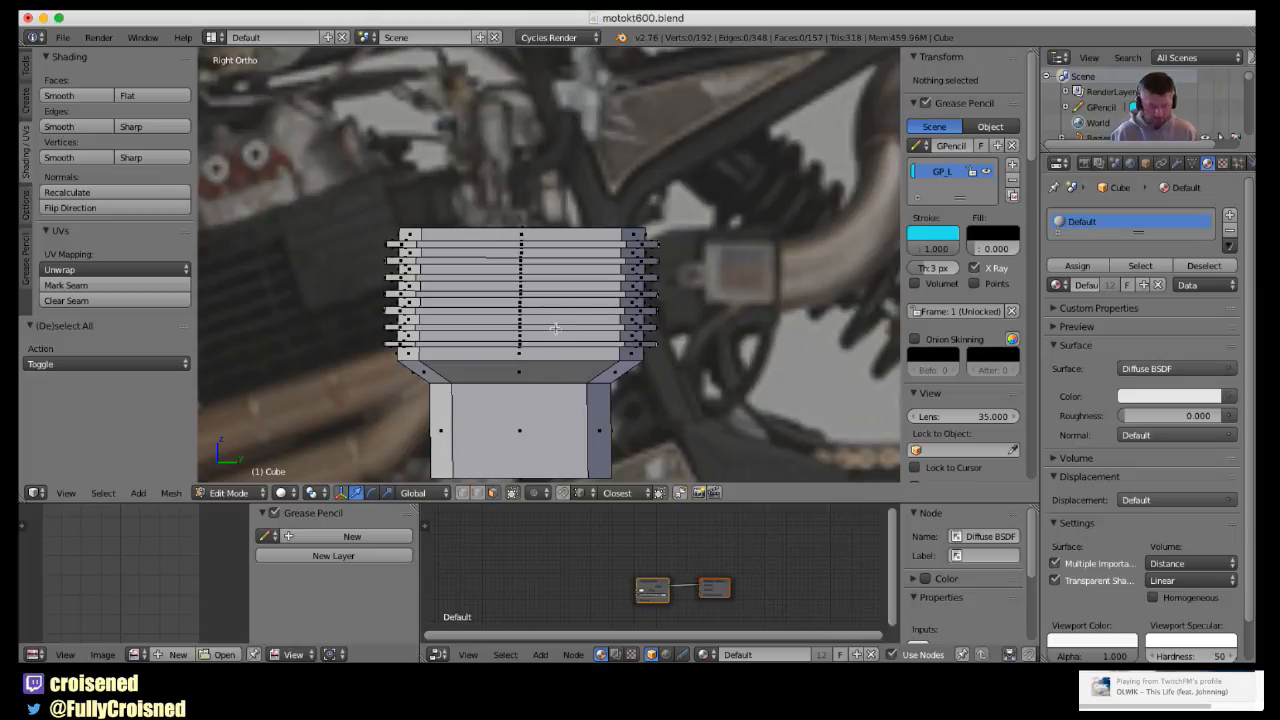
key("ctrl+r")
left_click(566, 297)
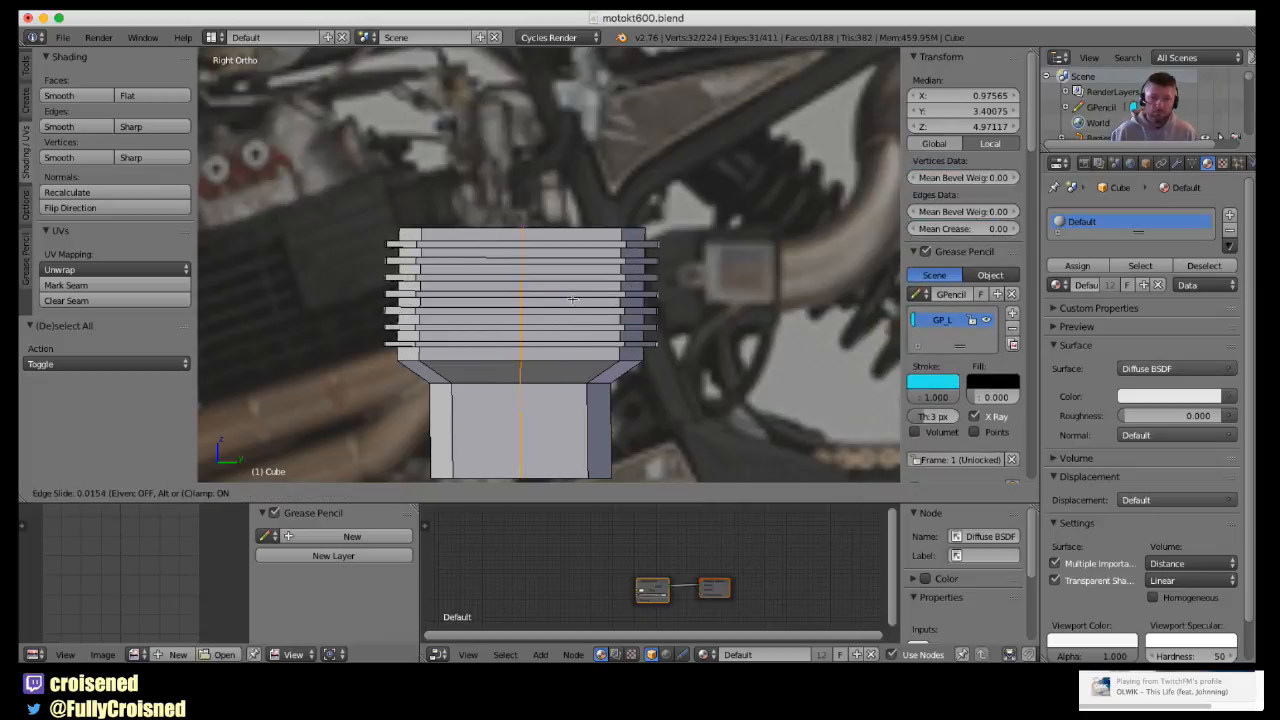
right_click(571, 301)
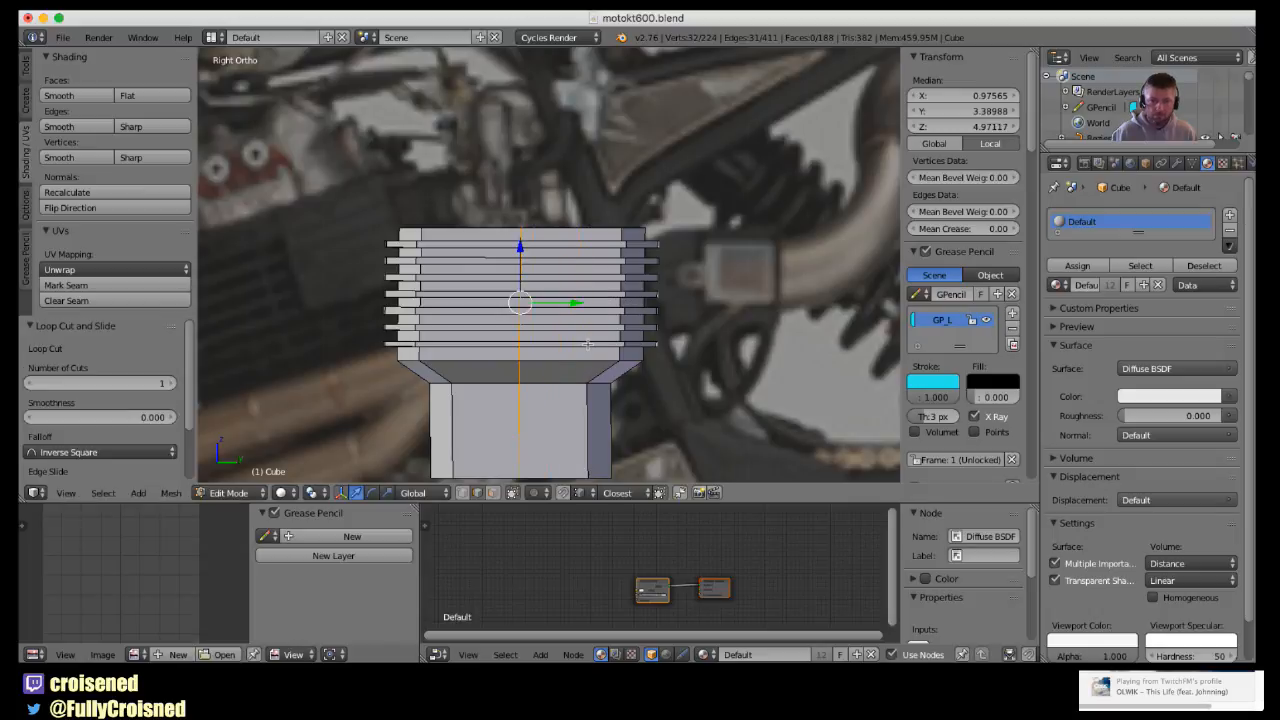
middle_click_drag(578, 348, 564, 385, "shift")
key("a")
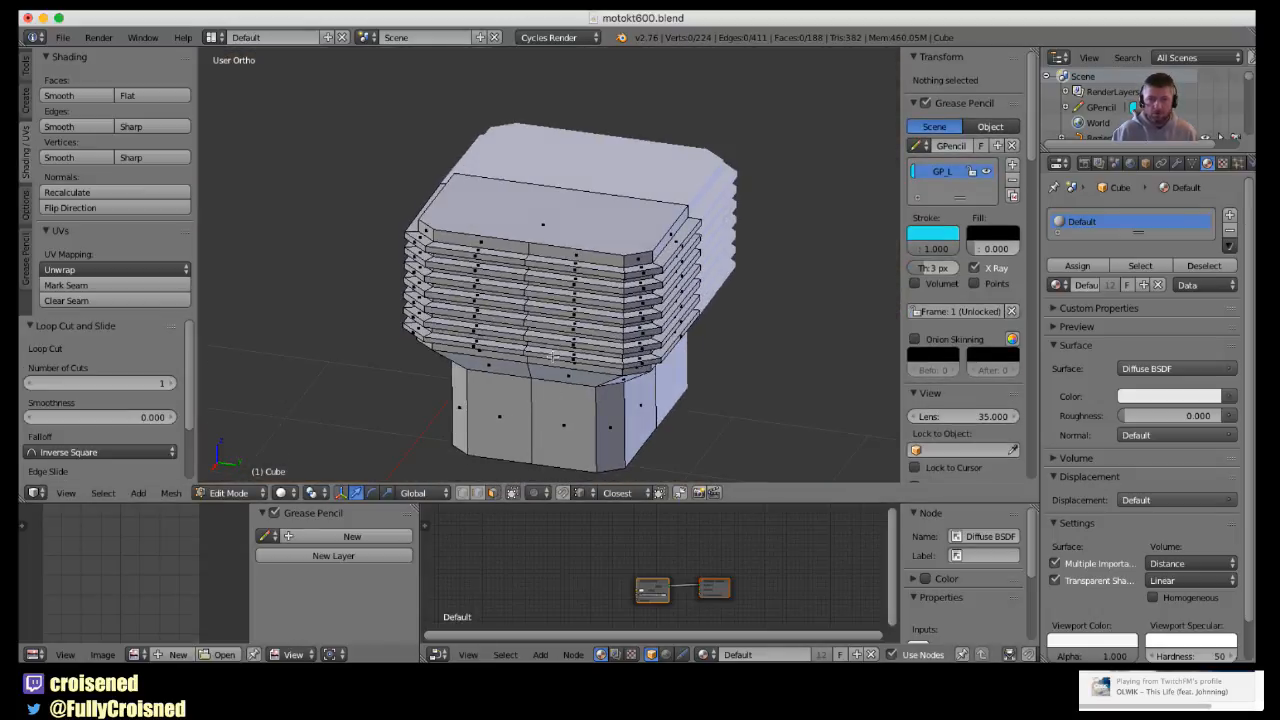
- Select the five uppermost recessed faces above and between the fins on the +Y half of the block's side
scroll(563, 357, "up", 4)
middle_click_drag(590, 268, 519, 250)
right_click(563, 250)
middle_click_drag(585, 330, 593, 274)
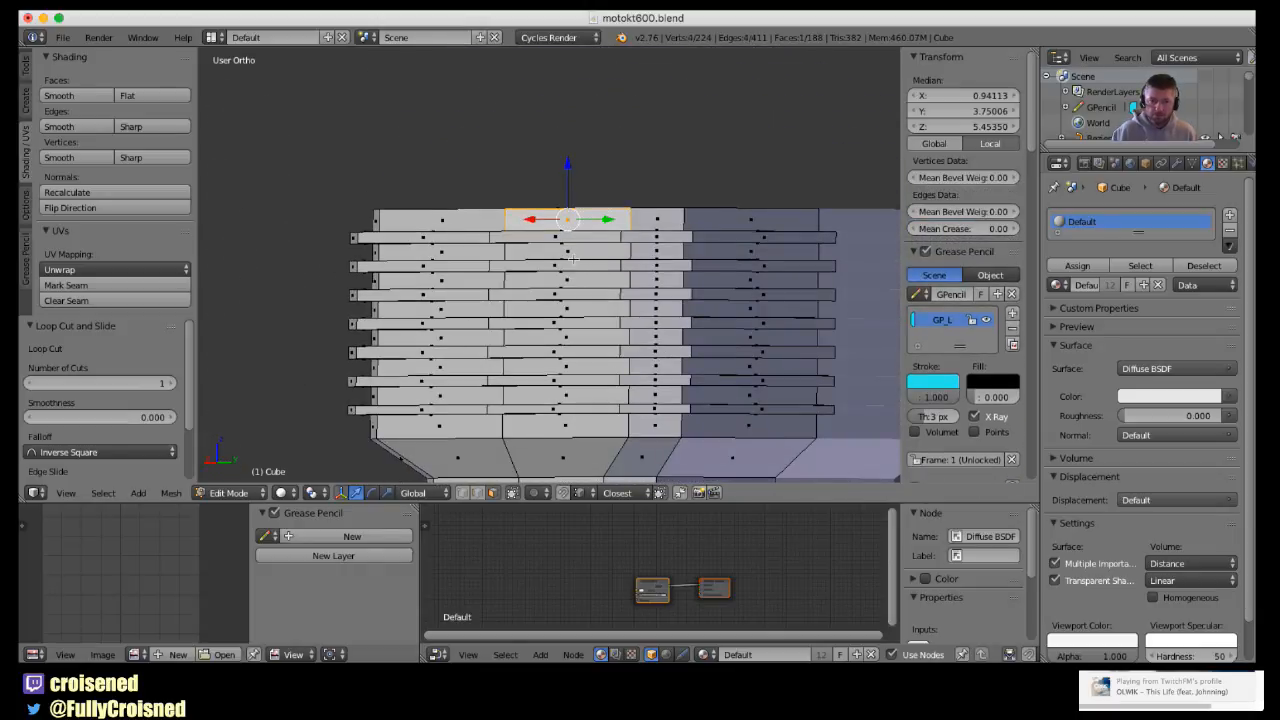
right_click(573, 255, "shift")
right_click(579, 288, "shift")
right_click(574, 314, "shift")
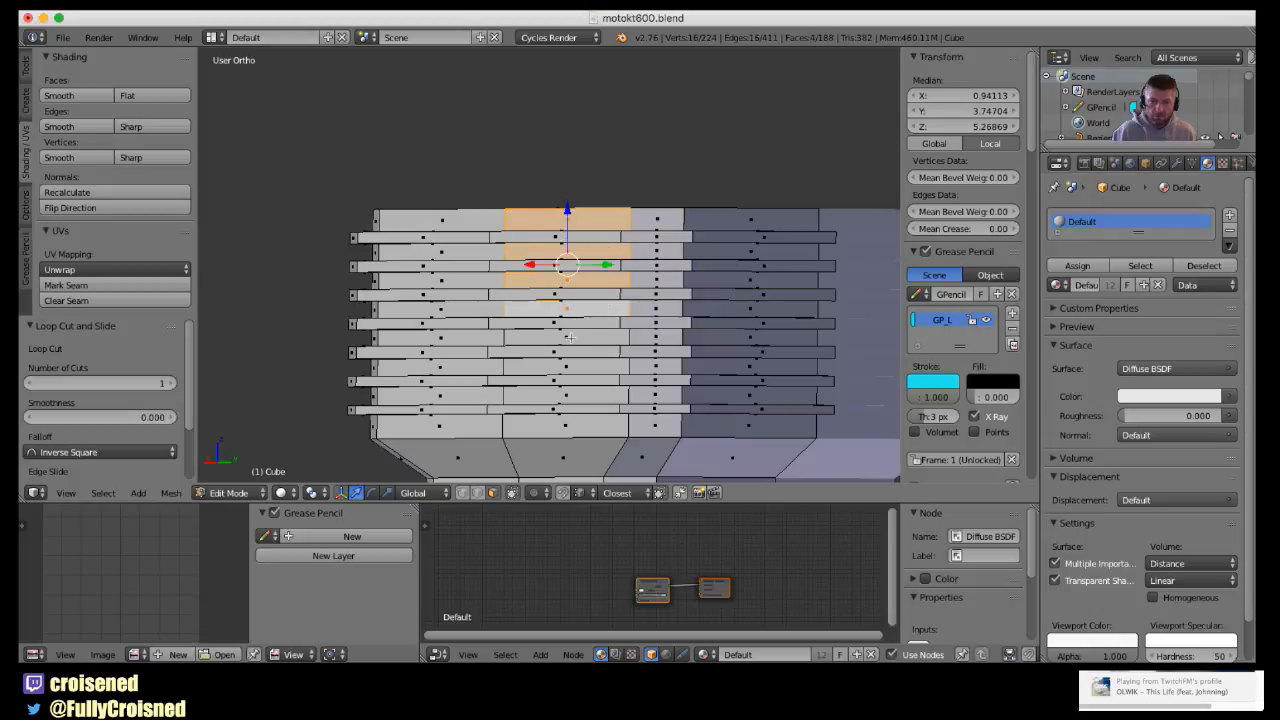
right_click(570, 340, "shift")
- Examine the selected recessed faces and the gaps between the surrounding fins from several angles
middle_click_drag(570, 340, 539, 334)
key("KP_1")
key("KP_3")
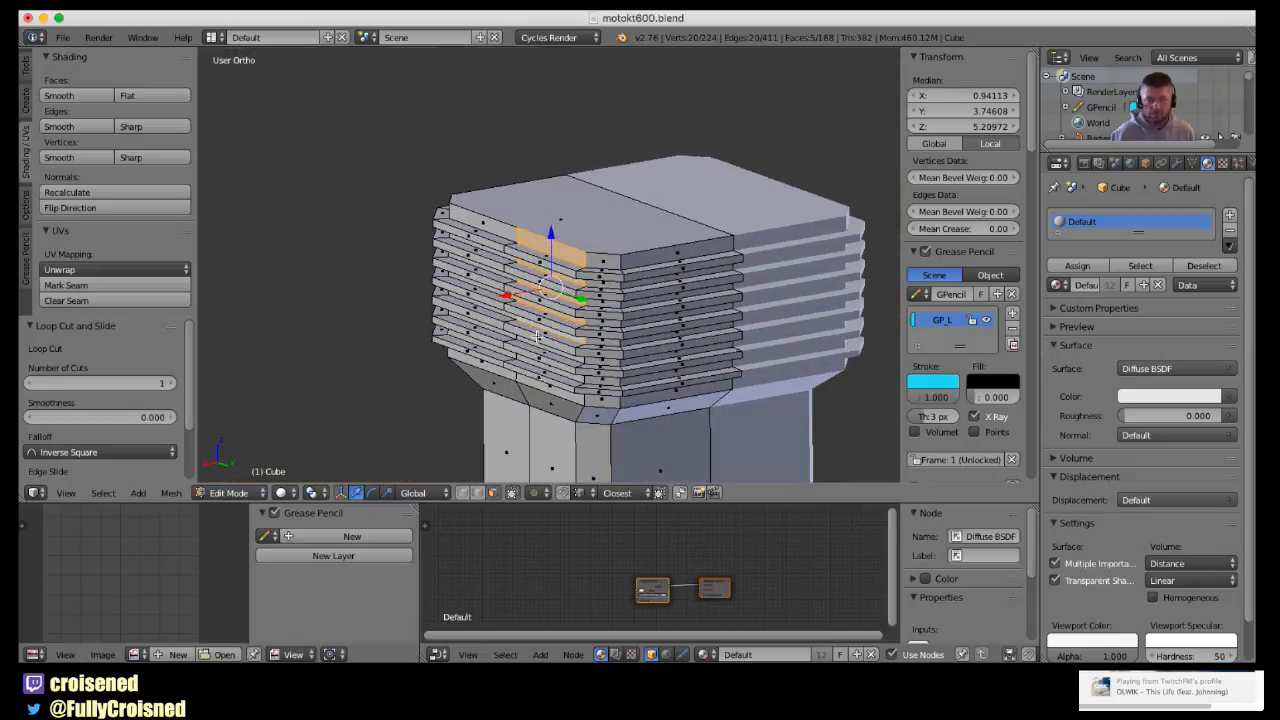
scroll(539, 334, "up", 2)
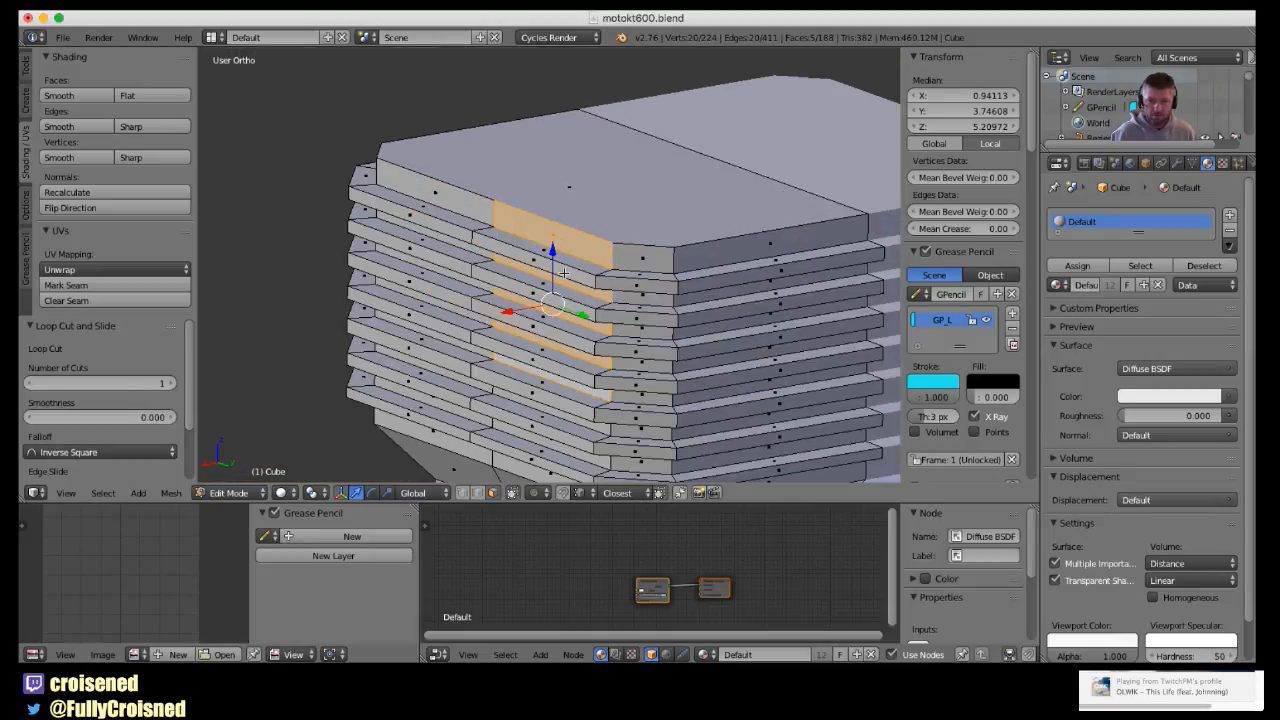
mouse_move(546, 281)
middle_mouse_down()
mouse_move(536, 275)
mouse_move(566, 288)
middle_mouse_up()
scroll(566, 288, "up", 4)
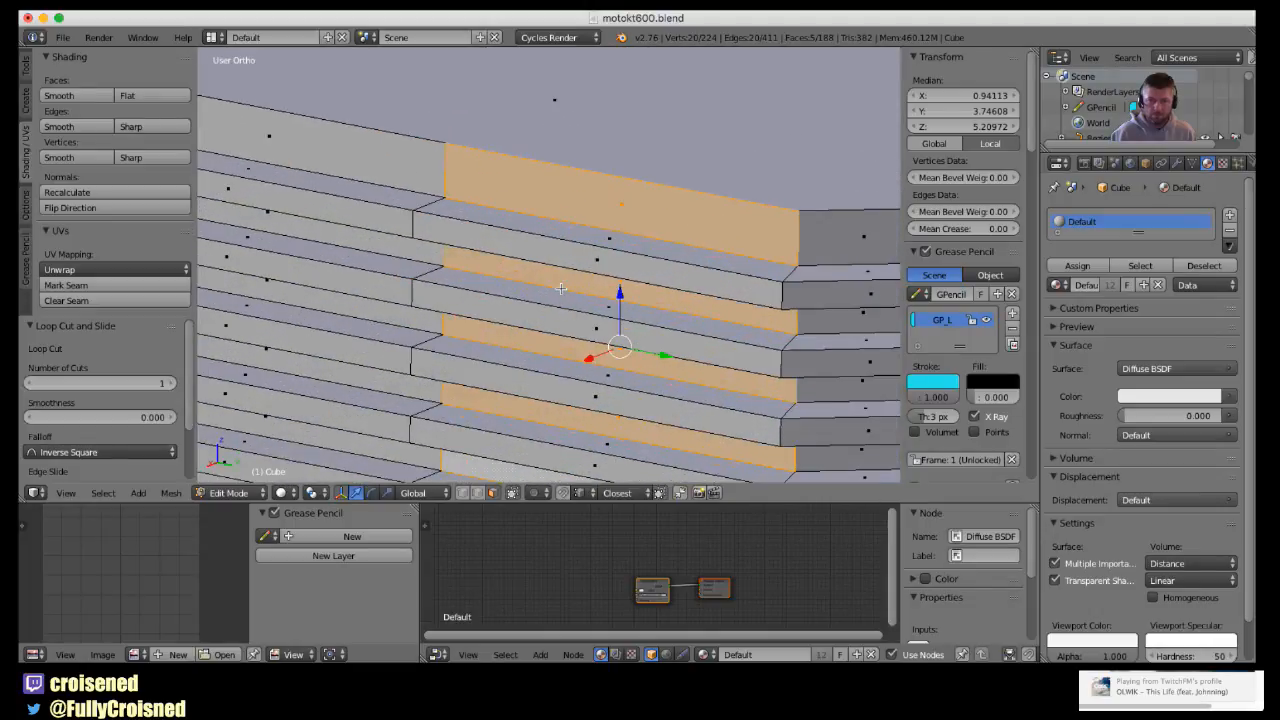
scroll(561, 288, "down", 4)
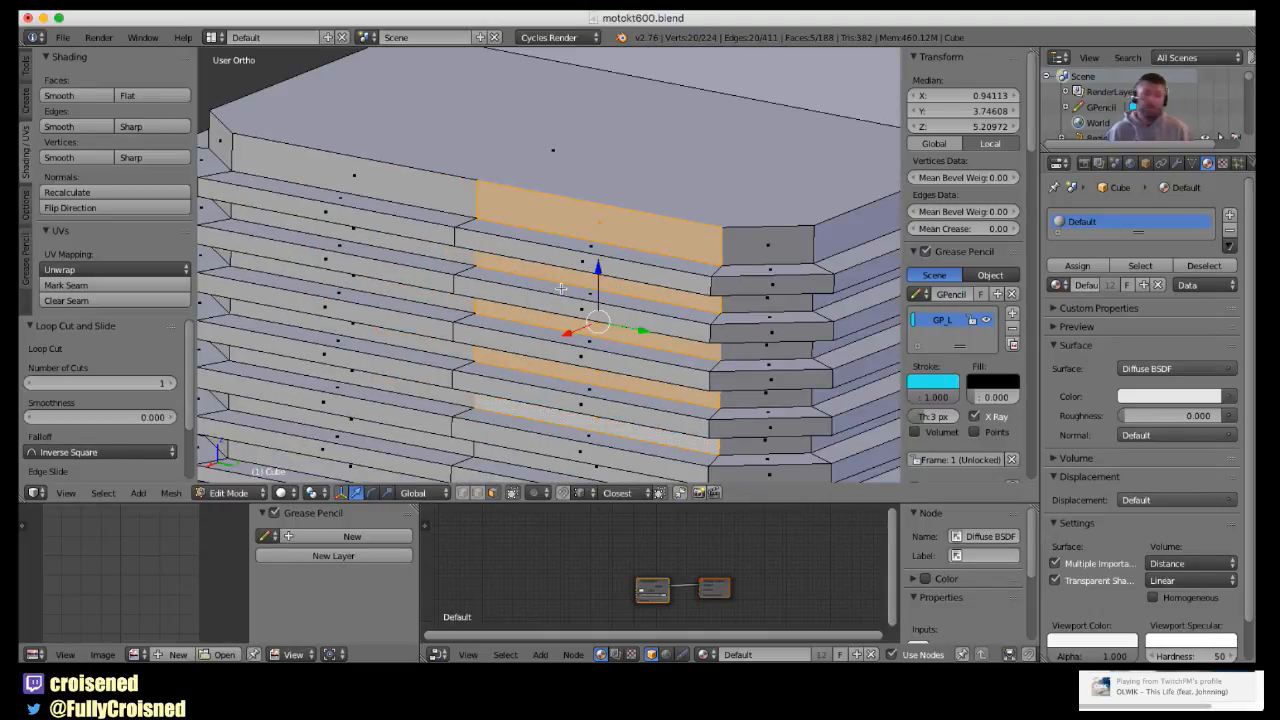
scroll(562, 292, "down", 2)
scroll(563, 291, "down", 1)
- Deselect the topmost face and move the remaining four recessed faces outward along the X axis by about 0.10
middle_click_drag(563, 291, 561, 260)
scroll(526, 276, "up", 2)
right_click(547, 246, "shift")
scroll(542, 289, "down", 1)
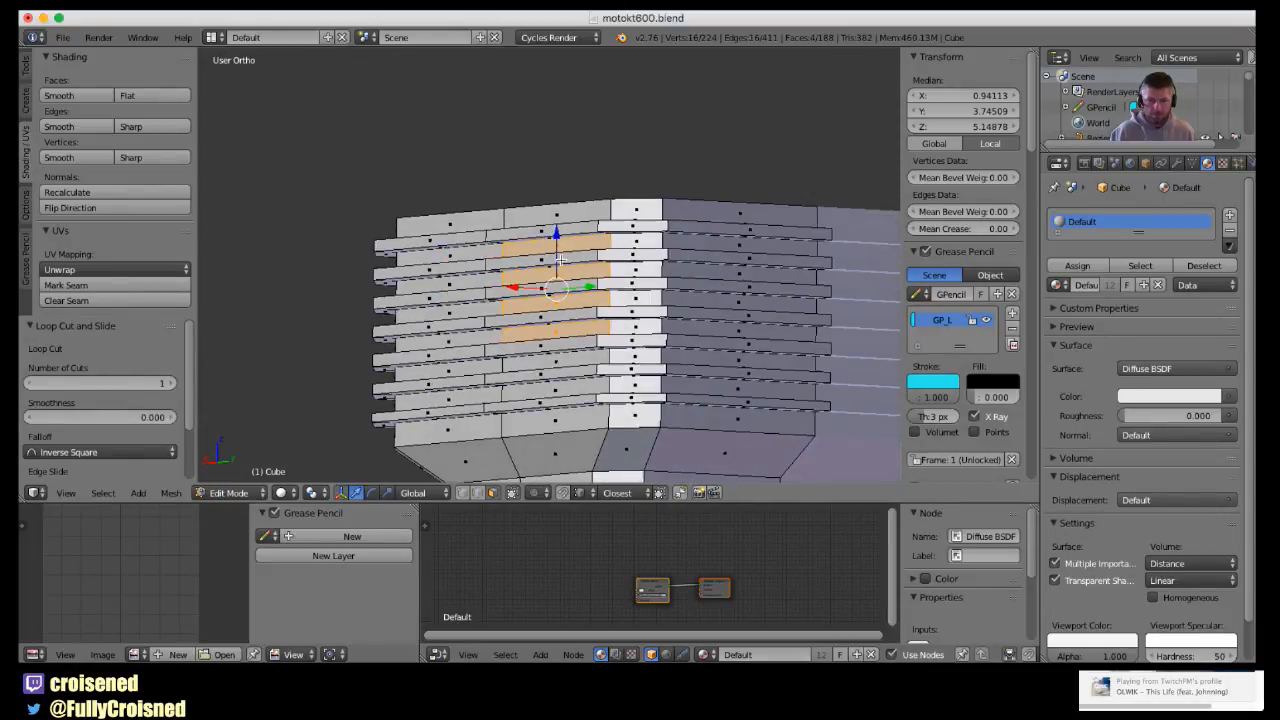
middle_click_drag(564, 320, 502, 310)
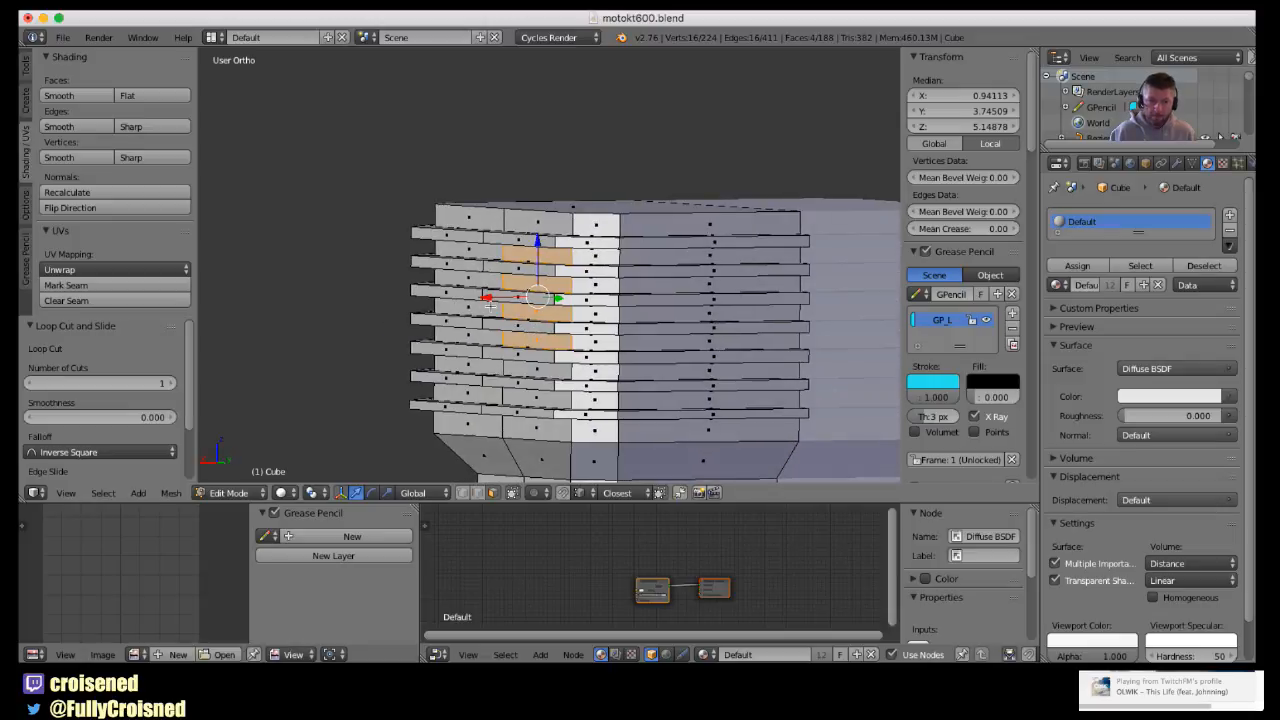
key("g")
key("x")
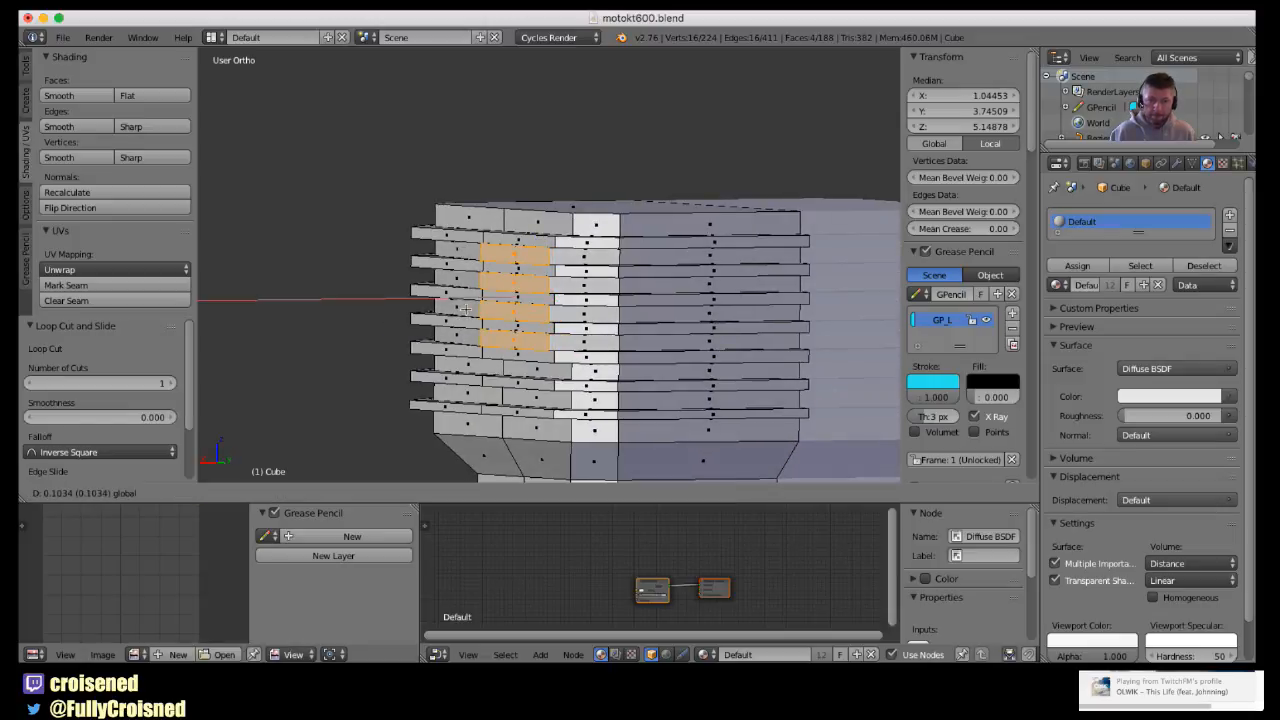
left_click(470, 309)
- Leave edit mode and check the whole finned block at an angle and against the side-view reference photo
middle_click_drag(470, 309, 713, 352)
key("Tab")
key("Tab")
key("Tab")
scroll(713, 352, "down", 4)
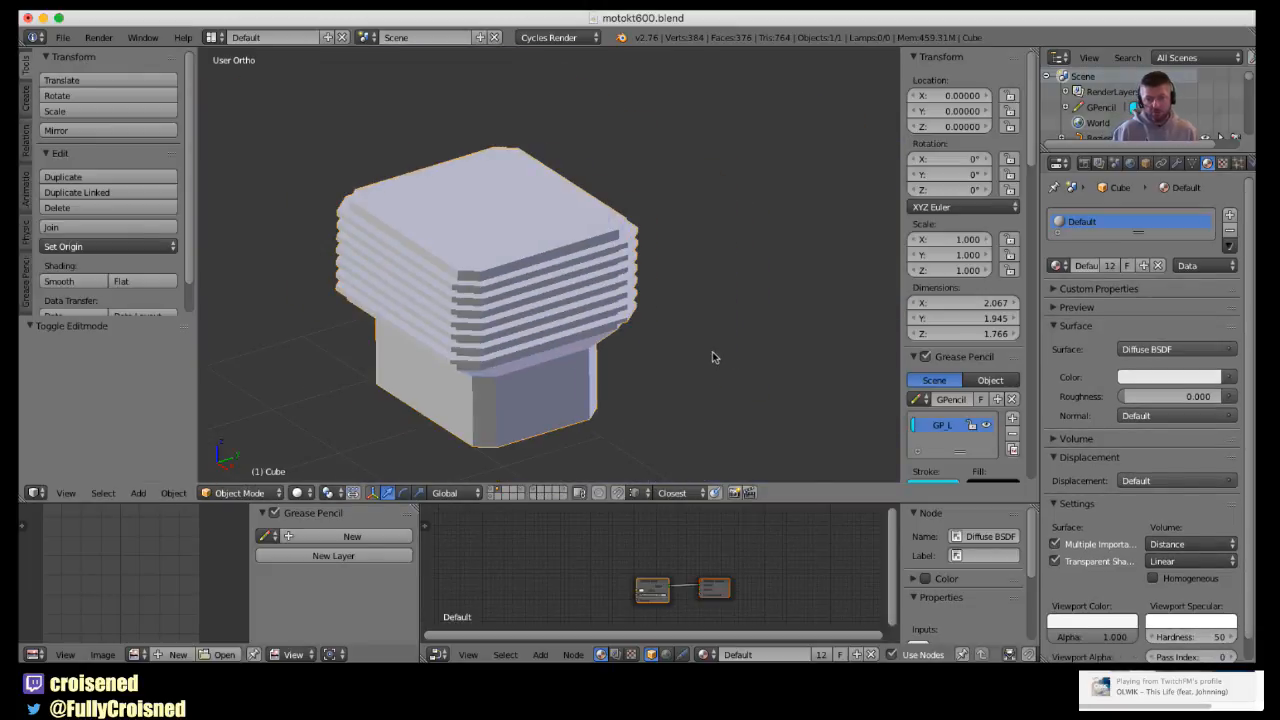
key("KP_3")
scroll(706, 332, "down", 2)
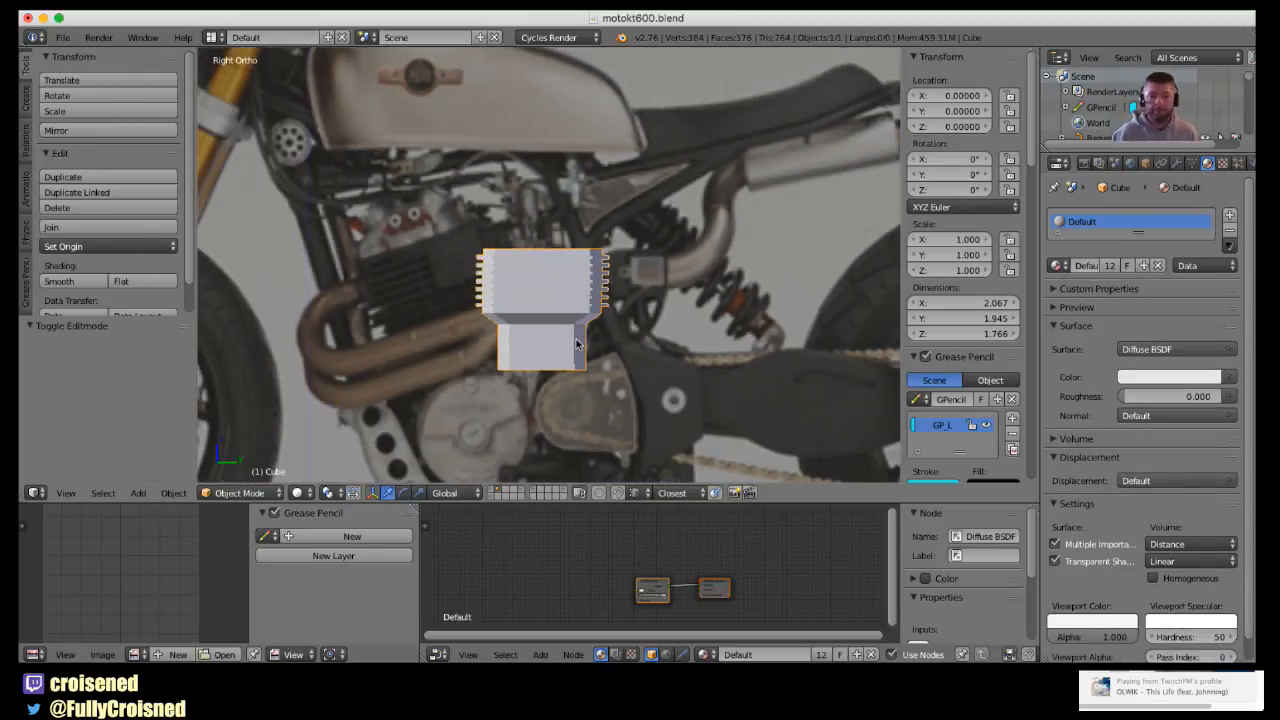
- Compare the finned block with the reference photos from the left and right sides, also checking its front
middle_click_drag(576, 339, 658, 342, "shift")
key("KP_1")
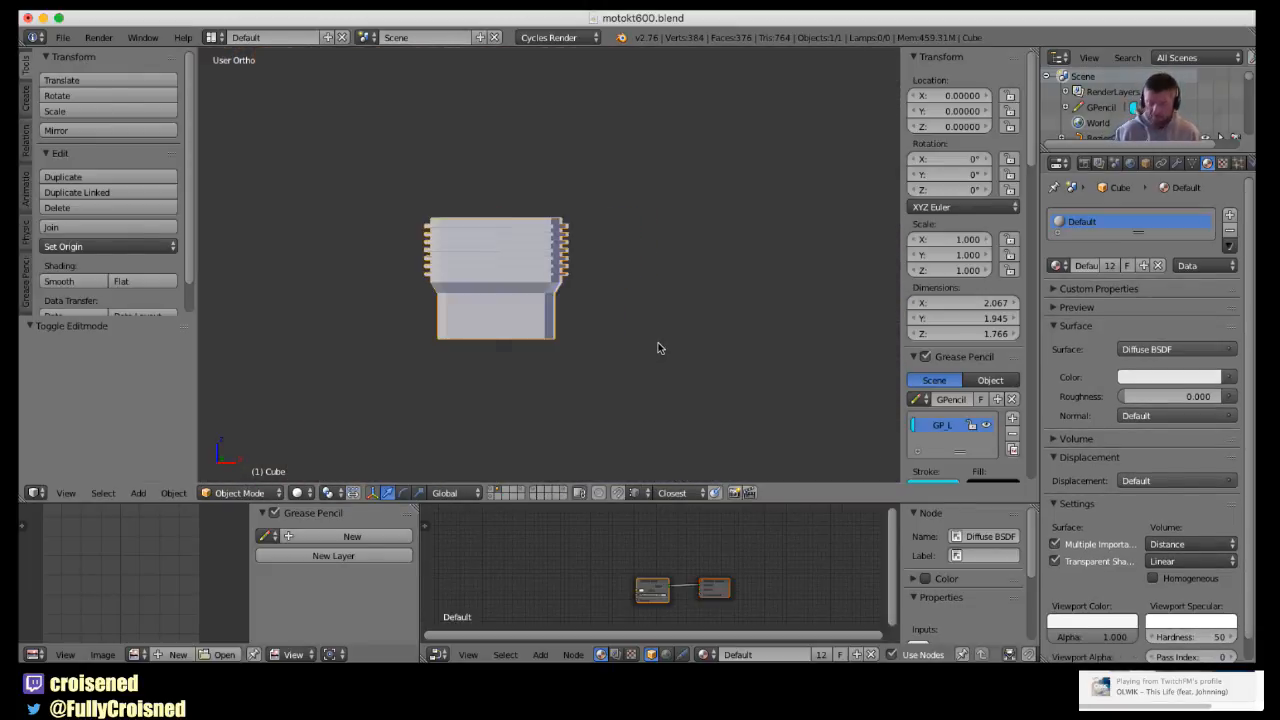
key("ctrl+KP_3")
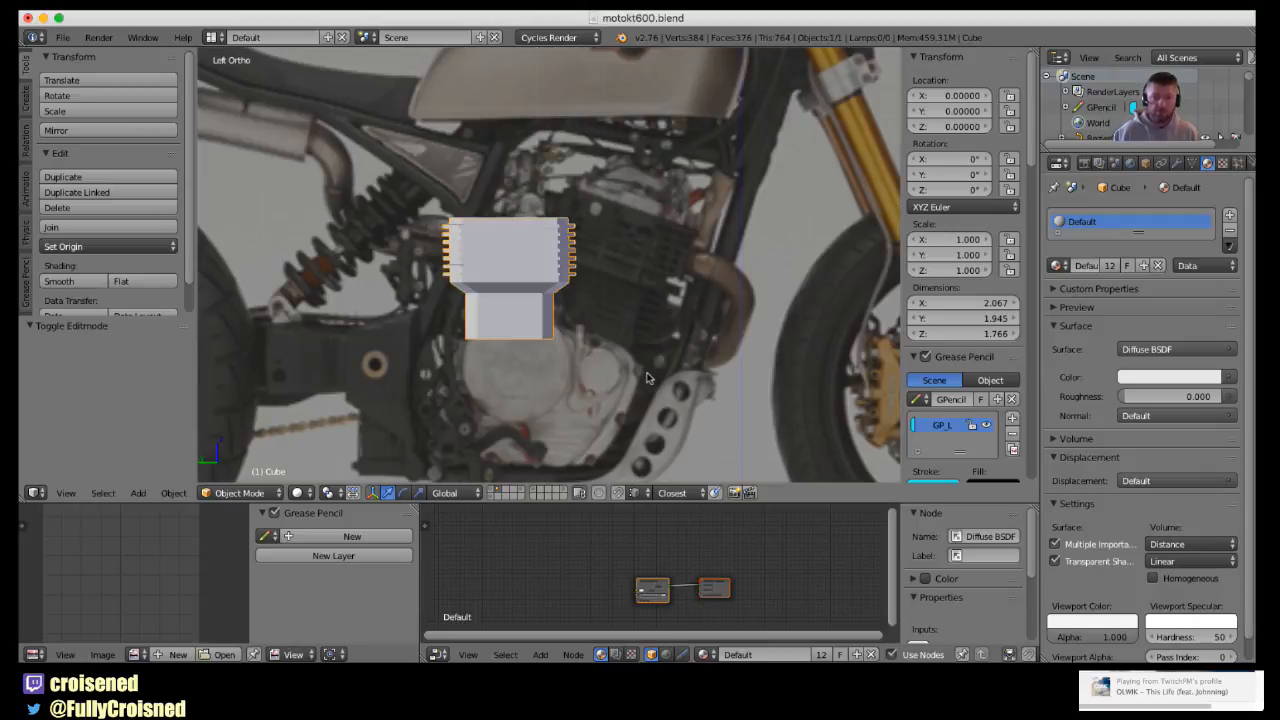
middle_click_drag(631, 359, 639, 323, "shift")
scroll(608, 370, "up", 5)
scroll(619, 374, "down", 2)
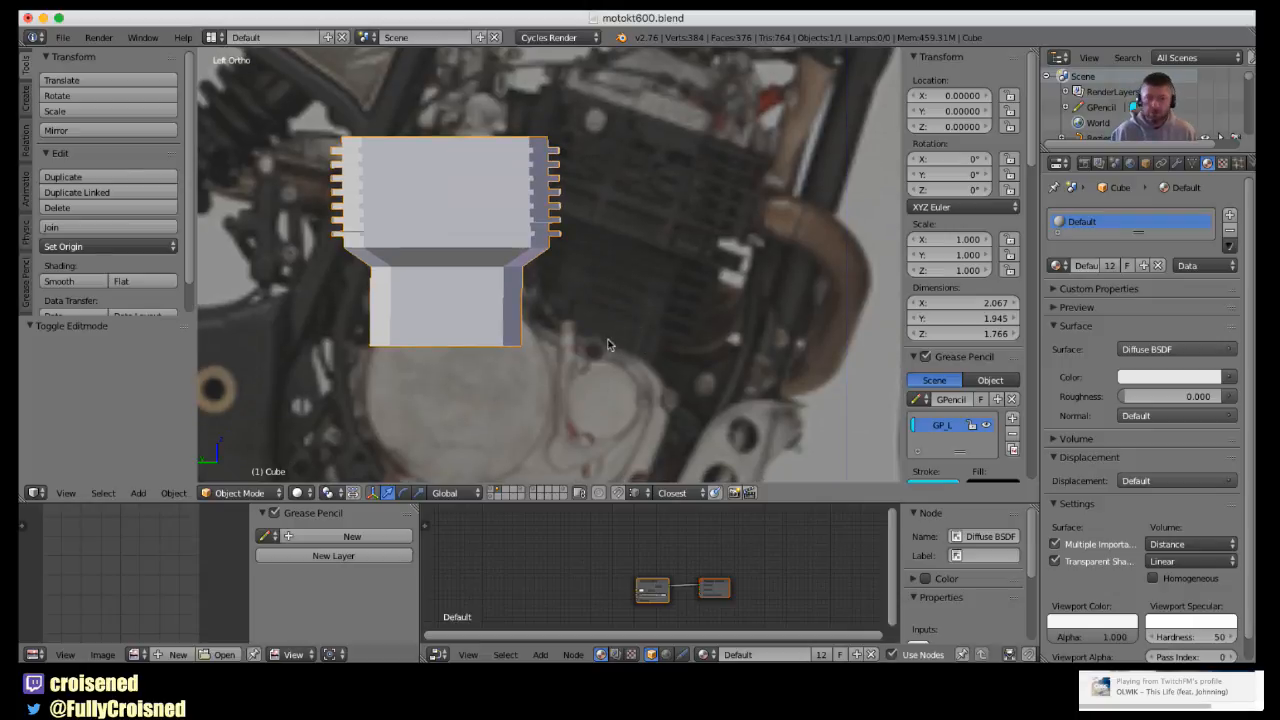
middle_click_drag(551, 366, 622, 354, "shift")
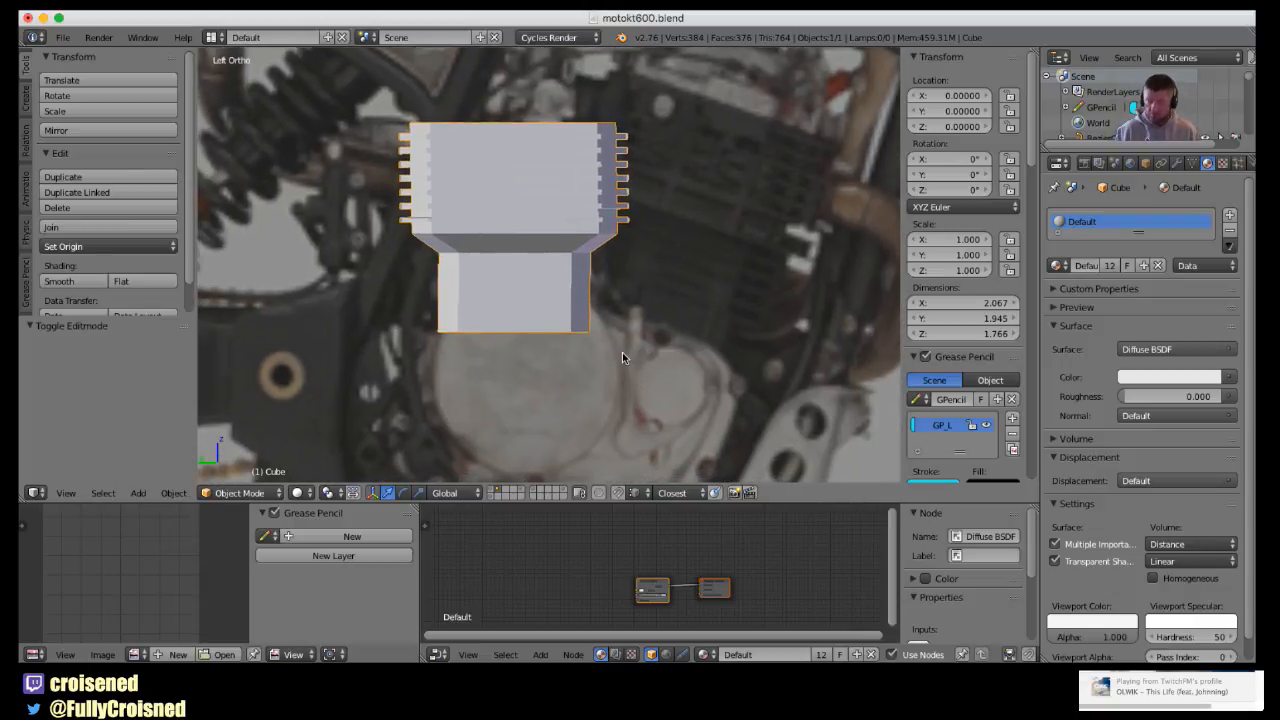
key("KP_3")
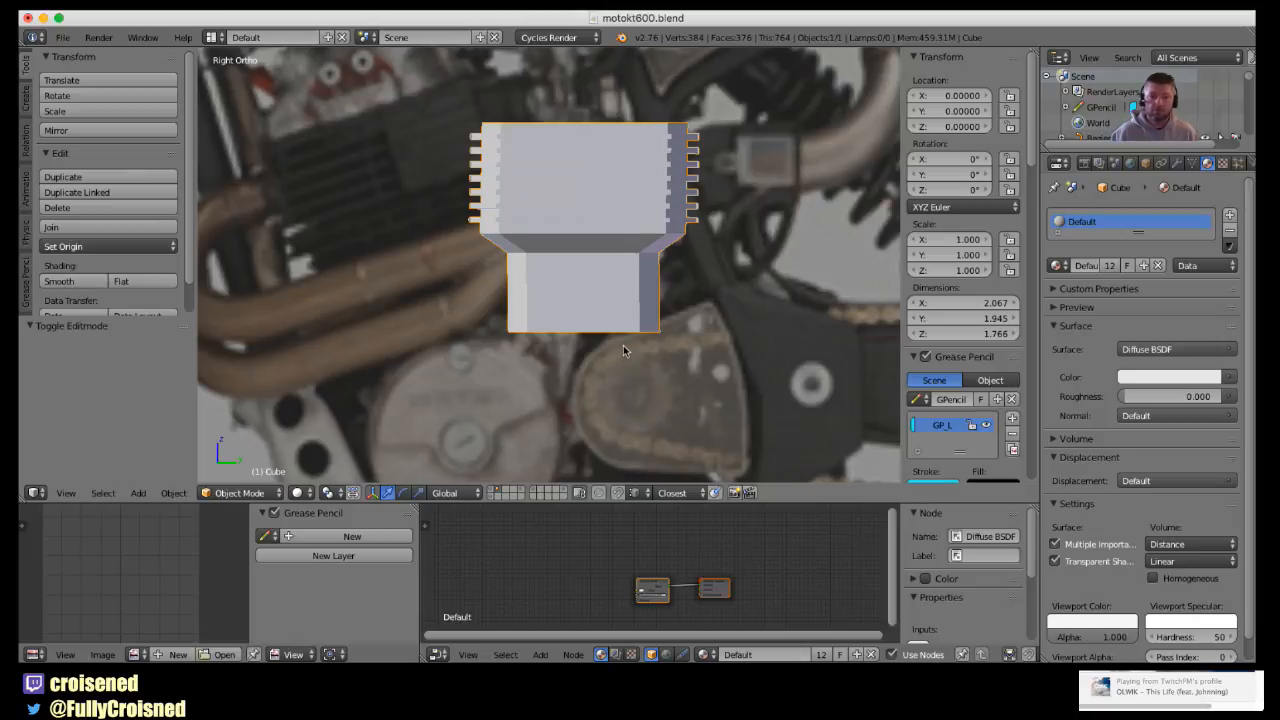
- Add seven evenly spaced horizontal loop cuts around the narrow lower section of the block, without sliding them
key("Tab")
scroll(617, 330, "up", 2)
key("Tab")
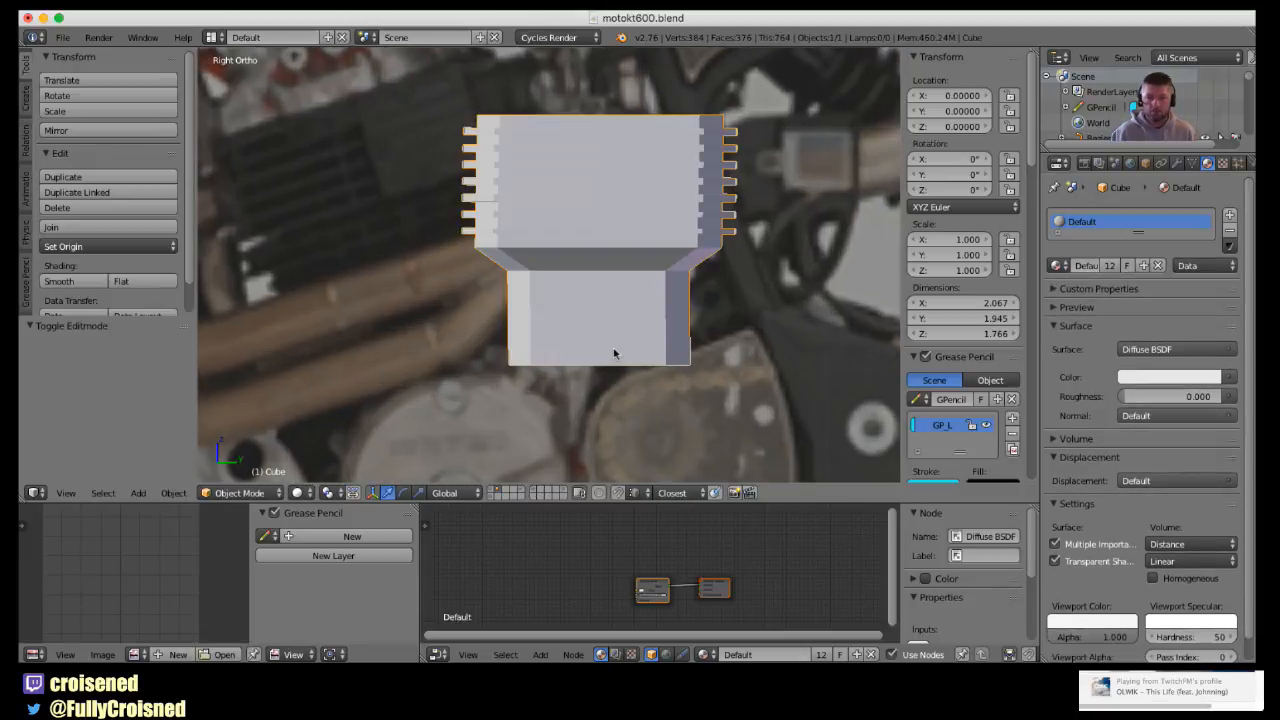
scroll(612, 355, "up", 1)
key("Tab")
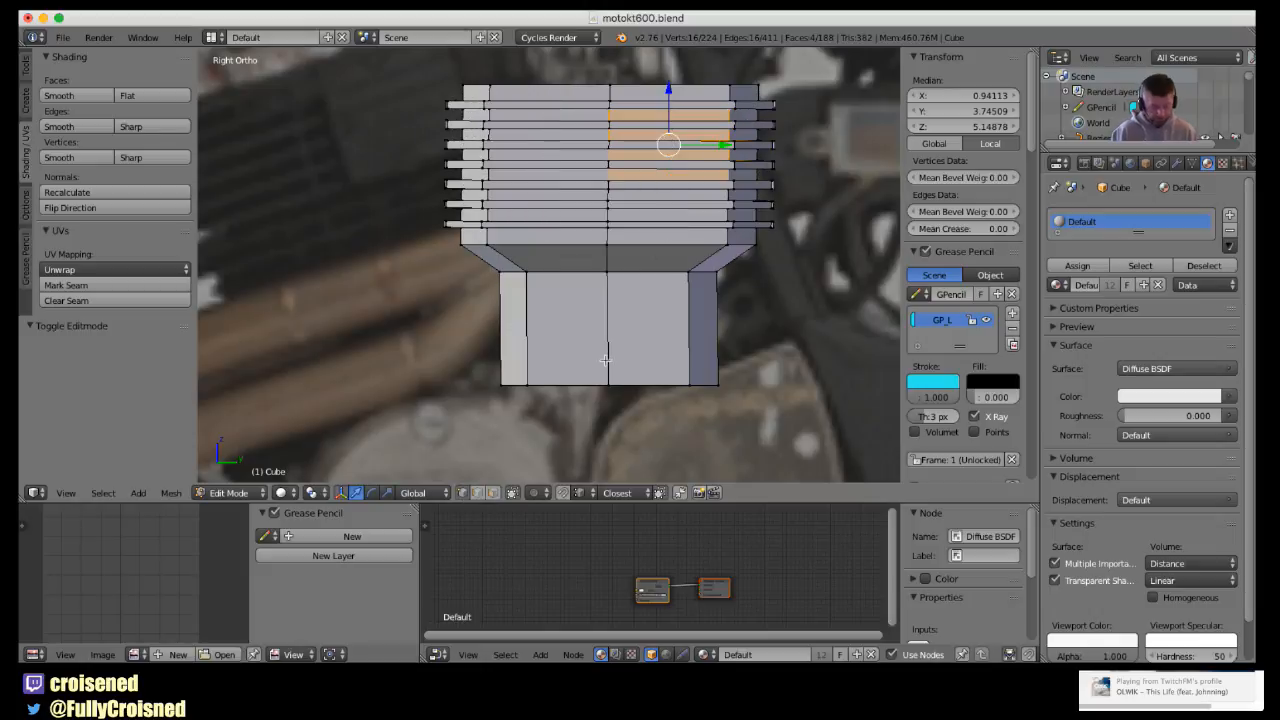
key("ctrl+r")
scroll(609, 349, "up", 3)
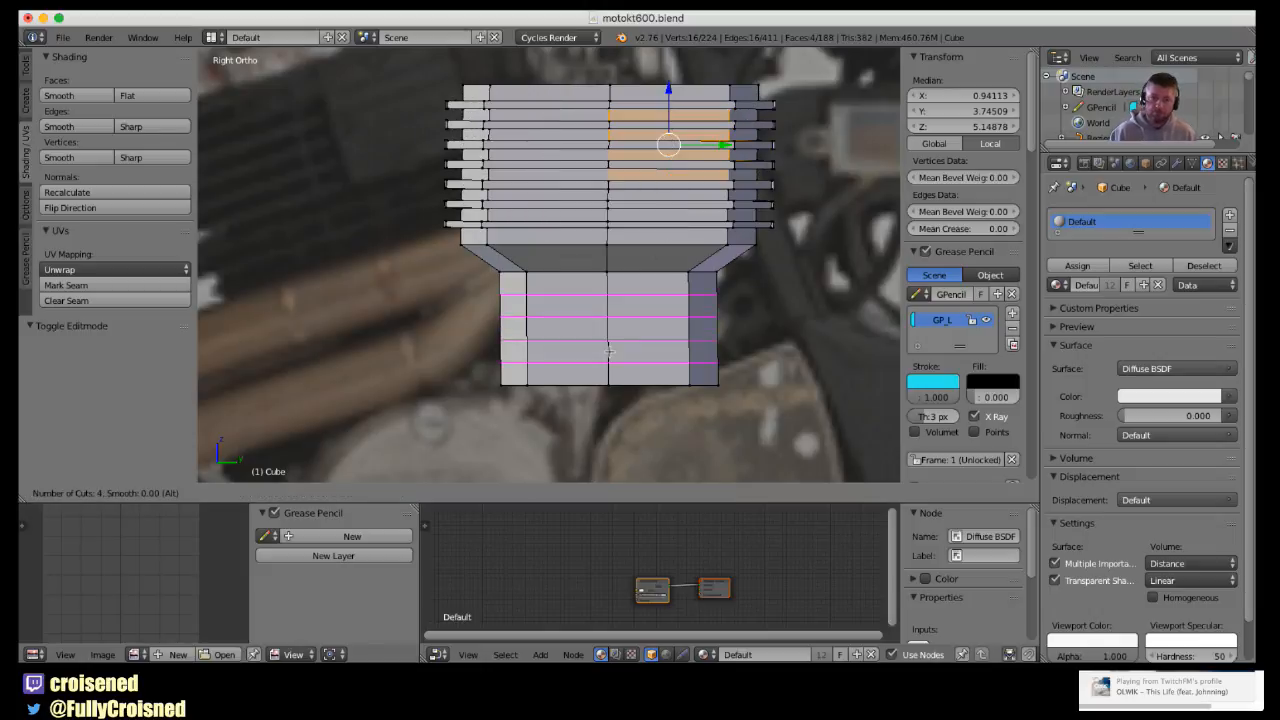
scroll(609, 349, "up", 1)
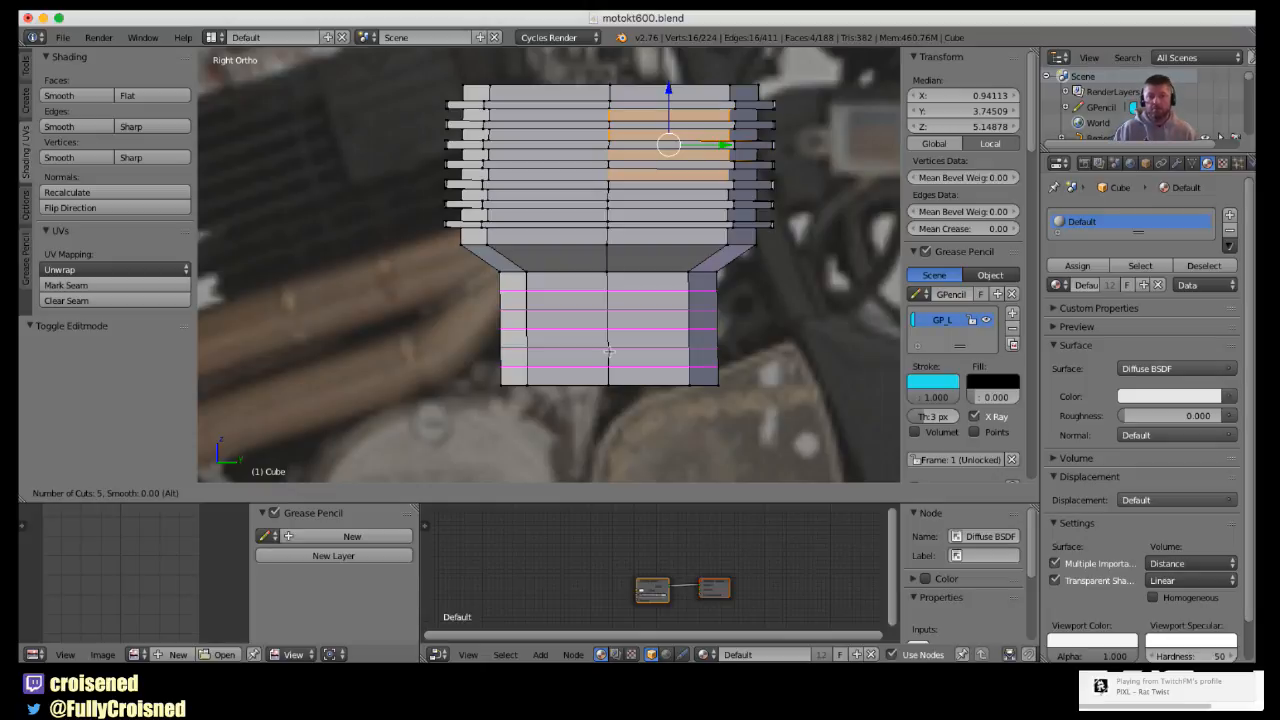
scroll(609, 350, "up", 2)
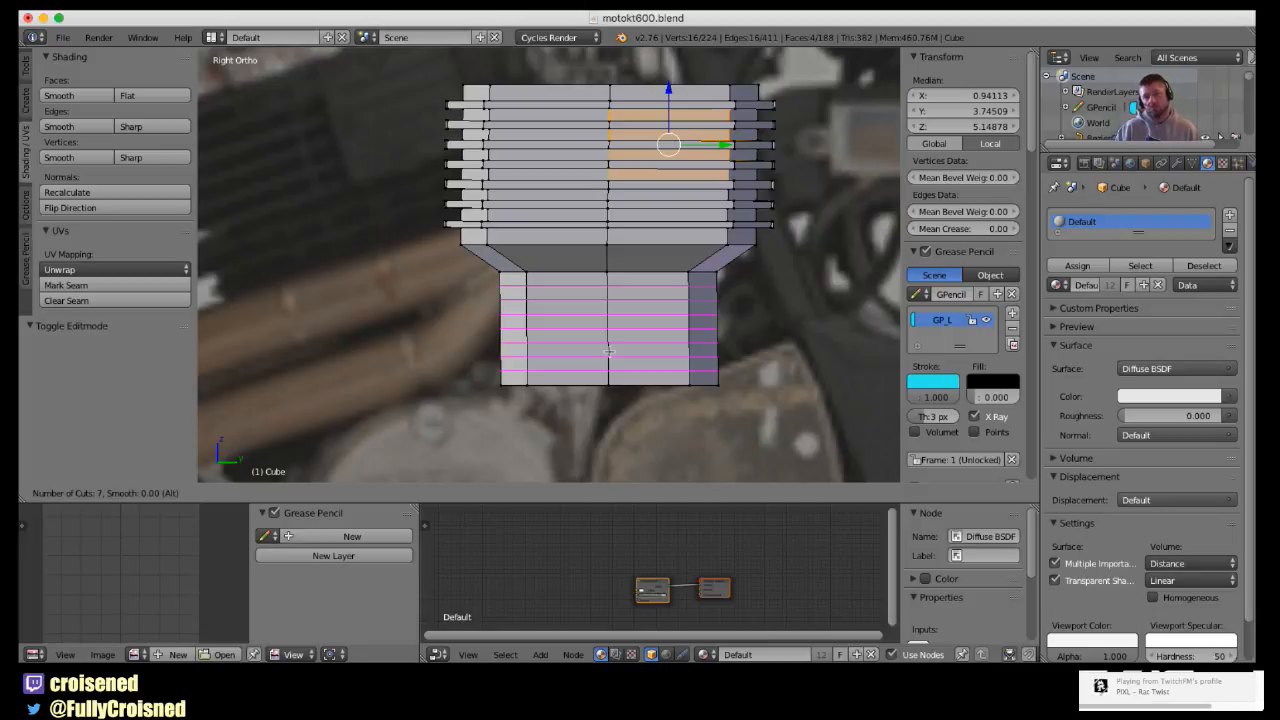
left_click(609, 350)
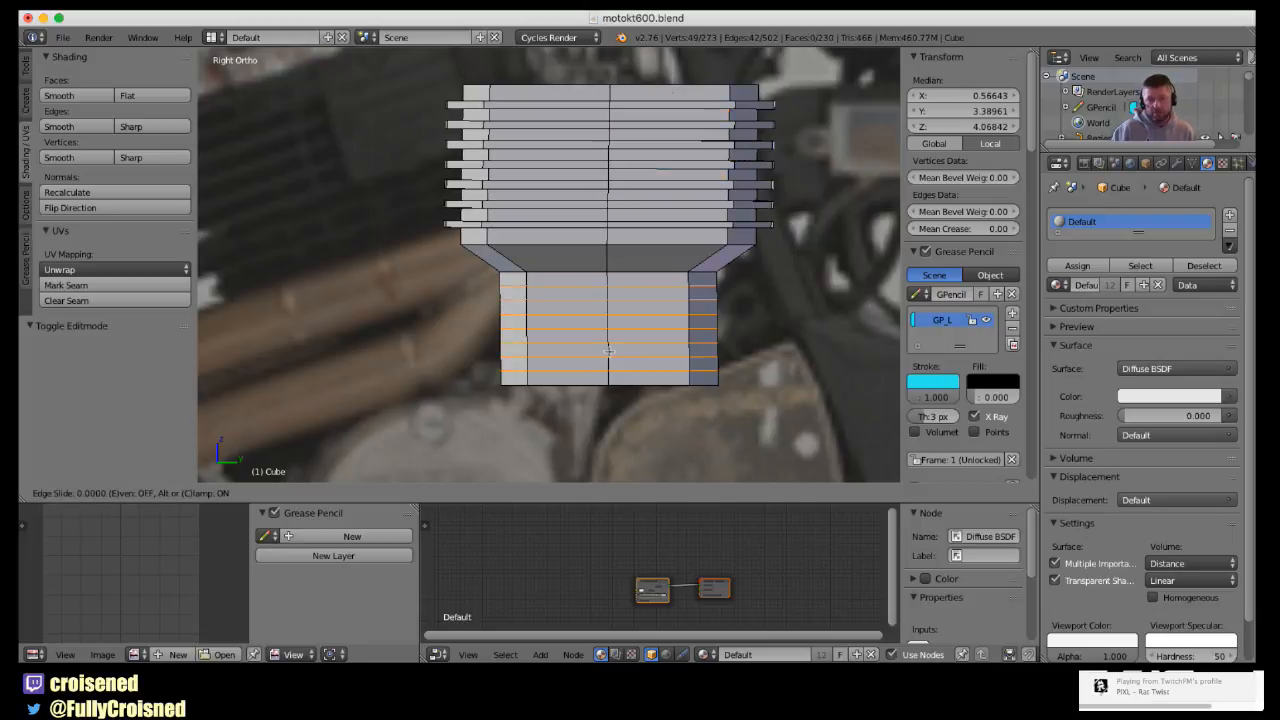
left_click(610, 350)
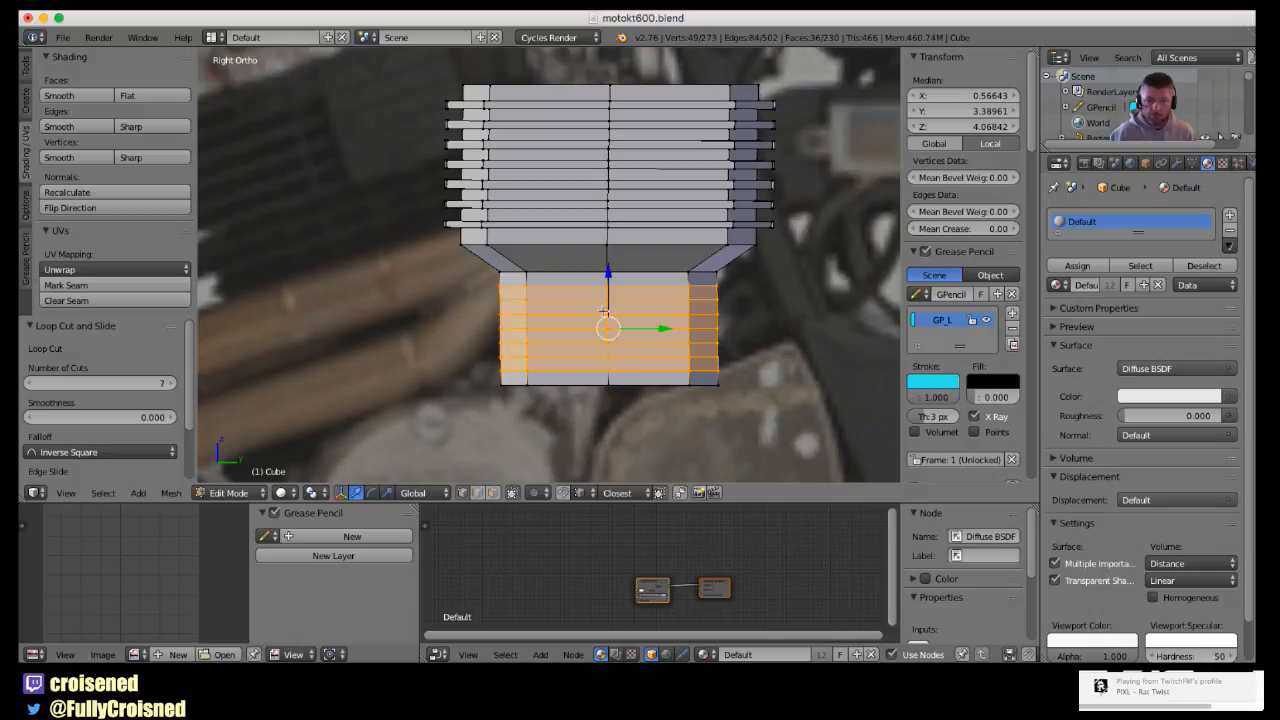
- Bevel the uppermost new edge loop on the lower section by about 0.012 with one segment
right_click(589, 288, "alt")
scroll(607, 333, "up", 2)
middle_click_drag(659, 341, 568, 334, "shift")
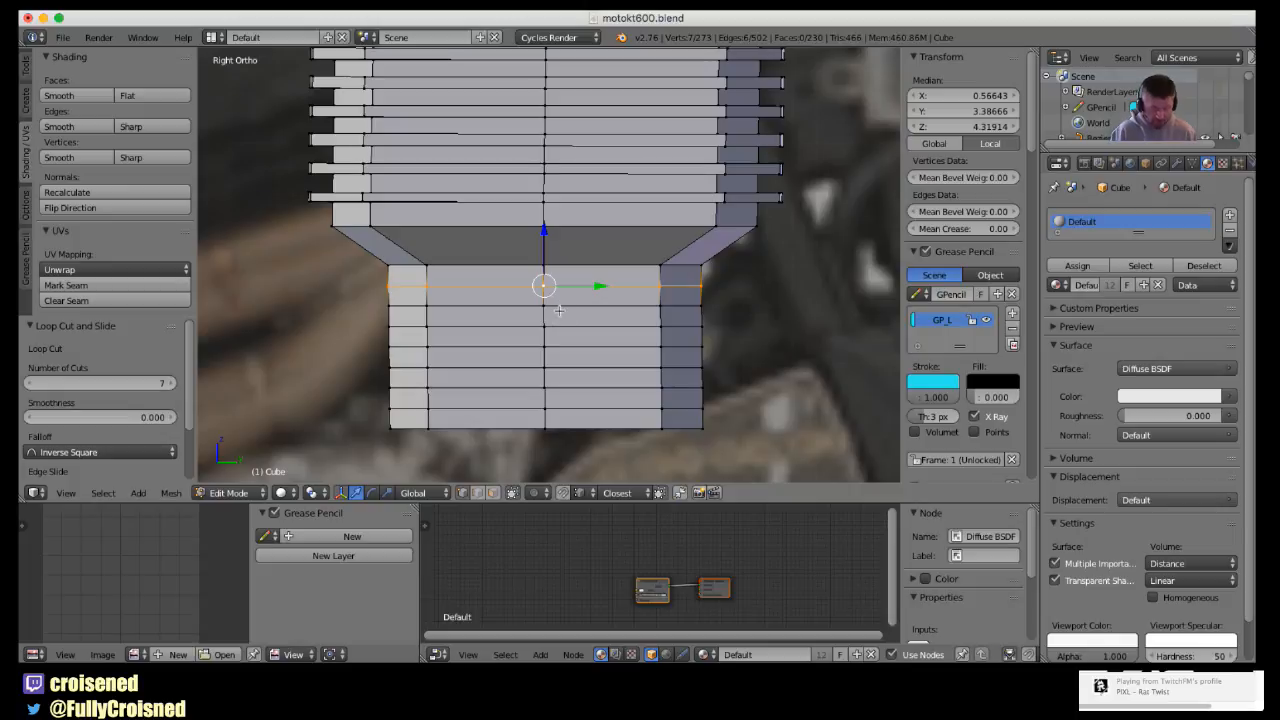
right_click(548, 325)
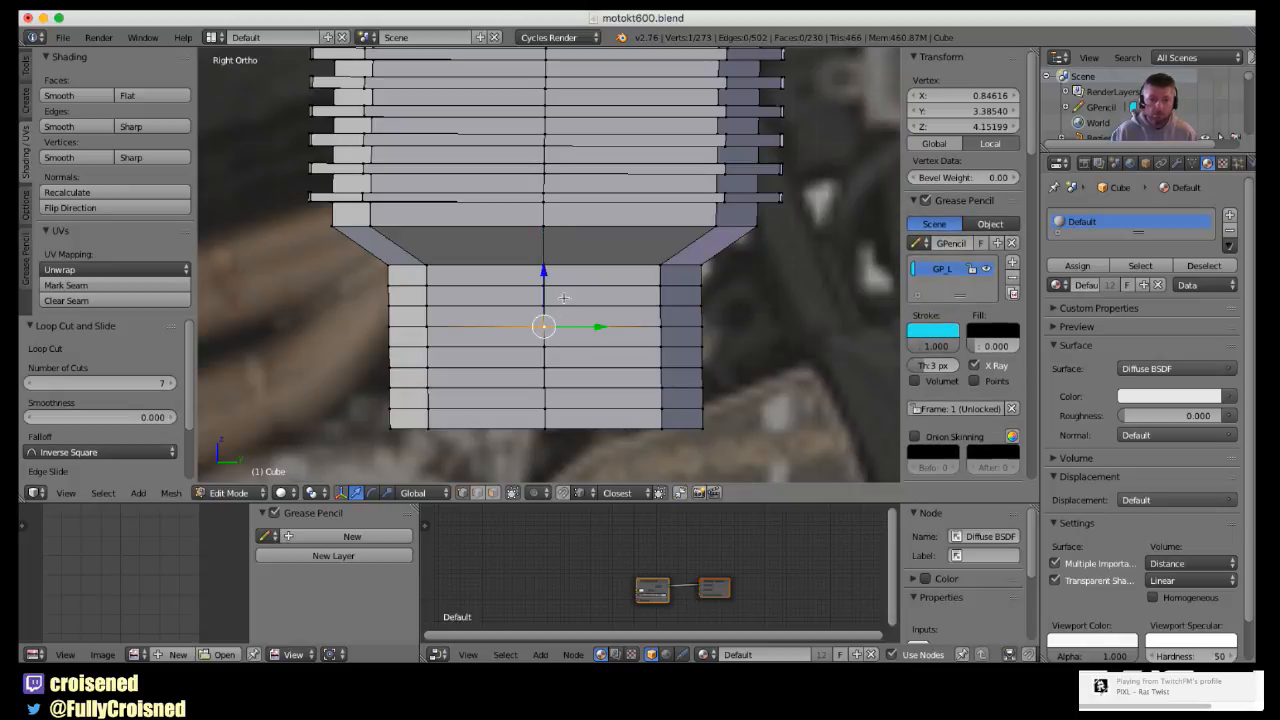
right_click(566, 292, "alt")
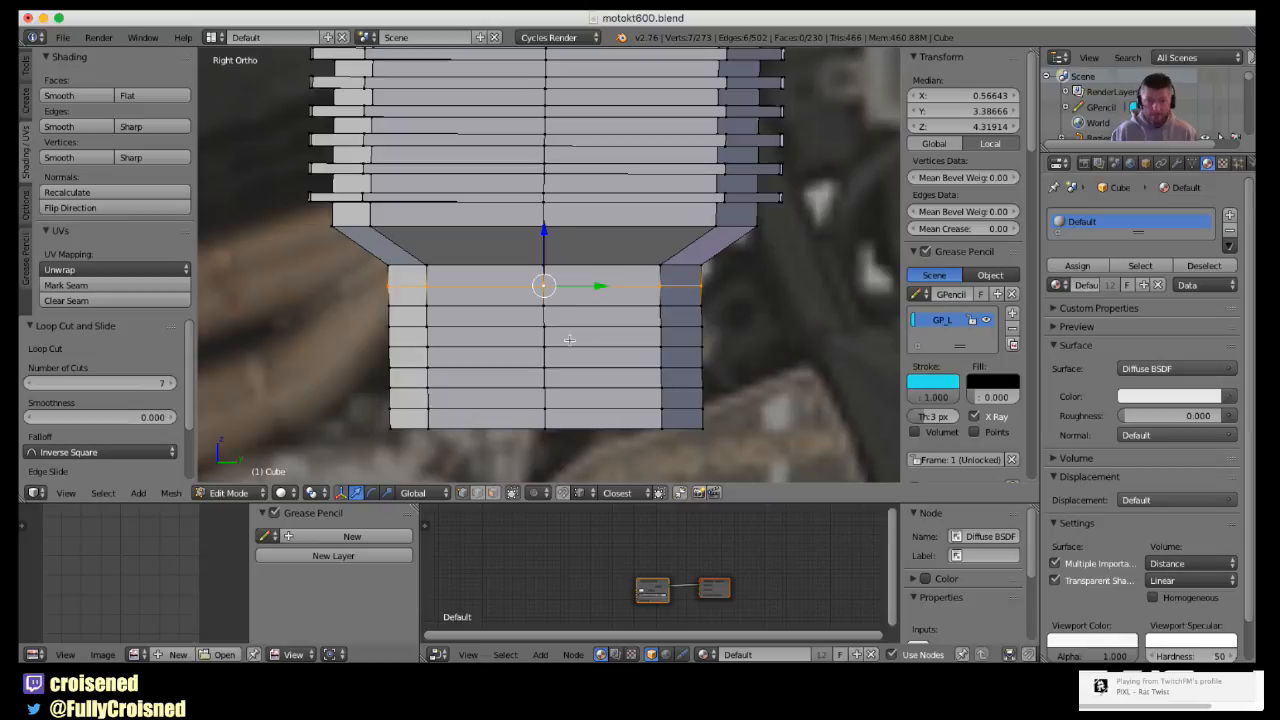
key("ctrl+b")
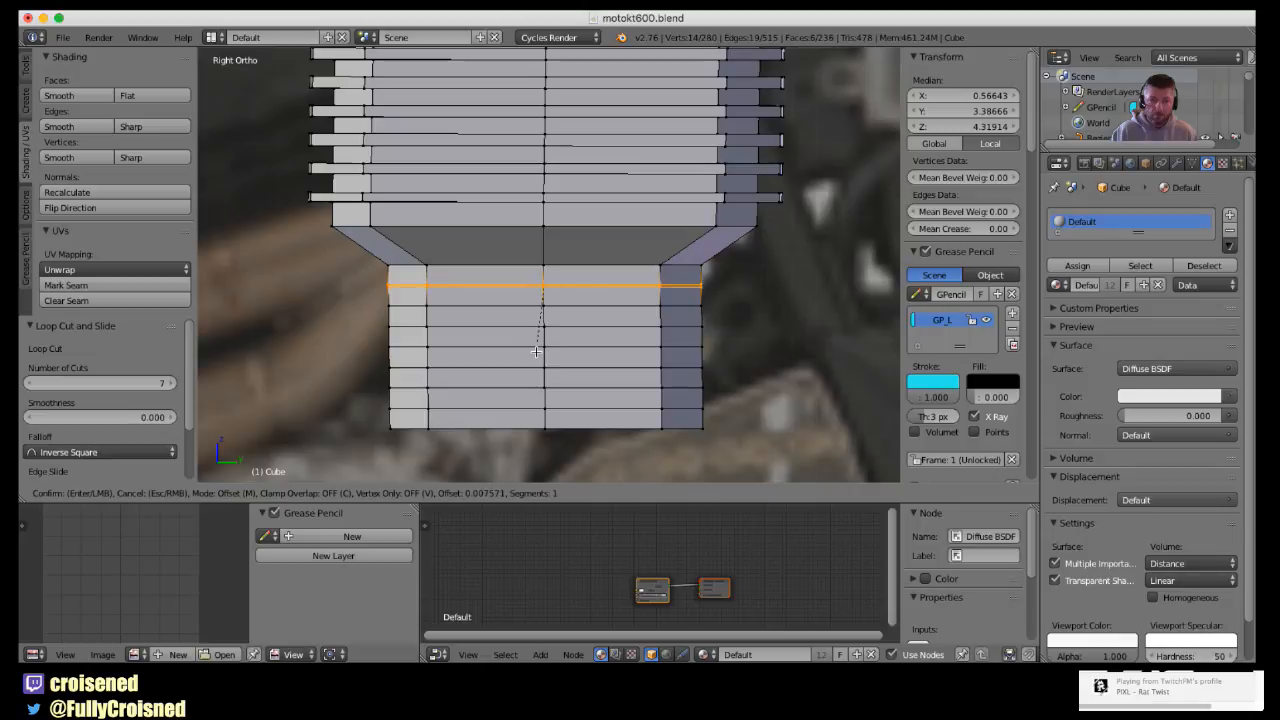
left_click(535, 353)
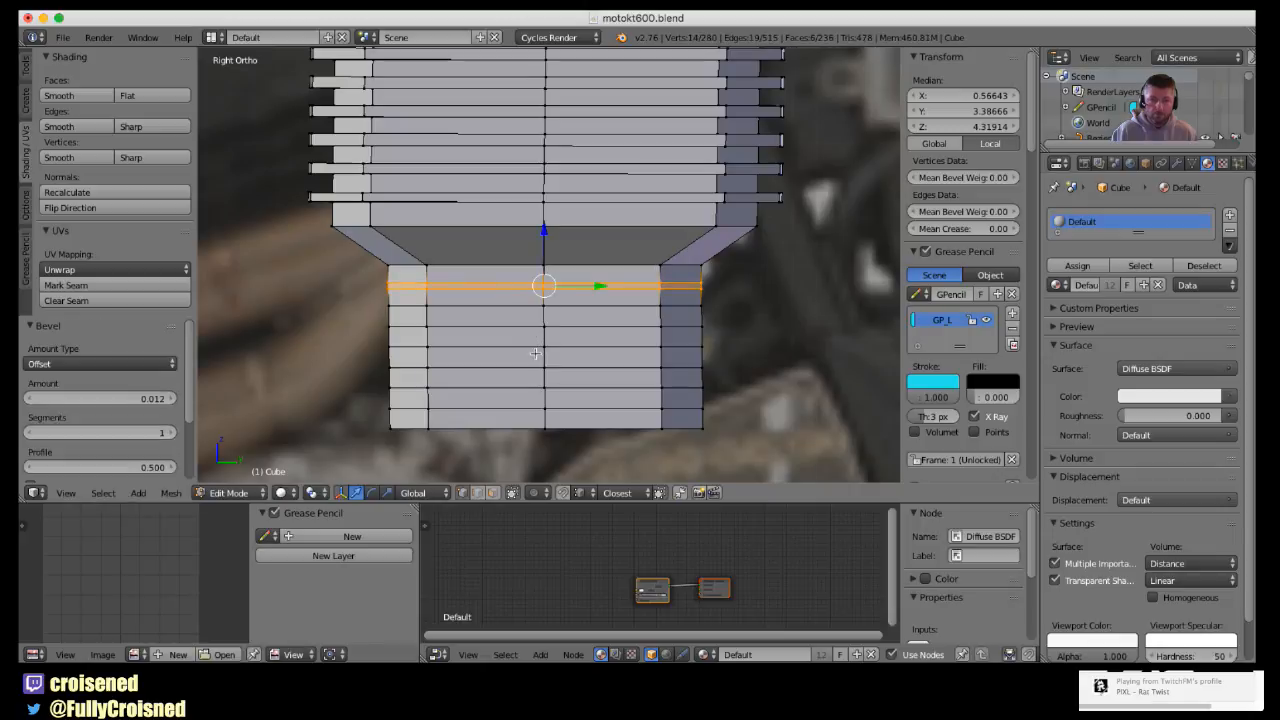
- Bevel the second and third edge loops from the top of the lower section by about 0.013 each
scroll(598, 332, "up", 3)
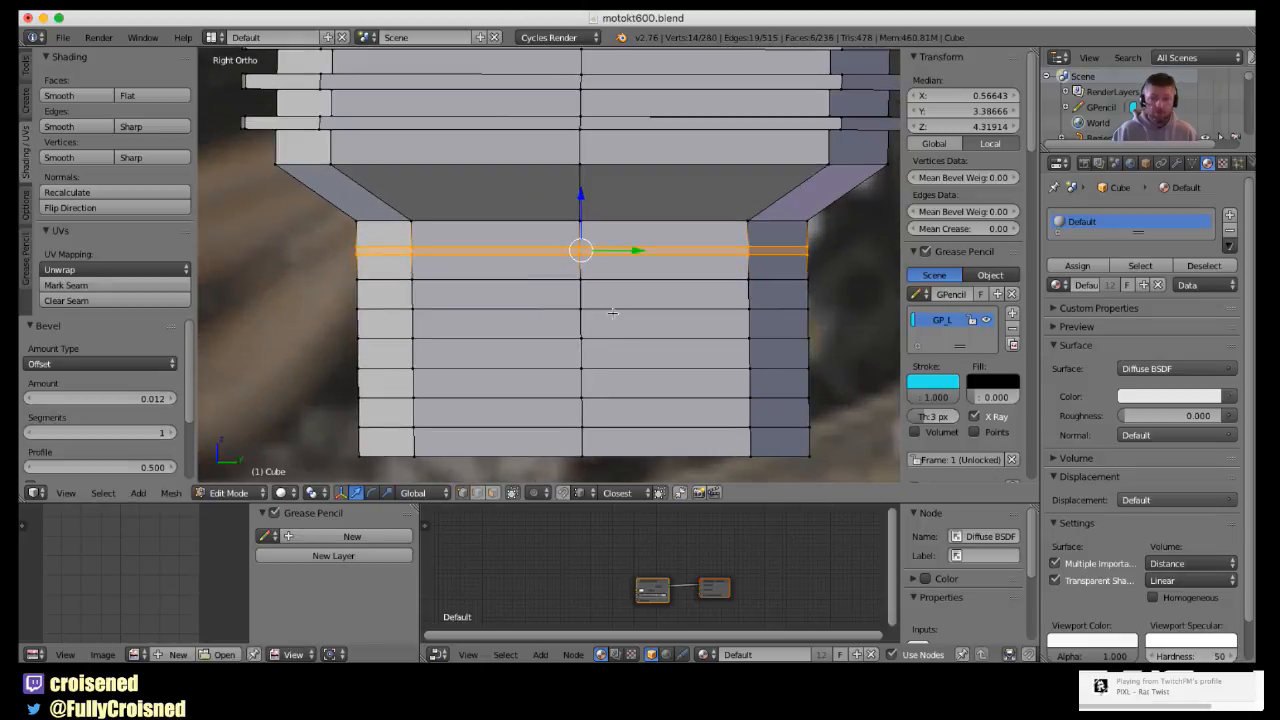
right_click(503, 289, "alt")
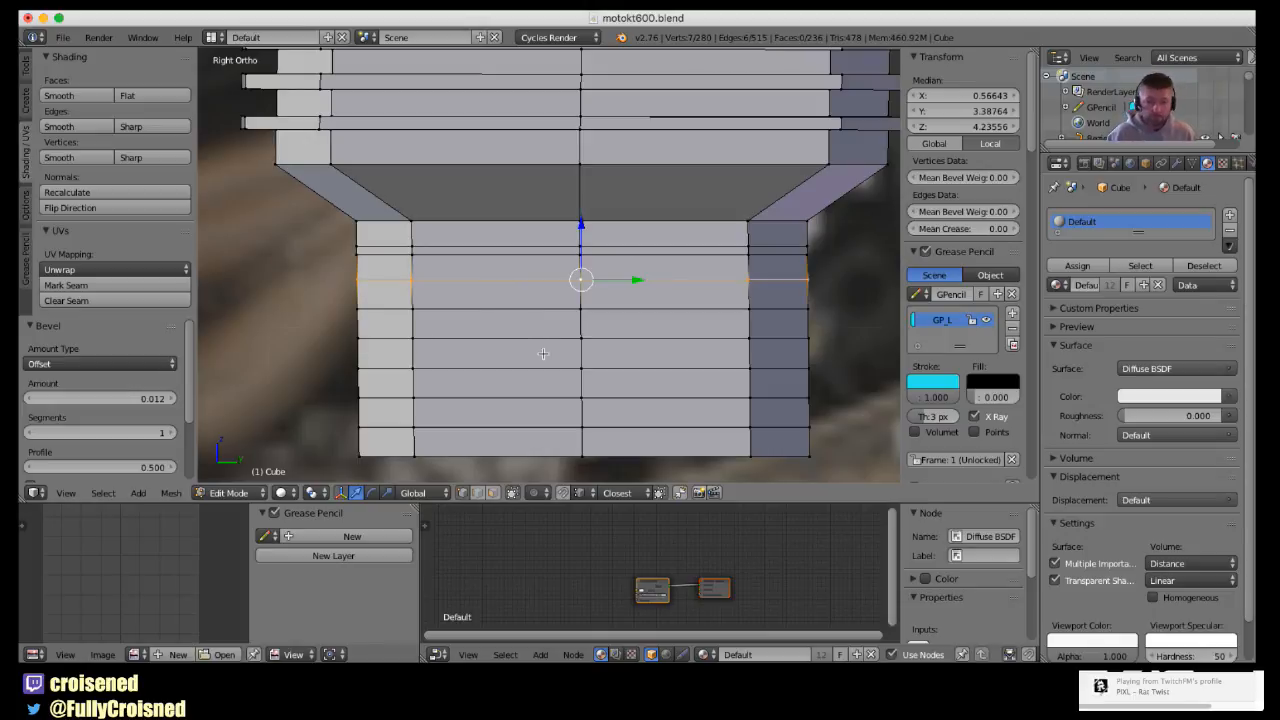
key("ctrl+b")
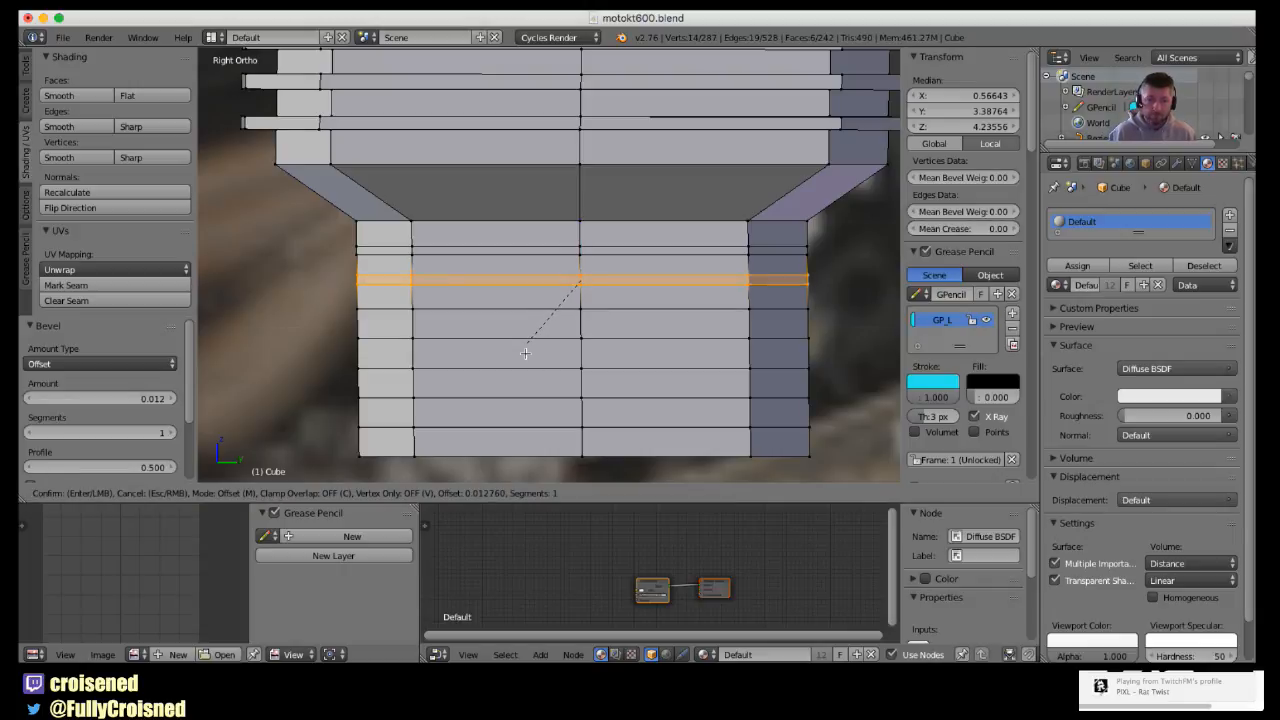
left_click(525, 353)
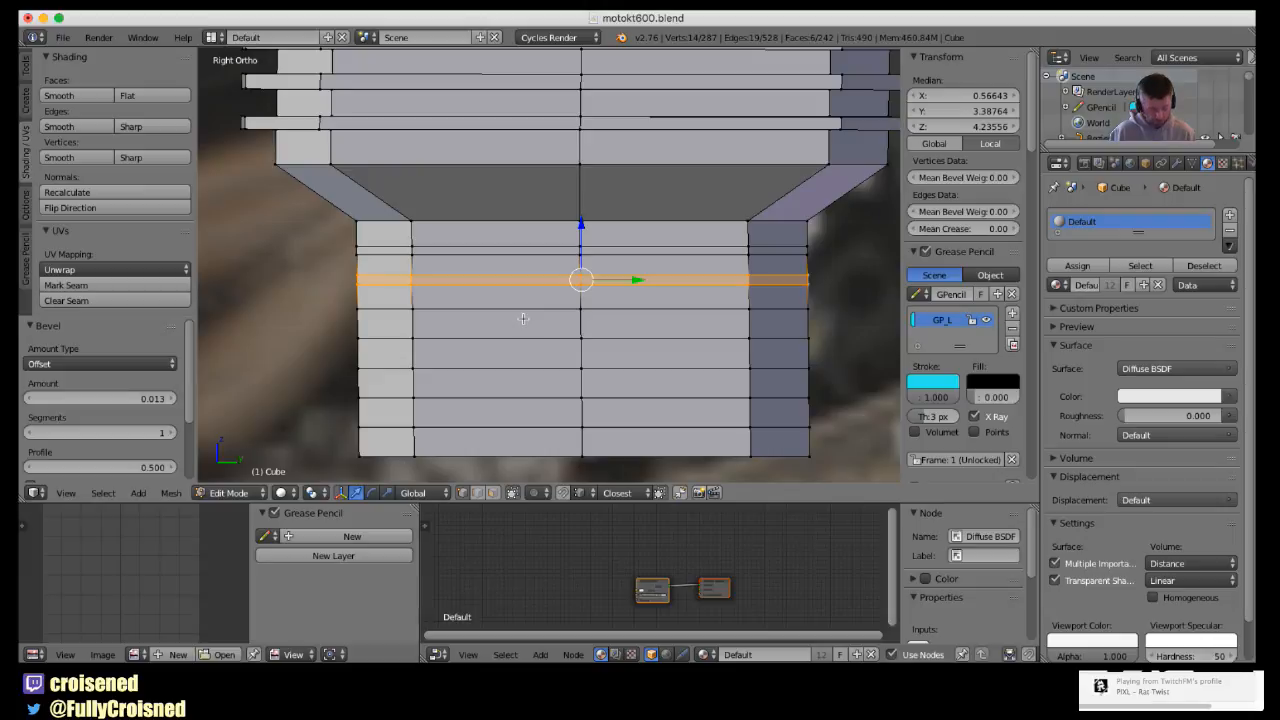
right_click(522, 320, "alt")
key("ctrl+b")
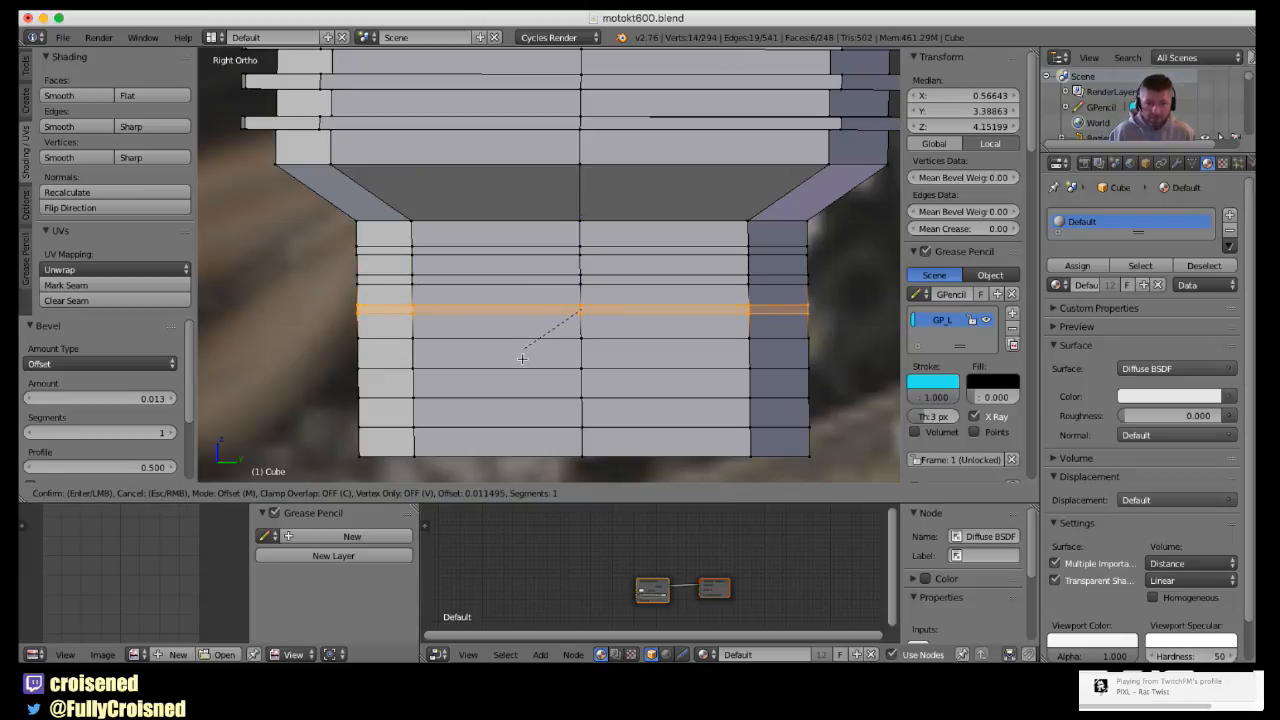
left_click(522, 358)
- Bevel the fourth and fifth edge loops of the lower section by about 0.014 and 0.015 respectively
right_click(518, 350, "alt")
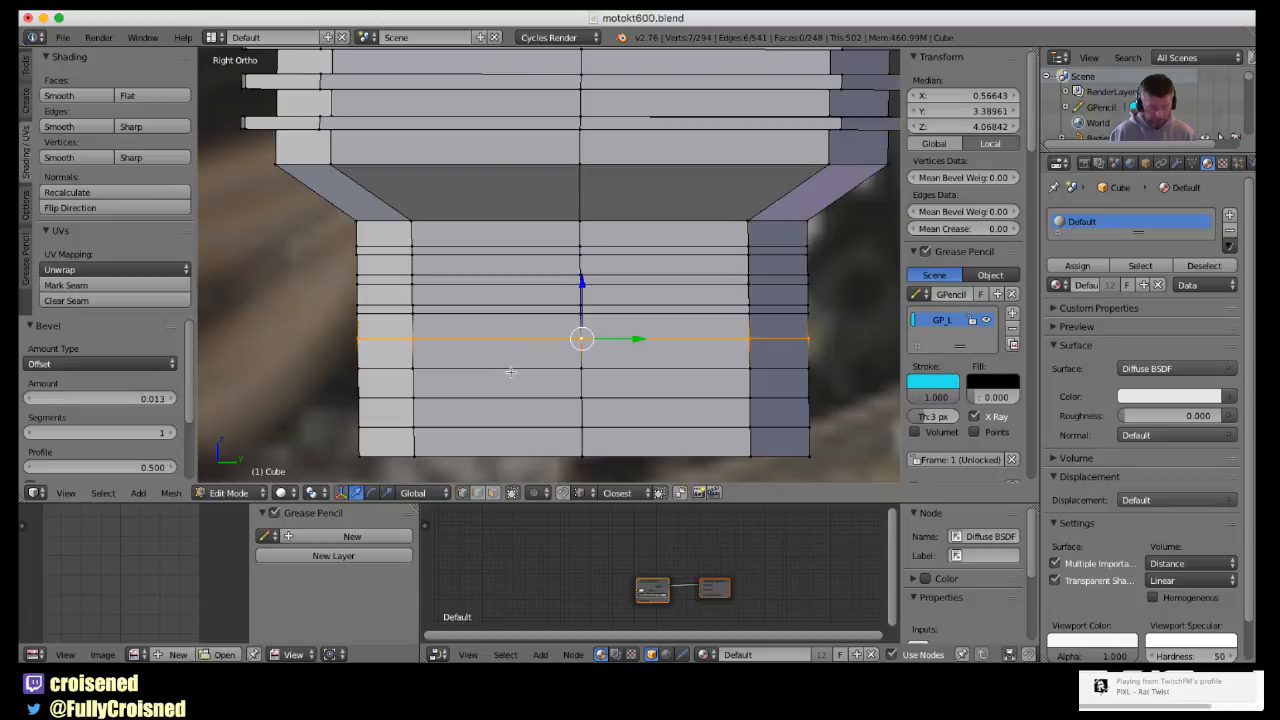
key("ctrl+b")
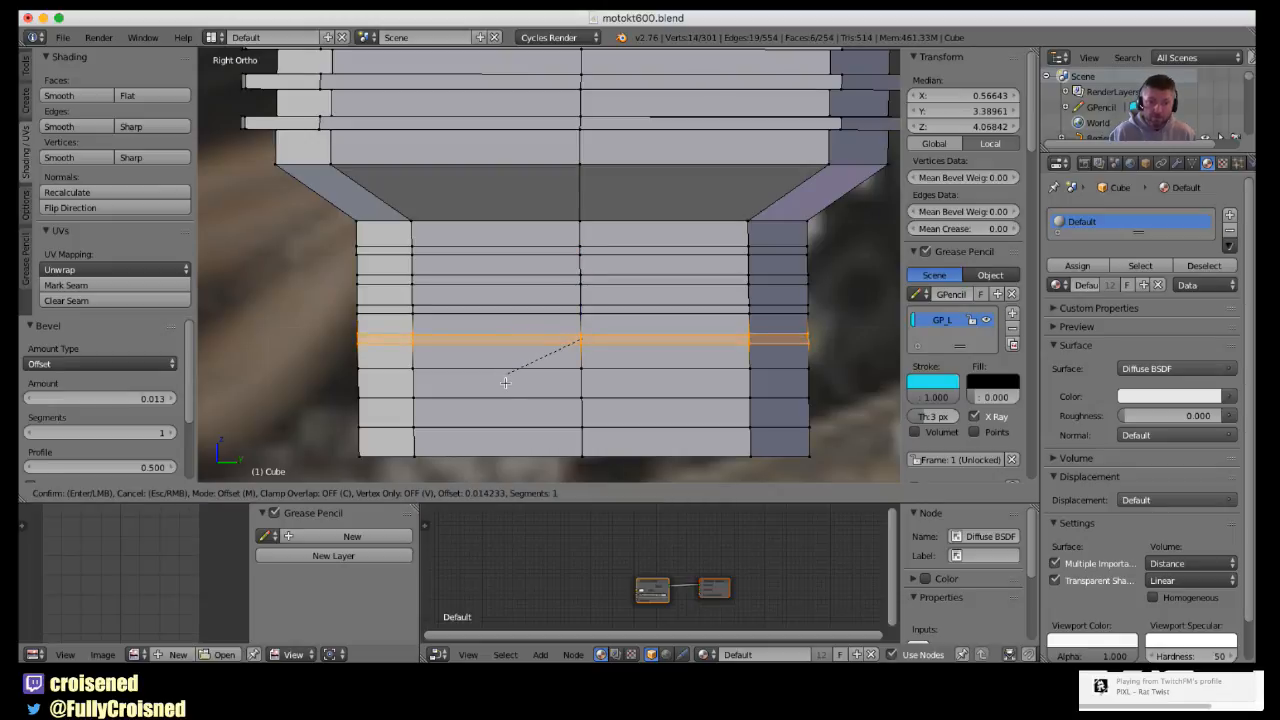
left_click(504, 380)
right_click(508, 378, "alt")
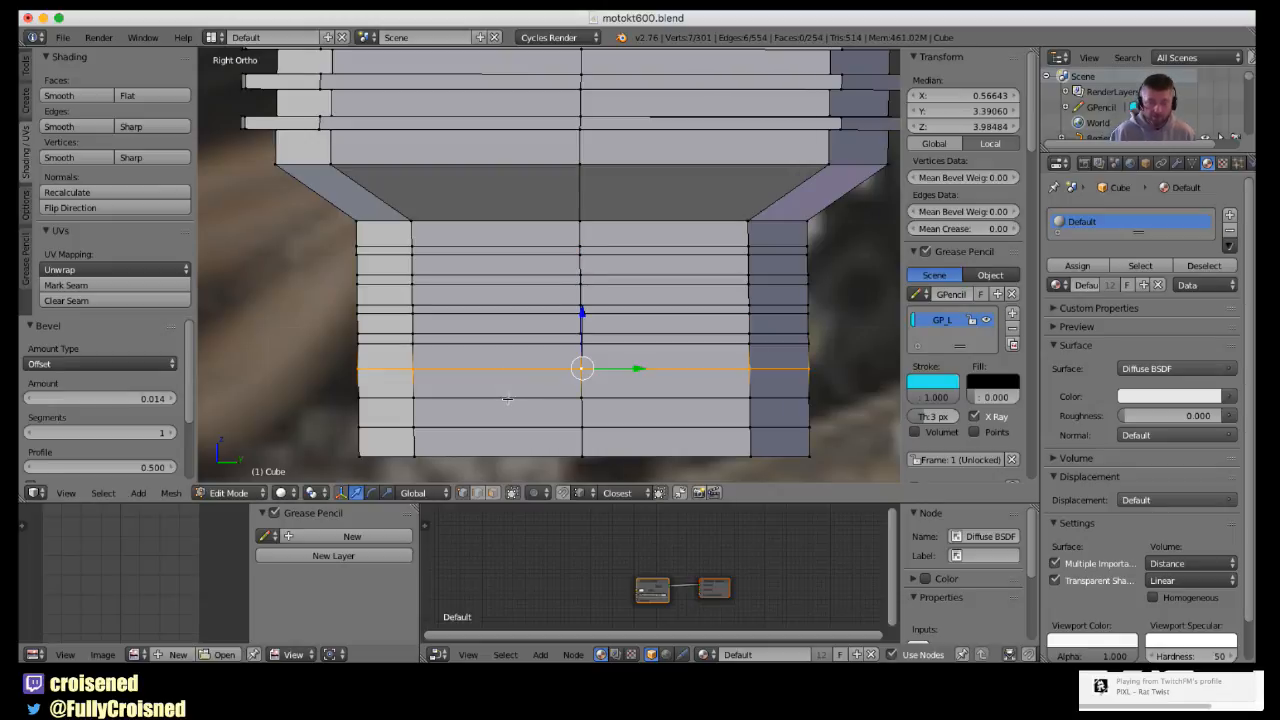
key("ctrl+b")
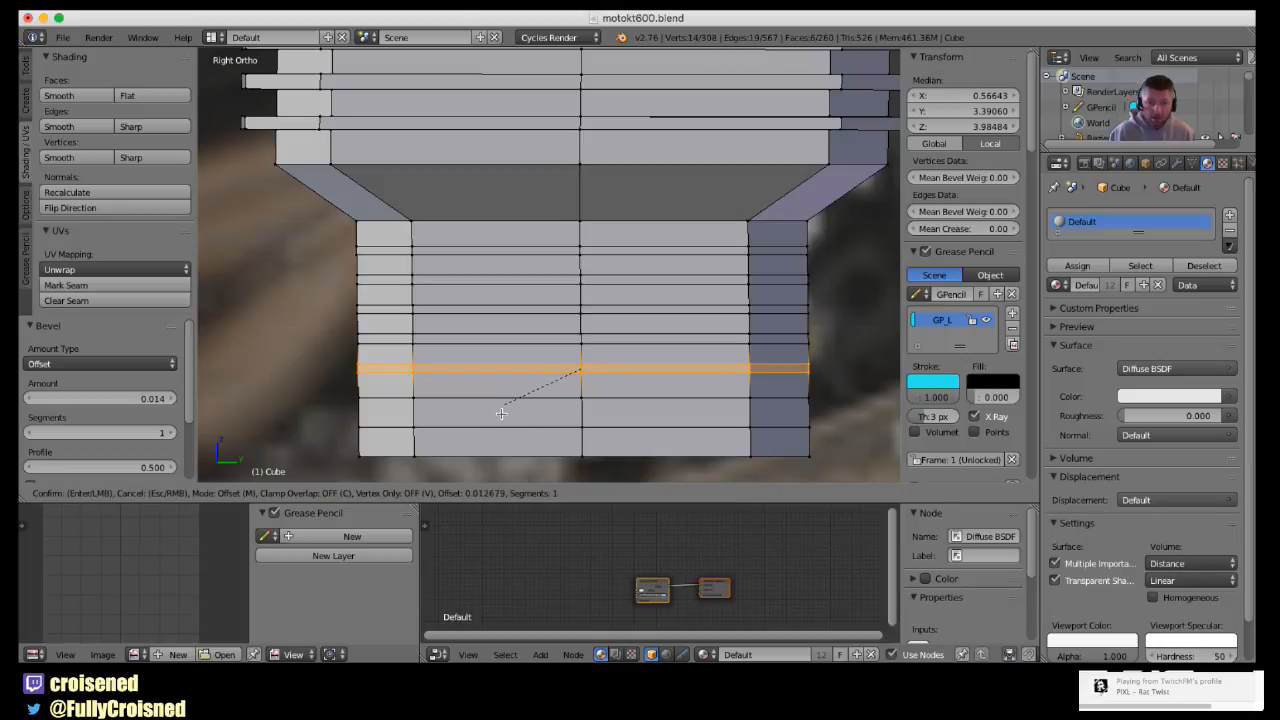
left_click(501, 413)
- Bevel the sixth and seventh edge loops of the lower section by about 0.014 and 0.017 respectively
right_click(505, 408, "alt")
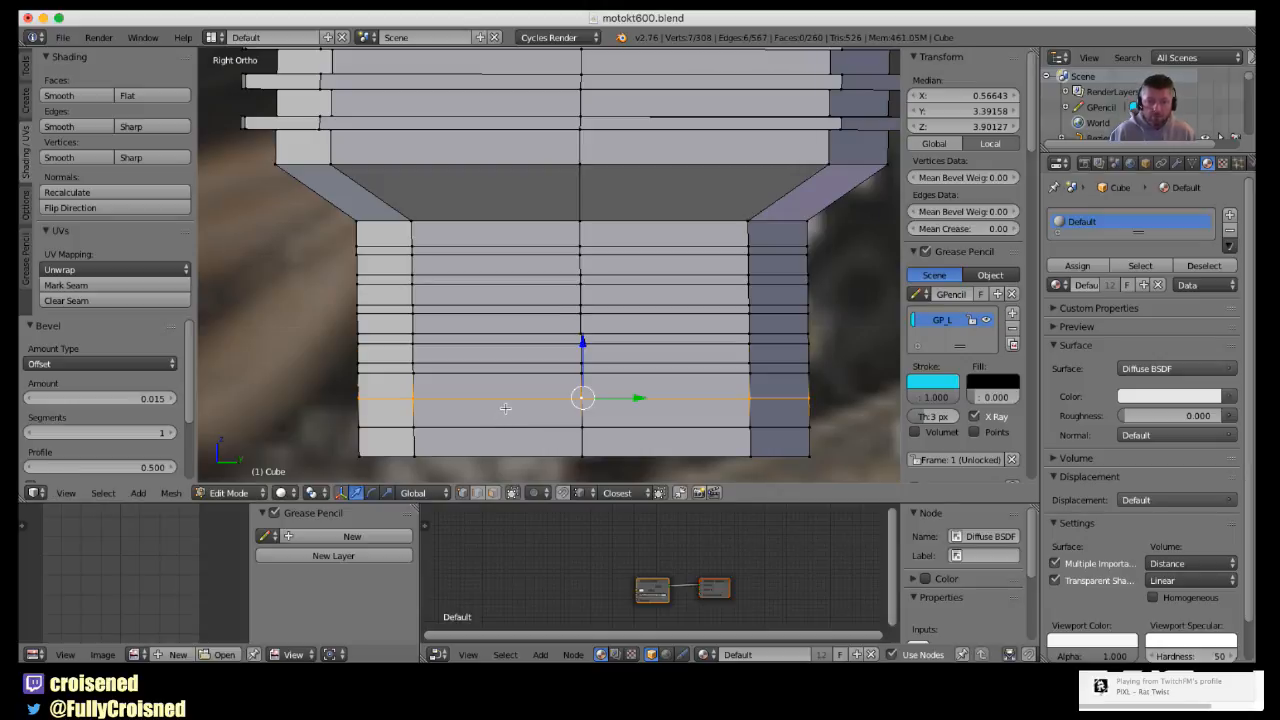
key("ctrl+c")
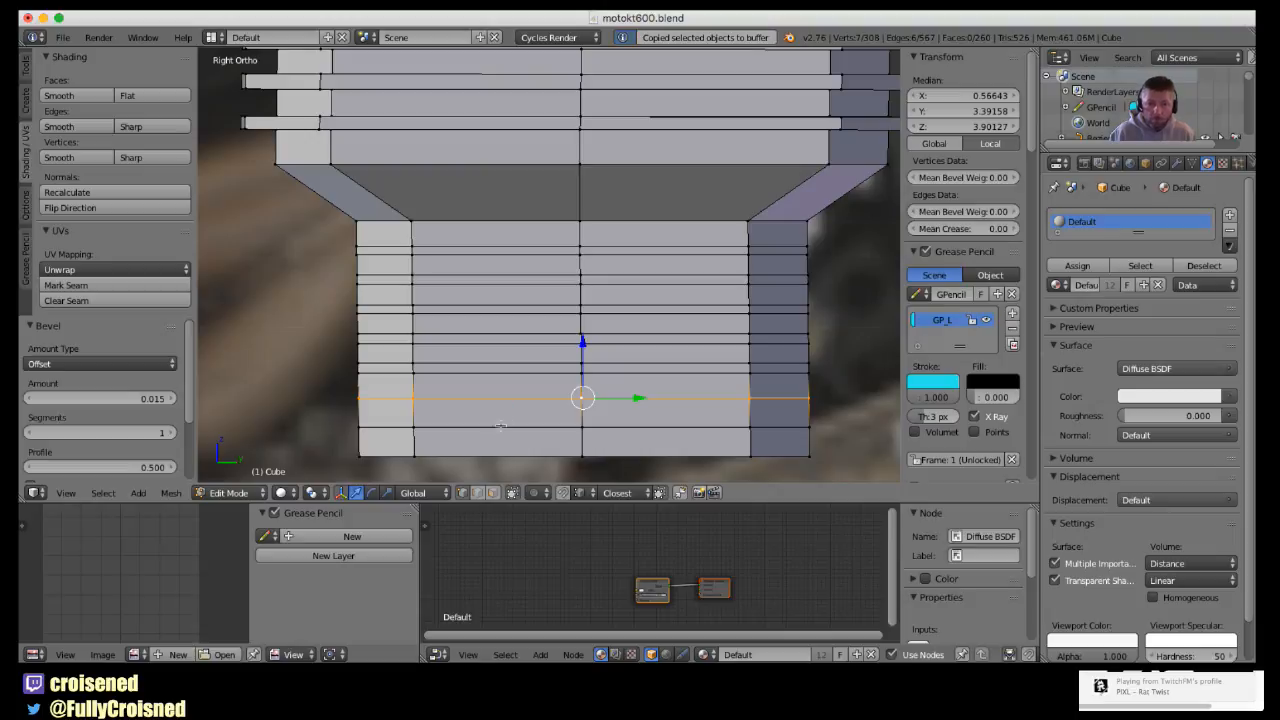
key("ctrl+b")
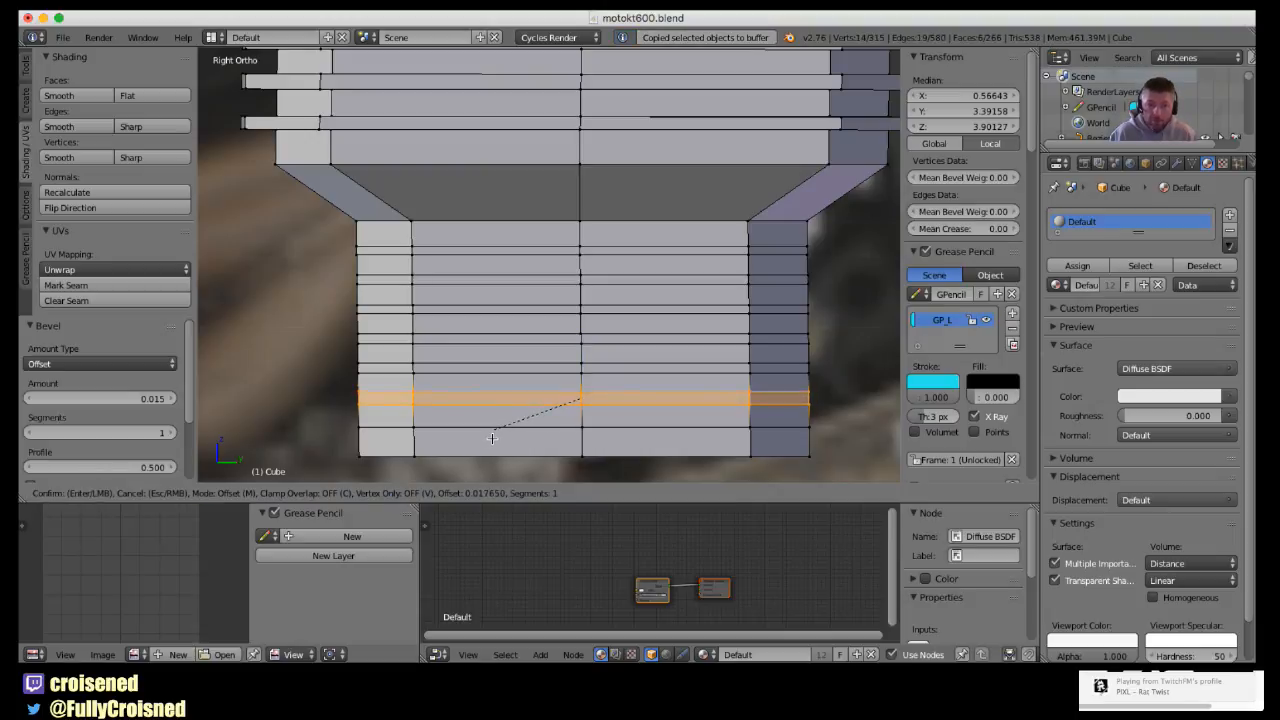
left_click(493, 437)
right_click(484, 429, "alt")
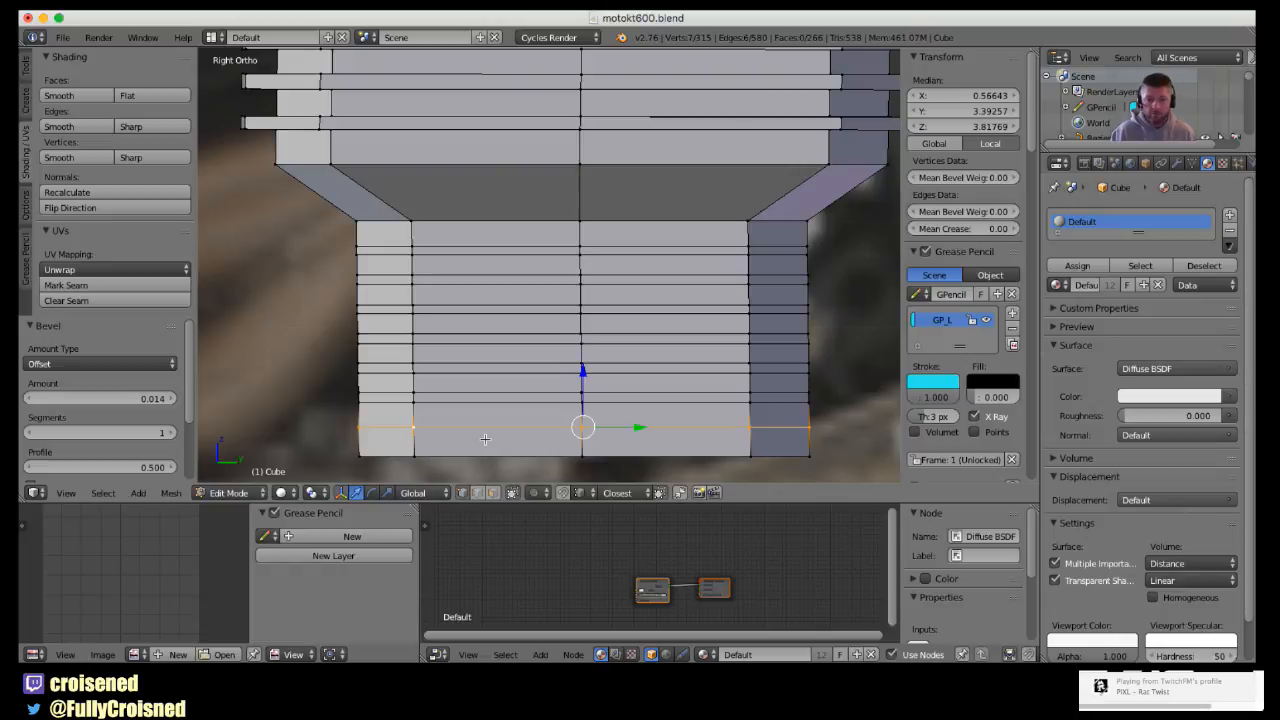
key("ctrl+b")
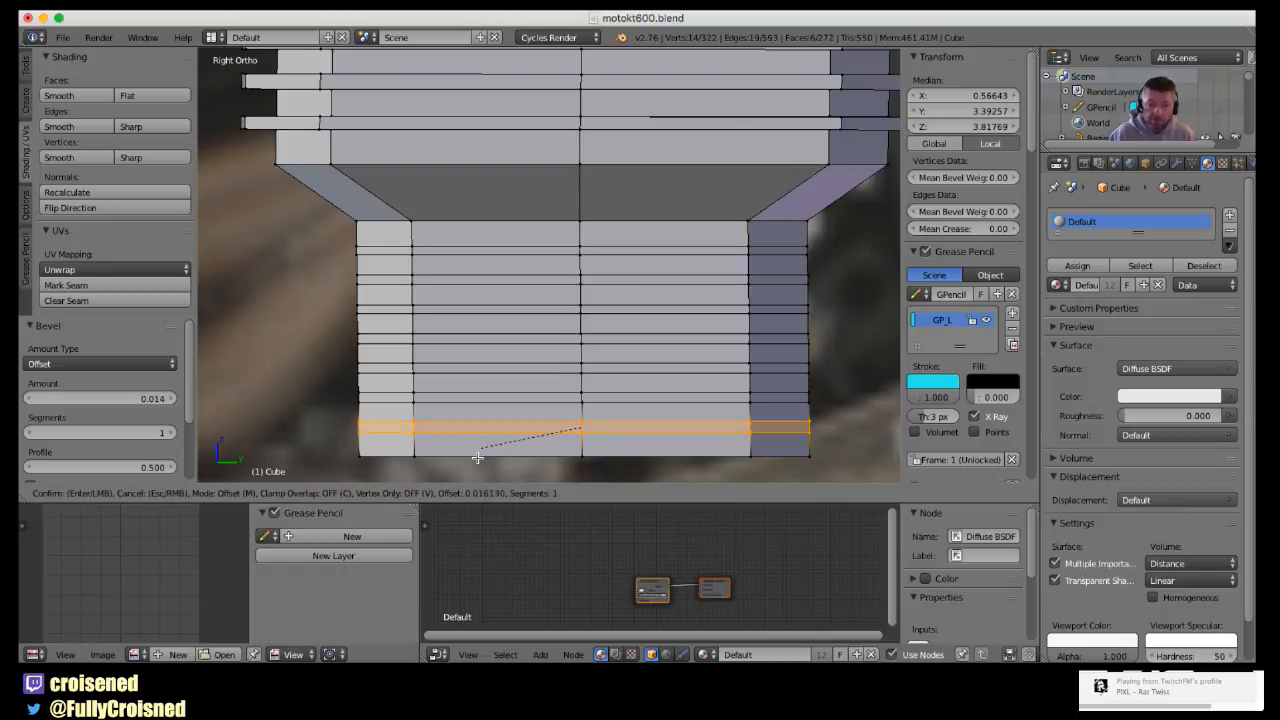
left_click(479, 459)
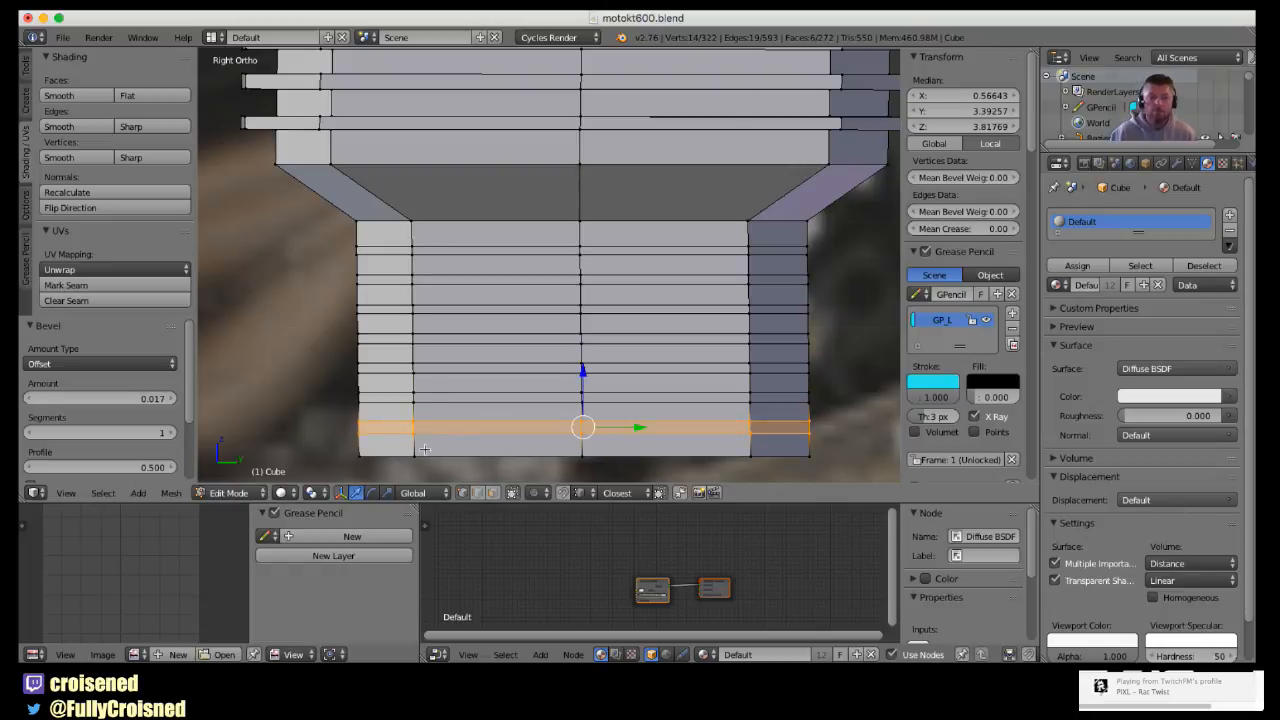
- Switch to face selection and select the four lowest narrow face bands around the cylinder block's lower section
left_click(491, 493)
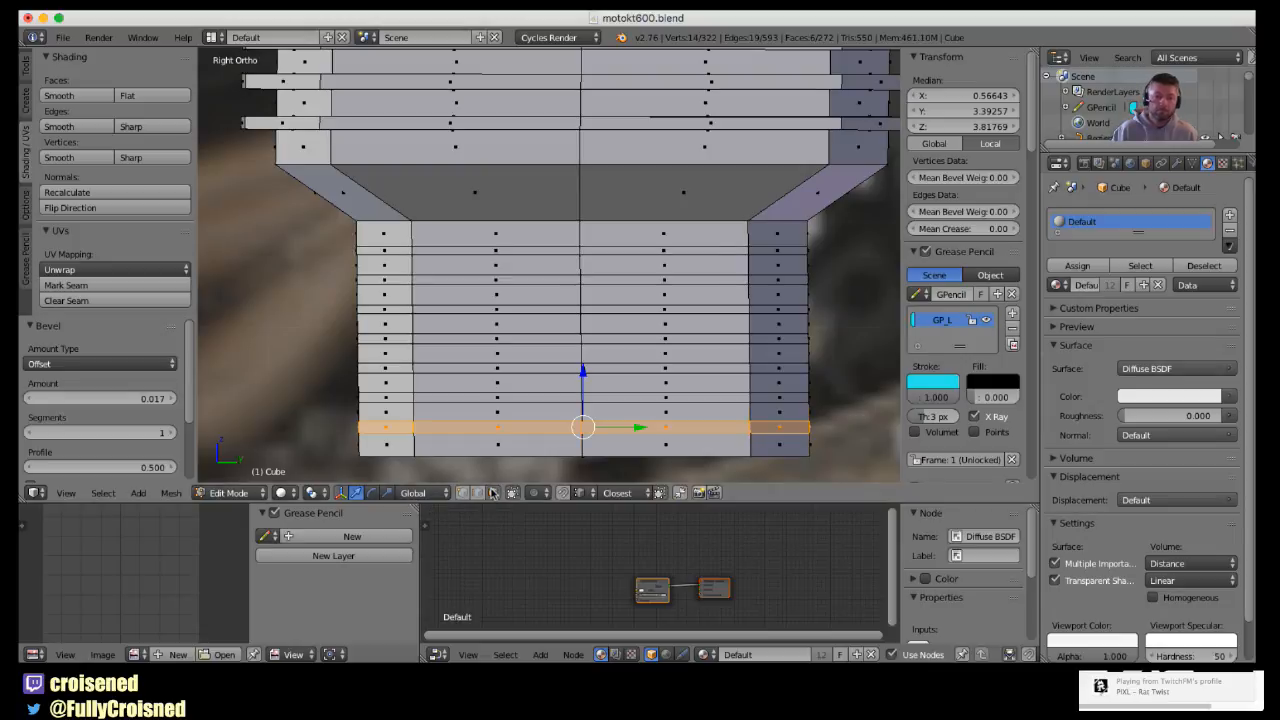
left_click(421, 404, "alt+shift")
left_click(421, 404, "alt+shift")
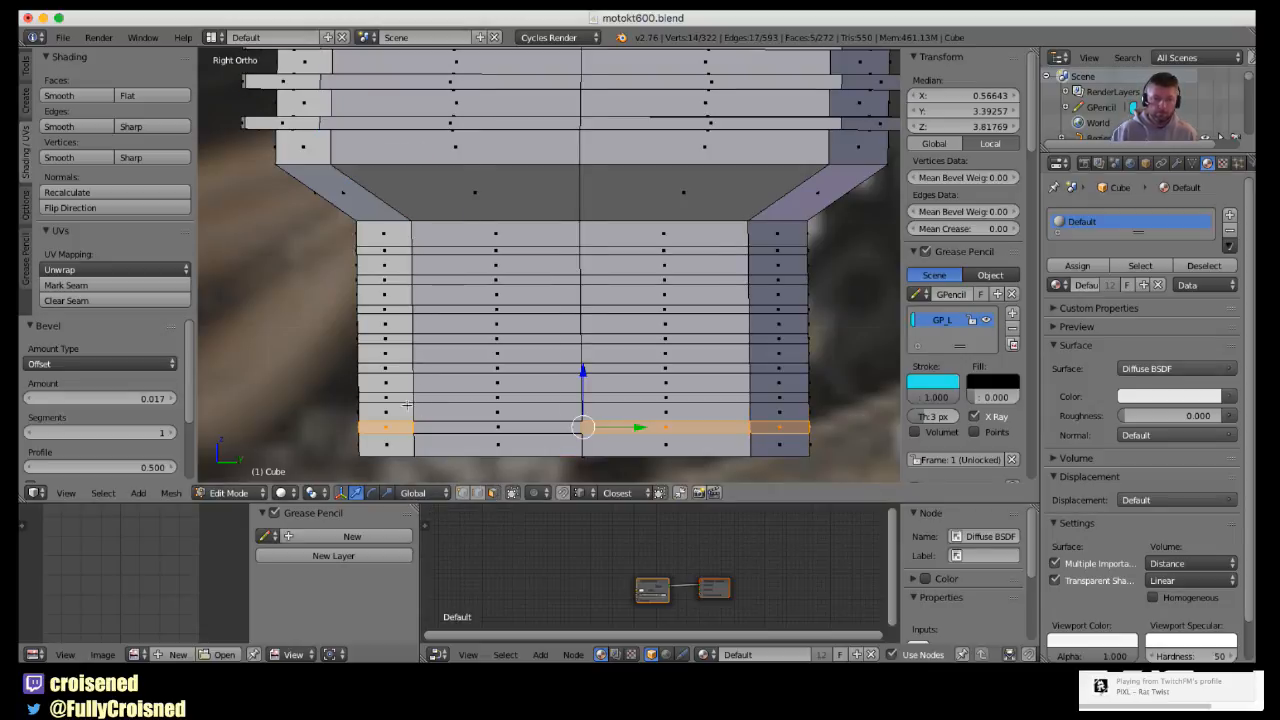
left_click(406, 404, "alt+shift")
left_click(407, 405, "alt+shift")
middle_click_drag(443, 419, 451, 421)
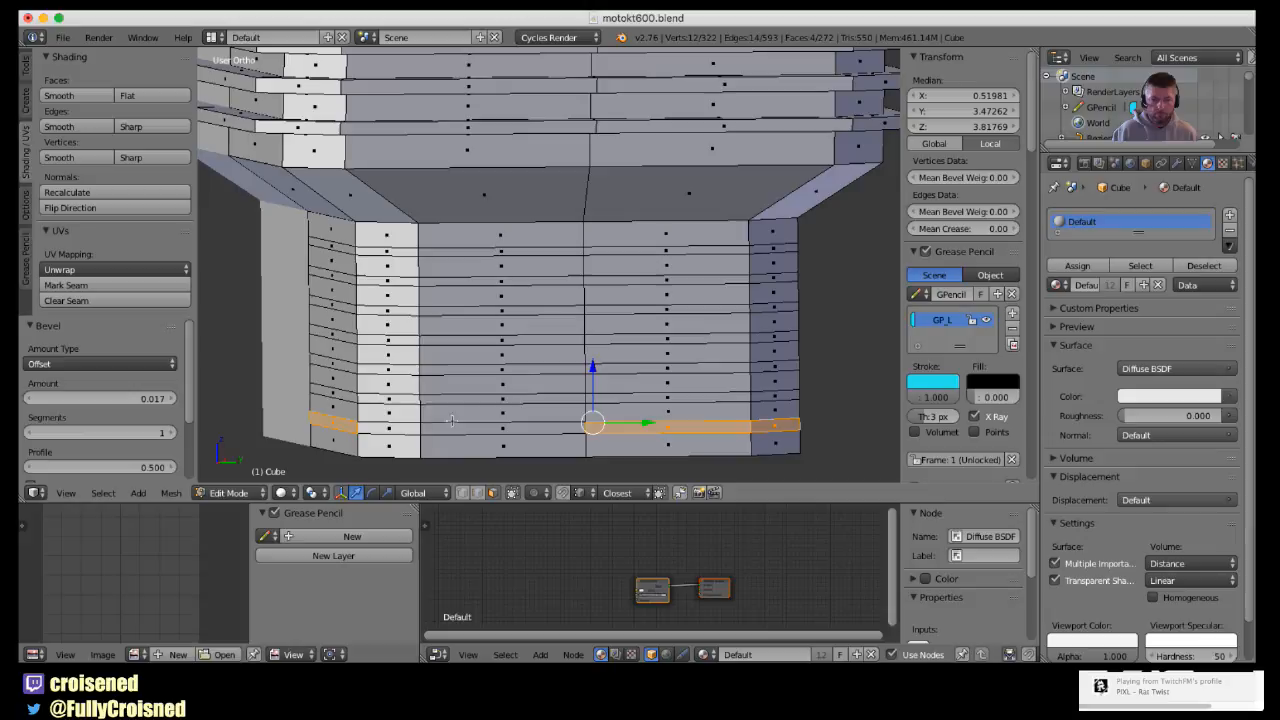
left_click(361, 405, "alt")
left_click(361, 435, "alt+shift")
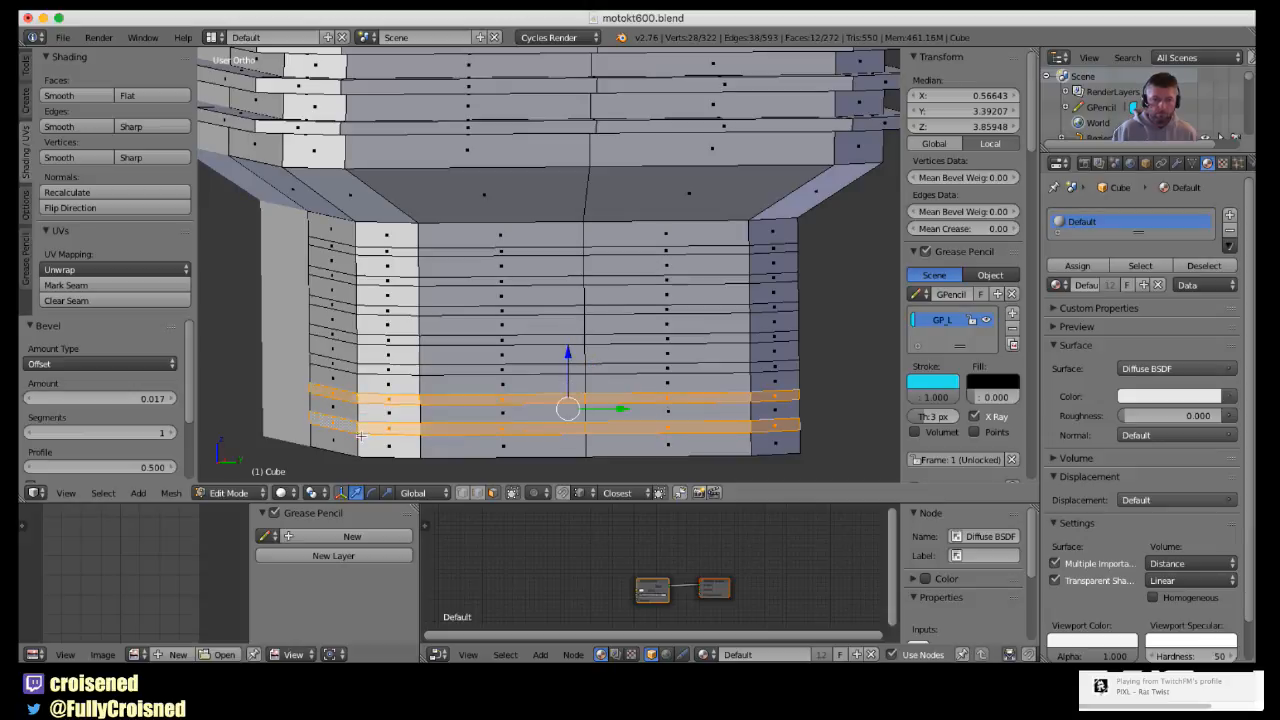
left_click(358, 372, "alt+shift")
left_click(361, 342, "alt+shift")
- Extend the selection with the three upper narrow face bands of the lower section, leaving the vertical corner faces out
left_click(362, 313, "alt+shift")
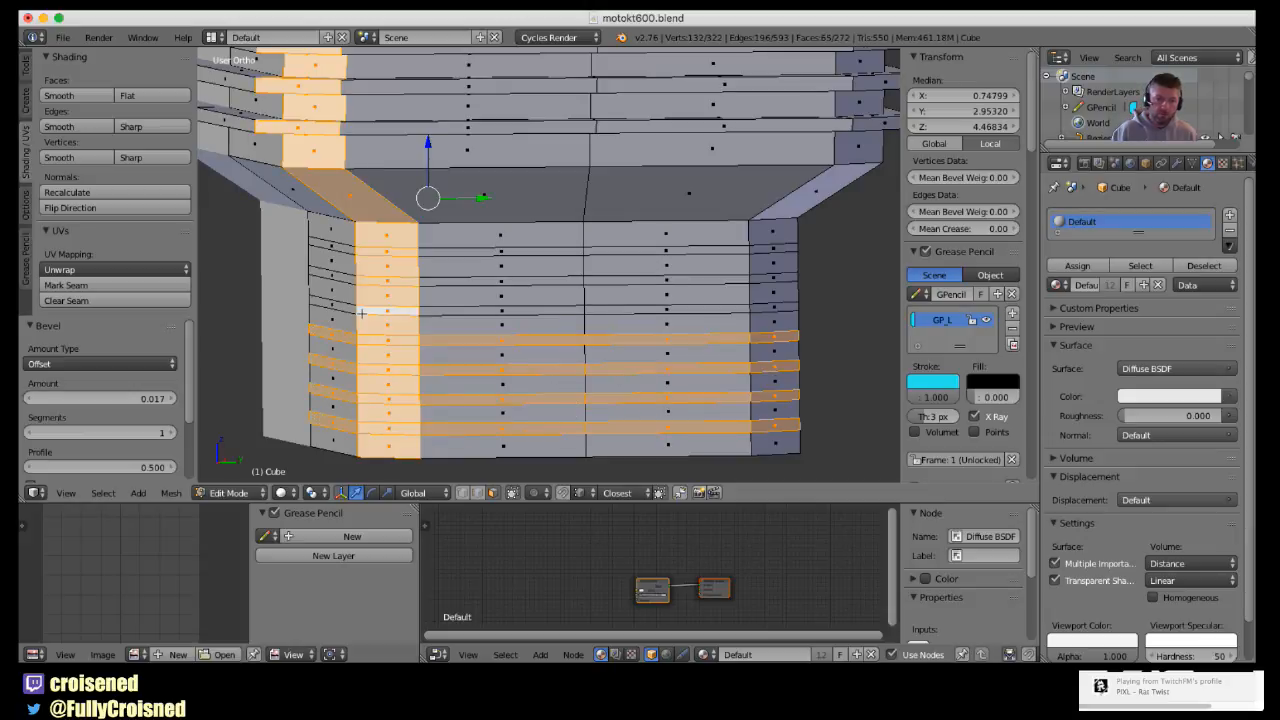
left_click(360, 318, "alt+shift")
left_click(361, 304, "alt+shift")
left_click(363, 286, "alt+shift")
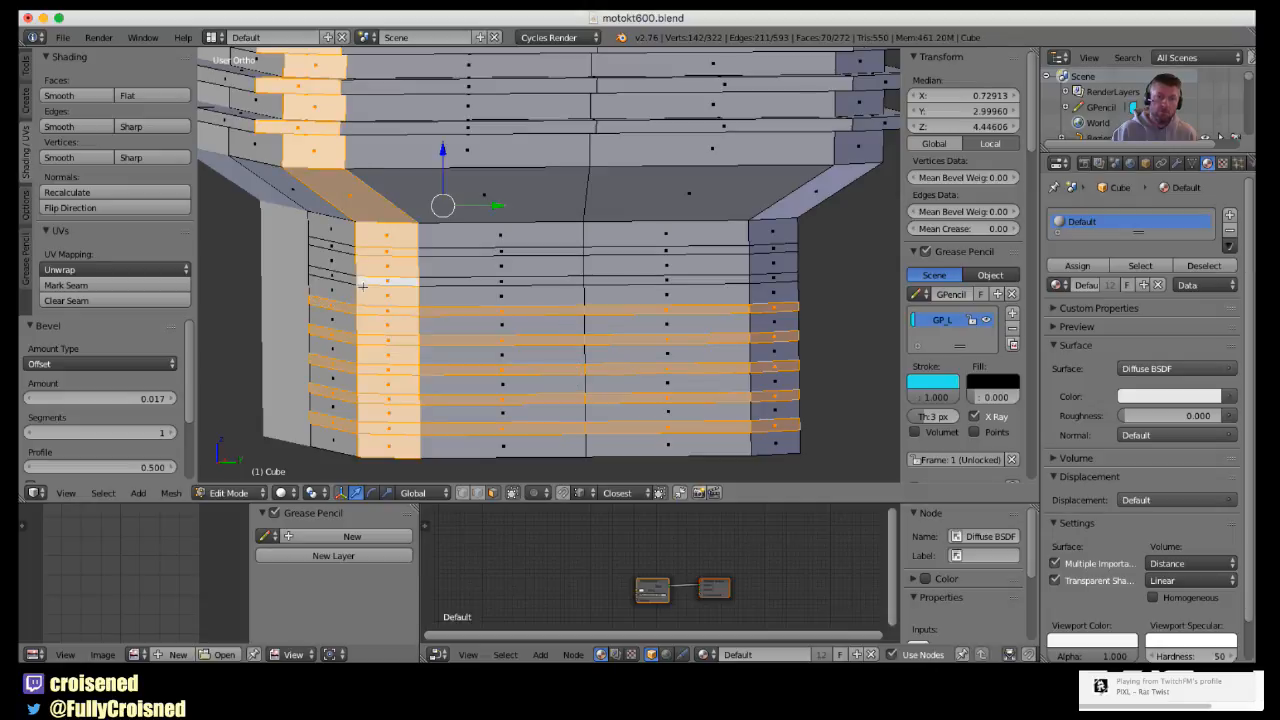
left_click(366, 289, "alt+shift")
left_click(359, 289, "alt+shift")
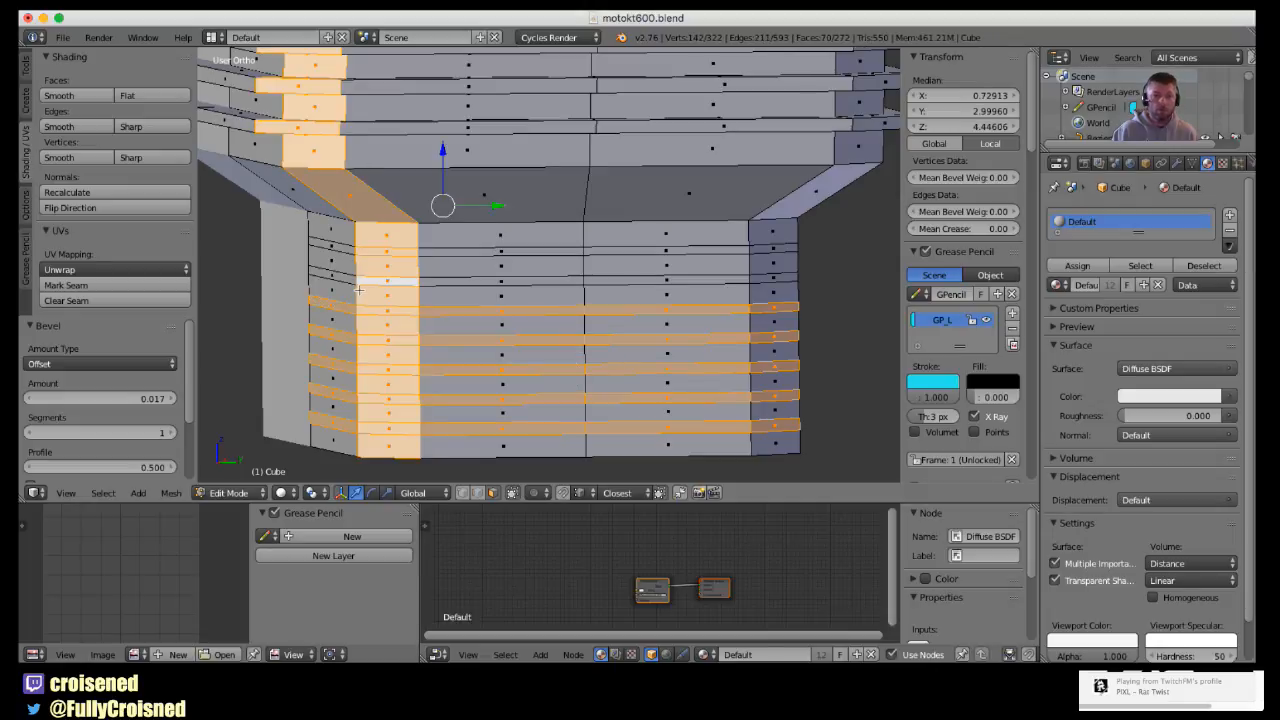
left_click(358, 289, "alt+shift")
left_click(352, 286, "alt+shift")
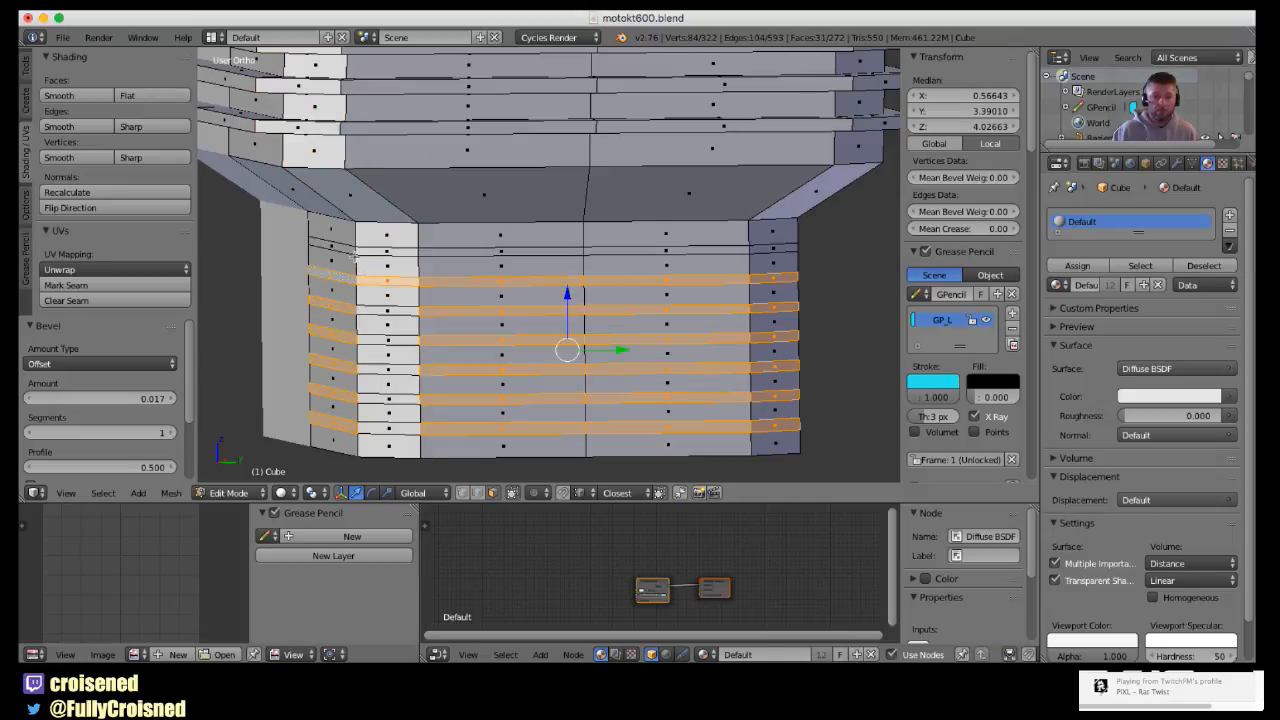
left_click(353, 252, "alt+shift")
- Extrude the seven selected bands in place and fatten them outward by about 0.07 to form the lower cooling fins
scroll(530, 347, "down", 4)
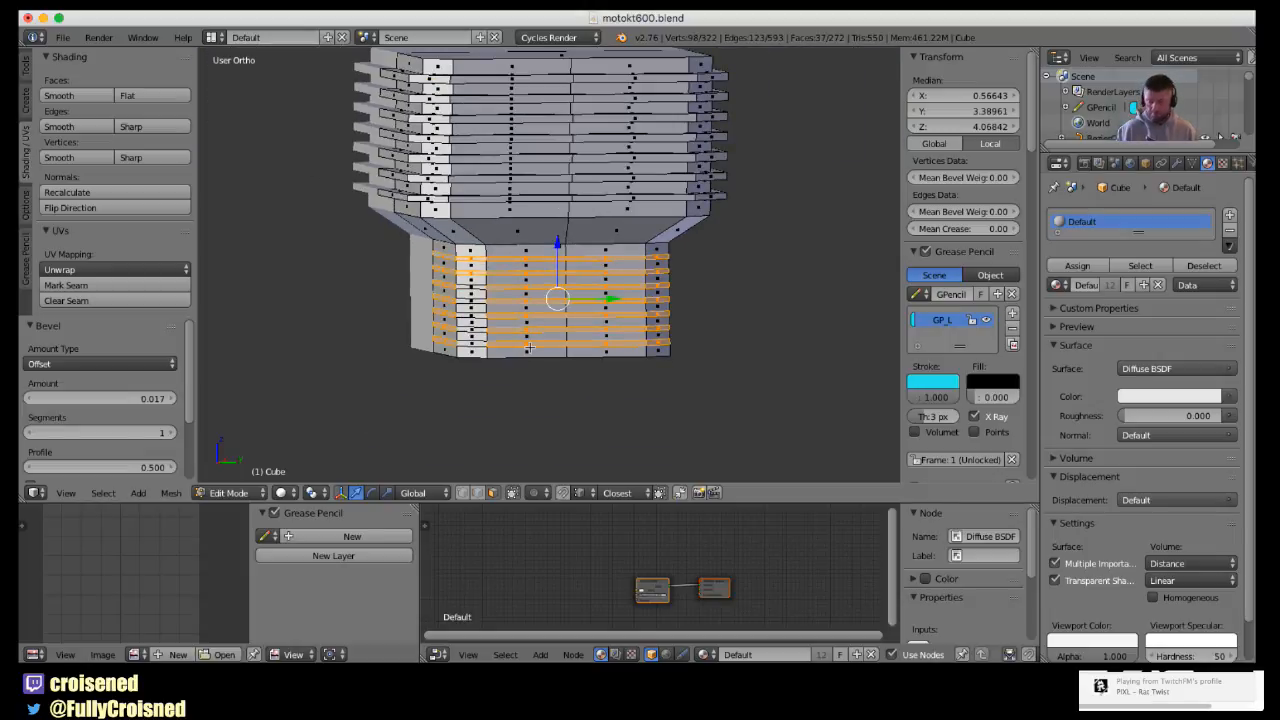
key("z")
key("KP_7")
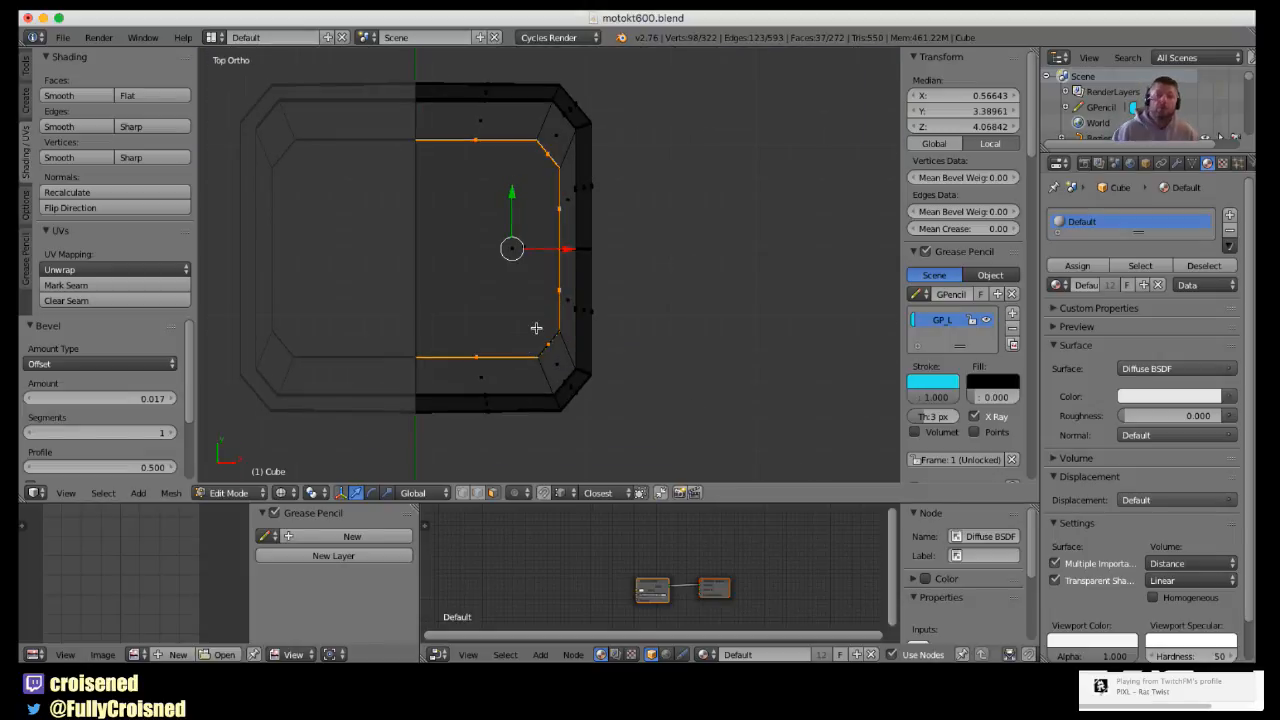
middle_click_drag(551, 329, 591, 363, "shift")
scroll(651, 363, "up", 2)
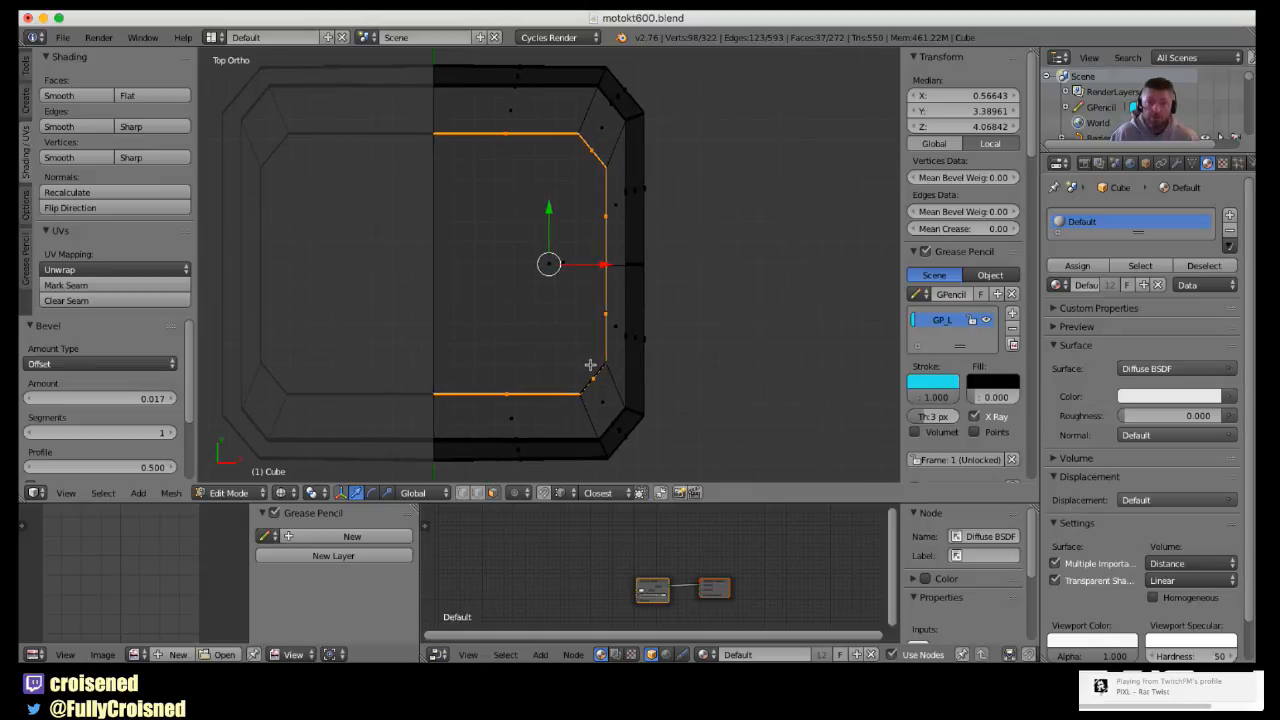
key("e")
right_click(588, 367)
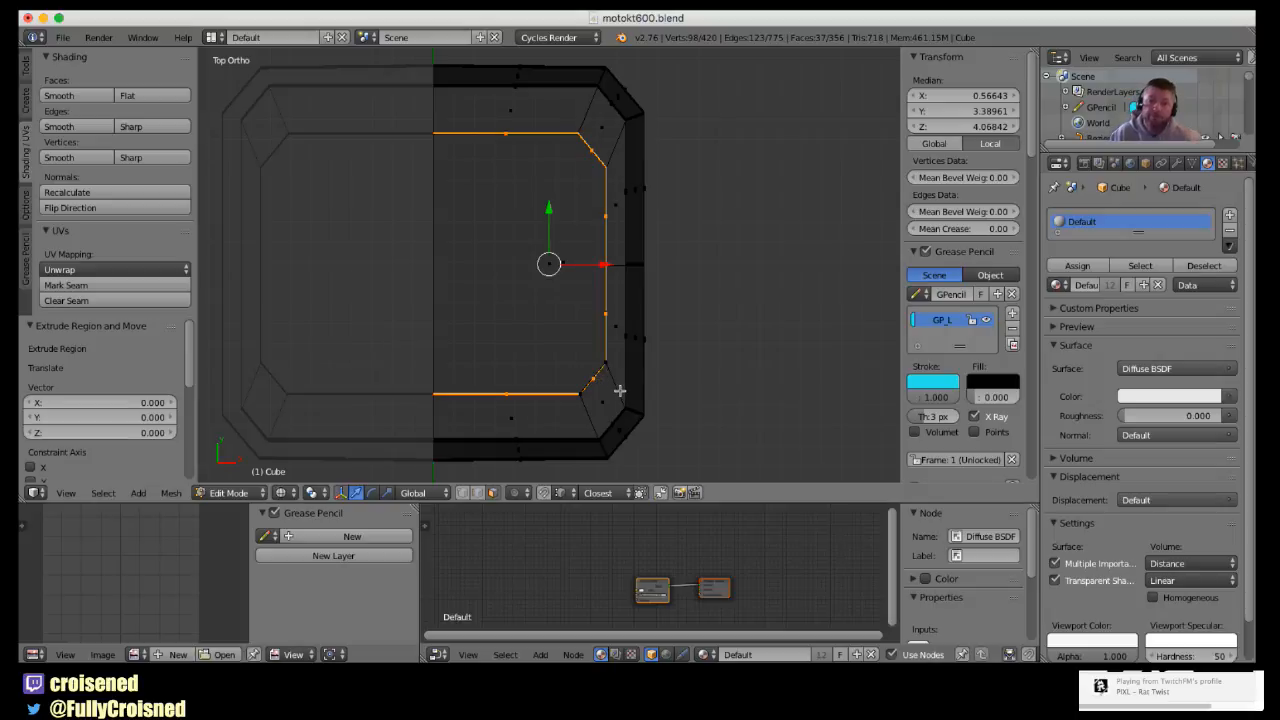
key("alt+s")
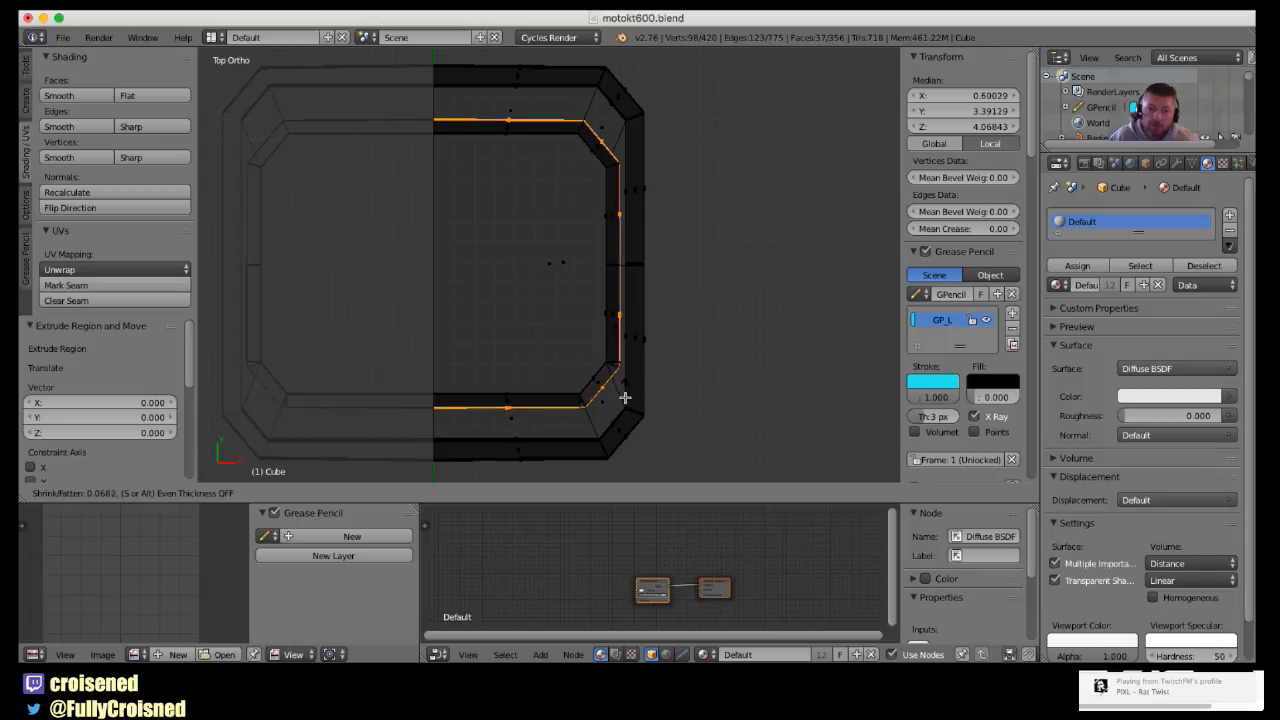
left_click(623, 395)
- Examine the finned block in Object Mode from several angles and compare it with the left-side reference photo
mouse_move(651, 381)
middle_mouse_down()
mouse_move(586, 372)
mouse_move(567, 248)
middle_mouse_up()
key("z")
scroll(560, 288, "down", 5)
key("Tab")
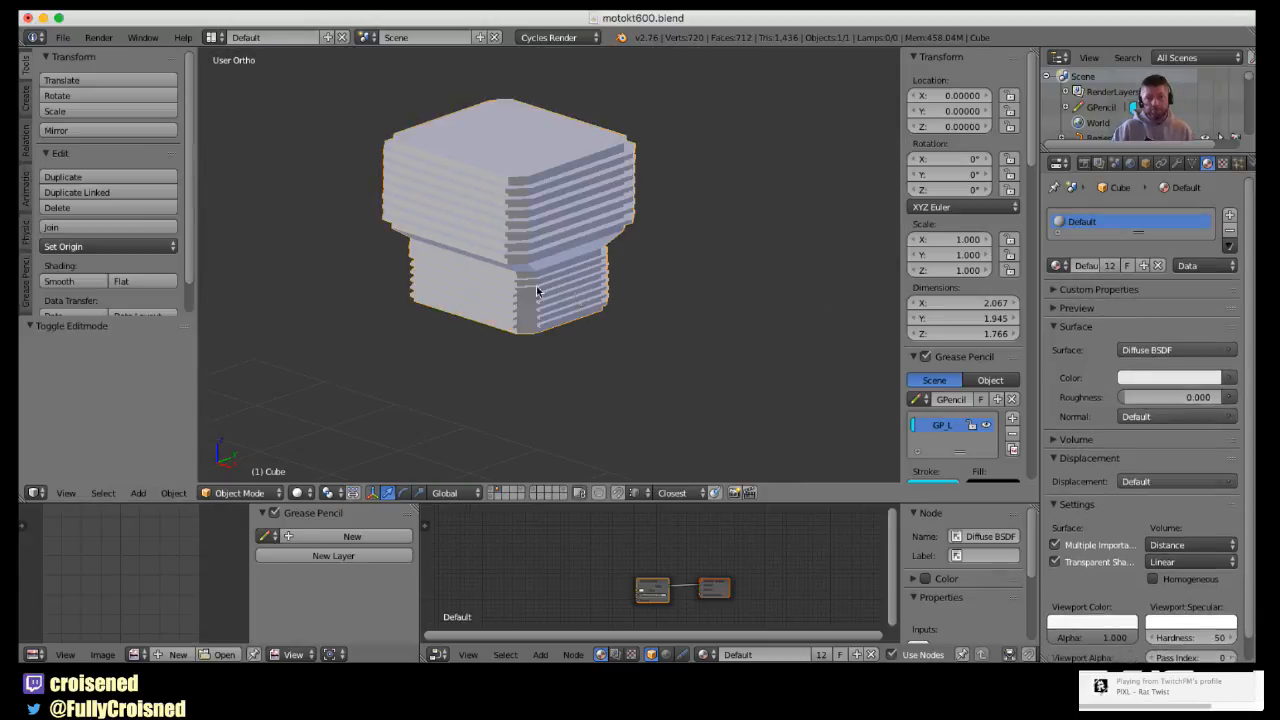
middle_click_drag(536, 290, 530, 264)
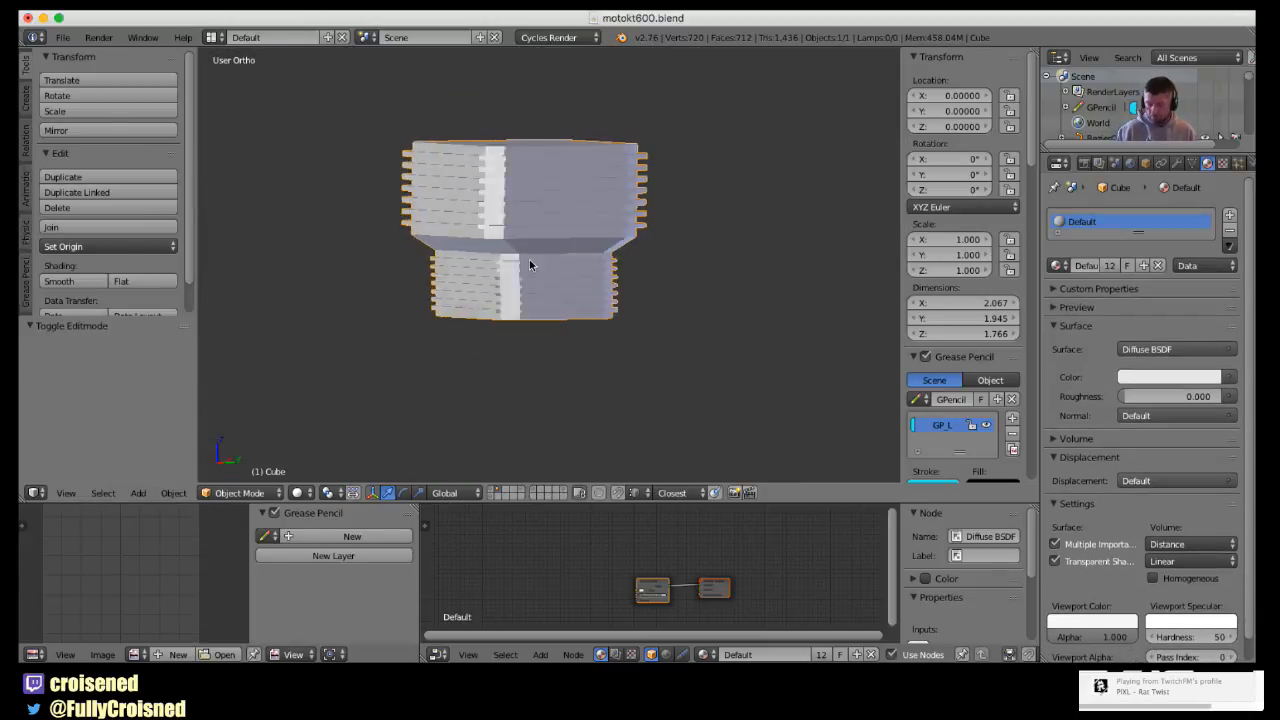
key("ctrl+KP_3")
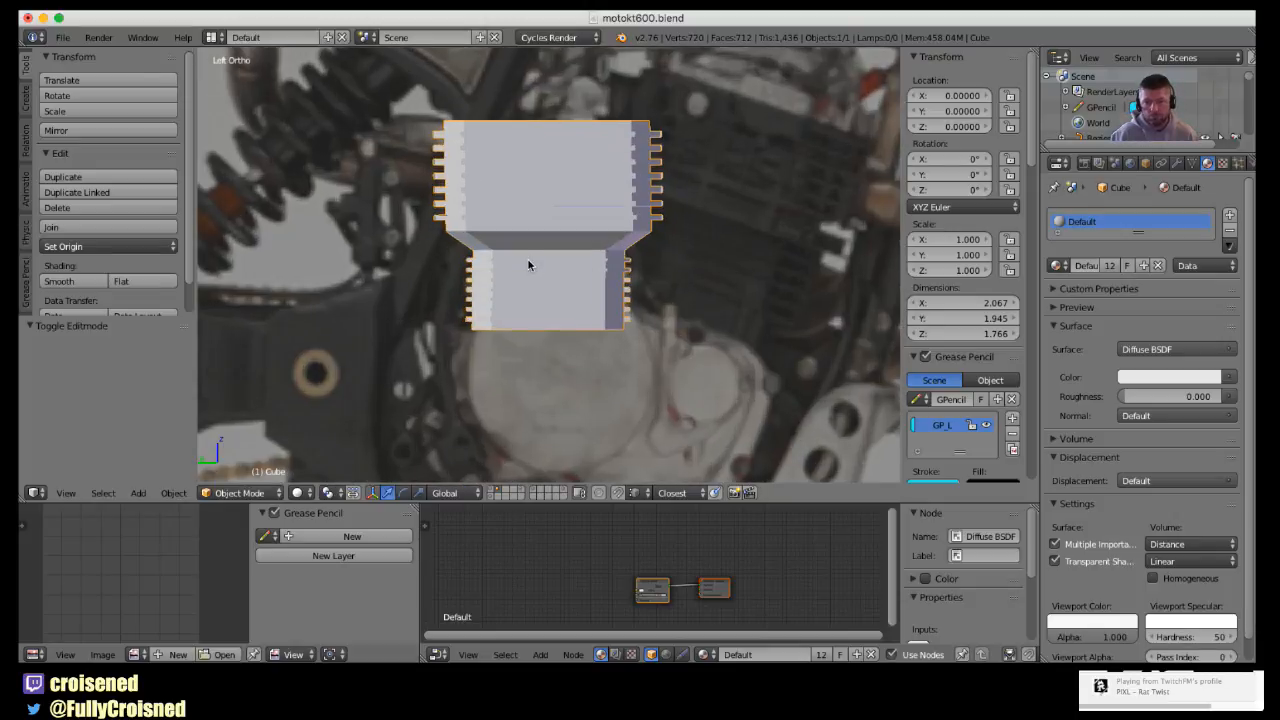
middle_click_drag(534, 268, 471, 288, "shift")
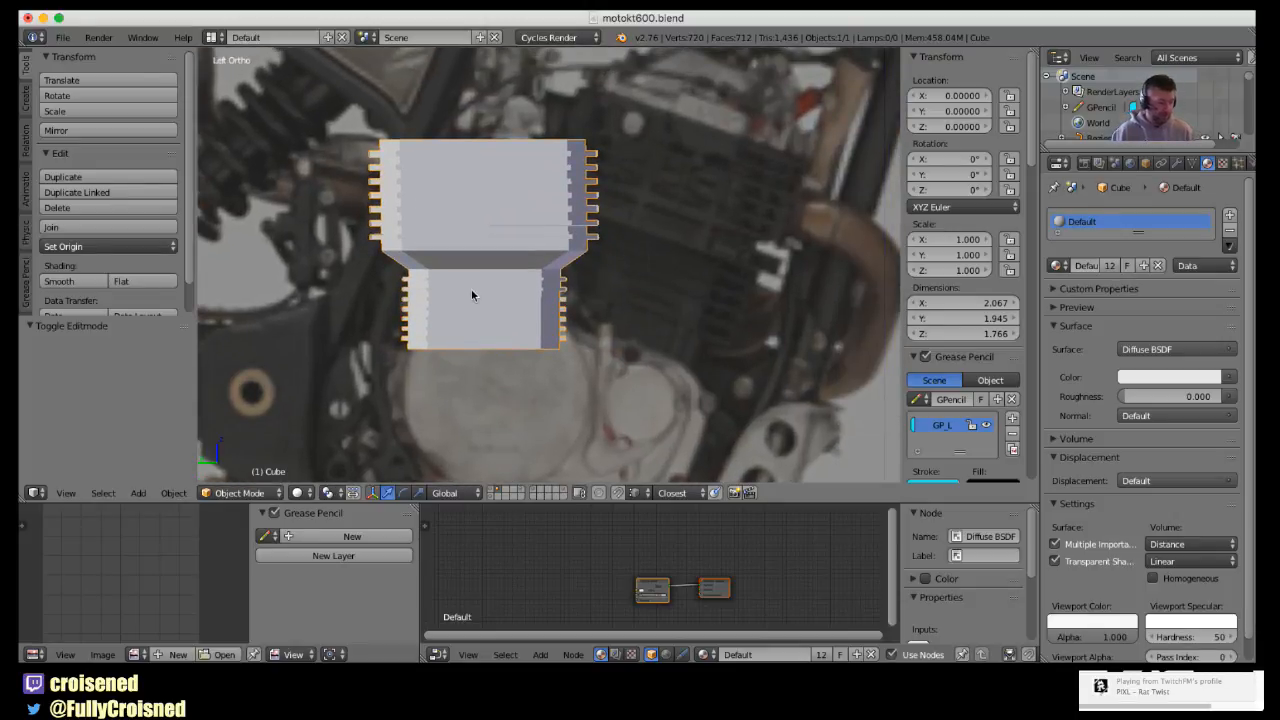
scroll(480, 295, "down", 2)
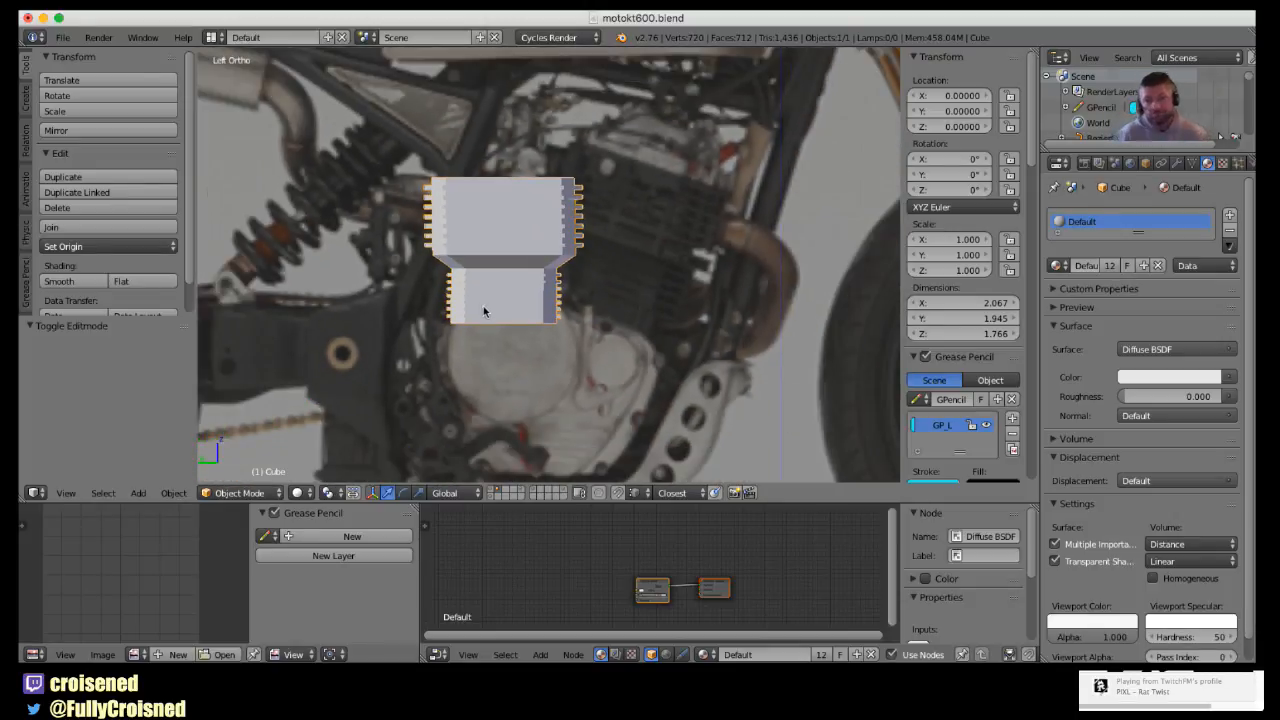
middle_click_drag(483, 306, 394, 303, "shift")
scroll(491, 309, "up", 3)
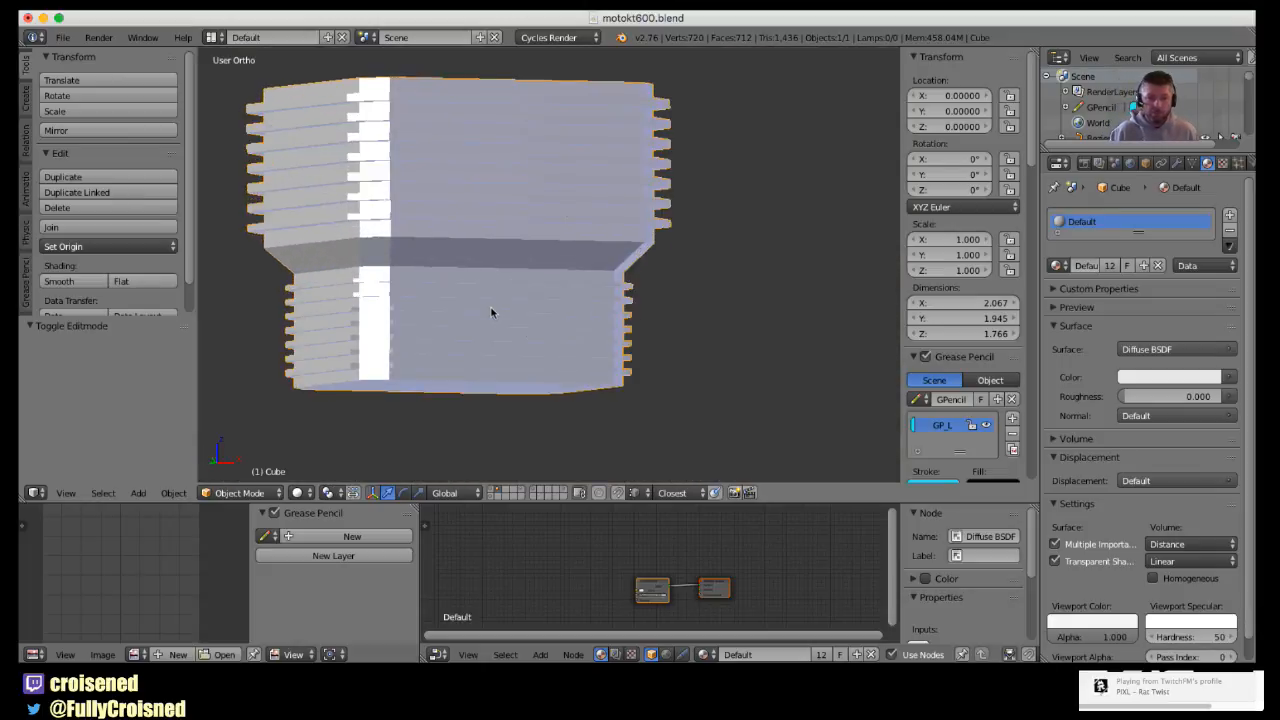
- Raise the edge loop at the top of the lower section by about 0.07 along Z, shortening the sloped transition
key("Tab")
right_click(530, 284, "alt")
middle_click_drag(535, 275, 423, 306)
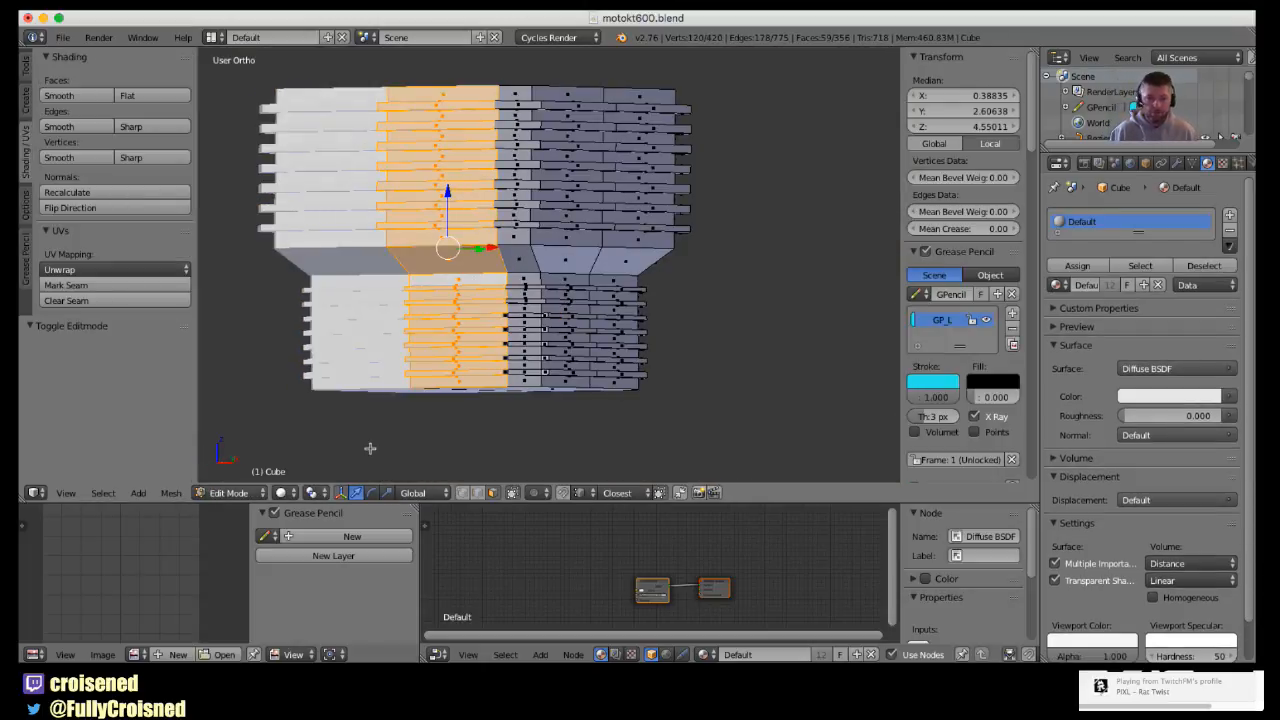
left_click(463, 494)
right_click(482, 279, "alt")
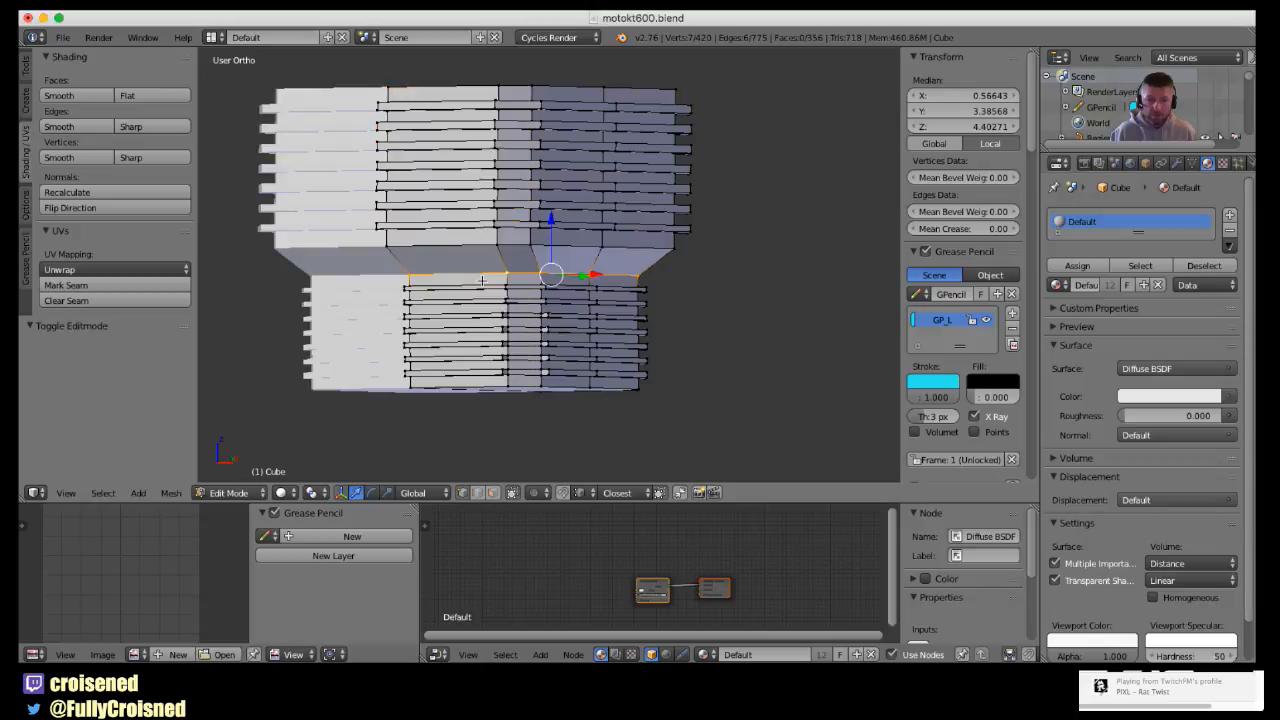
key("g")
key("z")
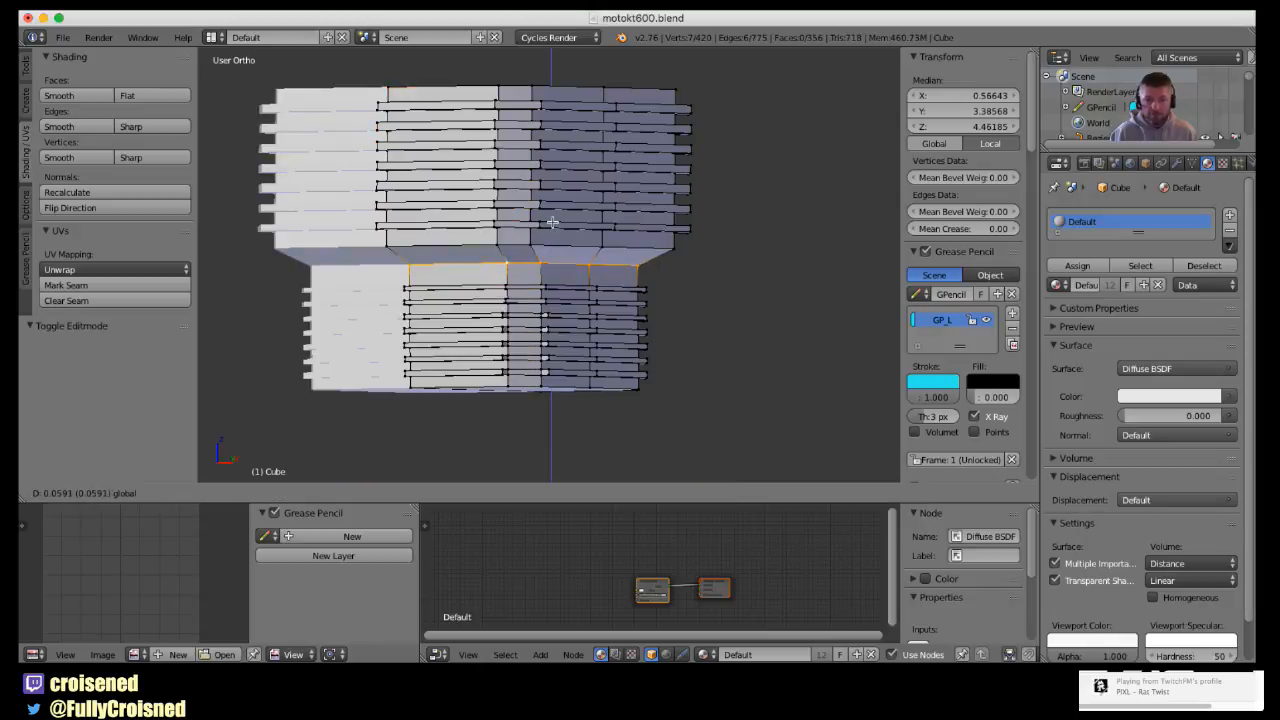
left_click(552, 219)
scroll(552, 219, "down", 3)
key("Tab")
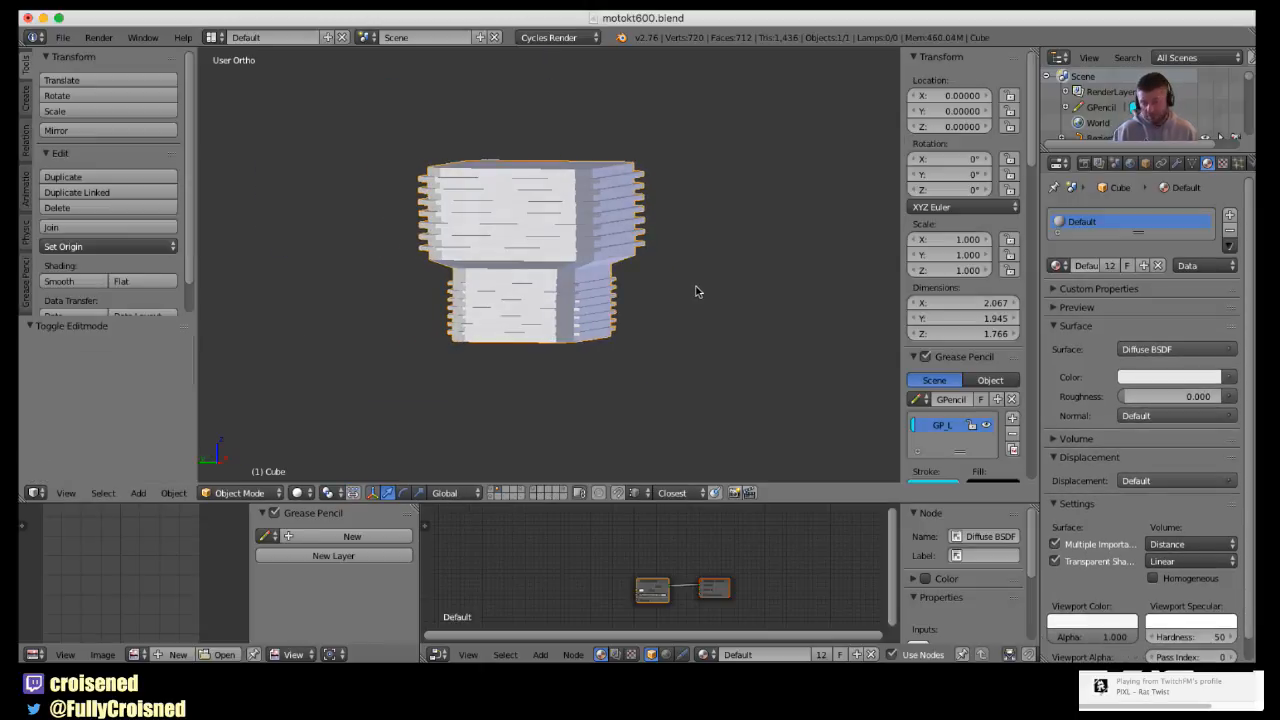
- Compare the block's proportions and fins with the motorcycle engine in the right and left reference photos
key("KP_3")
scroll(686, 290, "down", 3)
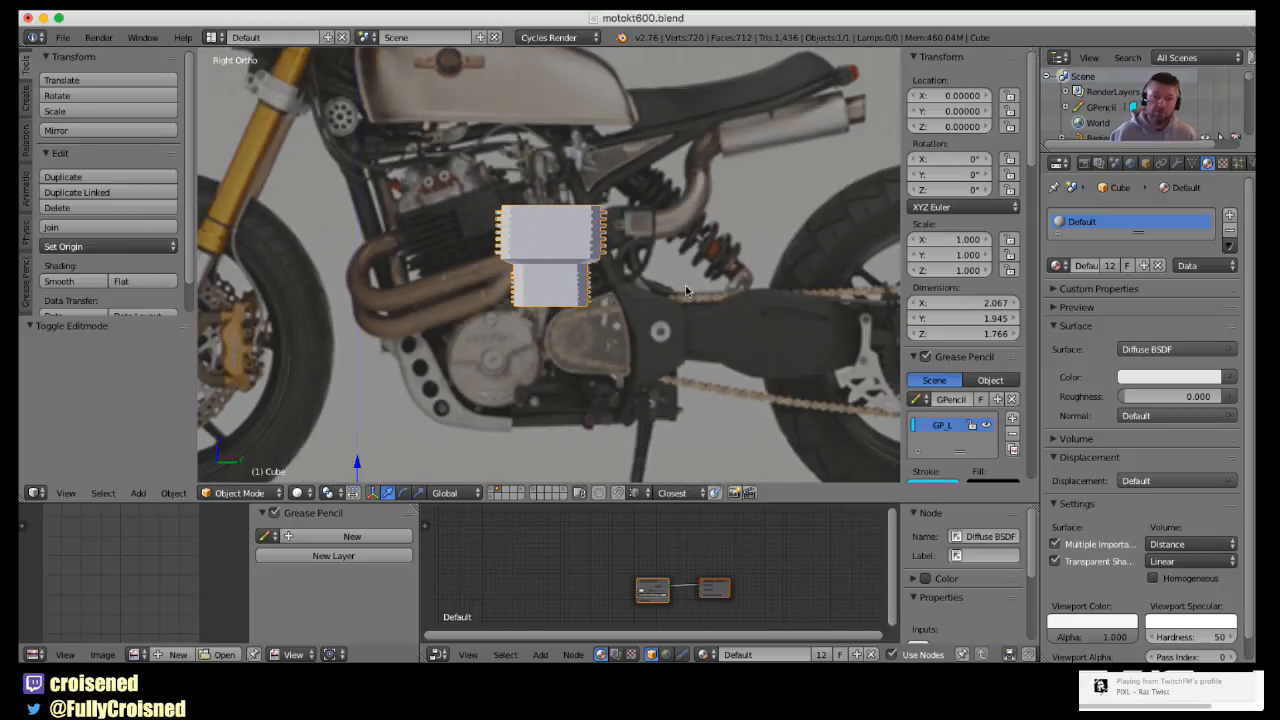
key("ctrl+KP_3")
scroll(686, 290, "up", 2)
middle_click_drag(686, 290, 563, 343, "shift")
scroll(605, 332, "down", 1)
scroll(597, 331, "up", 2)
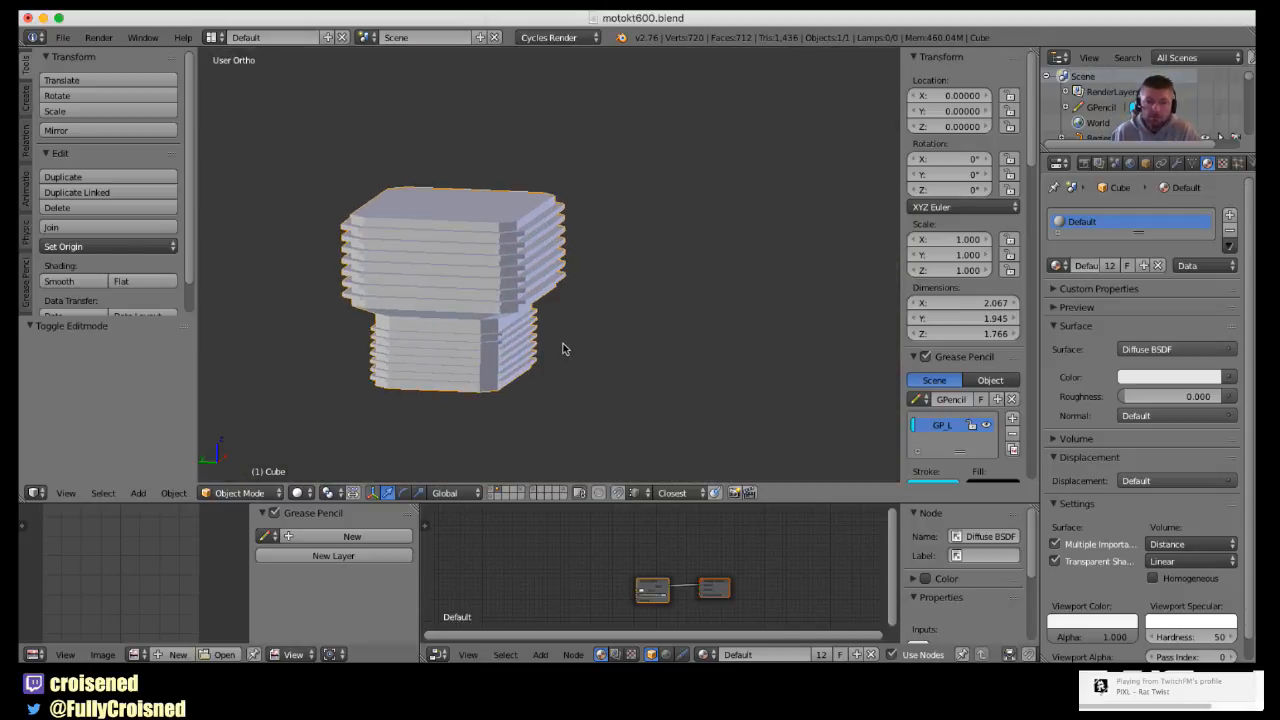
key("KP_3")
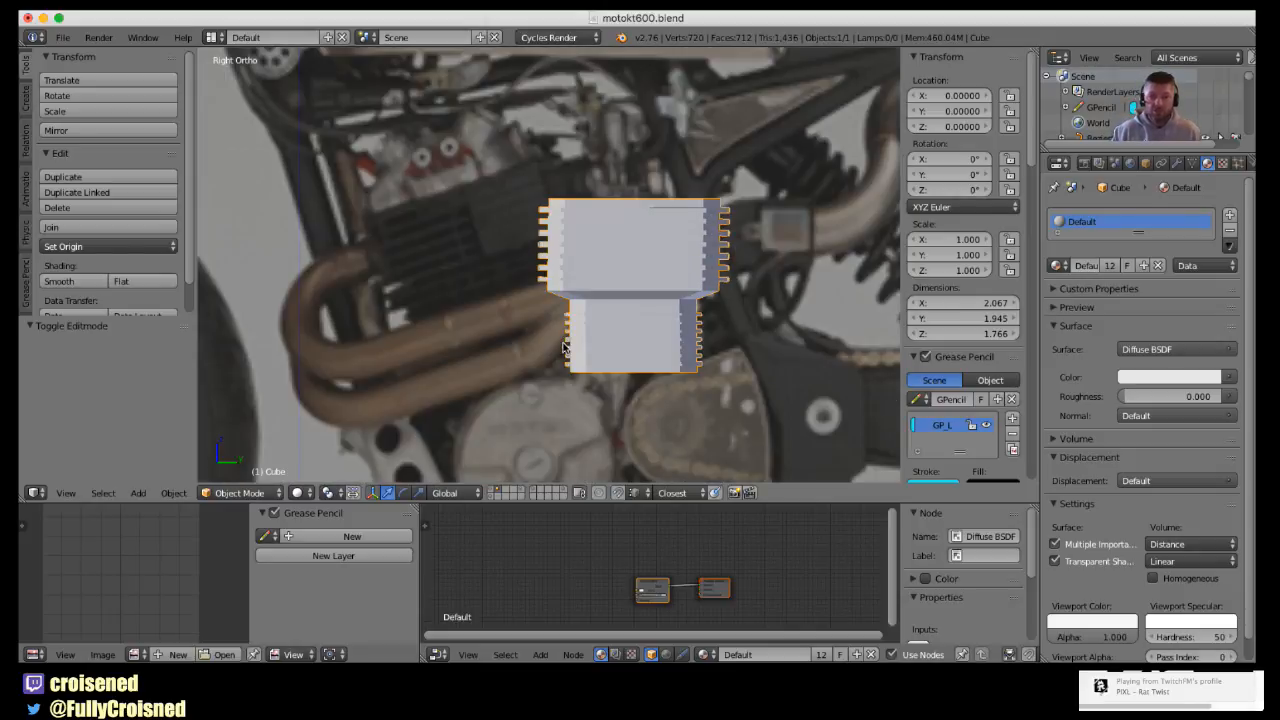
scroll(604, 317, "up", 3)
key("Tab")
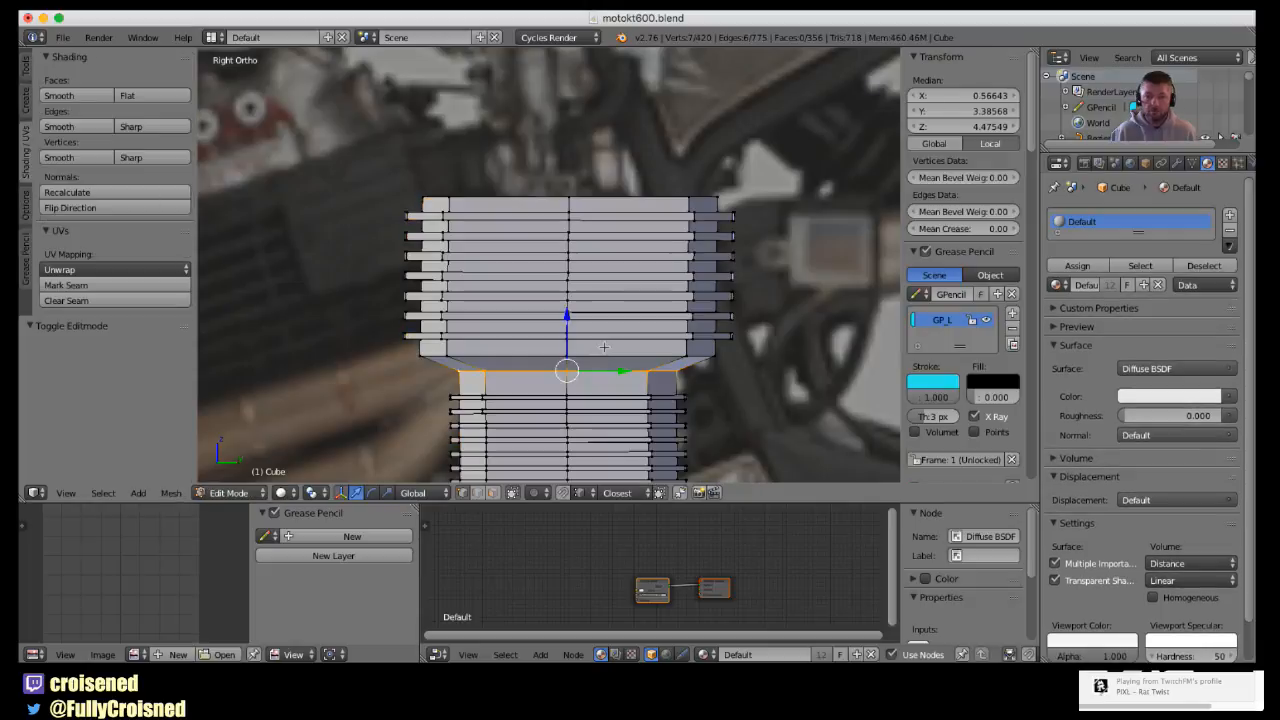
mouse_move(597, 349)
middle_mouse_down()
mouse_move(465, 374)
mouse_move(609, 403)
mouse_move(534, 339)
middle_mouse_up()
key("Tab")
key("KP_3")
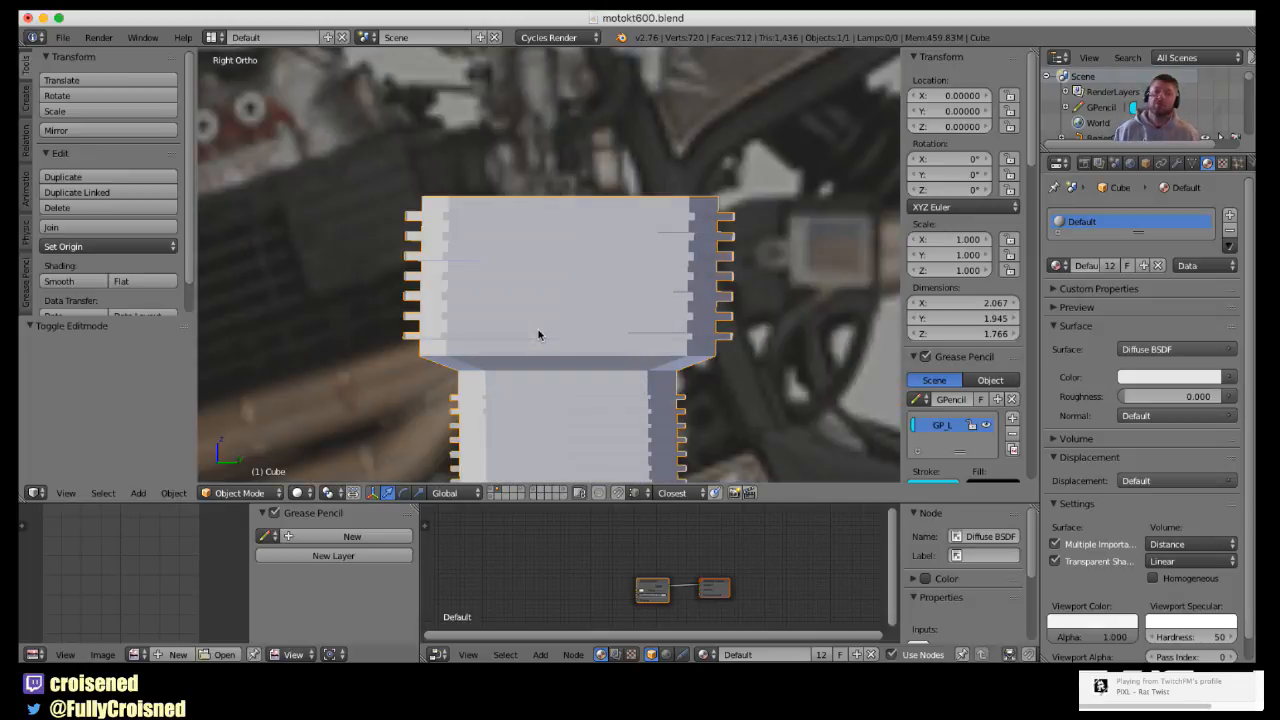
key("Tab")
scroll(560, 332, "down", 5)
scroll(557, 338, "up", 2)
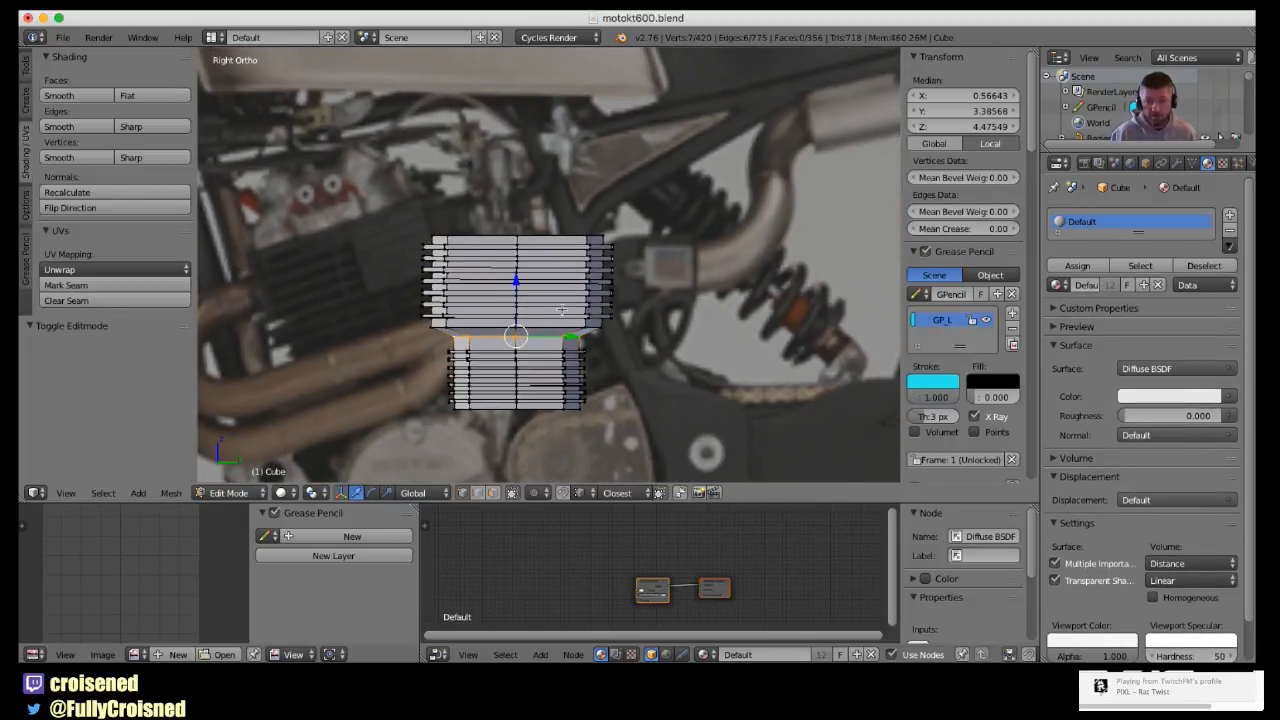
scroll(562, 312, "up", 2)
- Deselect all of the cylinder block's geometry and check its placement over the right-side reference photo
key("a")
key("a")
key("a")
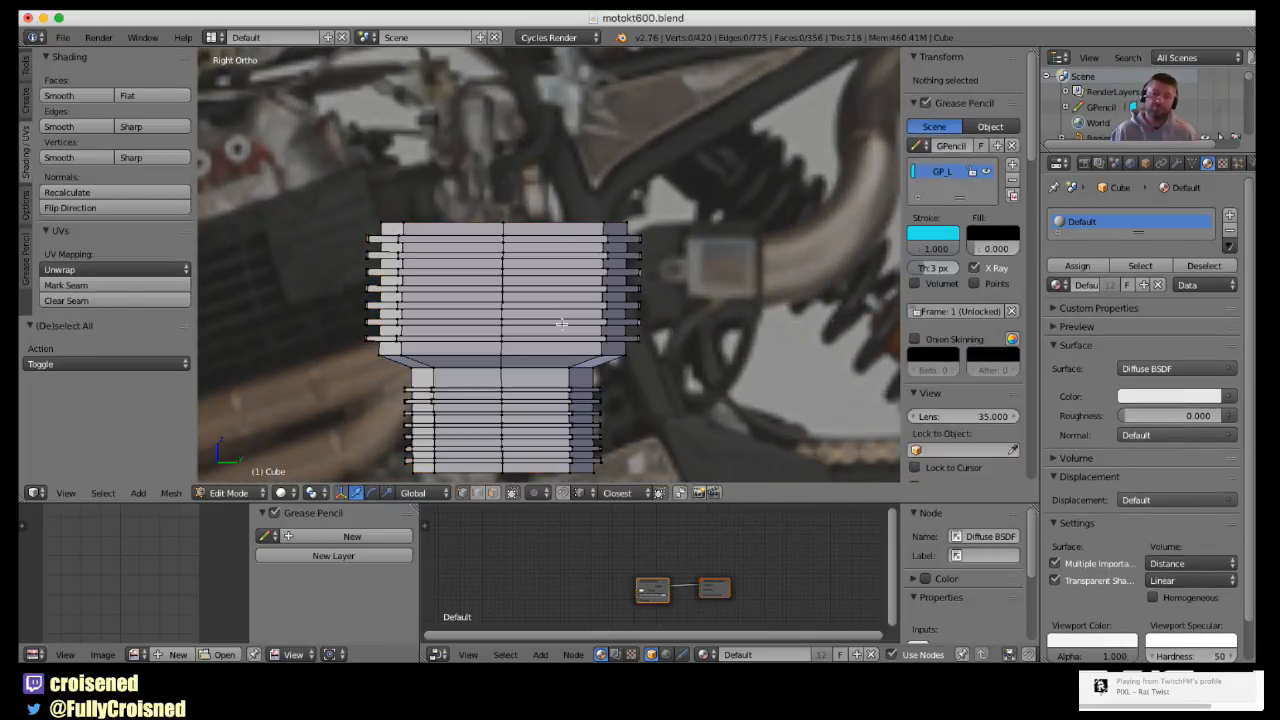
key("a")
key("Tab")
scroll(563, 330, "down", 3)
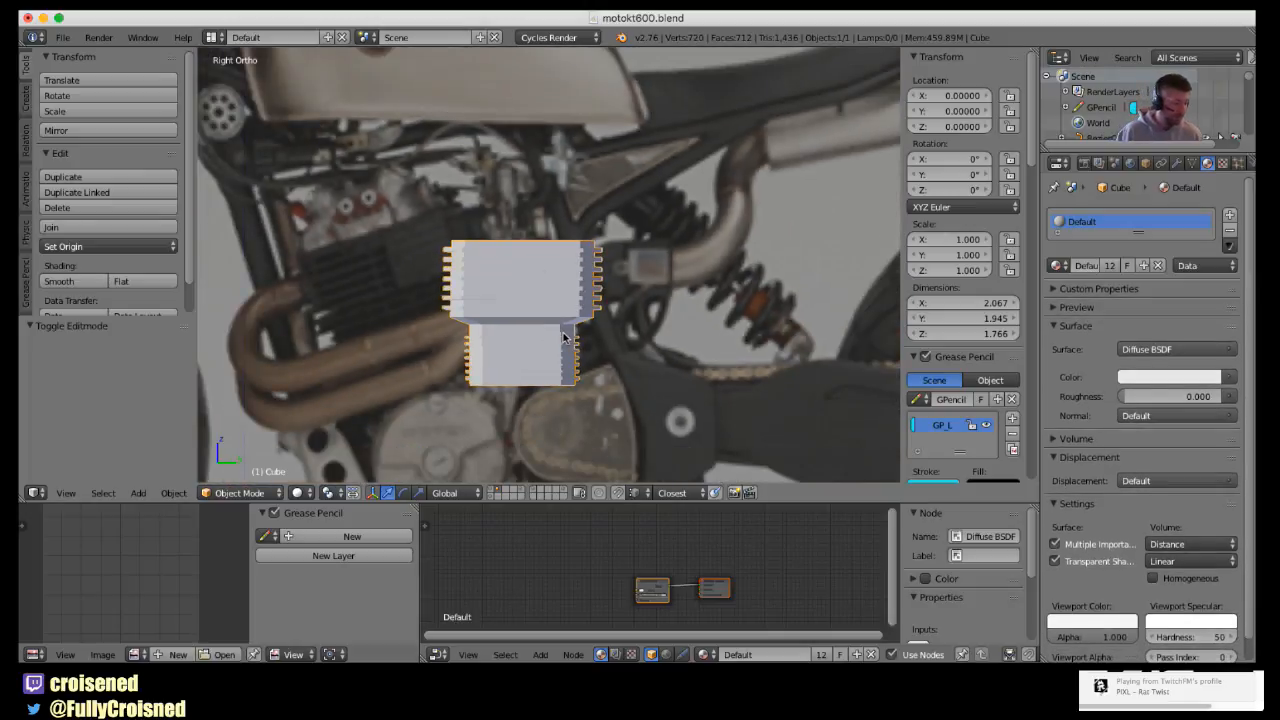
scroll(562, 336, "up", 2)
key("Tab")
scroll(563, 350, "up", 3)
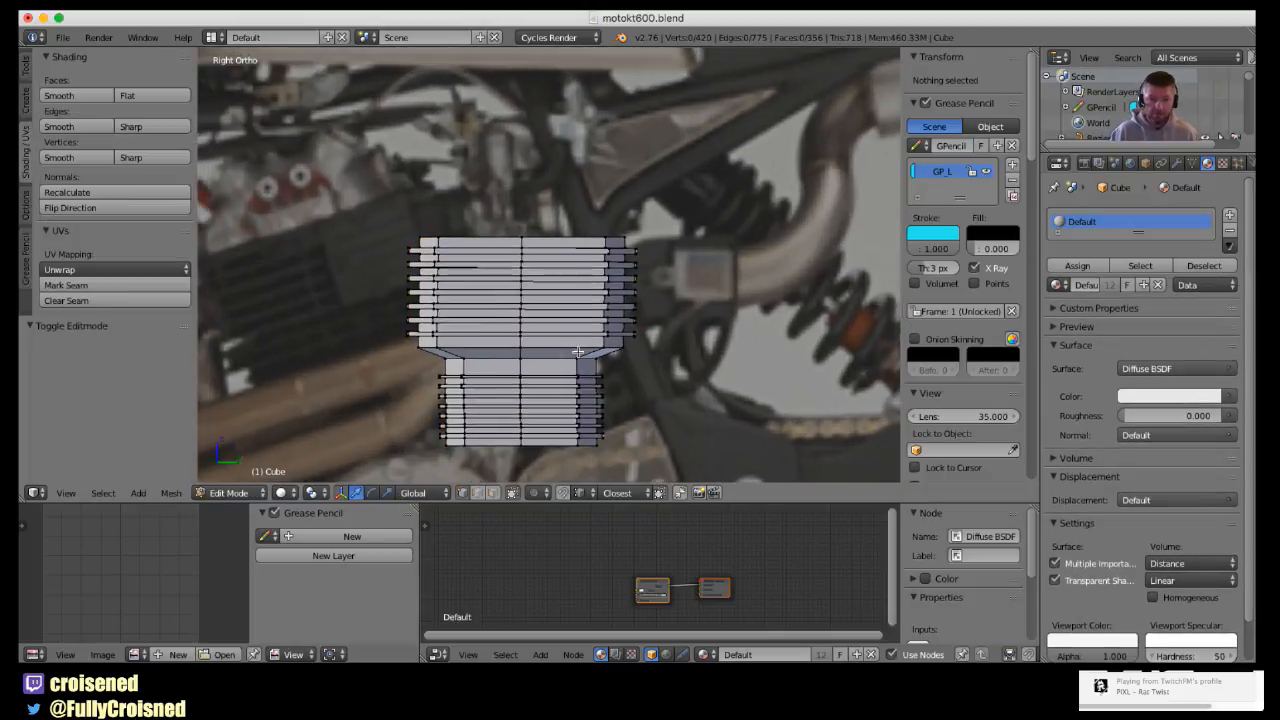
middle_click_drag(562, 362, 578, 364, "shift")
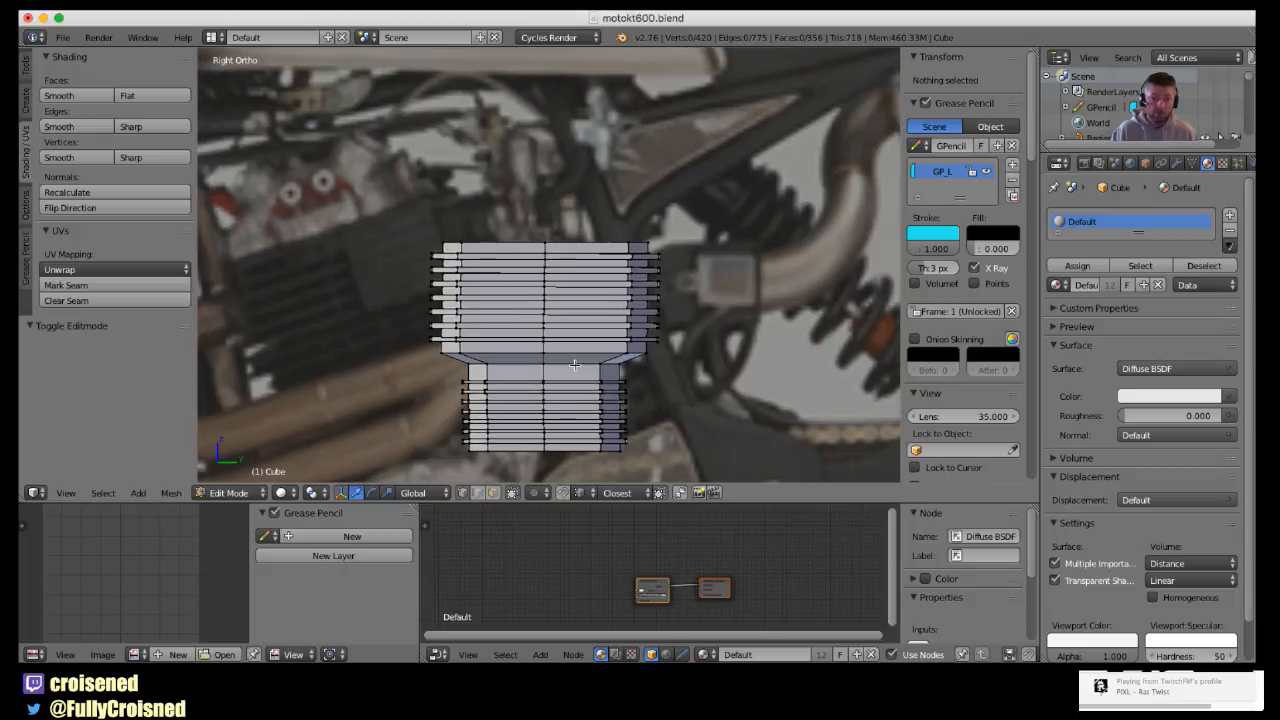
- Add a cube and move it about 3.858 along Y and 5.434 along Z to the cylinder block's upper end
key("shift+a")
left_click(559, 351)
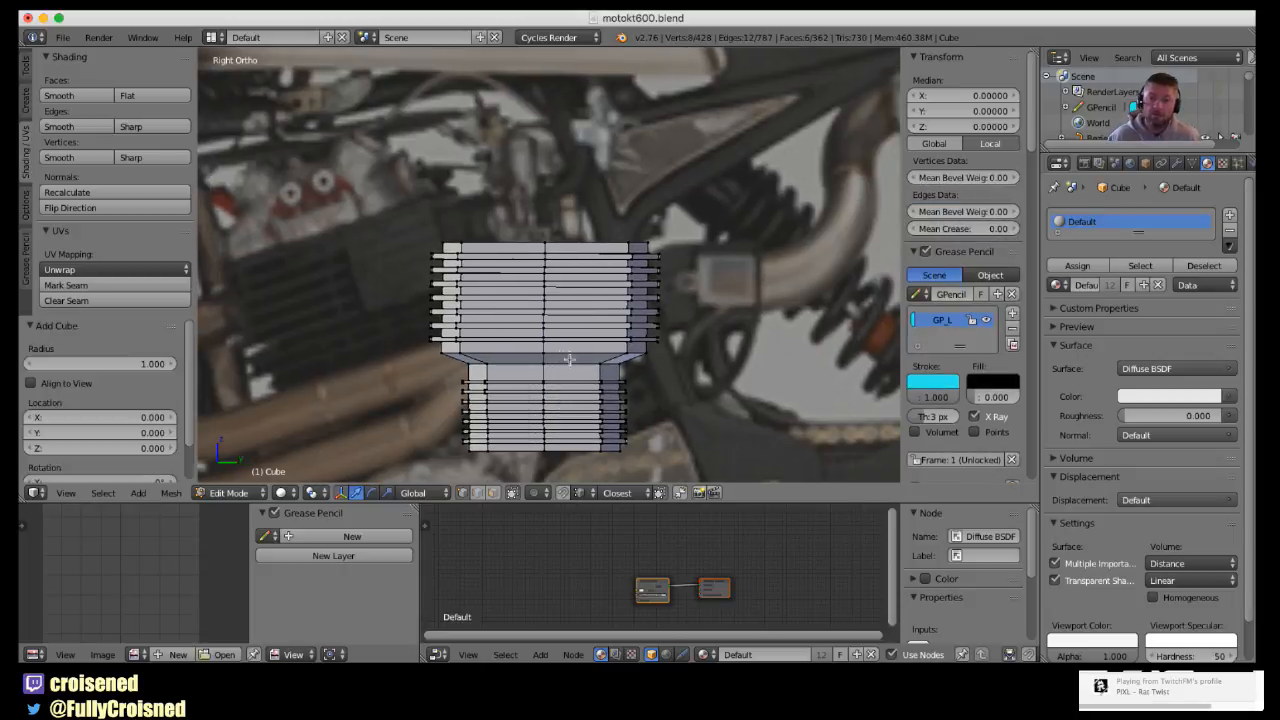
scroll(566, 360, "down", 4)
key("g")
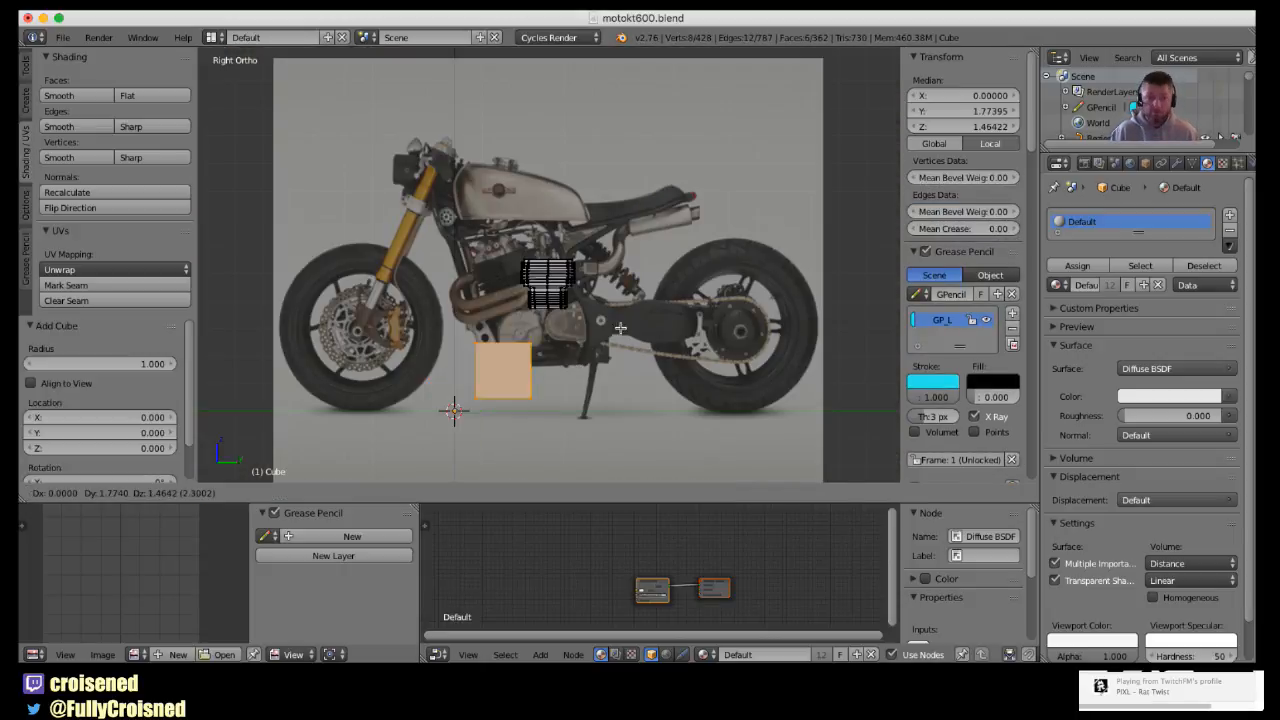
left_click(627, 260)
scroll(665, 332, "up", 5)
middle_click_drag(753, 368, 584, 400, "shift")
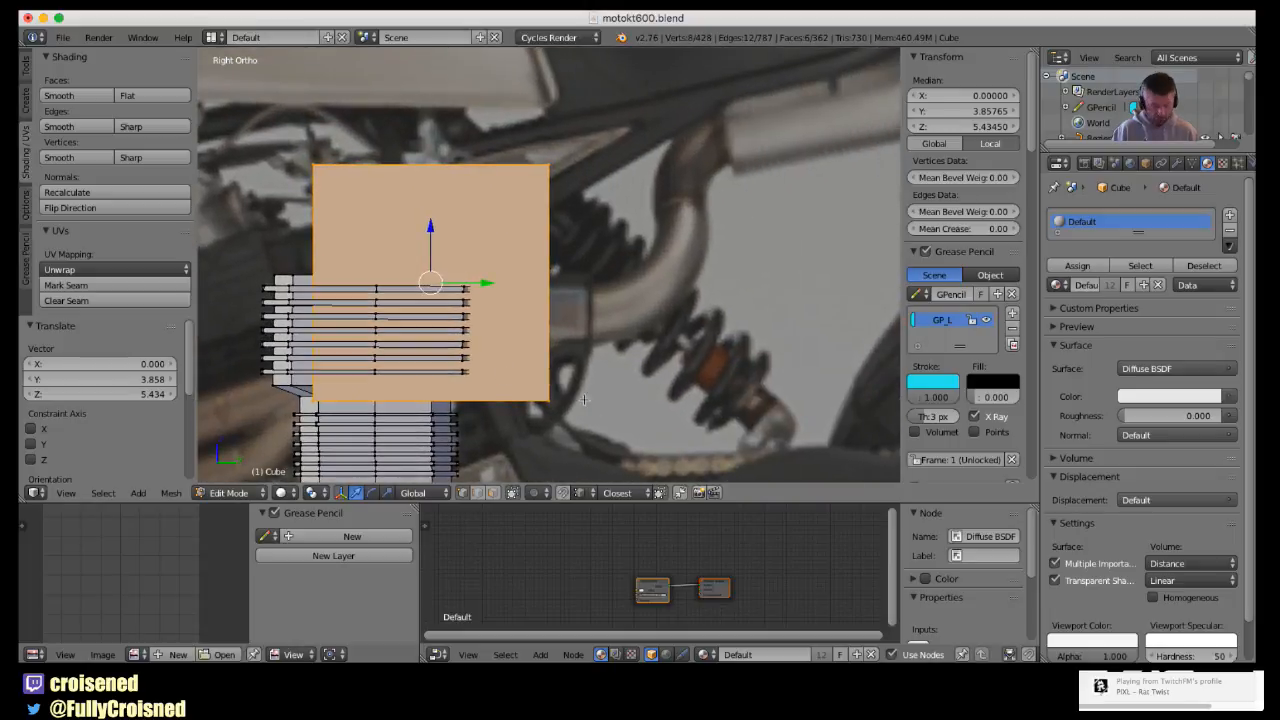
- Scale the new cube to about 0.446 and shift it about 0.616 along X and -0.191 along Y
key("s")
left_click(509, 343)
middle_click_drag(509, 343, 606, 325, "shift")
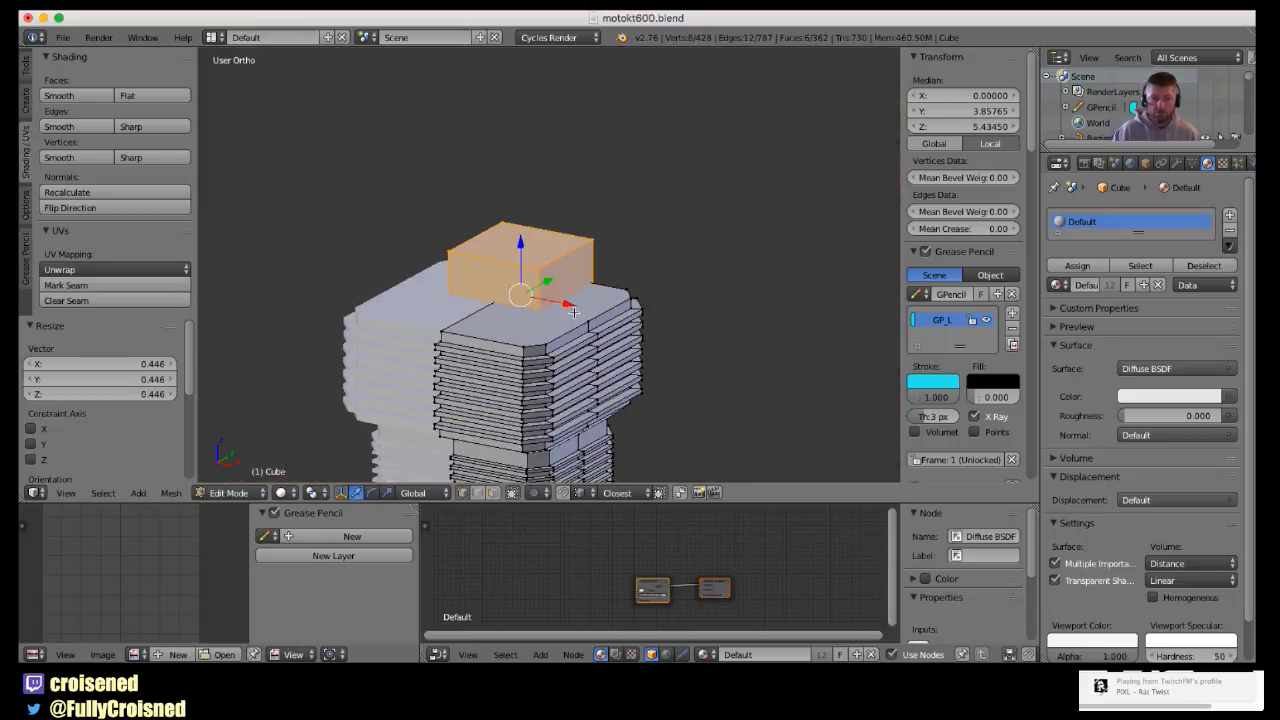
left_click_drag(573, 312, 631, 355)
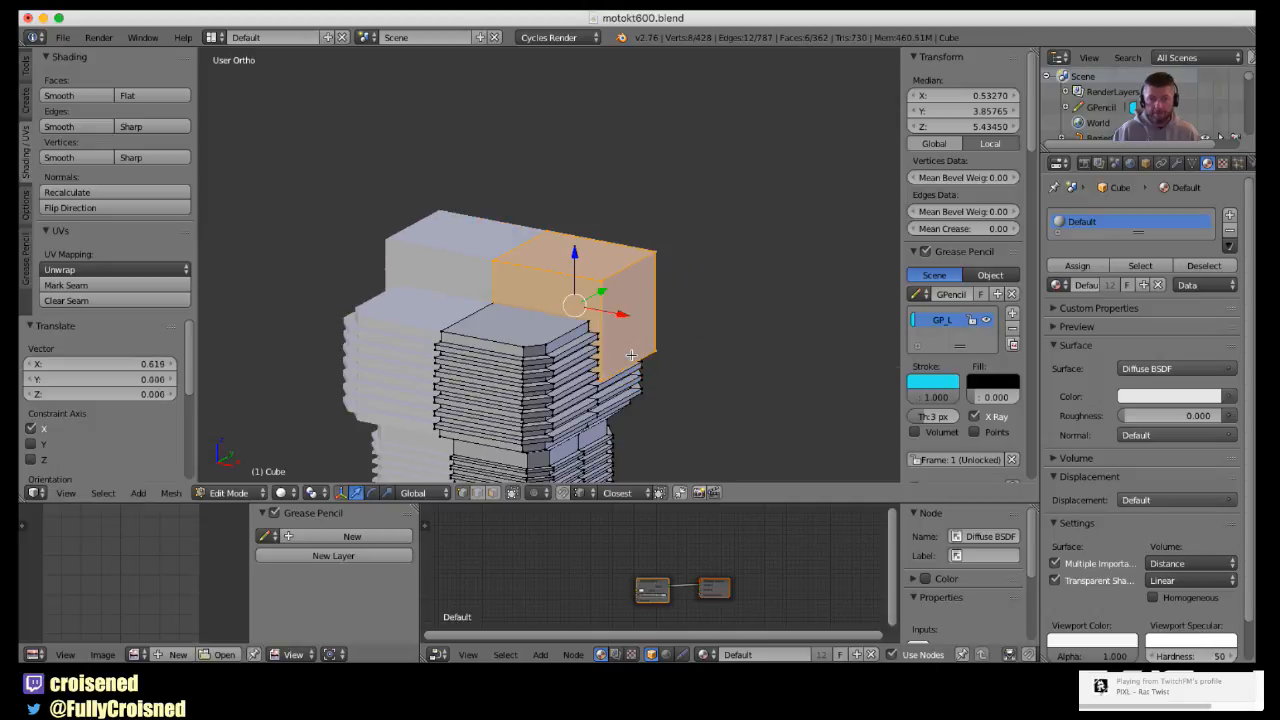
middle_click_drag(652, 373, 600, 403)
left_click_drag(636, 318, 620, 325)
- Flatten the cube to about 0.626 along Z and lower it by about 0.203 into the block's upper section
key("KP_3")
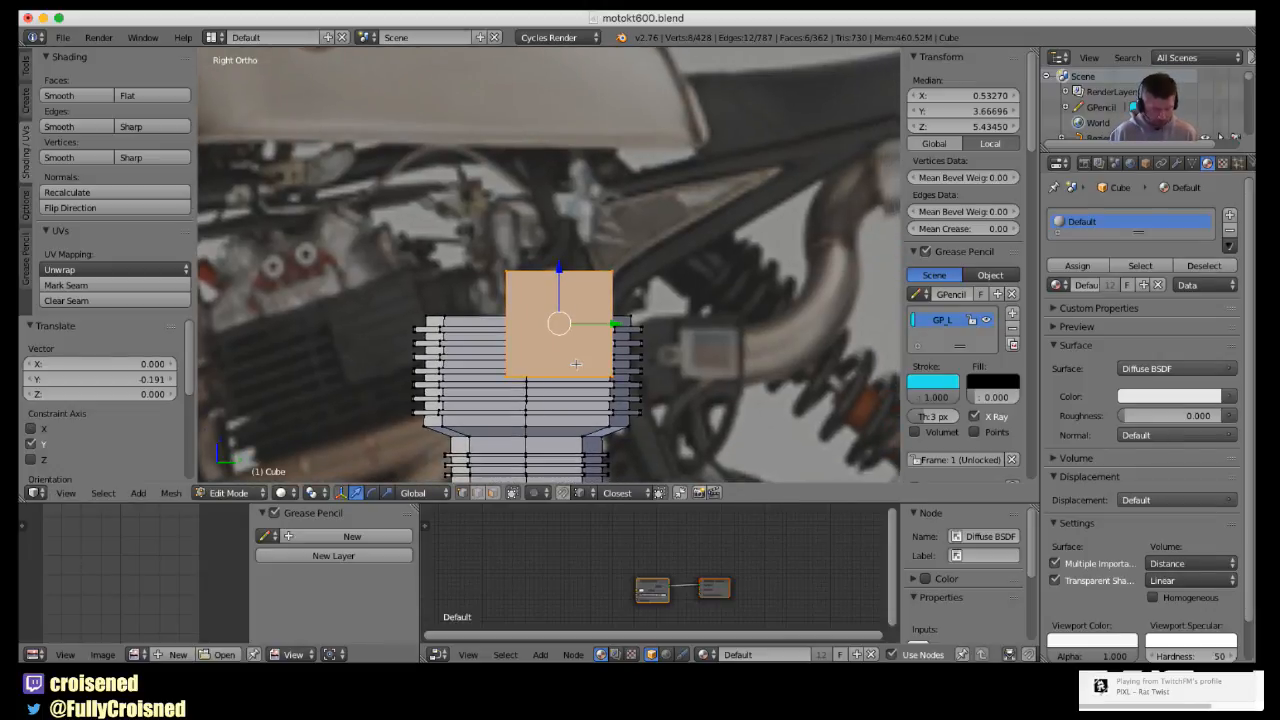
key("s")
key("z")
left_click(567, 297)
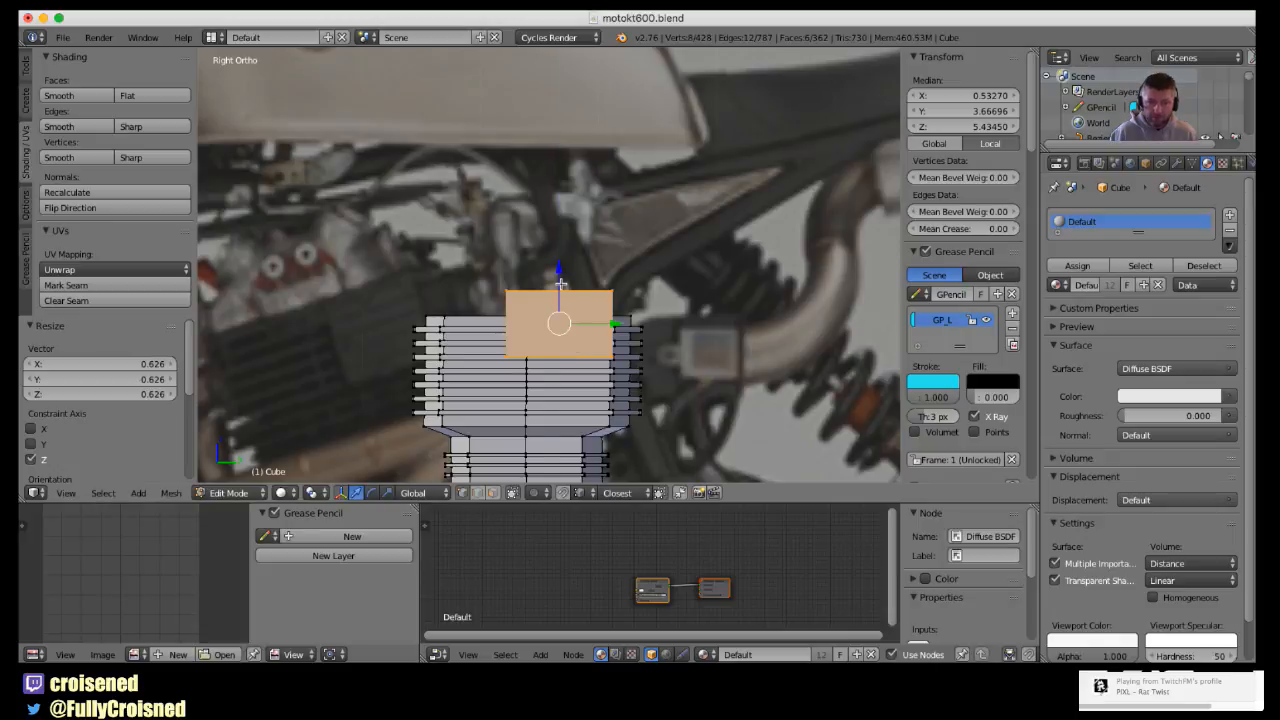
left_click_drag(561, 284, 562, 310)
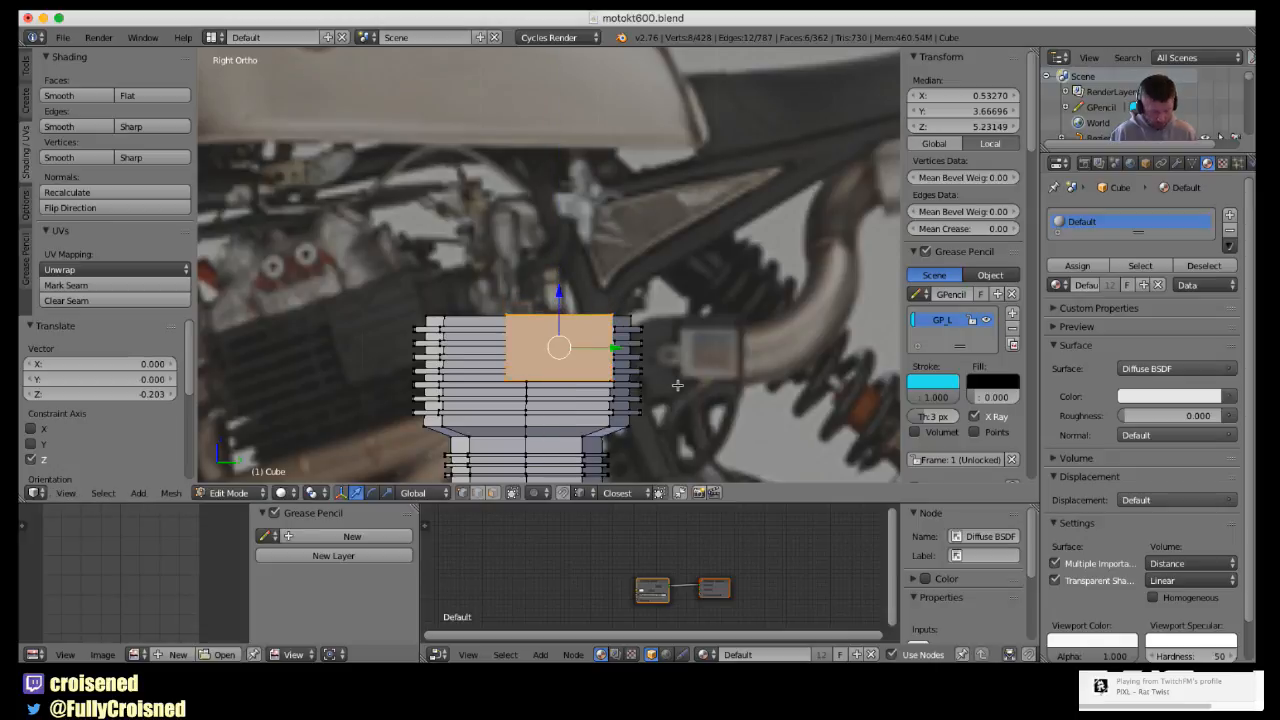
- Narrow the box to about 0.826 along Y and raise it by about 0.033 along Z
key("s")
key("y")
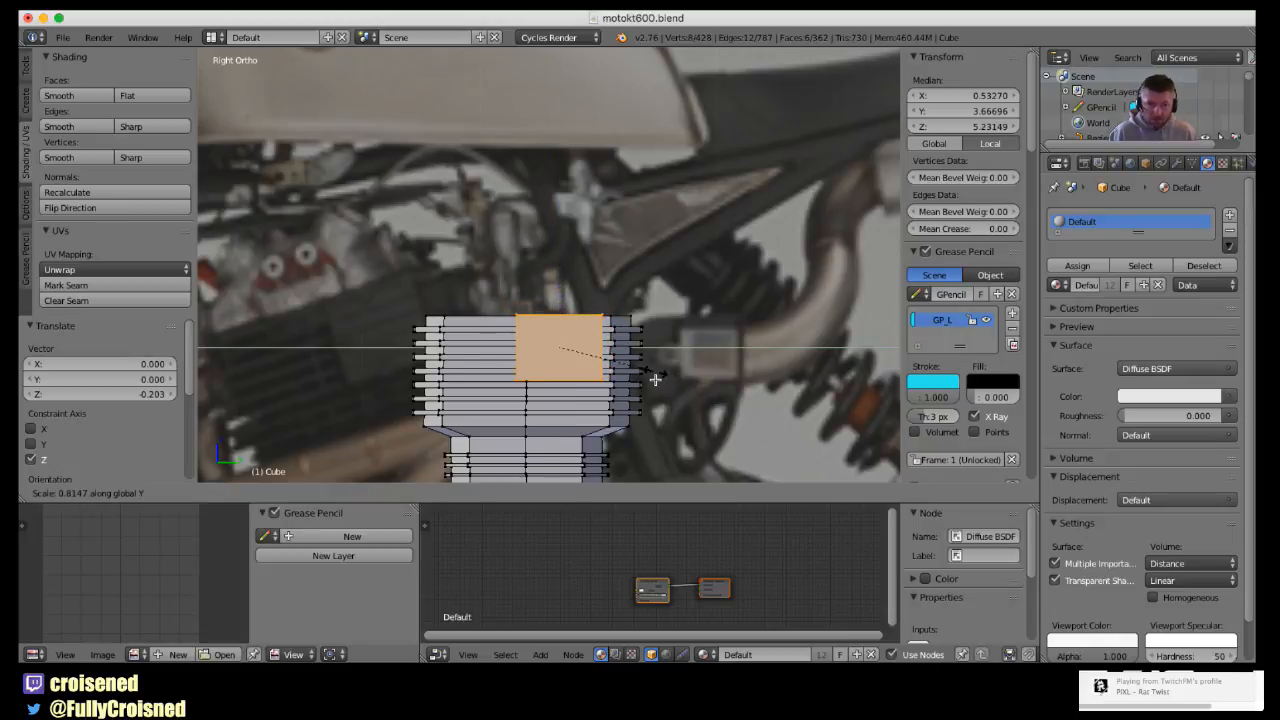
left_click(657, 378)
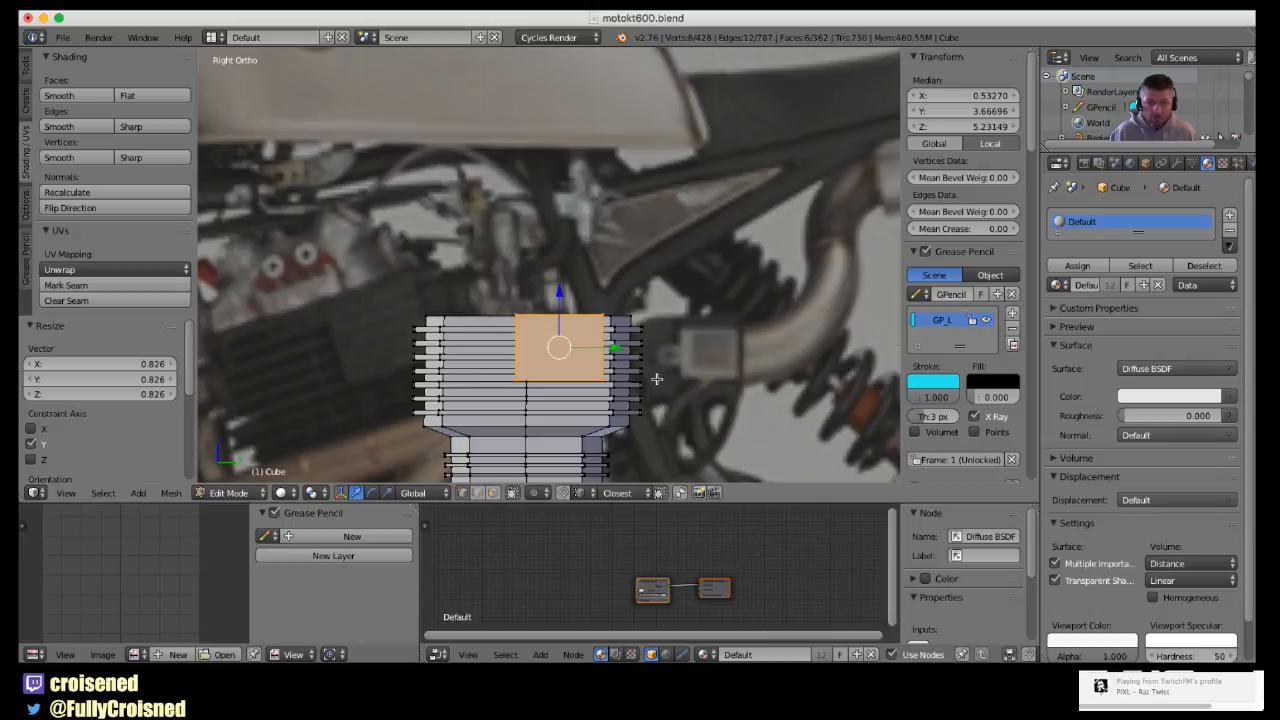
middle_click_drag(657, 378, 631, 393)
left_click_drag(562, 311, 562, 304)
- Scale the box by about 1.016 along X
middle_click_drag(562, 304, 512, 402)
key("s")
key("x")
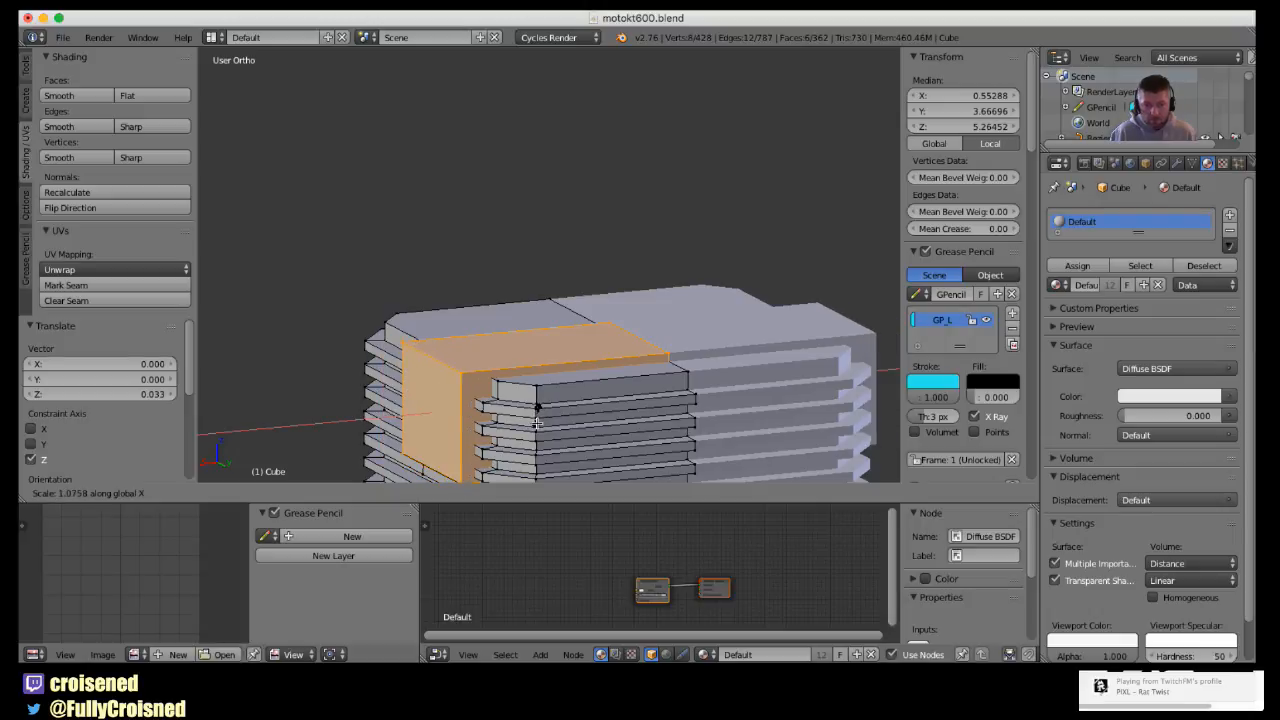
left_click(535, 420)
- Delete the box's hidden inner face on the mirror plane, using wireframe display, and restore vertex selection and solid display
scroll(500, 405, "down", 2)
mouse_move(483, 396)
middle_mouse_down()
mouse_move(615, 412)
mouse_move(589, 414)
middle_mouse_up()
key("z")
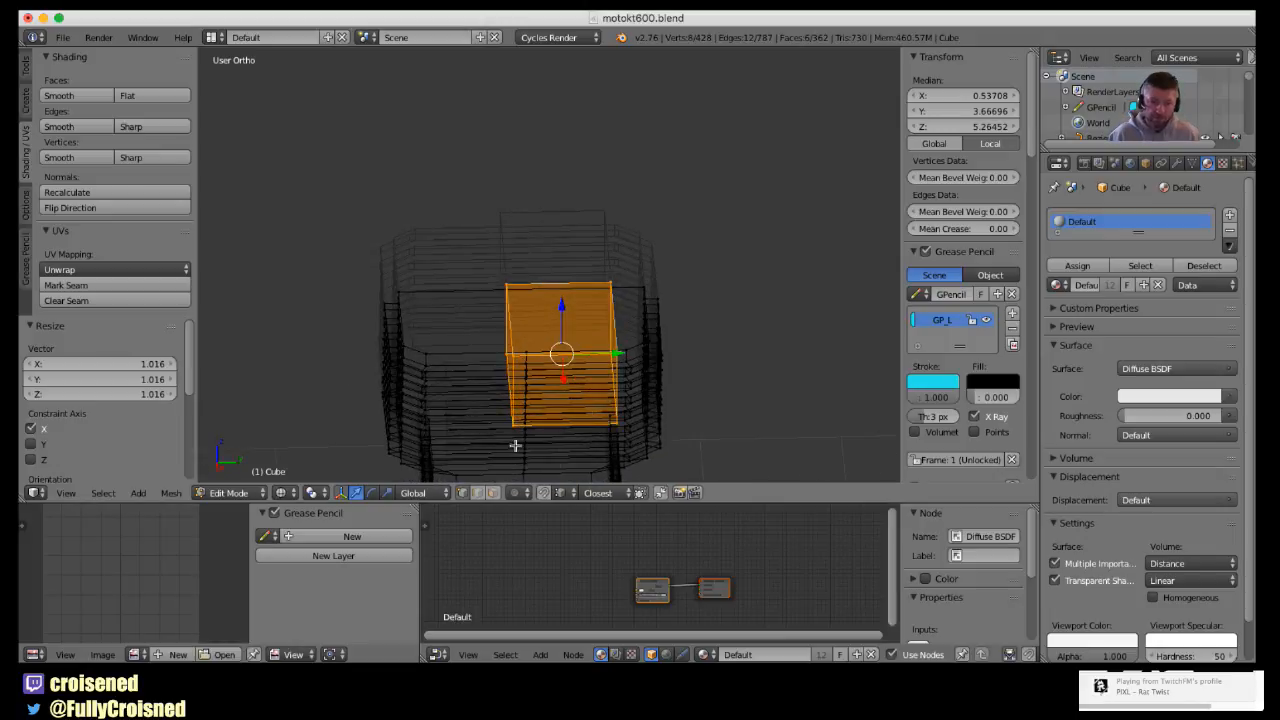
right_click(486, 493)
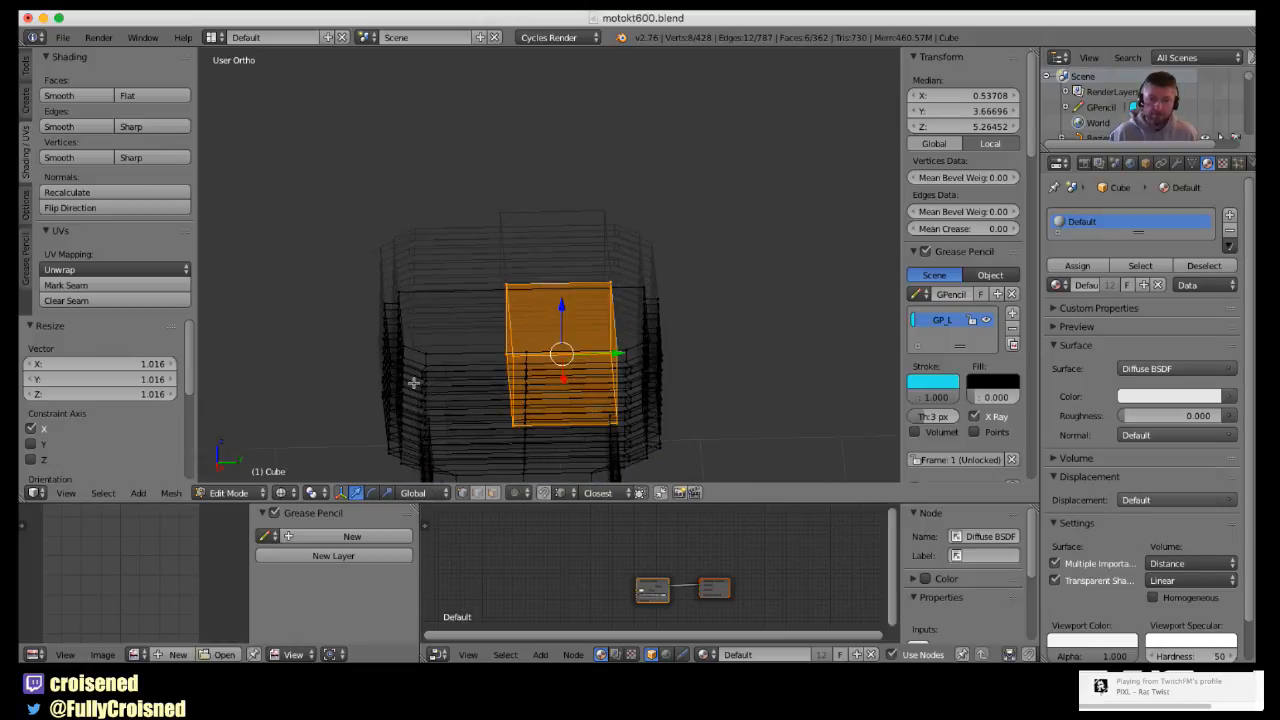
middle_click_drag(641, 437, 568, 403)
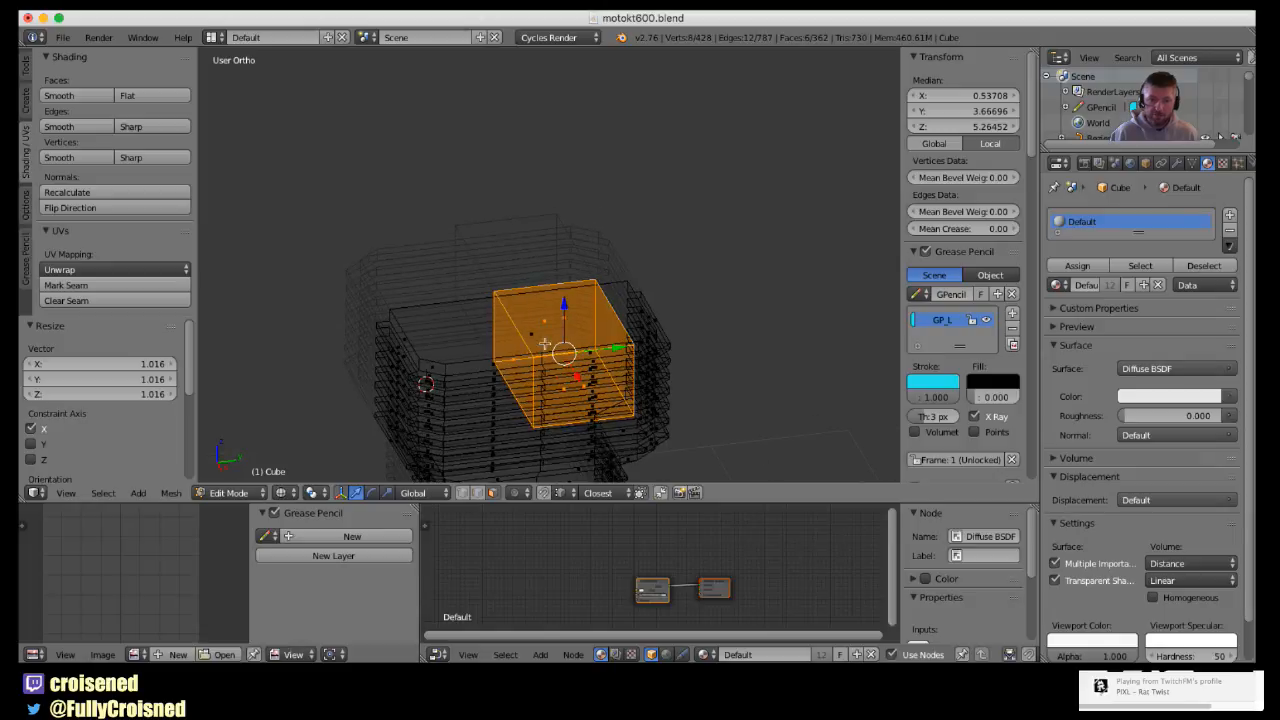
right_click(549, 345)
key("x")
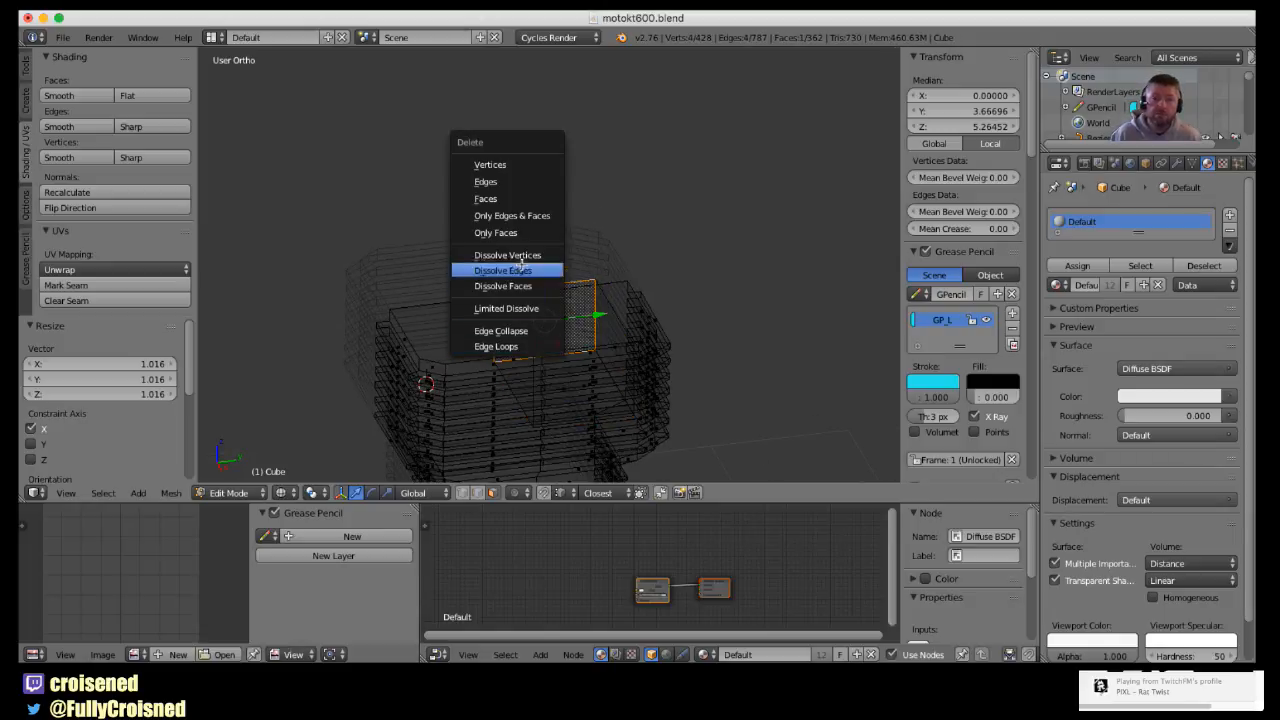
left_click(511, 207)
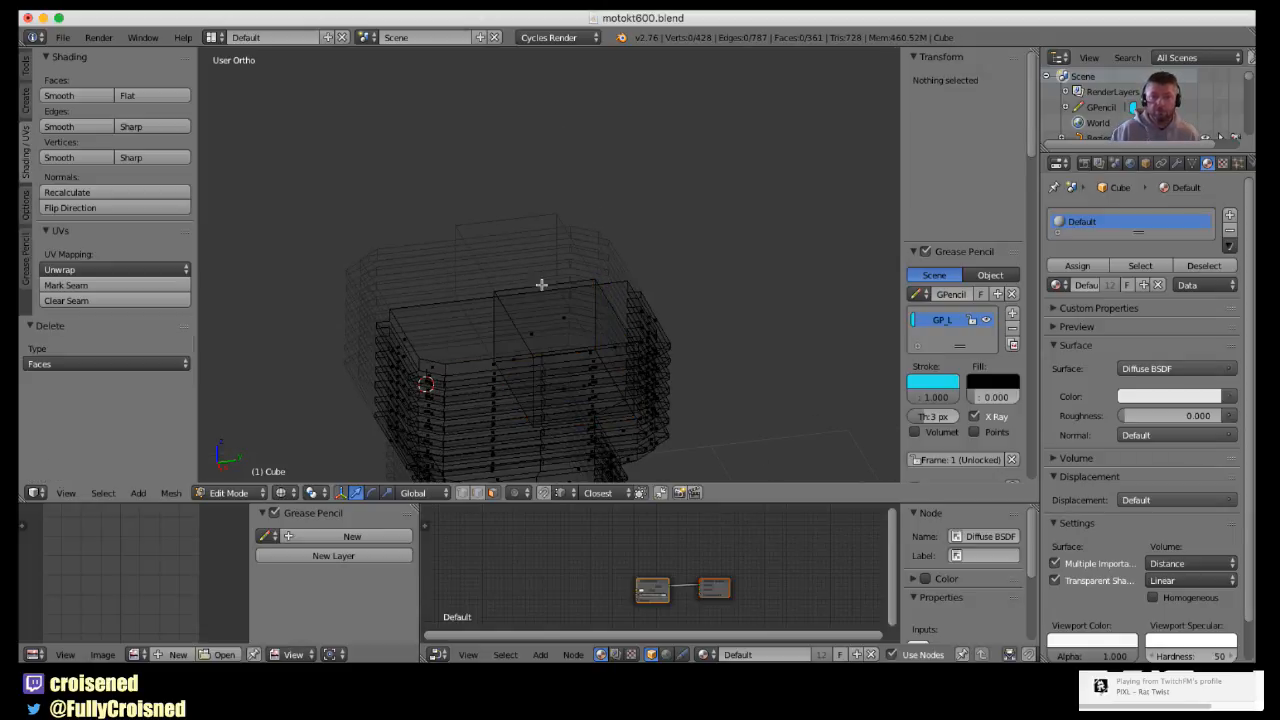
left_click(462, 493)
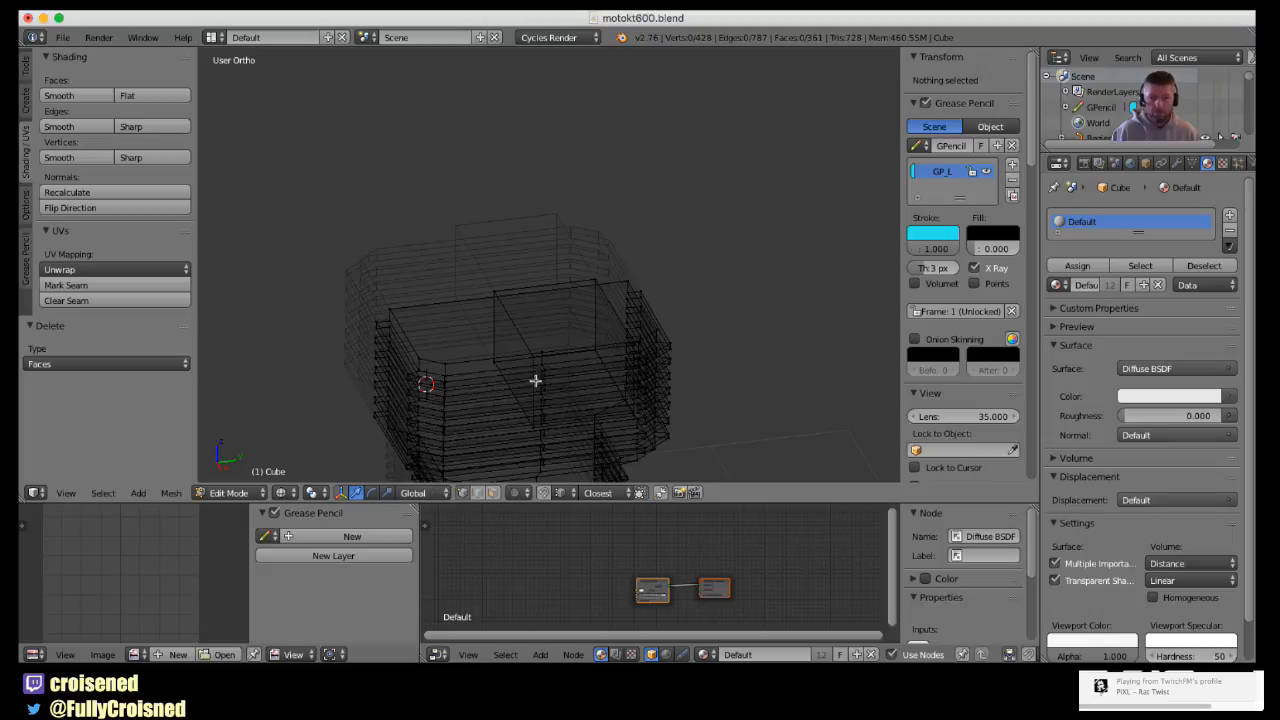
mouse_move(536, 379)
middle_mouse_down()
mouse_move(616, 383)
mouse_move(600, 397)
mouse_move(557, 346)
middle_mouse_up()
key("z")
- Compare the block and its added box with the engine in the right and left reference photos in Object Mode
key("Tab")
key("KP_3")
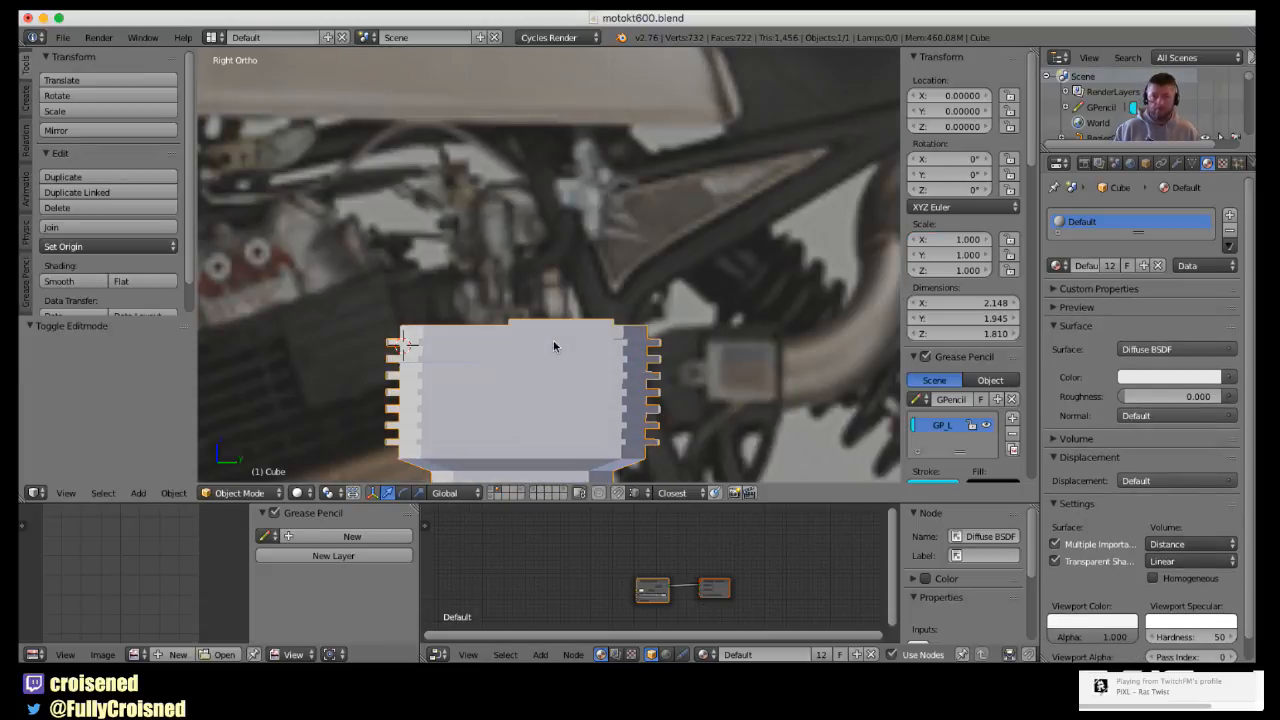
key("ctrl+KP_3")
scroll(571, 347, "down", 2)
middle_click_drag(597, 352, 526, 294, "shift")
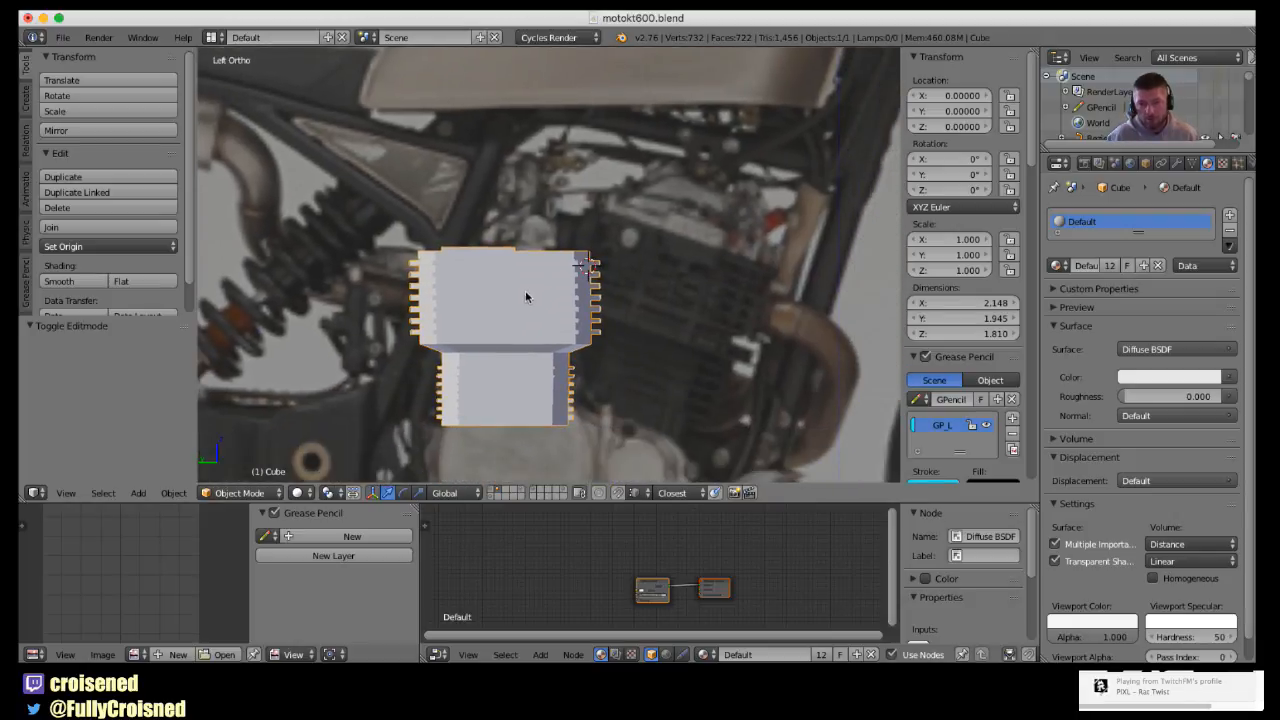
scroll(611, 351, "up", 2)
mouse_move(611, 351)
middle_mouse_down()
mouse_move(577, 360)
mouse_move(615, 359)
middle_mouse_up()
key("ctrl+KP_3")
scroll(620, 355, "down", 1)
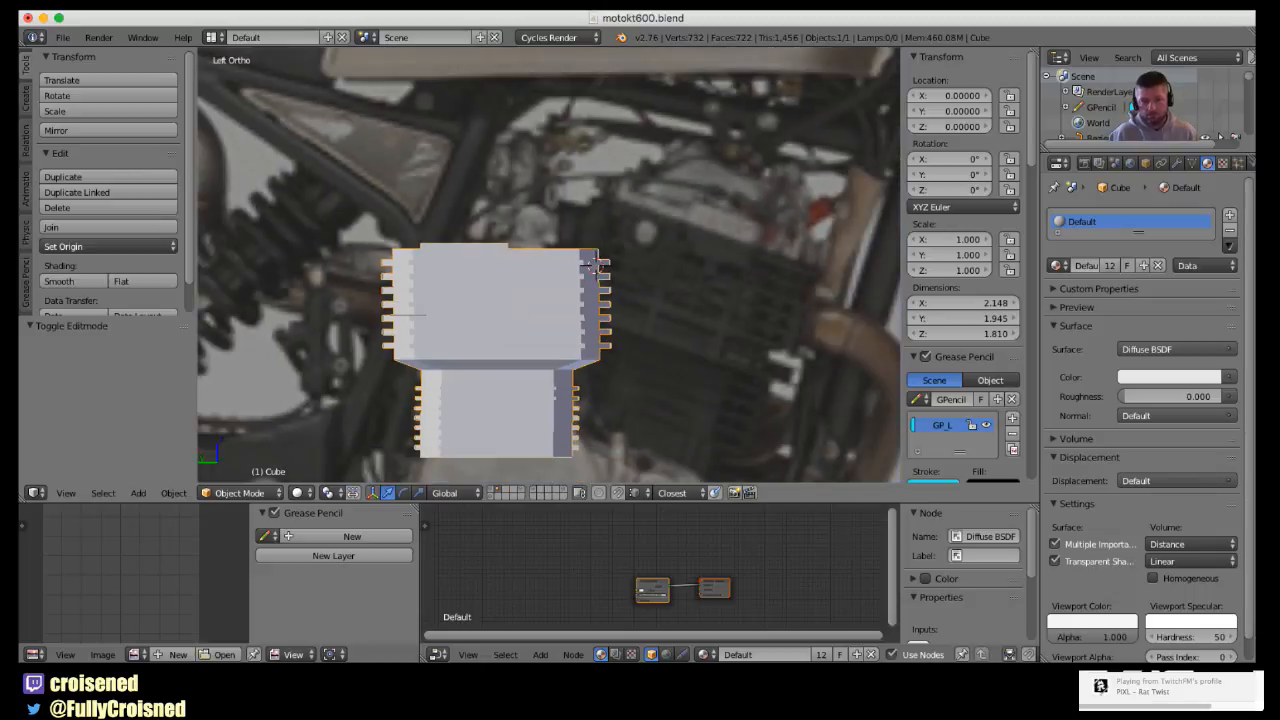
middle_click_drag(532, 346, 190, 359, "shift")
scroll(542, 327, "up", 2)
- Select the whole added box in Edit Mode and shorten it along X by a factor of about 0.9
key("Tab")
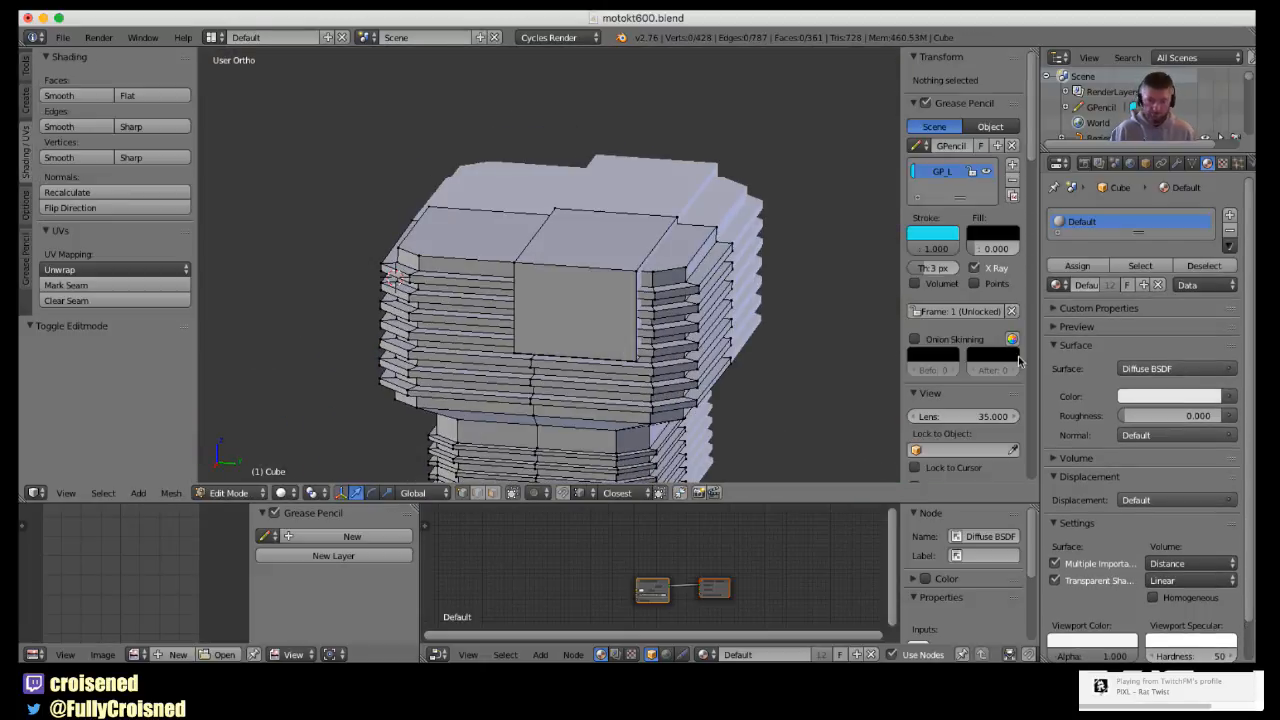
middle_click_drag(605, 315, 508, 318)
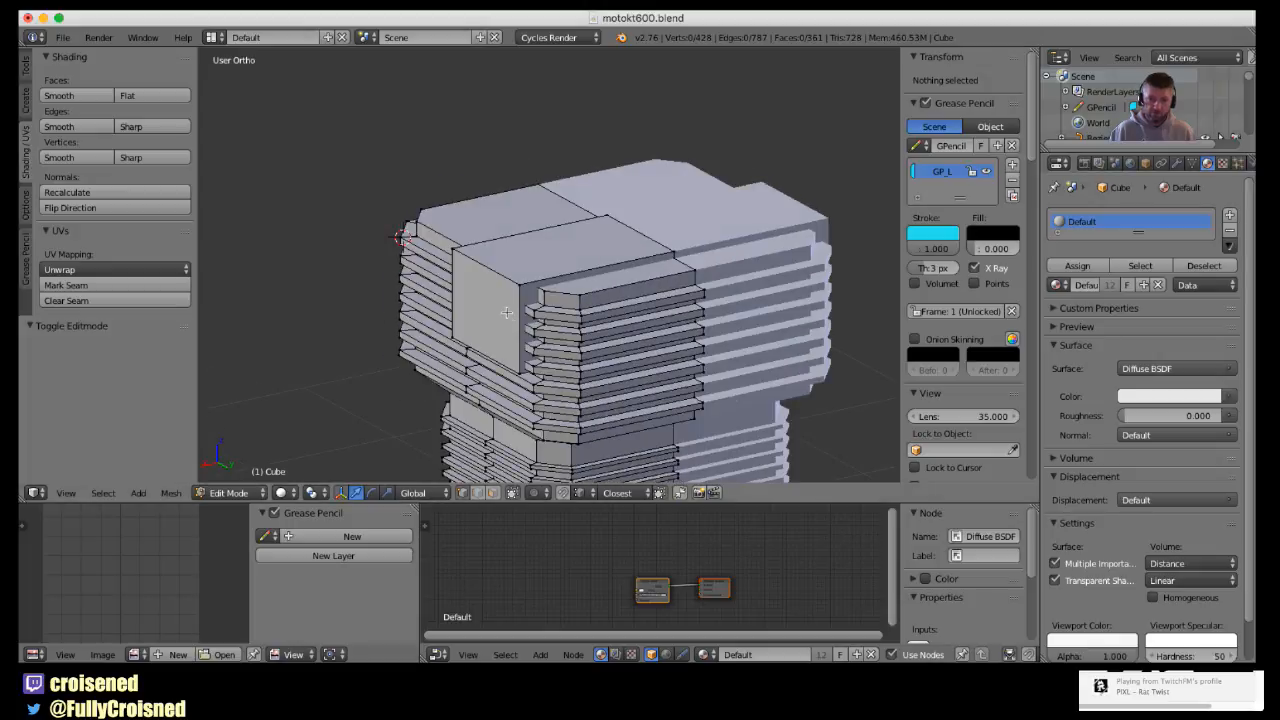
right_click(514, 292)
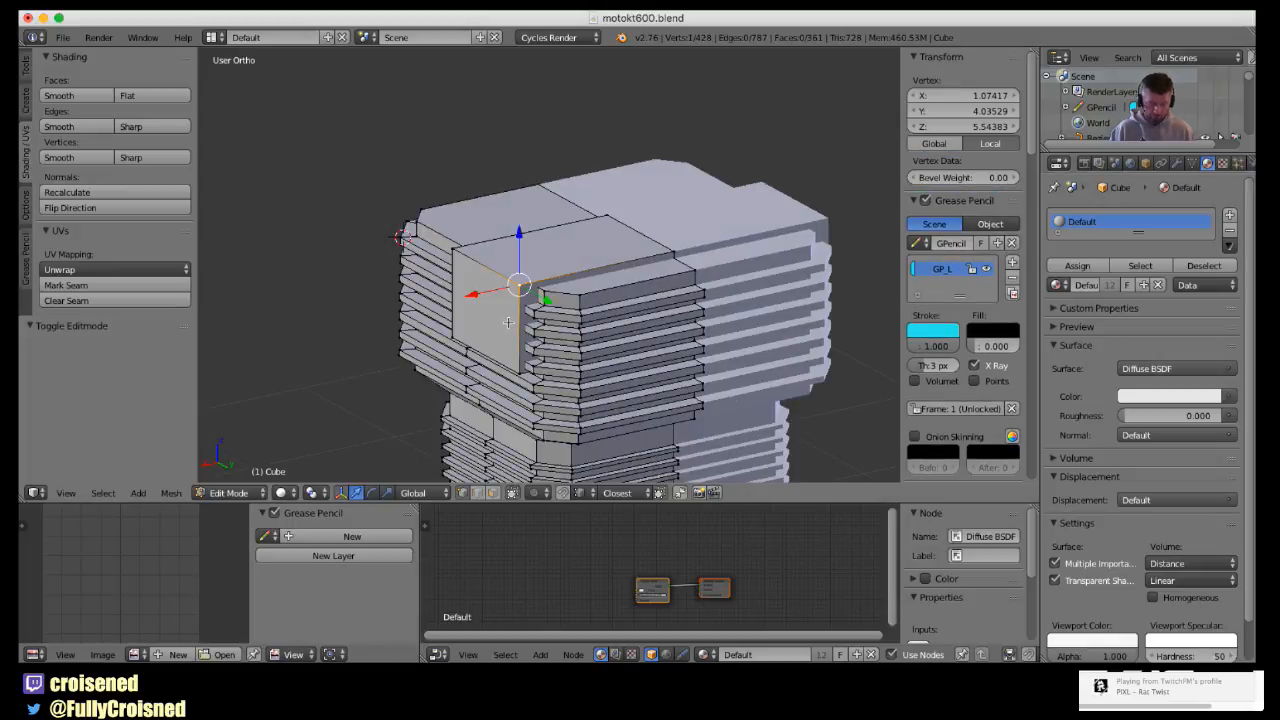
key("l")
scroll(508, 340, "up", 2)
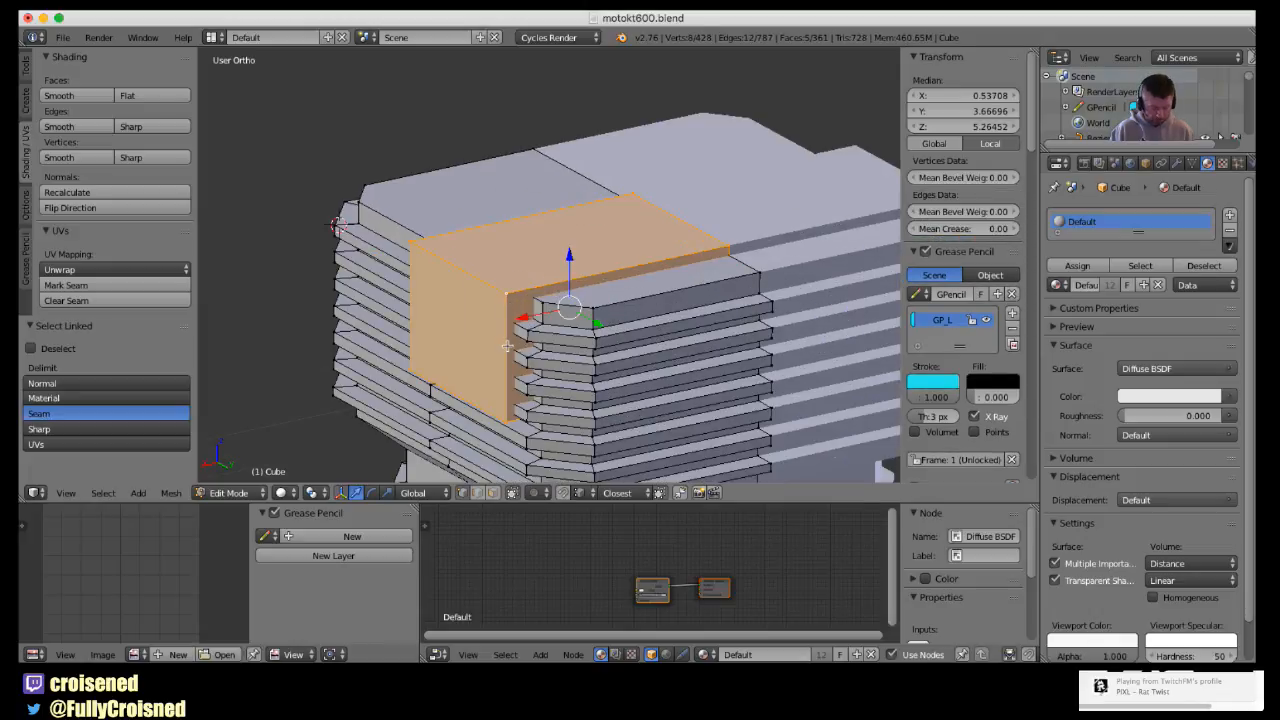
key("s")
key("x")
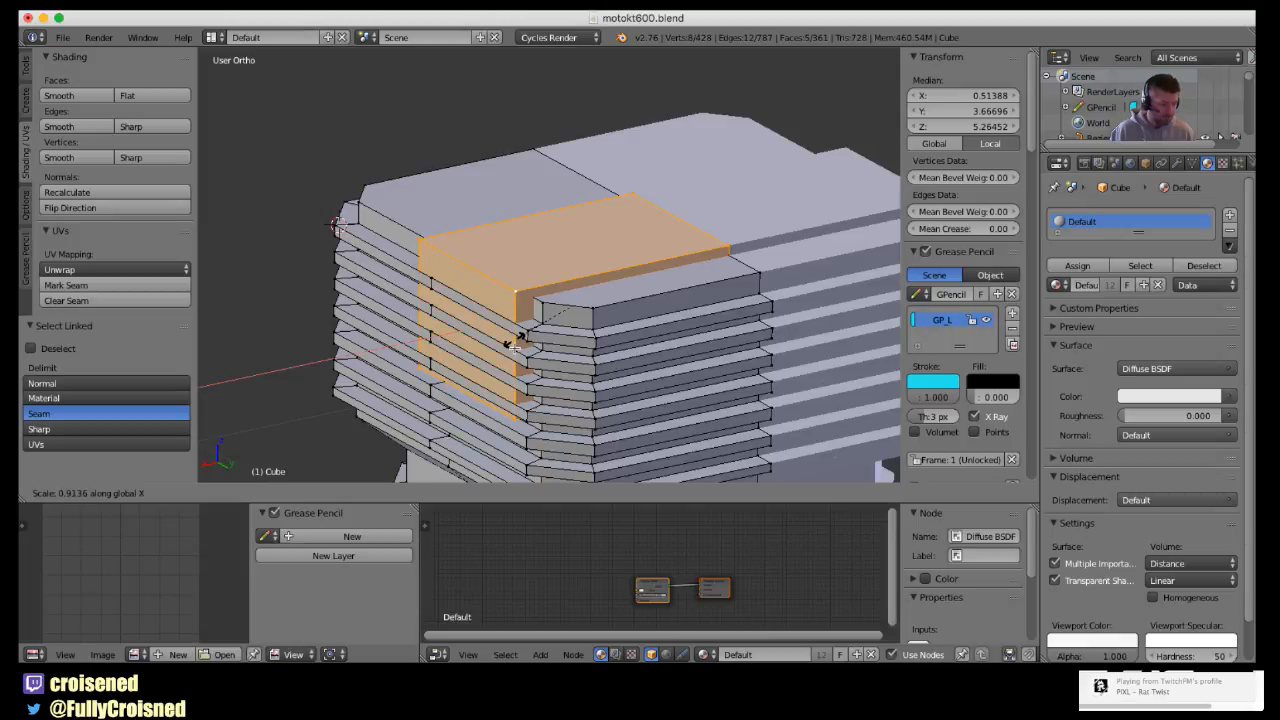
left_click(514, 348)
scroll(499, 348, "down", 2)
- Check the shortened box on the cylinder block in Object Mode against the right-side reference photo and from an angle
key("Tab")
middle_click_drag(499, 346, 452, 374)
key("KP_3")
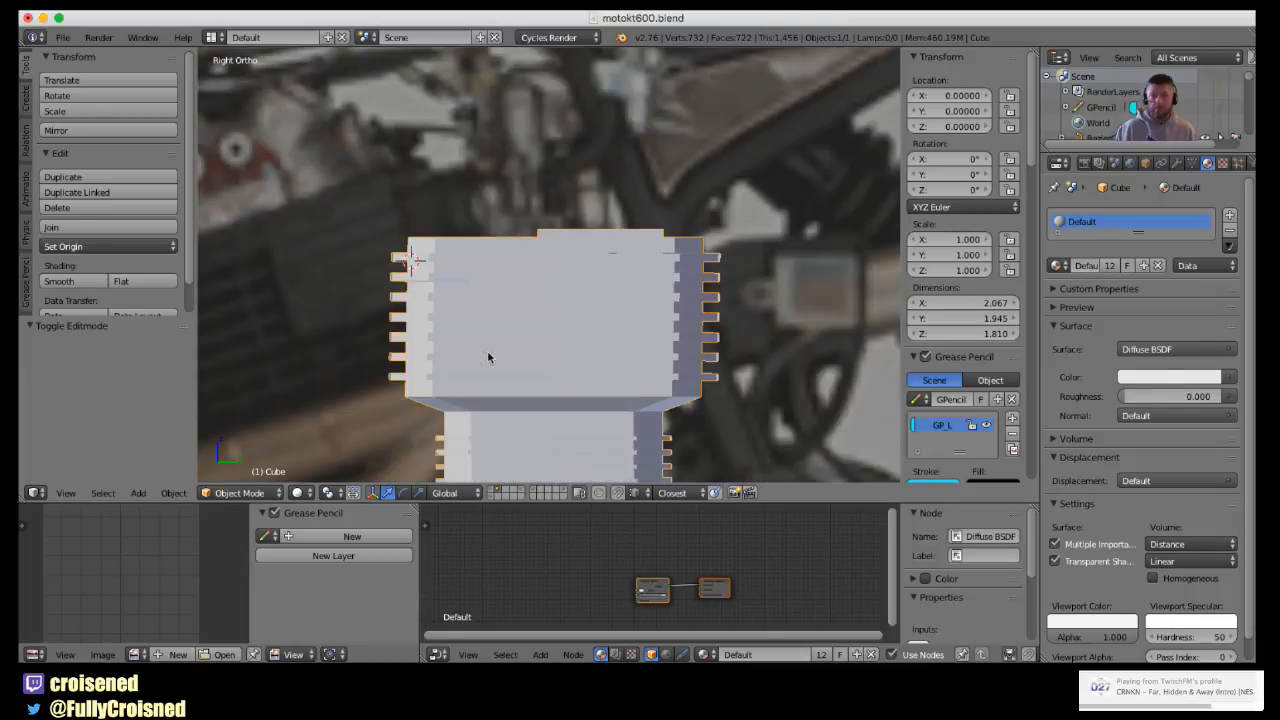
scroll(366, 309, "down", 4)
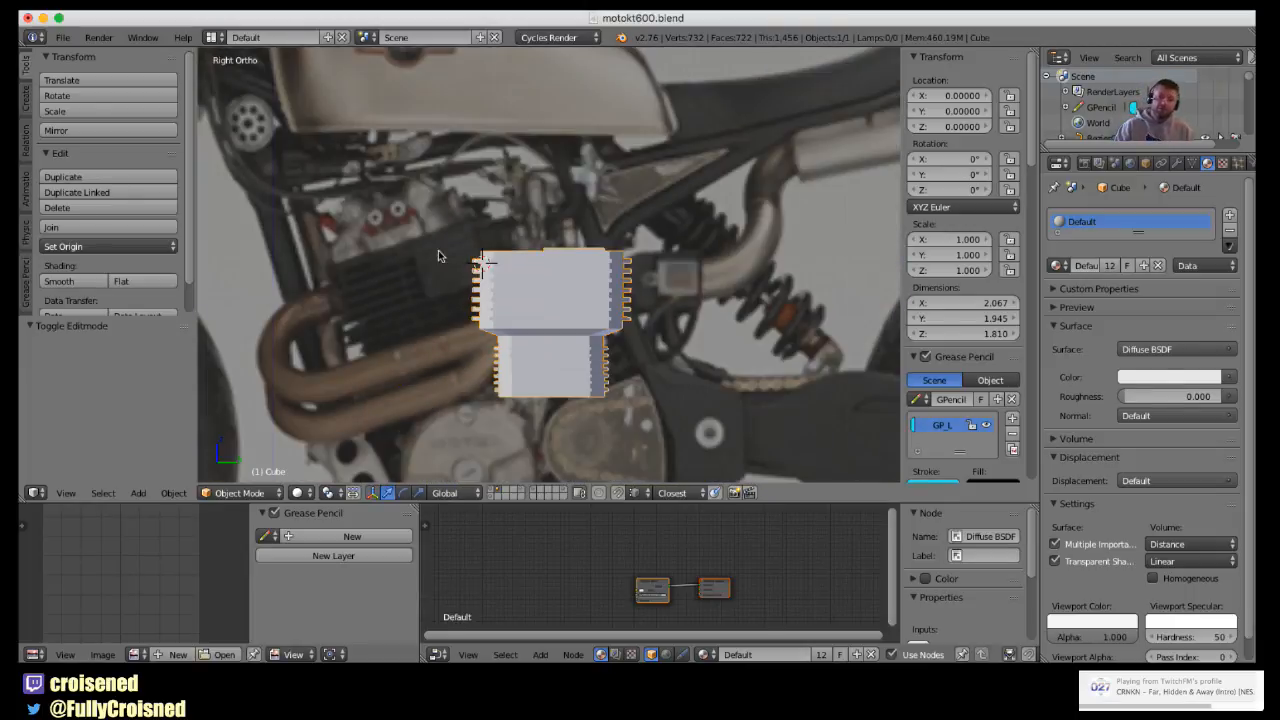
scroll(443, 320, "up", 3)
middle_click_drag(466, 334, 522, 340)
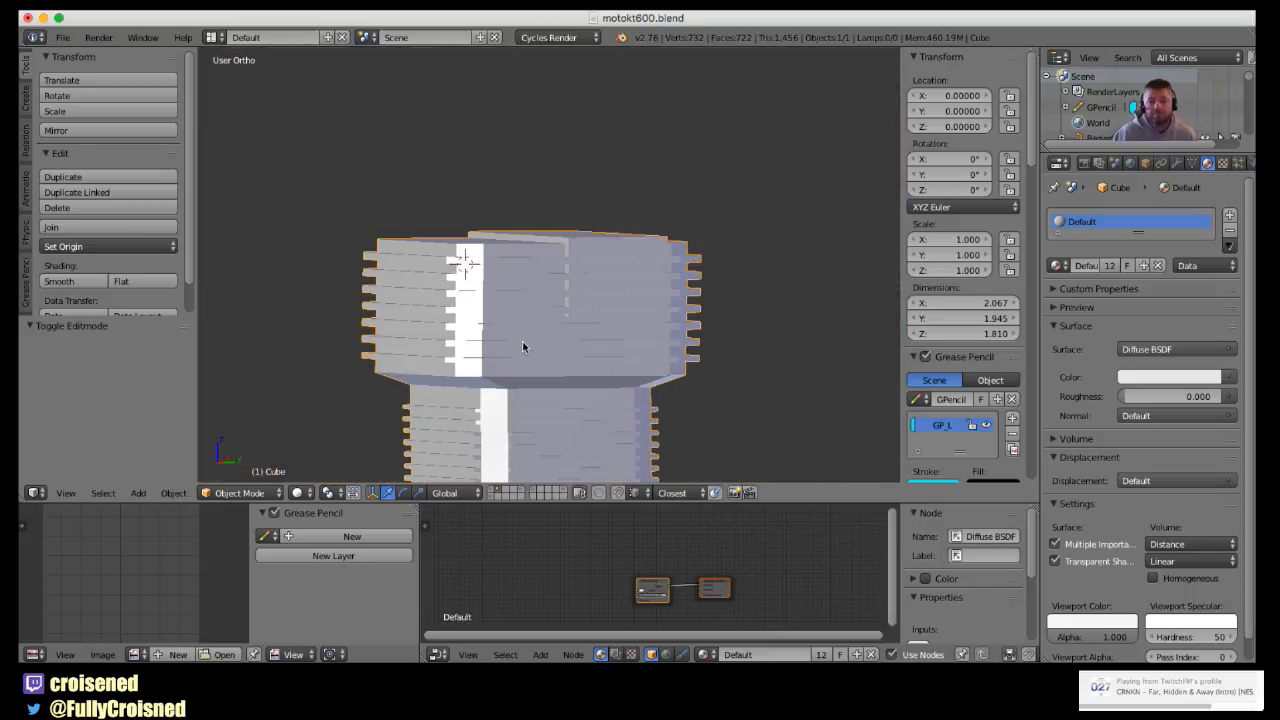
scroll(796, 397, "down", 2)
- Enable Matcap shading for the 3D viewport
scroll(950, 418, "down", 10)
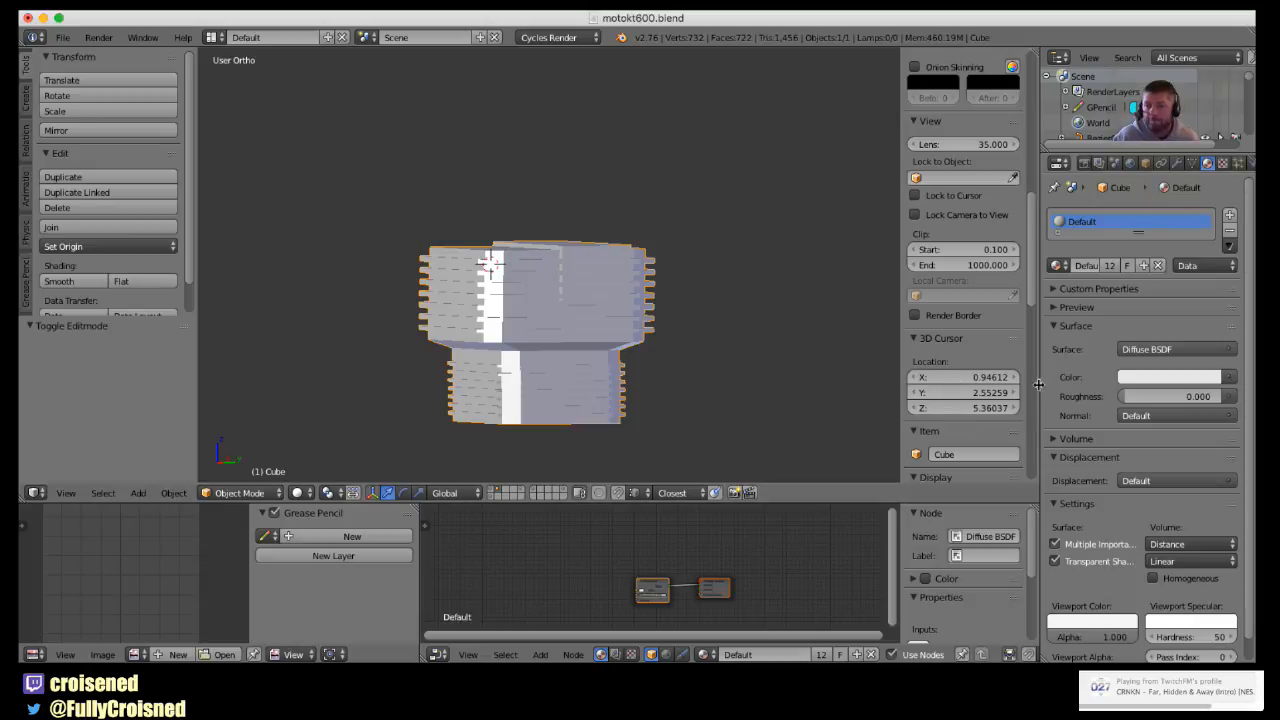
scroll(963, 523, "down", 3)
scroll(962, 523, "up", 3)
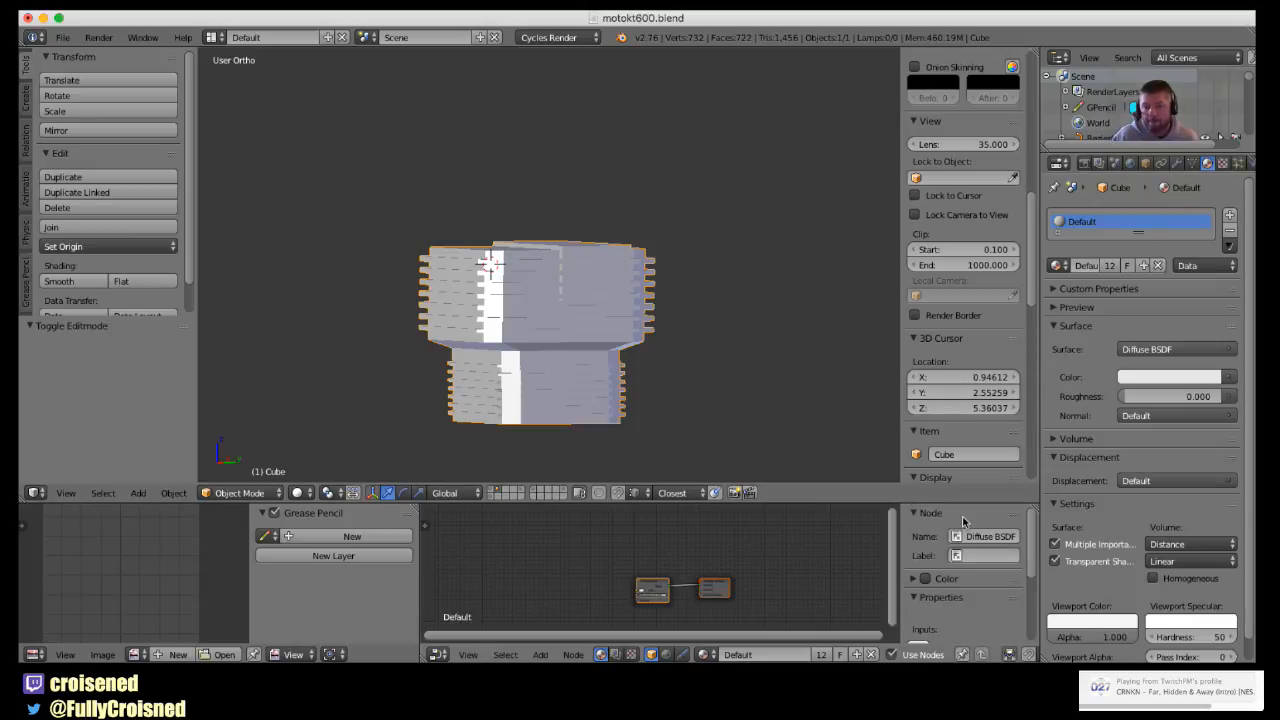
scroll(966, 430, "down", 5)
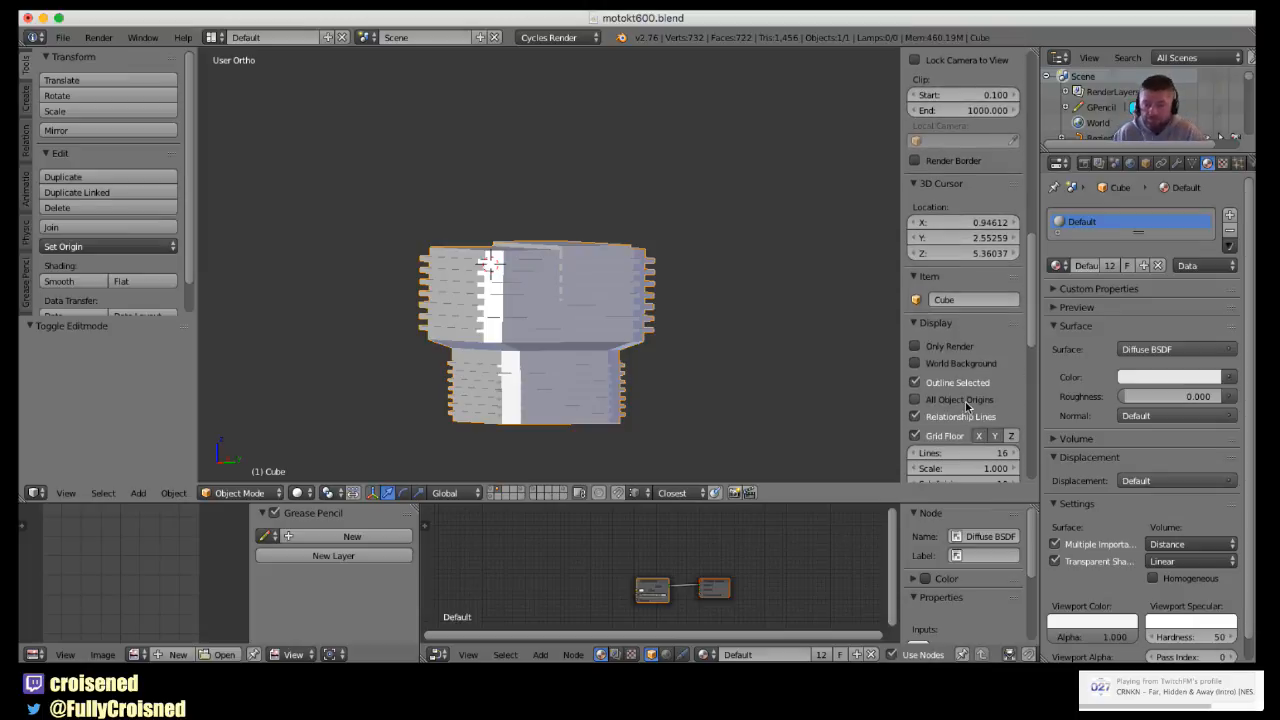
scroll(966, 405, "down", 5)
left_click(915, 358)
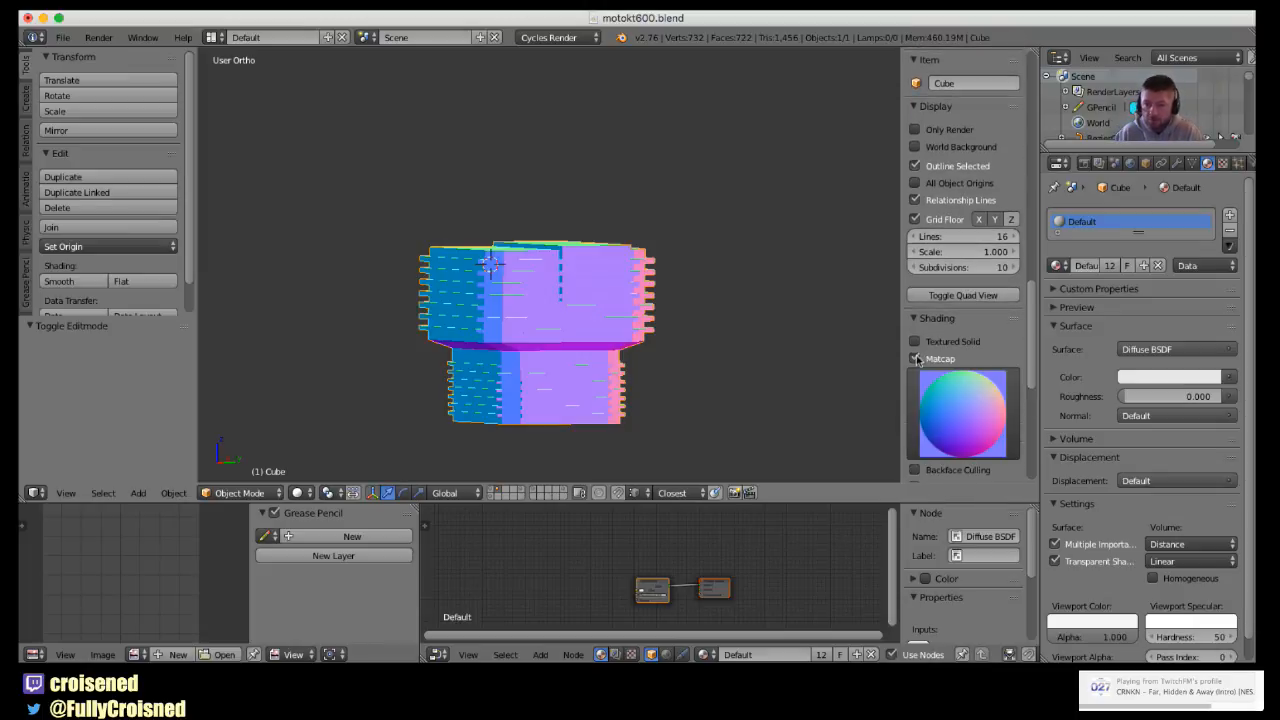
scroll(772, 351, "up", 3)
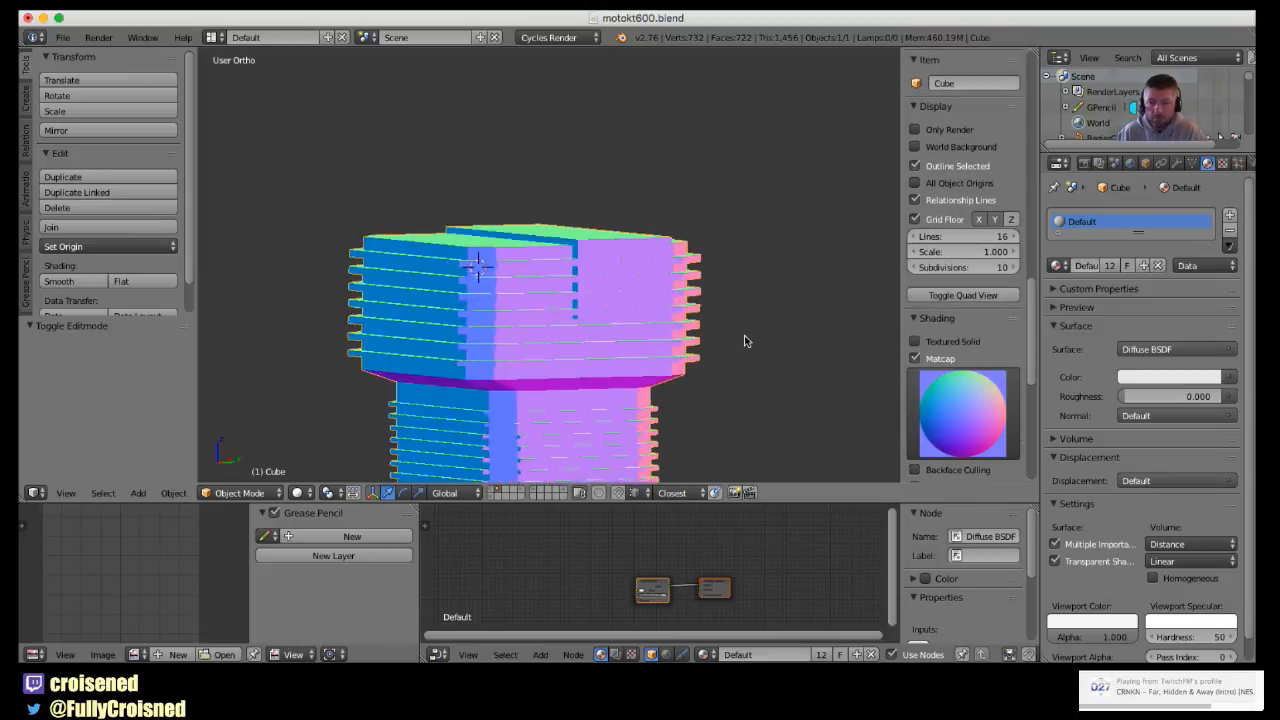
- Change the viewport matcap to the silver brushed-metal sphere and view the engine block with it
scroll(744, 341, "down", 3)
left_click(932, 396)
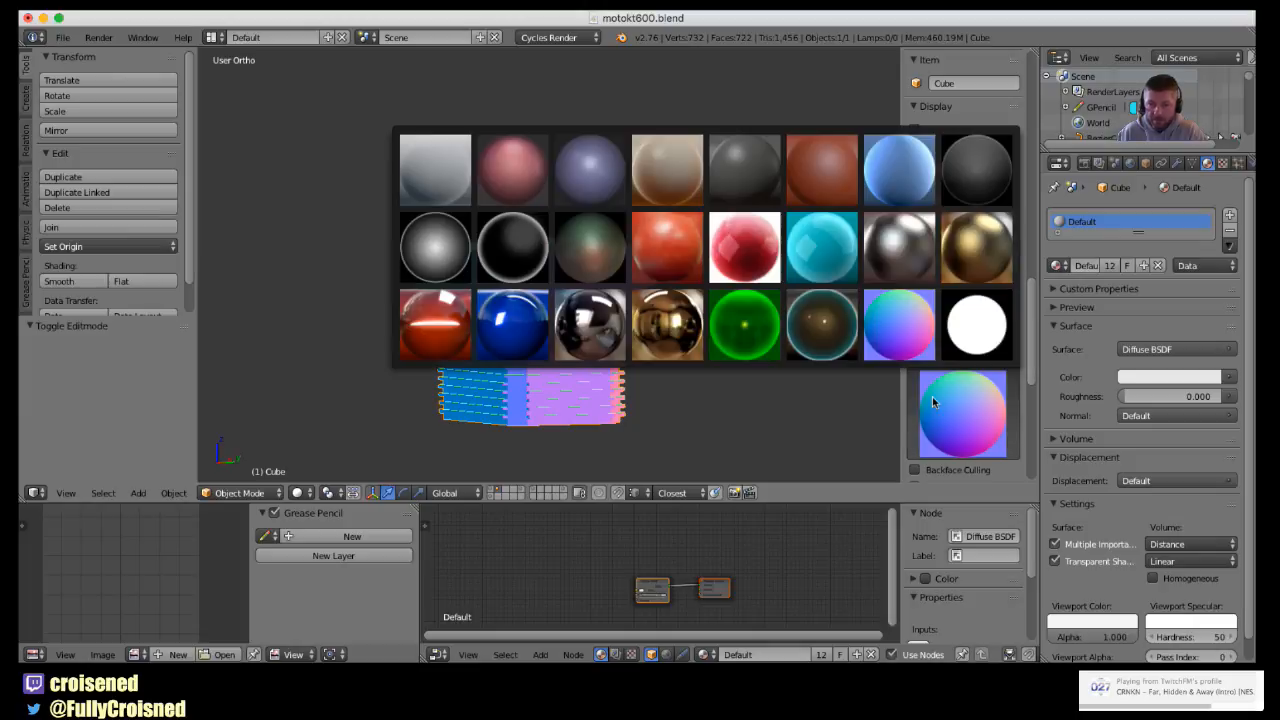
left_click(898, 279)
middle_click_drag(823, 283, 774, 323)
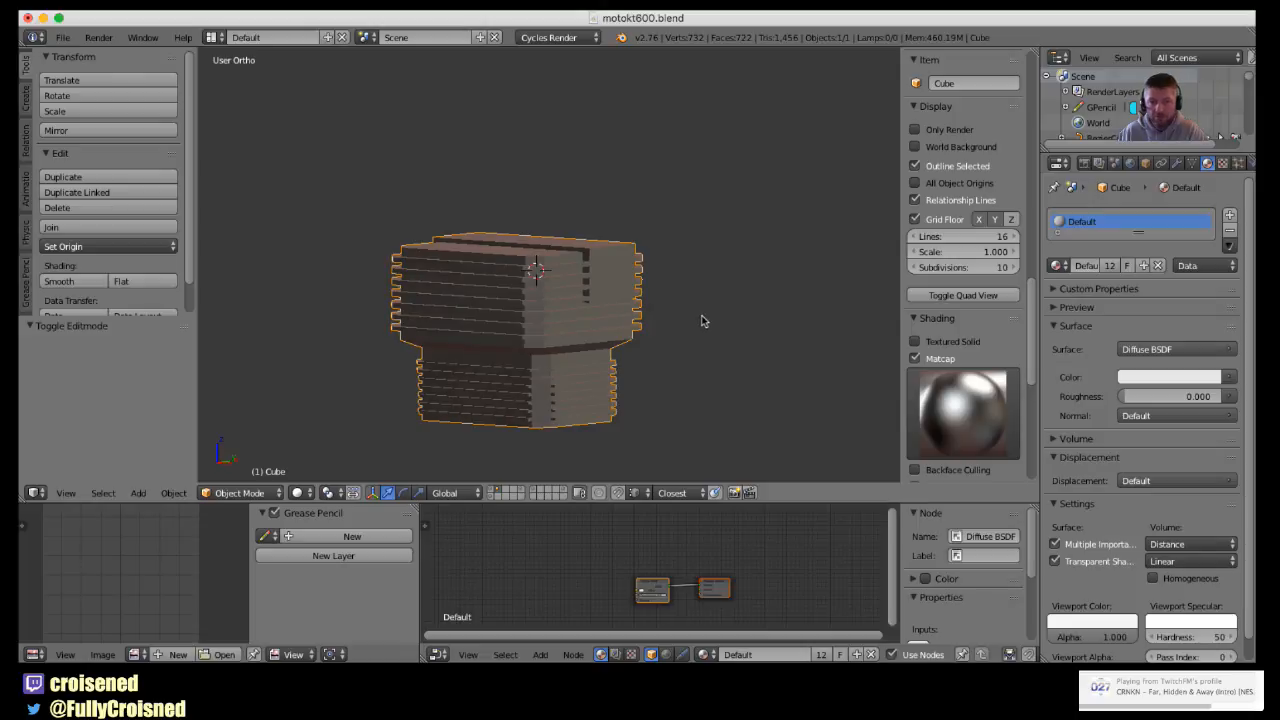
- Try to bevel the outer top edge of the raised box on the cylinder block in Edit Mode
scroll(702, 321, "up", 4)
middle_click_drag(670, 271, 452, 297)
key("Tab")
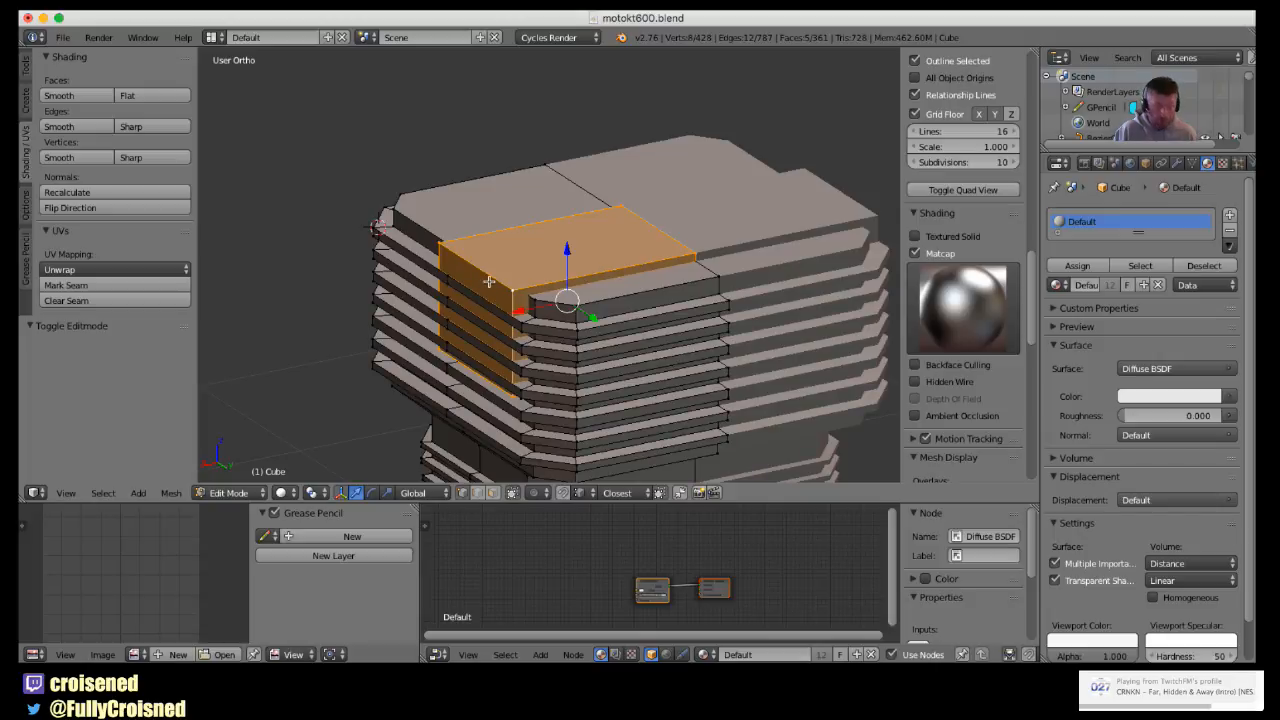
right_click(490, 285)
scroll(495, 305, "up", 2)
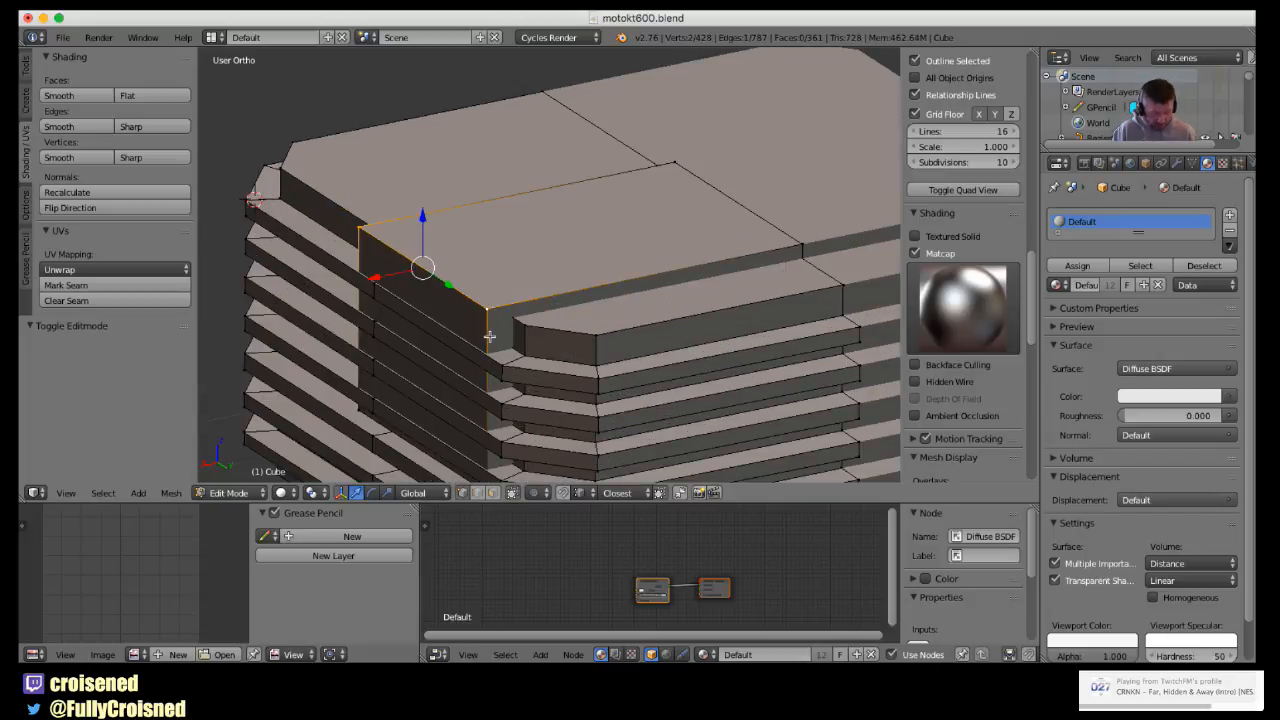
key("ctrl+b")
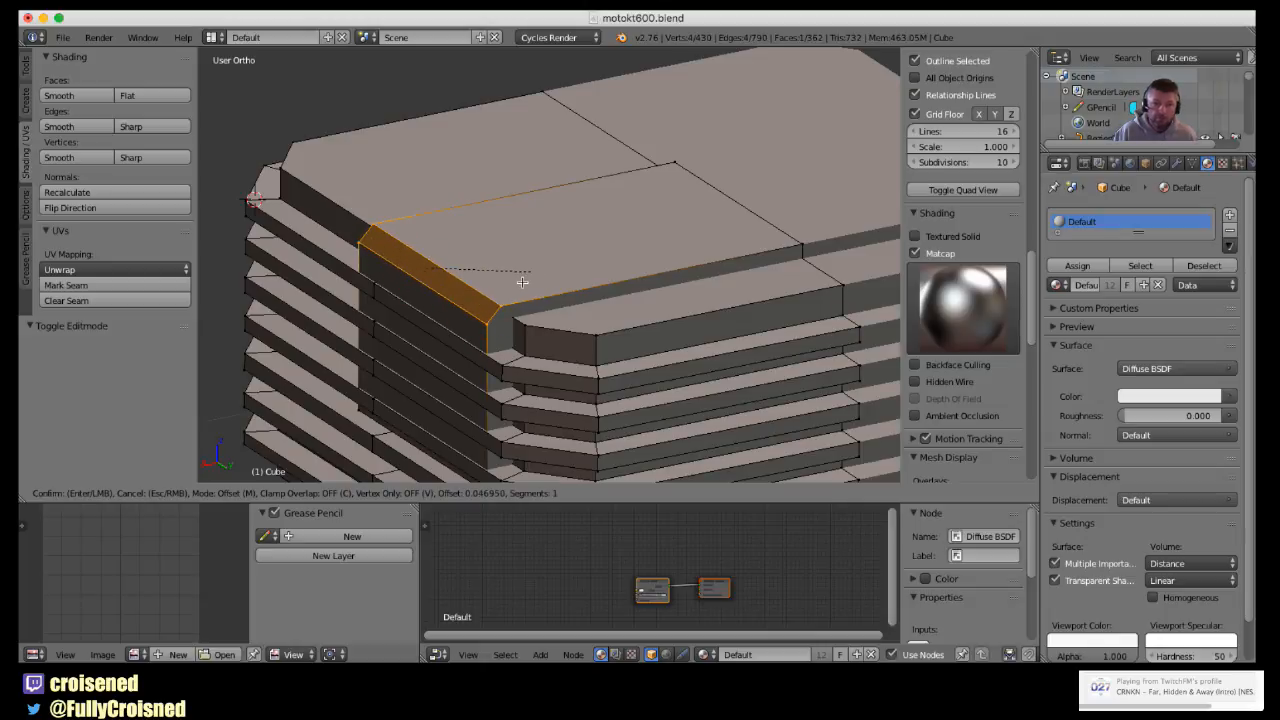
left_click(517, 290)
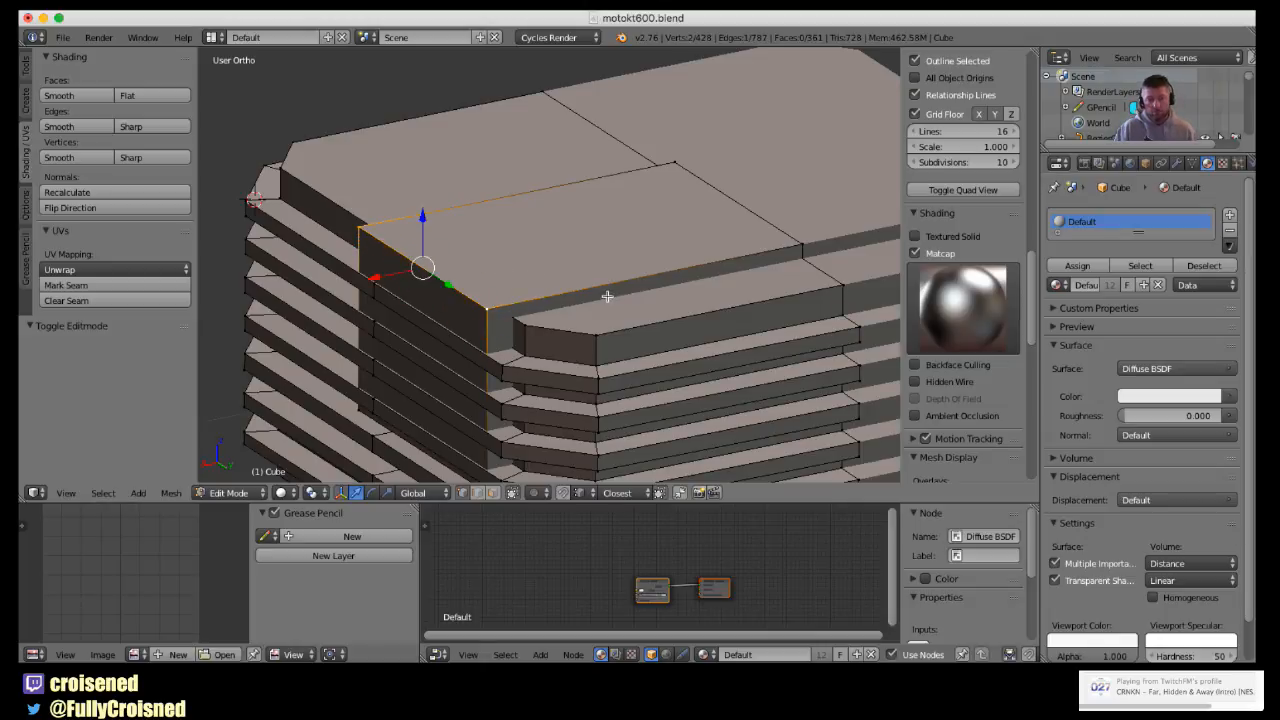
- Check the cylinder block in Object Mode from an angle and against the front and left-side reference photos
key("Tab")
scroll(609, 346, "down", 3)
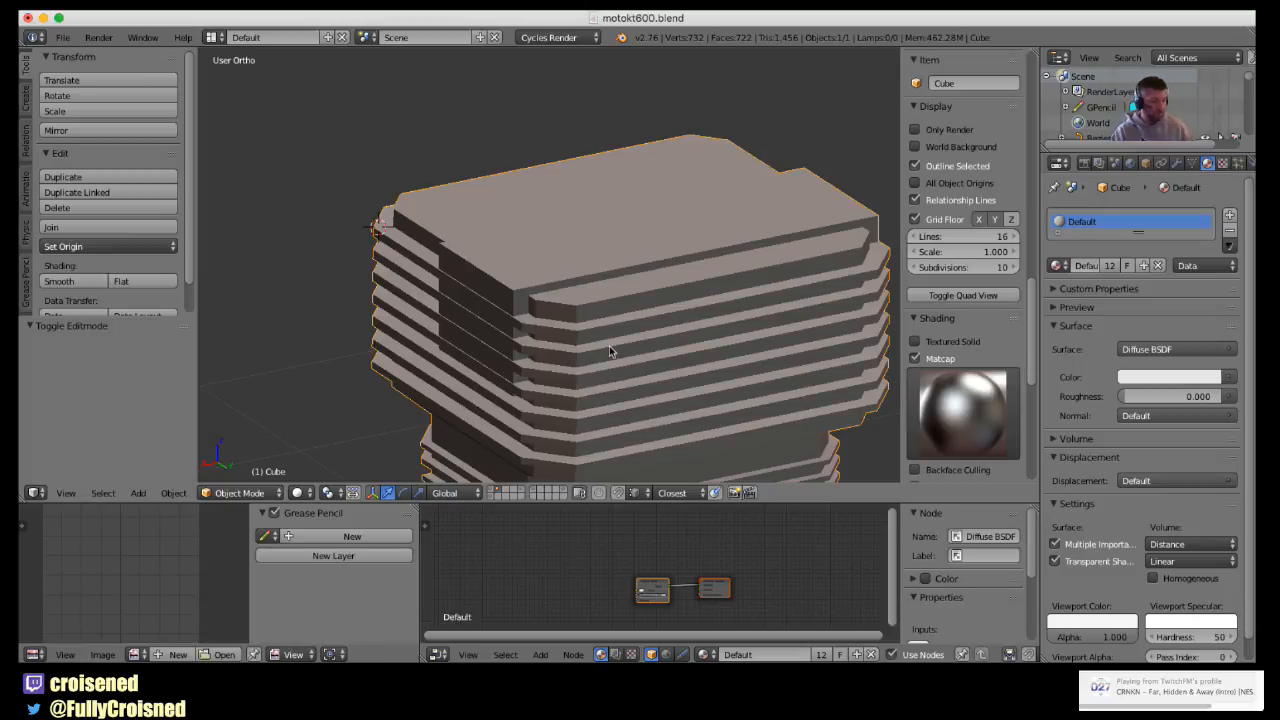
scroll(646, 338, "down", 3)
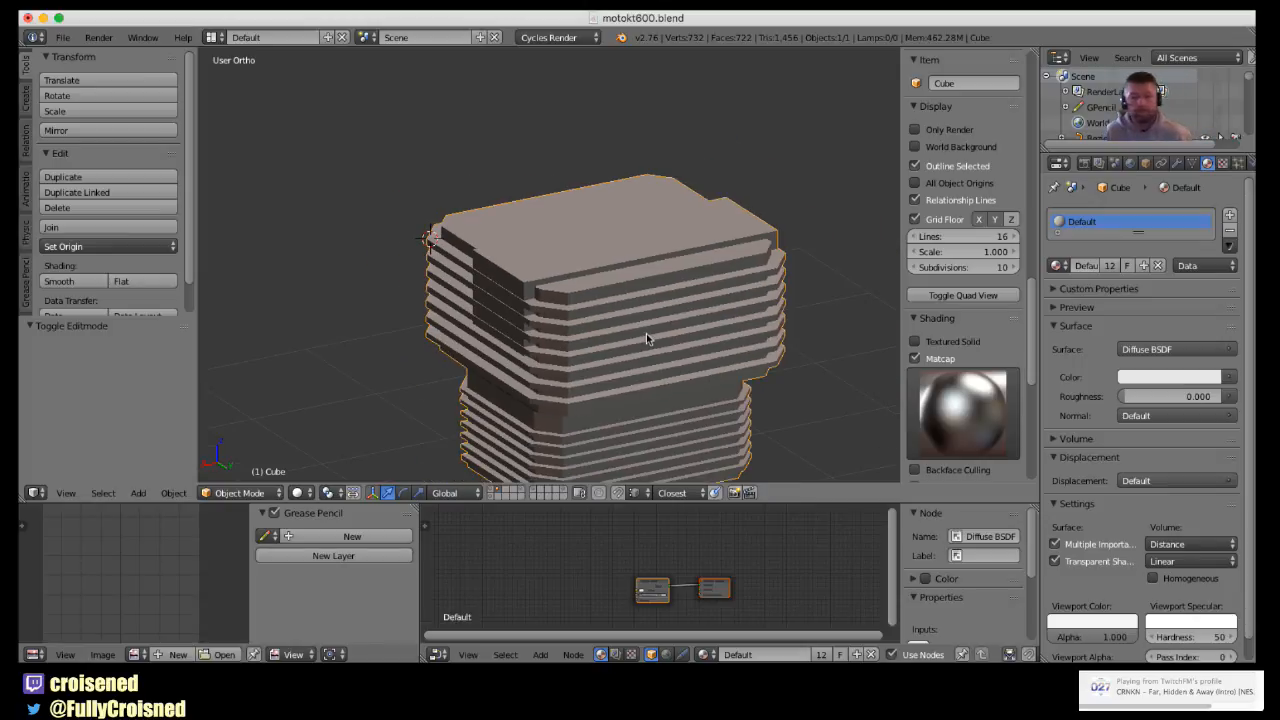
key("KP_1")
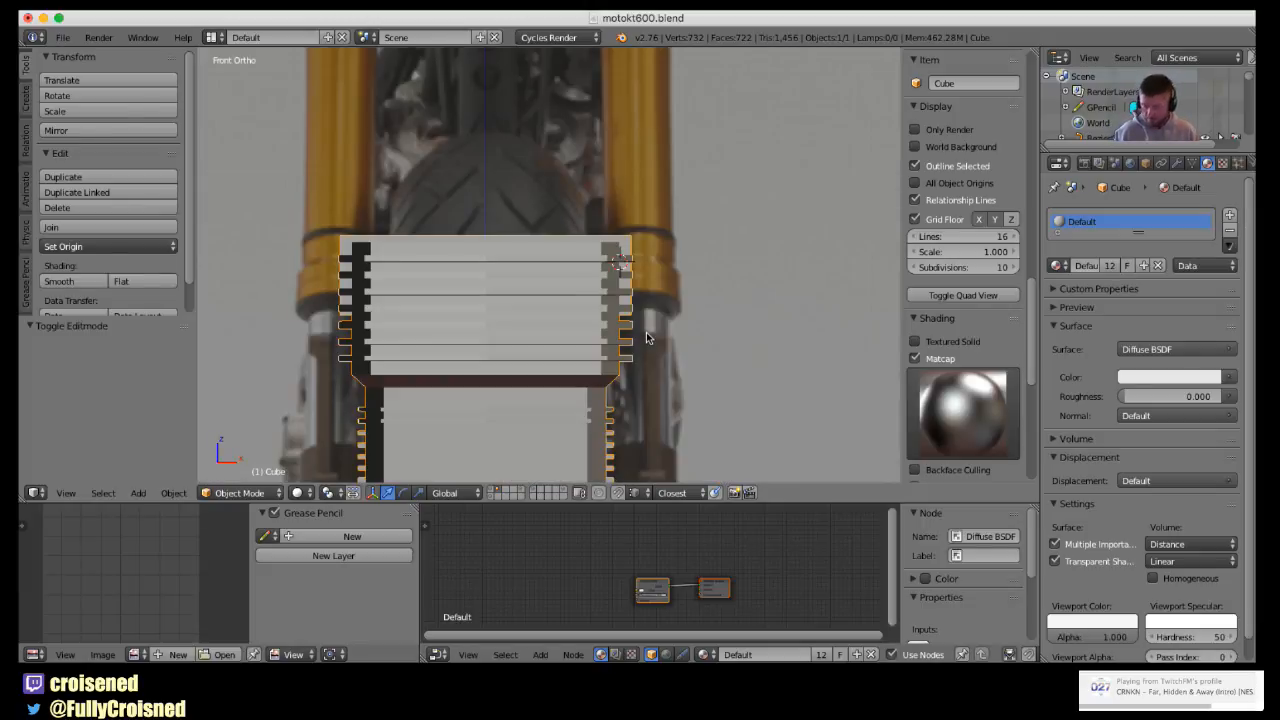
key("ctrl+KP_3")
scroll(630, 350, "down", 2)
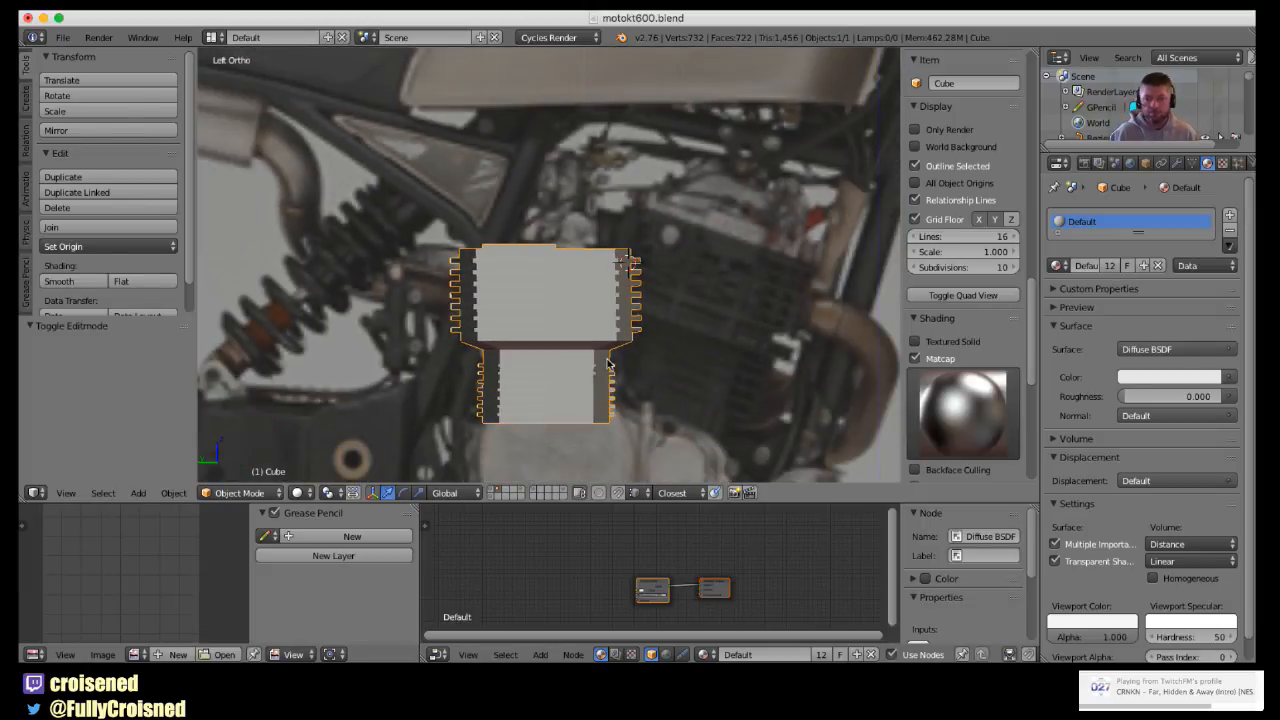
scroll(608, 365, "down", 3)
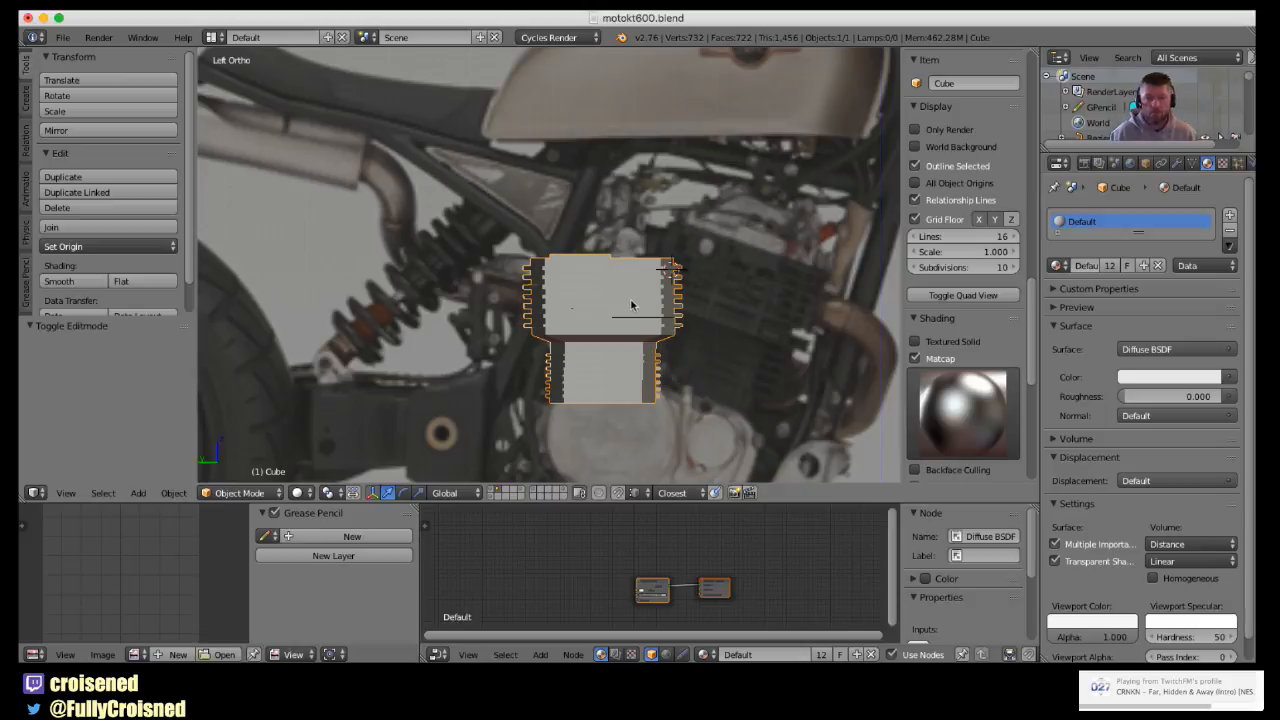
- Change the viewport matcap to the dark brown sphere with the teal rim
scroll(630, 302, "up", 1)
left_click(962, 412)
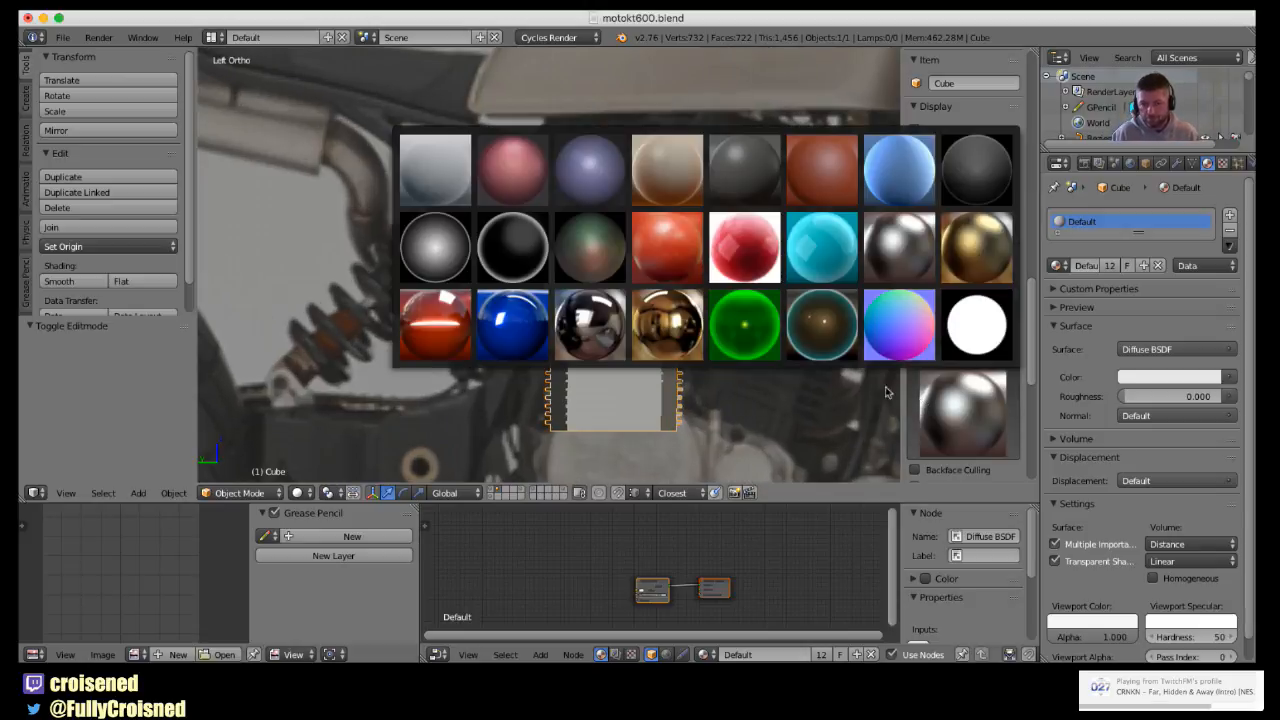
left_click(821, 322)
- Examine the cylinder block with the new matcap from several angles, in isolation and against the right-side reference photo
middle_click_drag(703, 349, 628, 311)
scroll(626, 362, "up", 3)
scroll(643, 348, "down", 2)
key("KP_3")
scroll(637, 350, "up", 3)
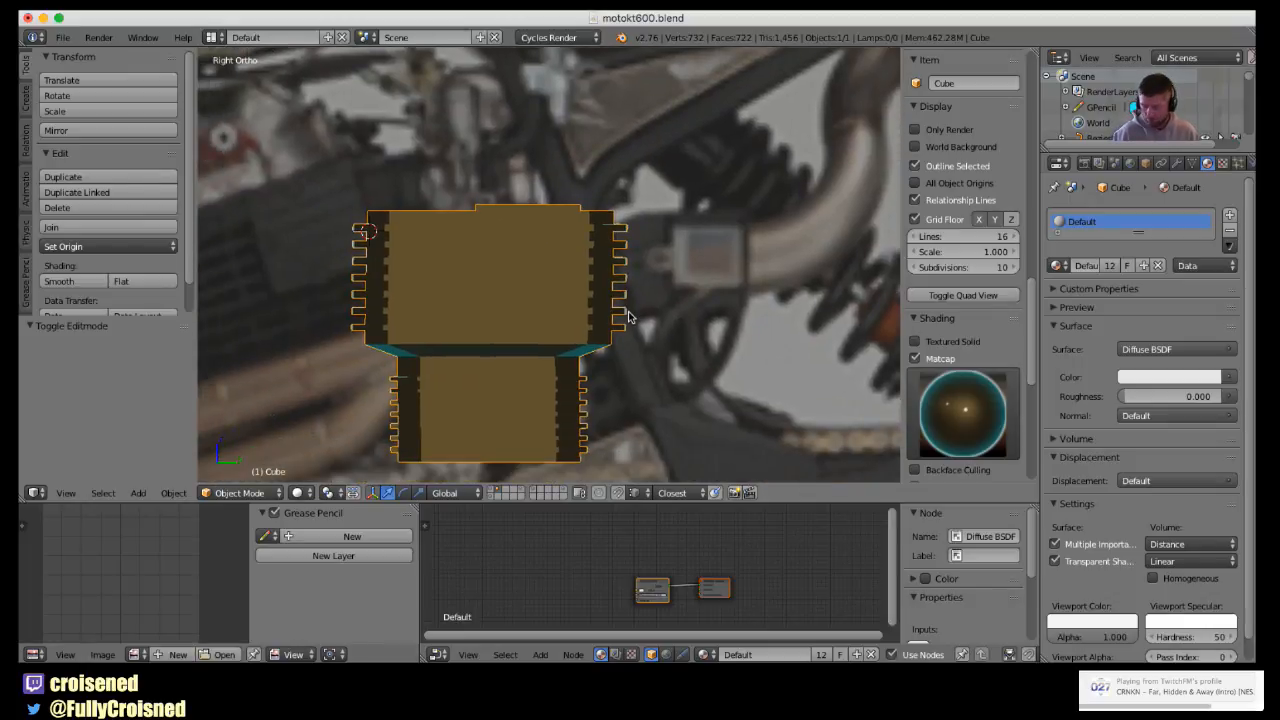
key("KP_Divide")
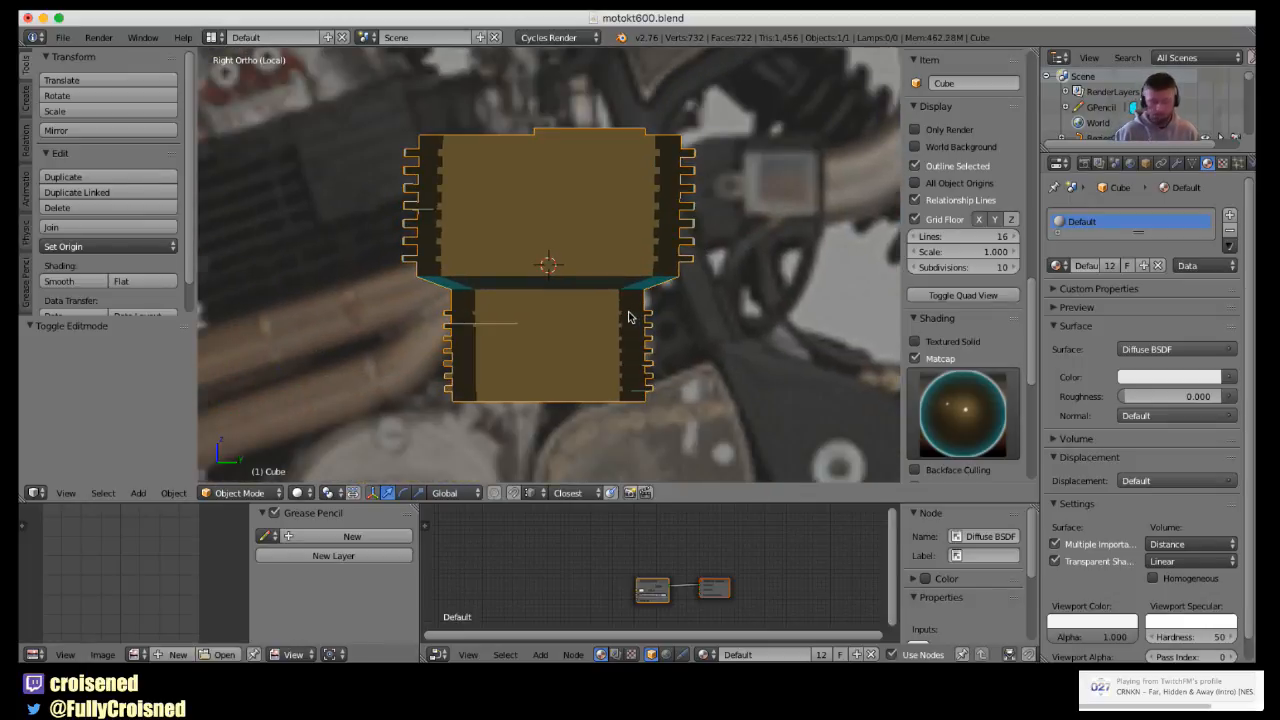
key("KP_Divide")
key("KP_4")
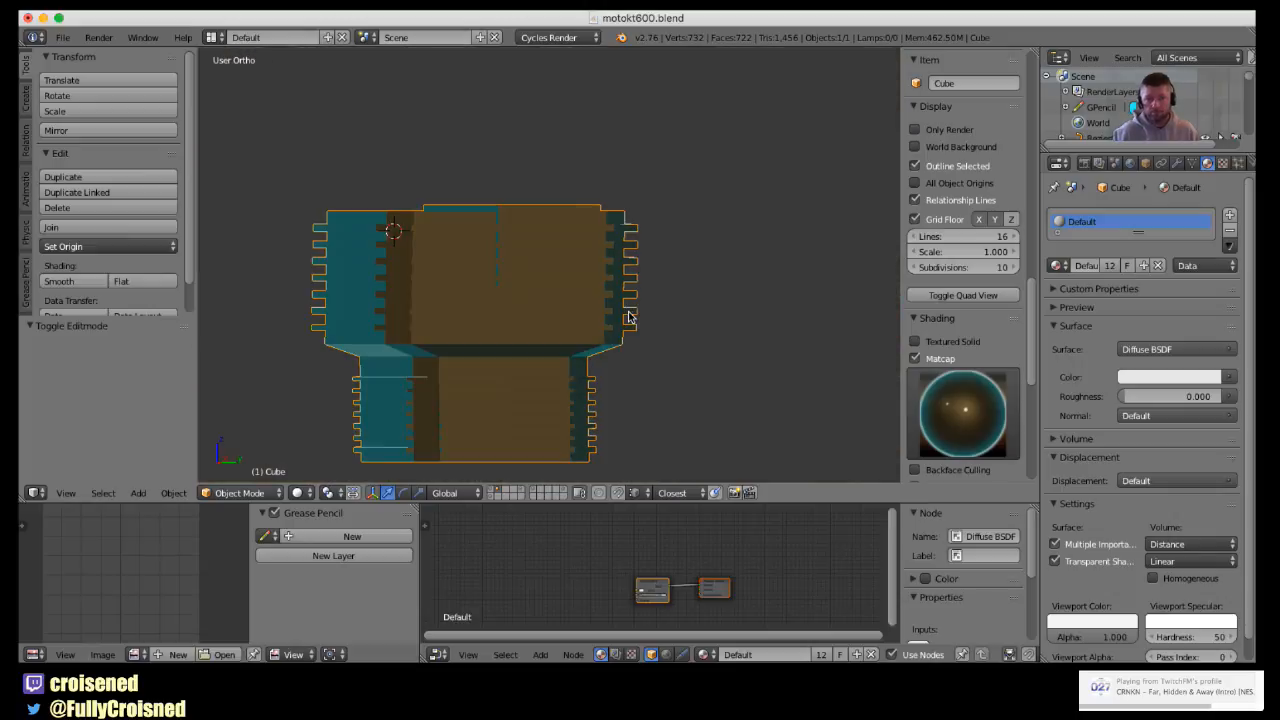
key("KP_6")
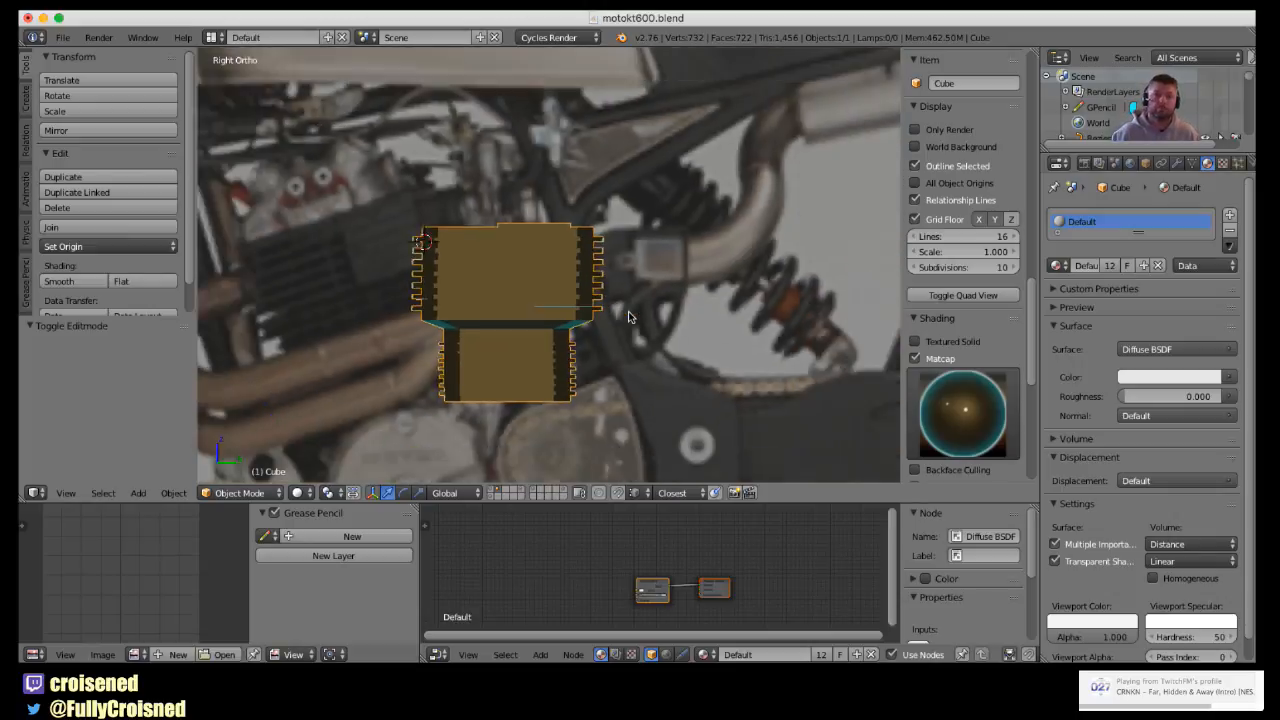
scroll(587, 340, "down", 2)
middle_click_drag(587, 340, 648, 350, "shift")
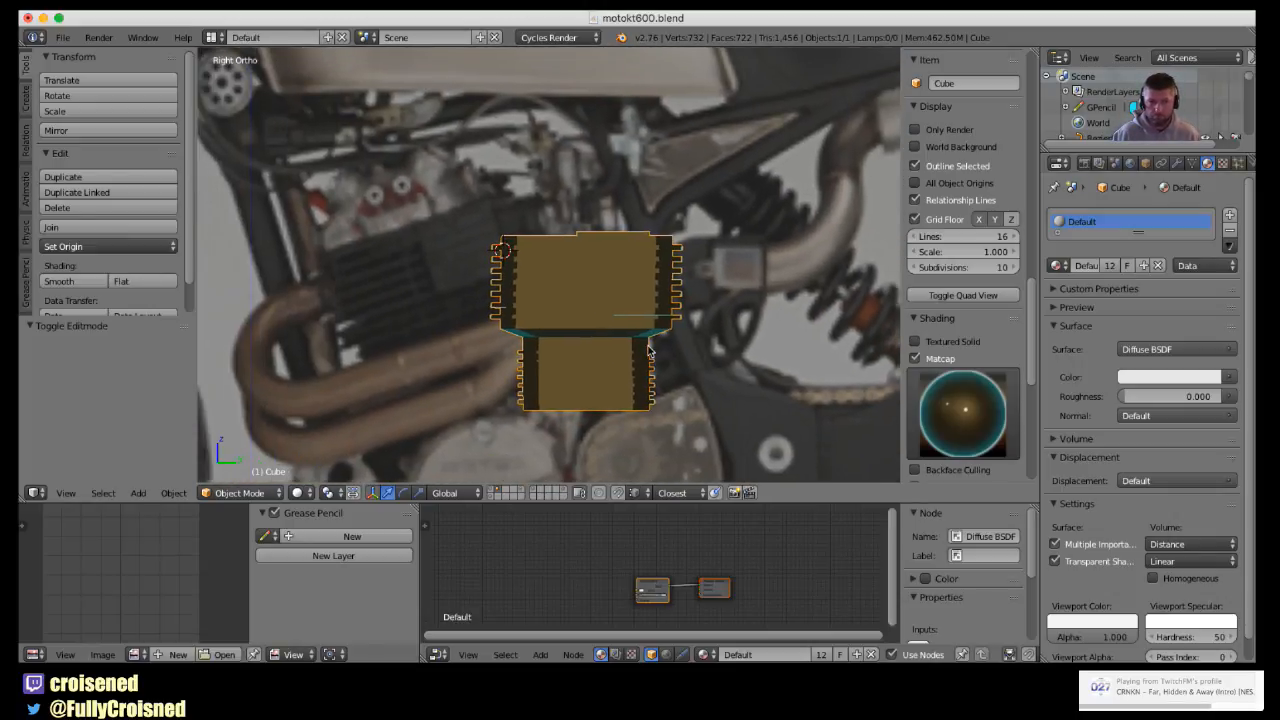
- Select the whole raised box in Edit Mode using wireframe display and view it from the right side
key("Tab")
scroll(620, 347, "up", 1)
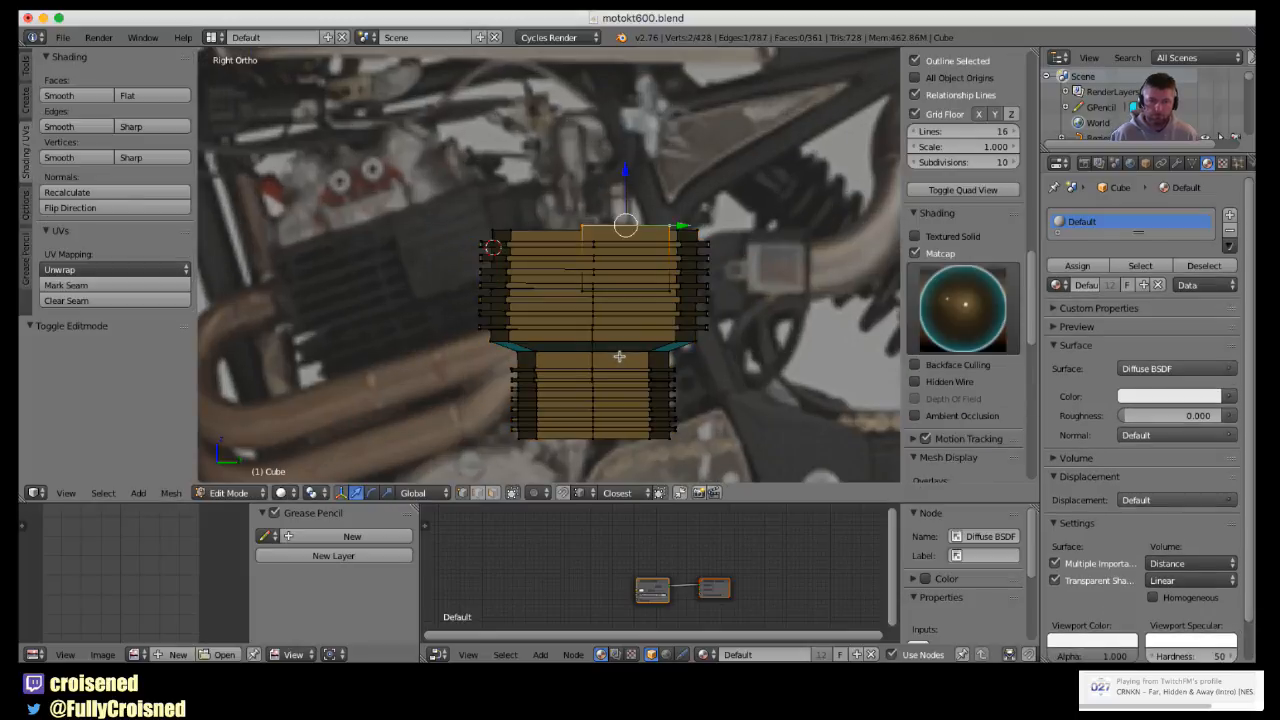
key("z")
key("Tab")
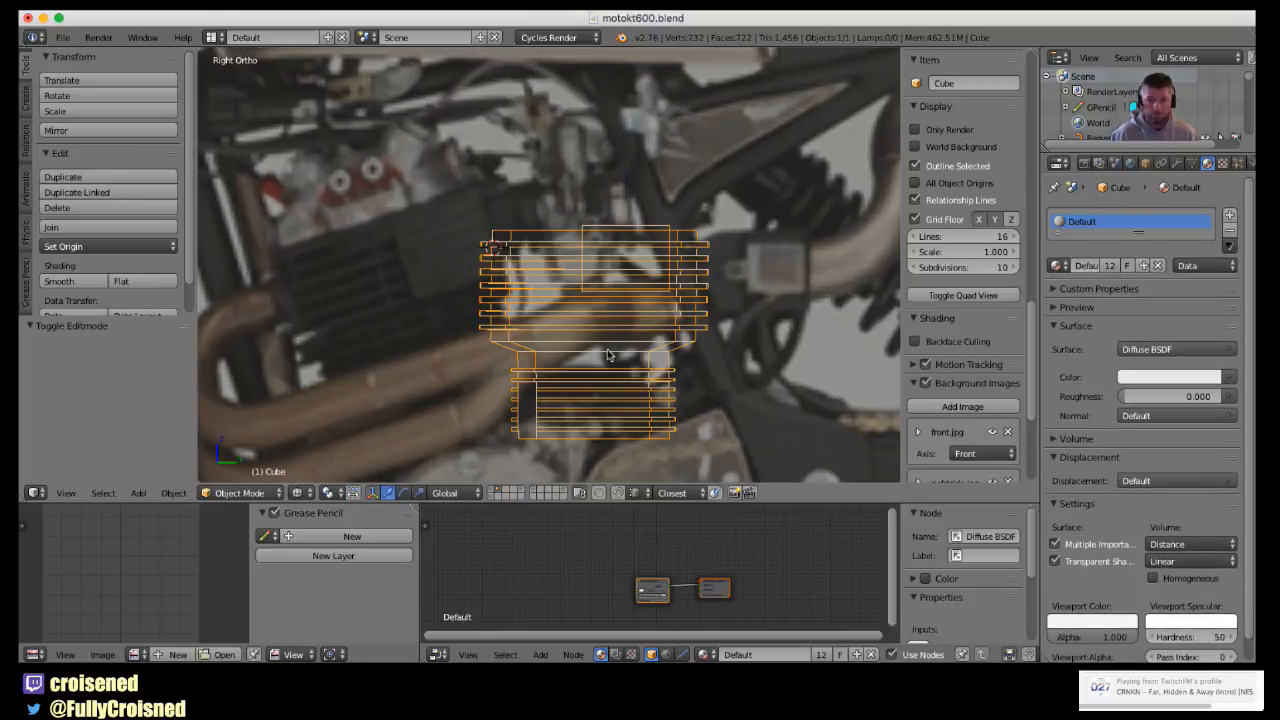
middle_click_drag(608, 355, 648, 375)
key("Tab")
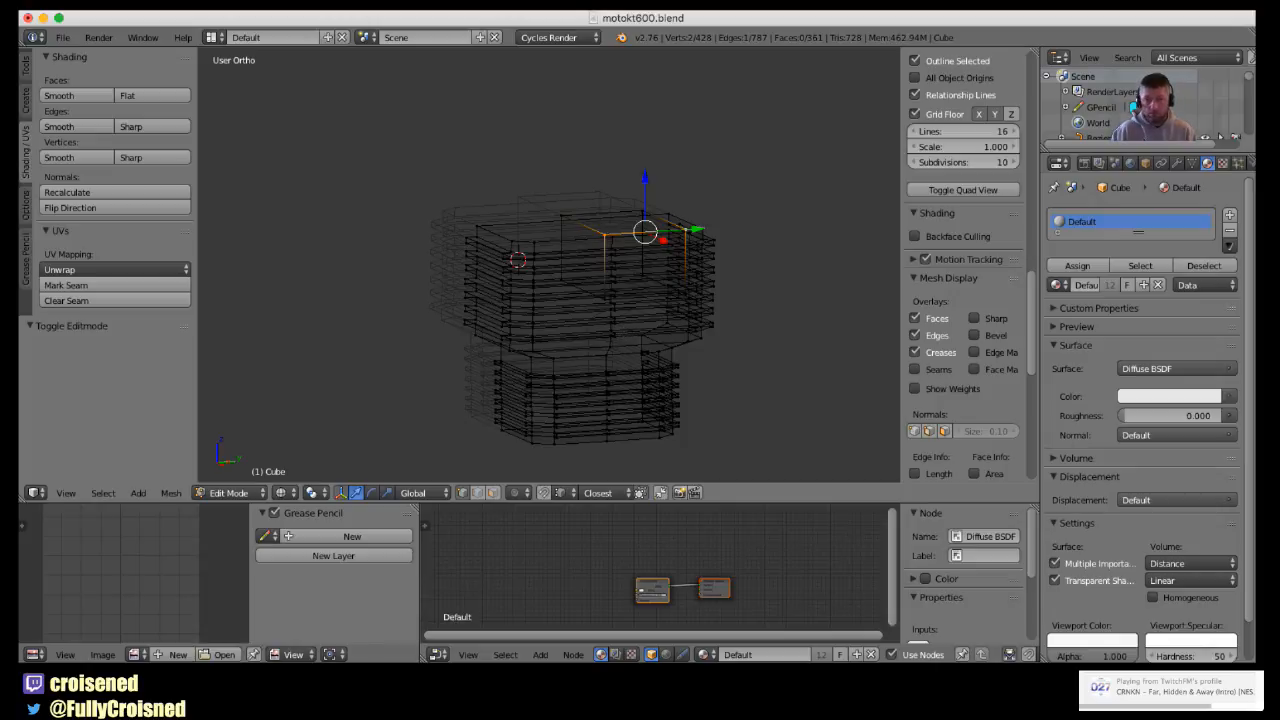
key("l")
key("KP_3")
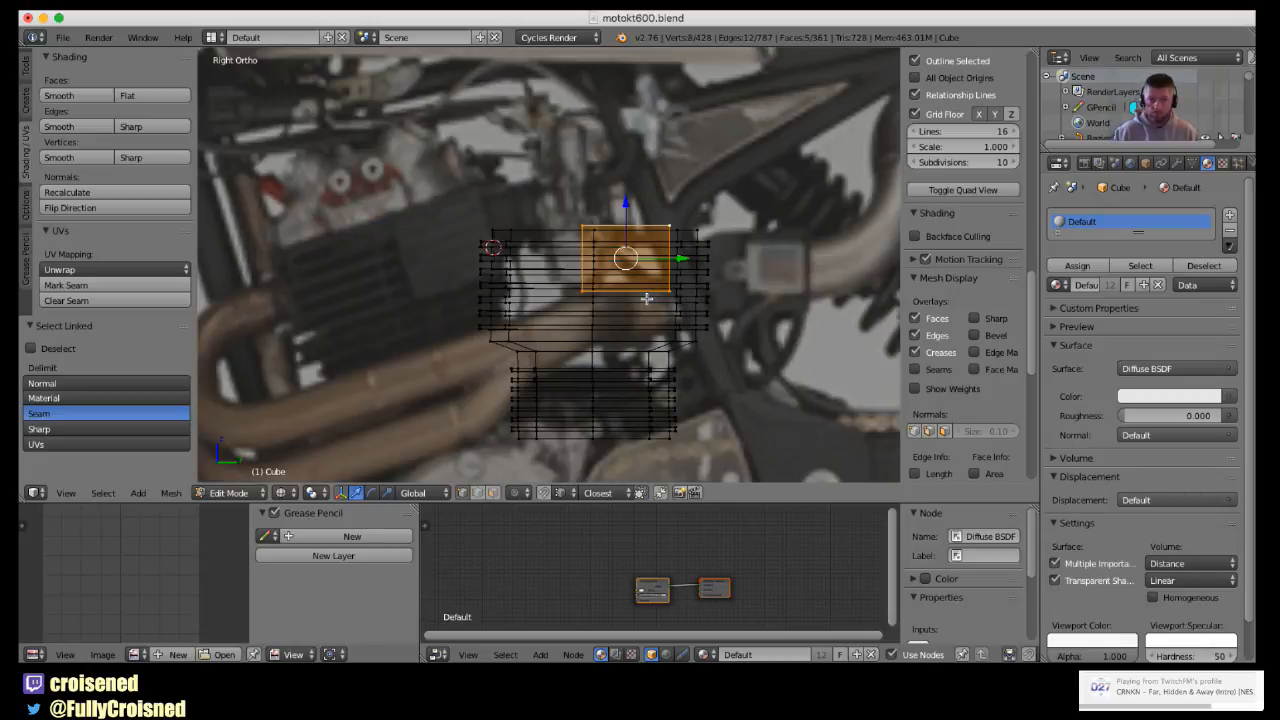
- Return the viewport to solid display and disable Matcap shading
key("z")
left_click(941, 318)
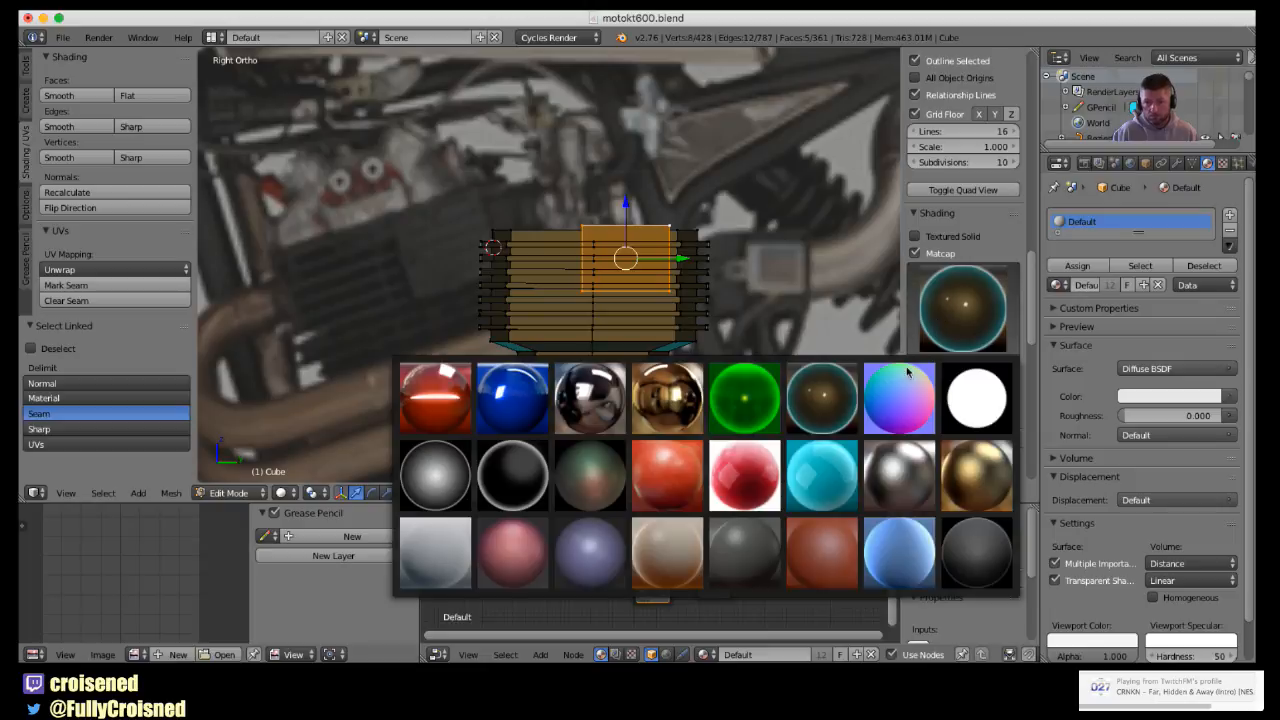
left_click(989, 256)
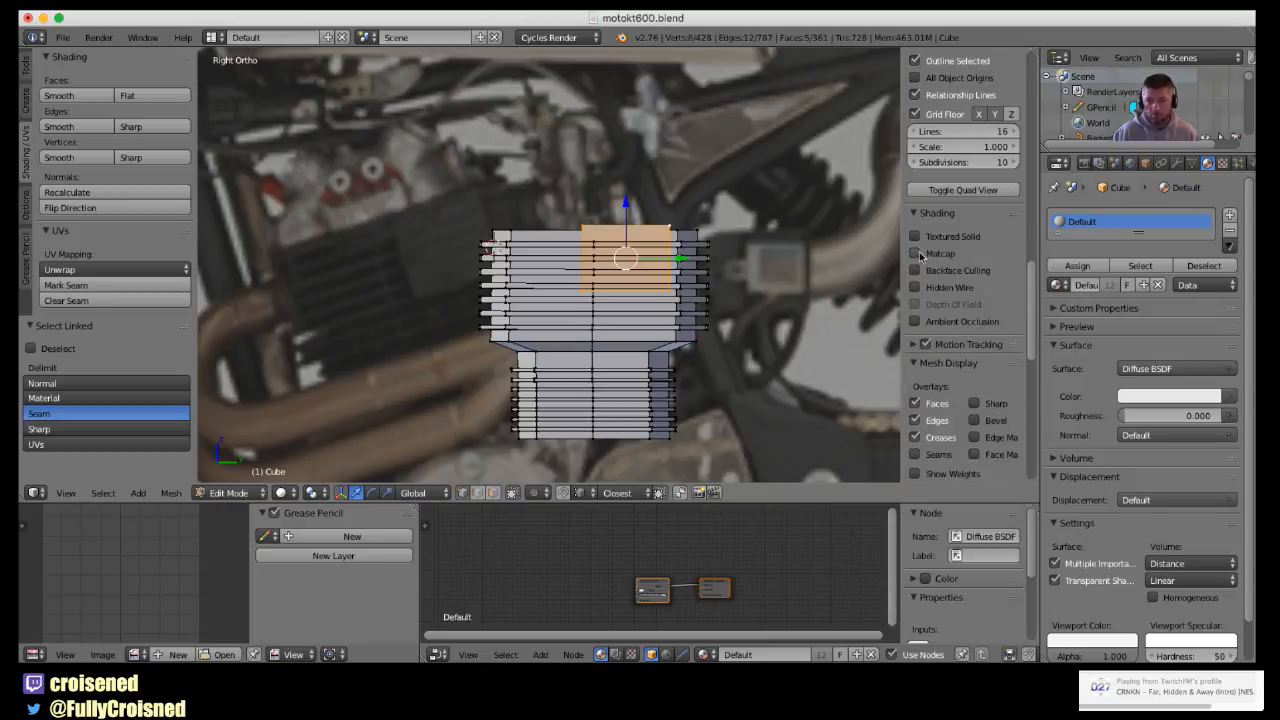
- Duplicate the selected box -0.673 along Y and narrow the copy along Y by a factor of 0.135
scroll(670, 343, "up", 2)
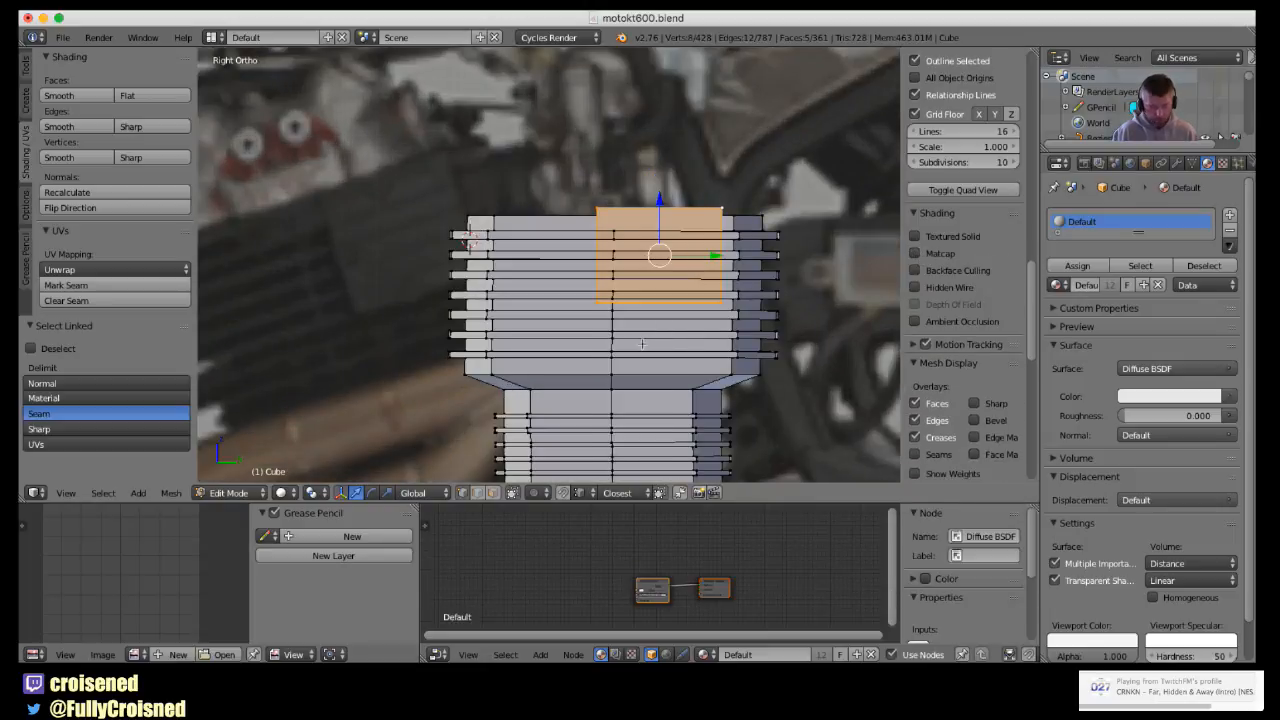
middle_click_drag(642, 344, 620, 338, "shift")
key("shift+d")
key("y")
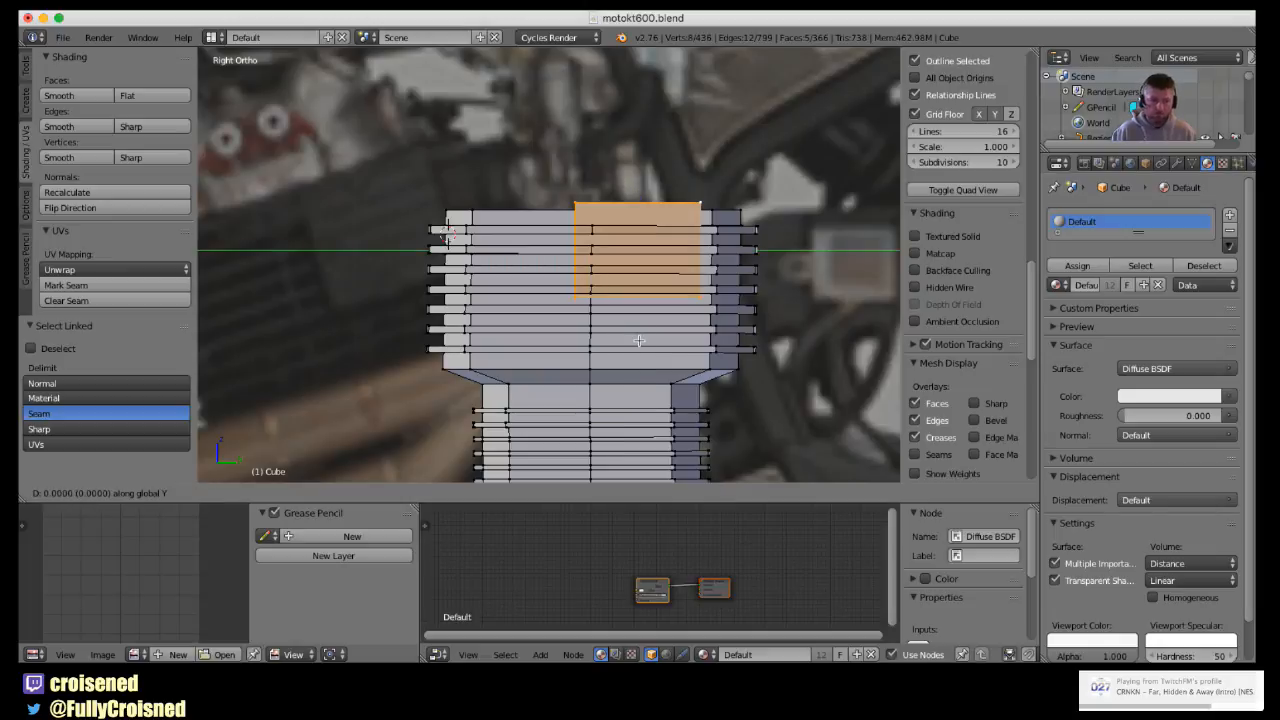
left_click(524, 342)
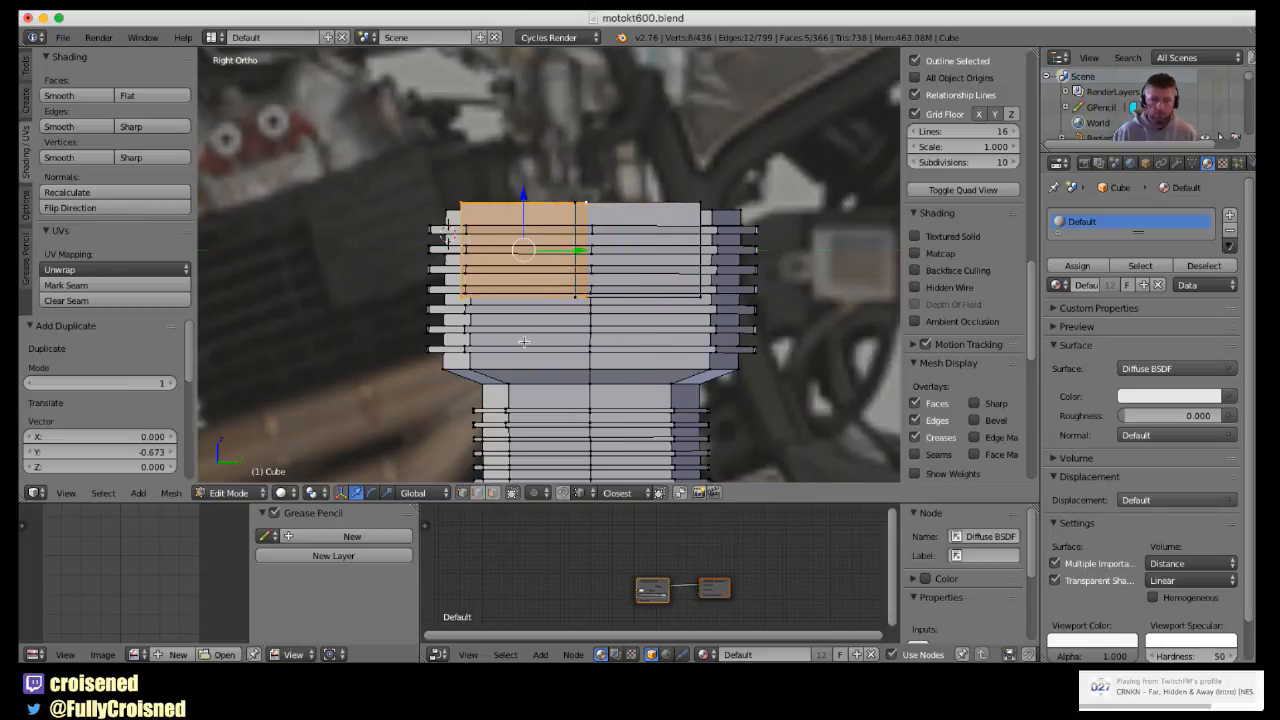
key("s")
key("y")
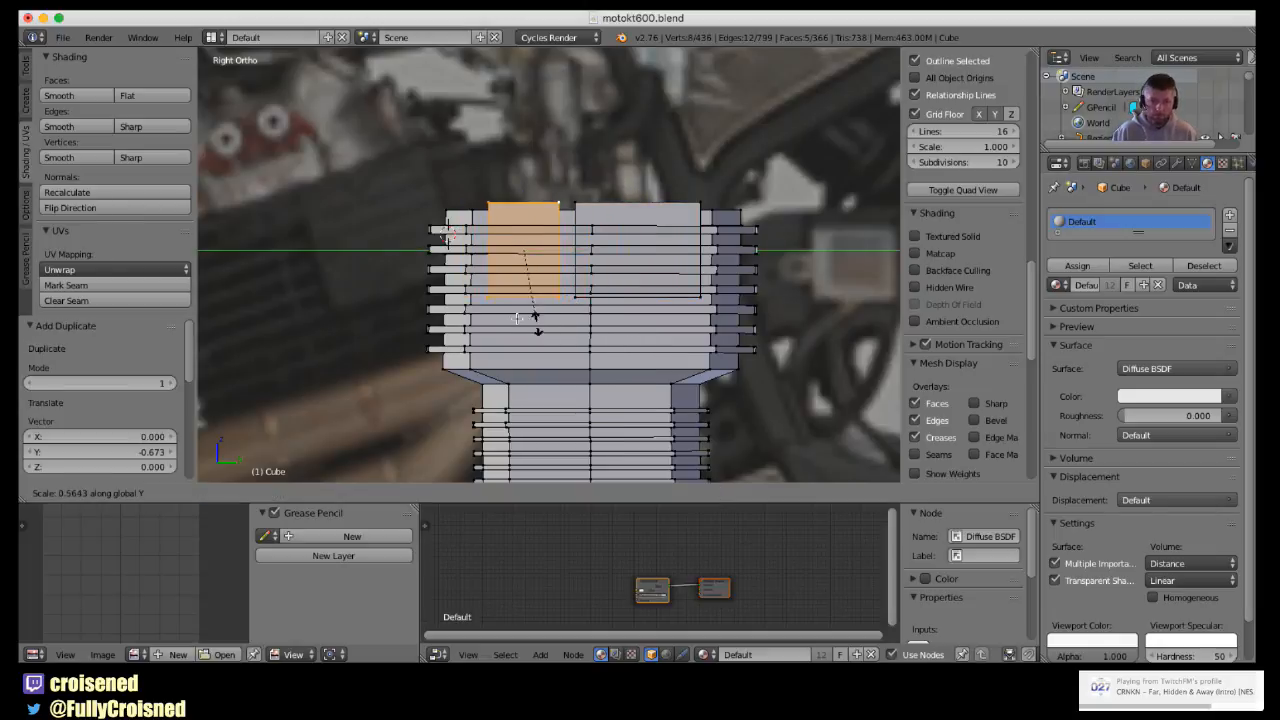
left_click(538, 270)
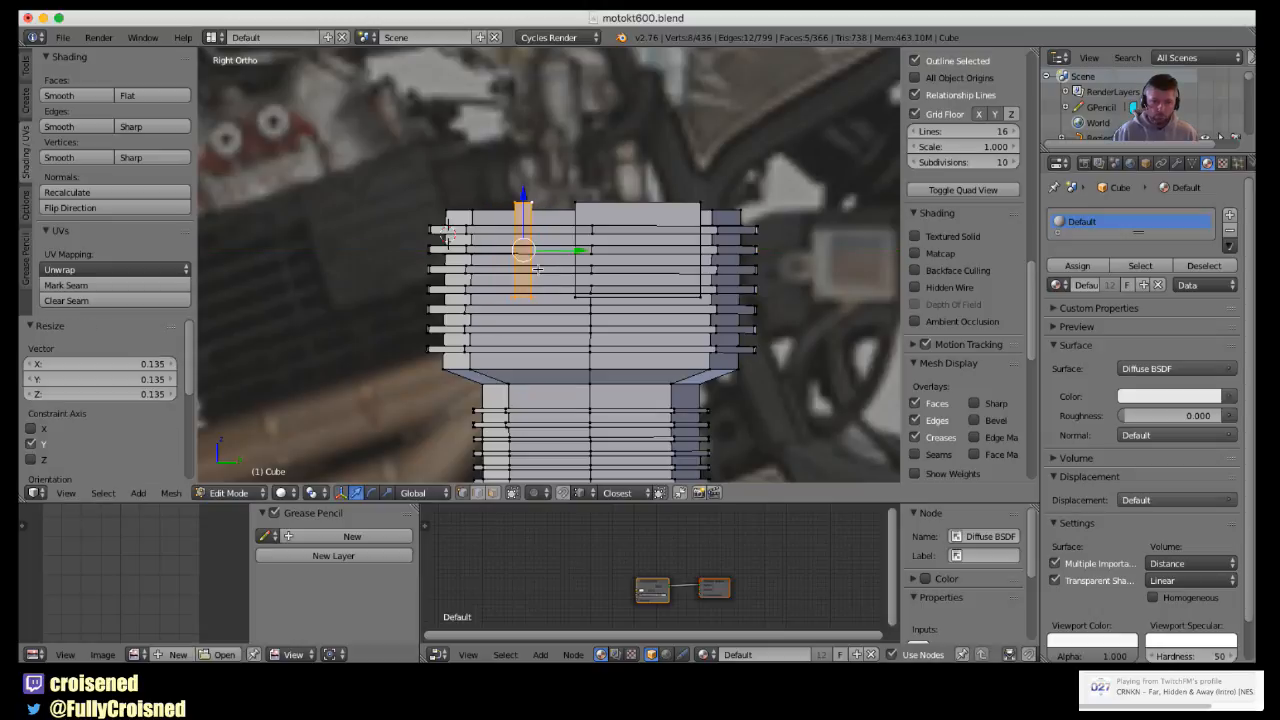
- Stretch the narrow copy along Z by a factor of 1.446 and move it -0.2 along Z
key("s")
key("z")
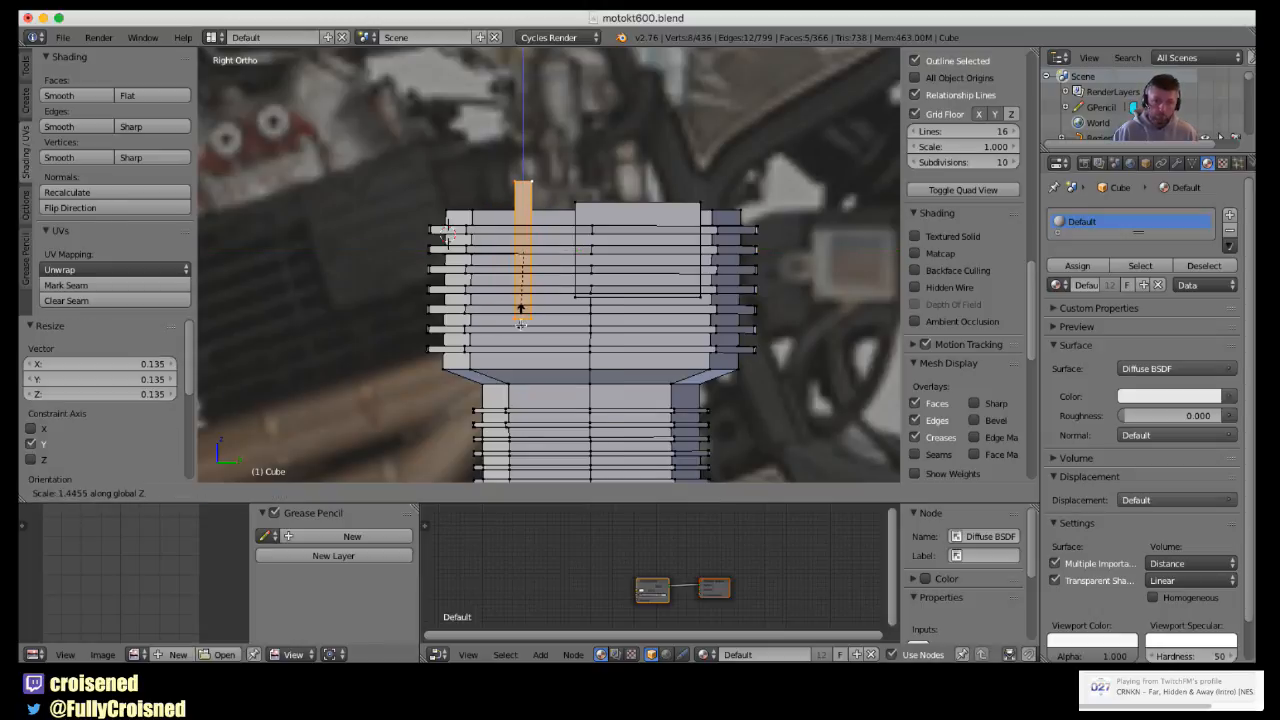
left_click(524, 316)
key("g")
key("z")
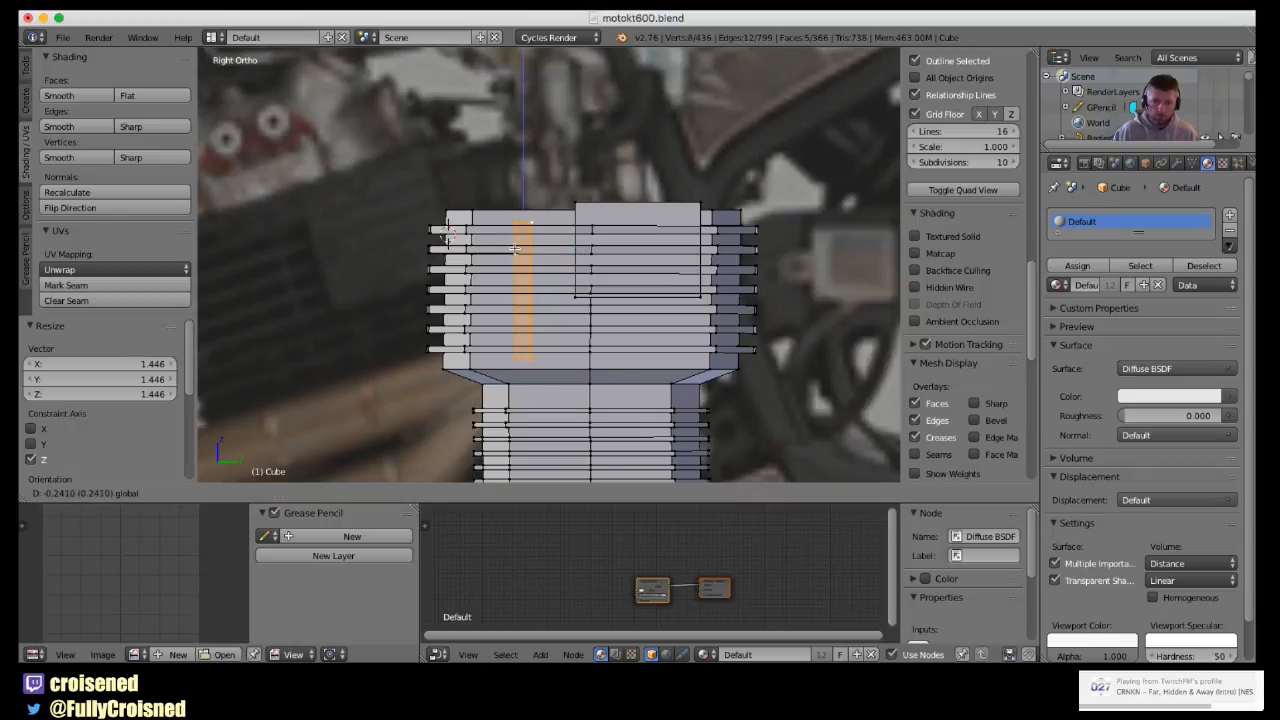
left_click(523, 253)
- Thin the narrow strip along Y by a factor of 0.583 and shift it 0.068 along Y
key("s")
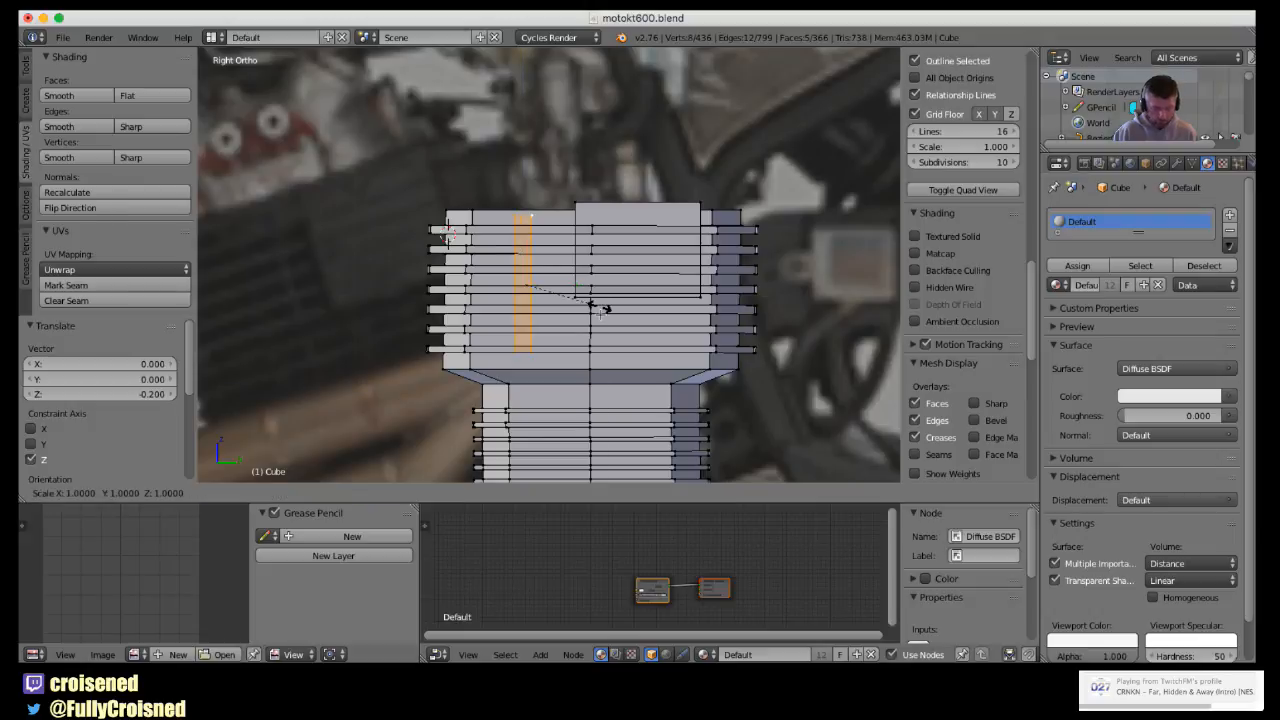
key("y")
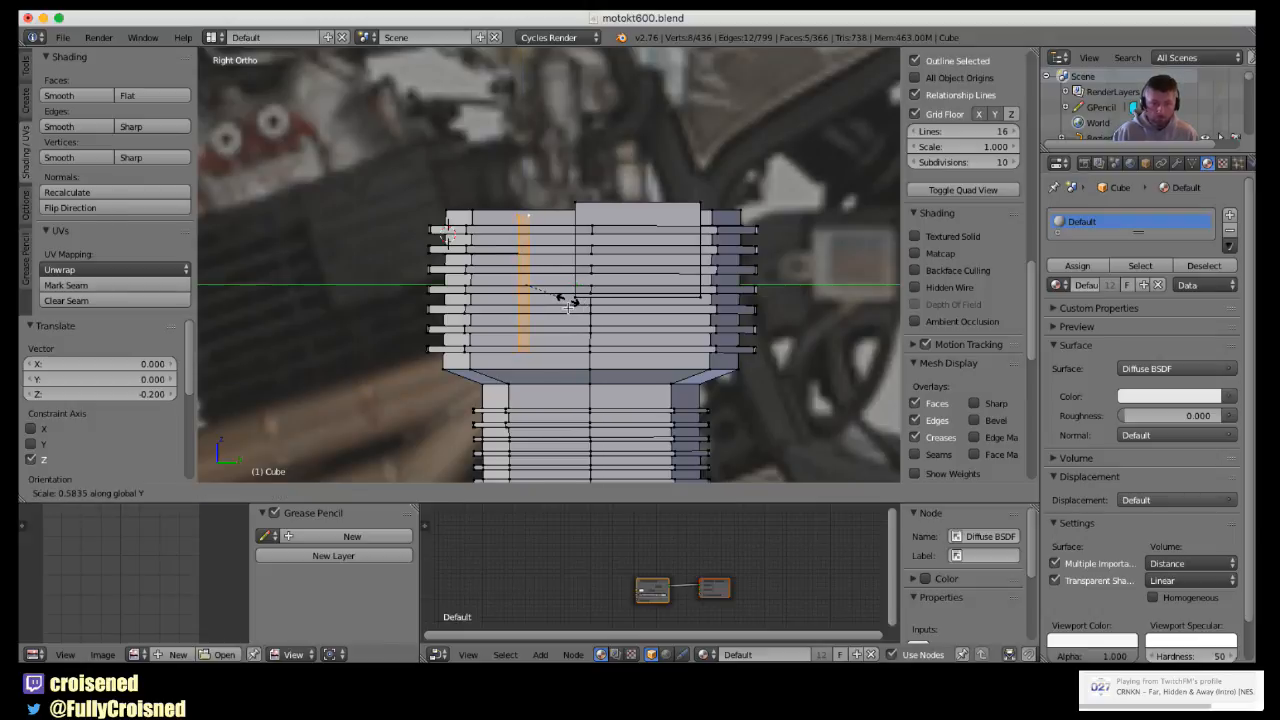
left_click(568, 306)
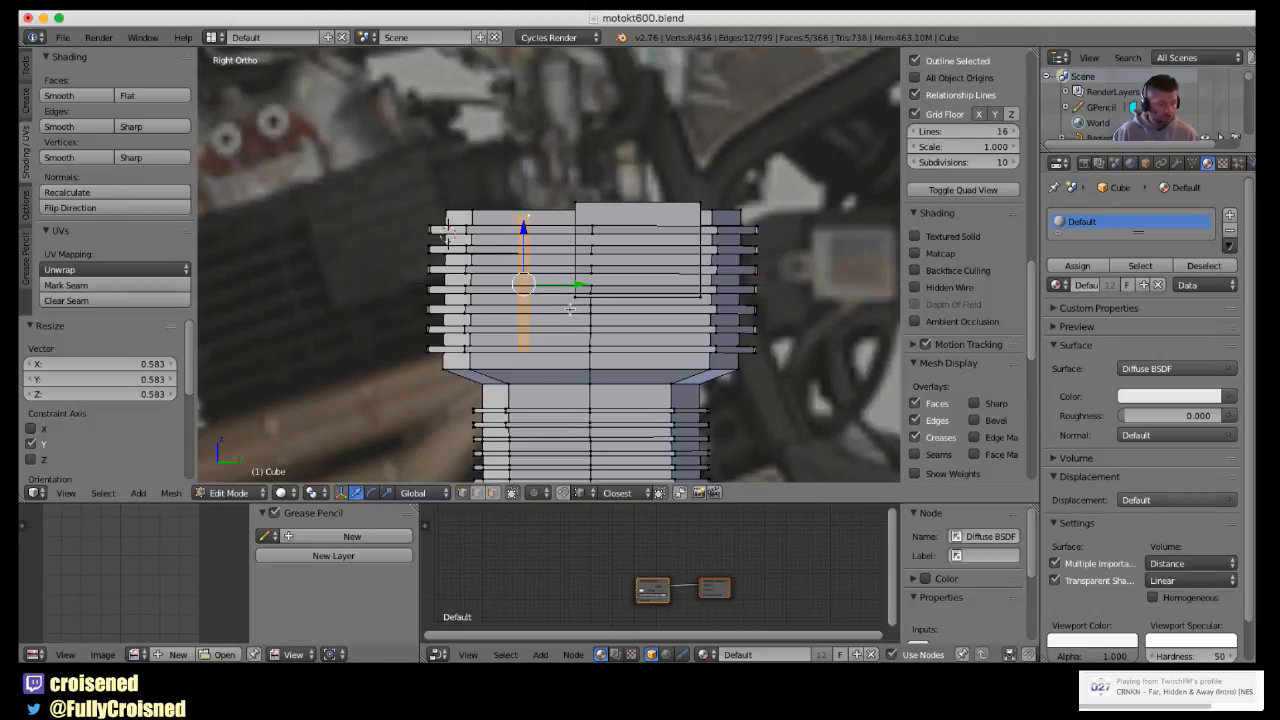
key("g")
key("y")
left_click(595, 294)
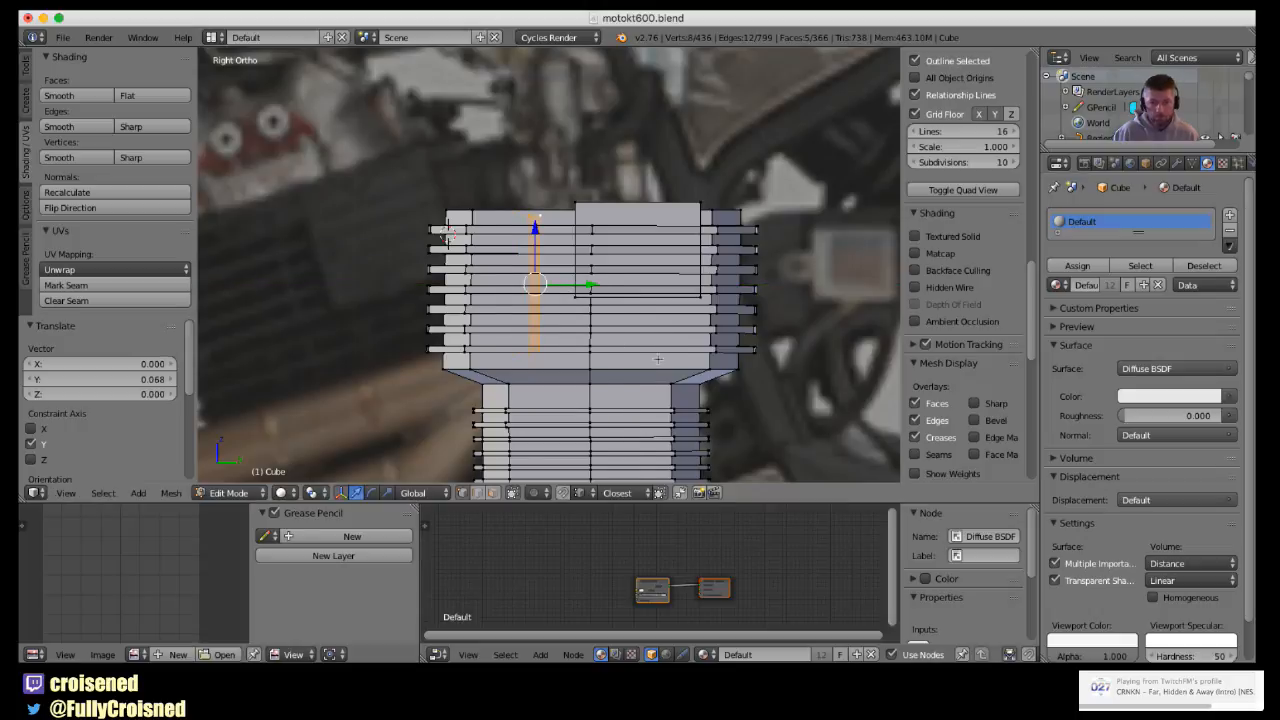
- Inspect the thin strip across the cylinder fins in Object Mode from an angle and against the right-side reference photo
middle_click_drag(595, 294, 676, 344)
scroll(709, 366, "up", 2)
scroll(709, 366, "down", 2)
key("Tab")
scroll(705, 358, "up", 1)
scroll(676, 344, "down", 3)
scroll(676, 344, "up", 2)
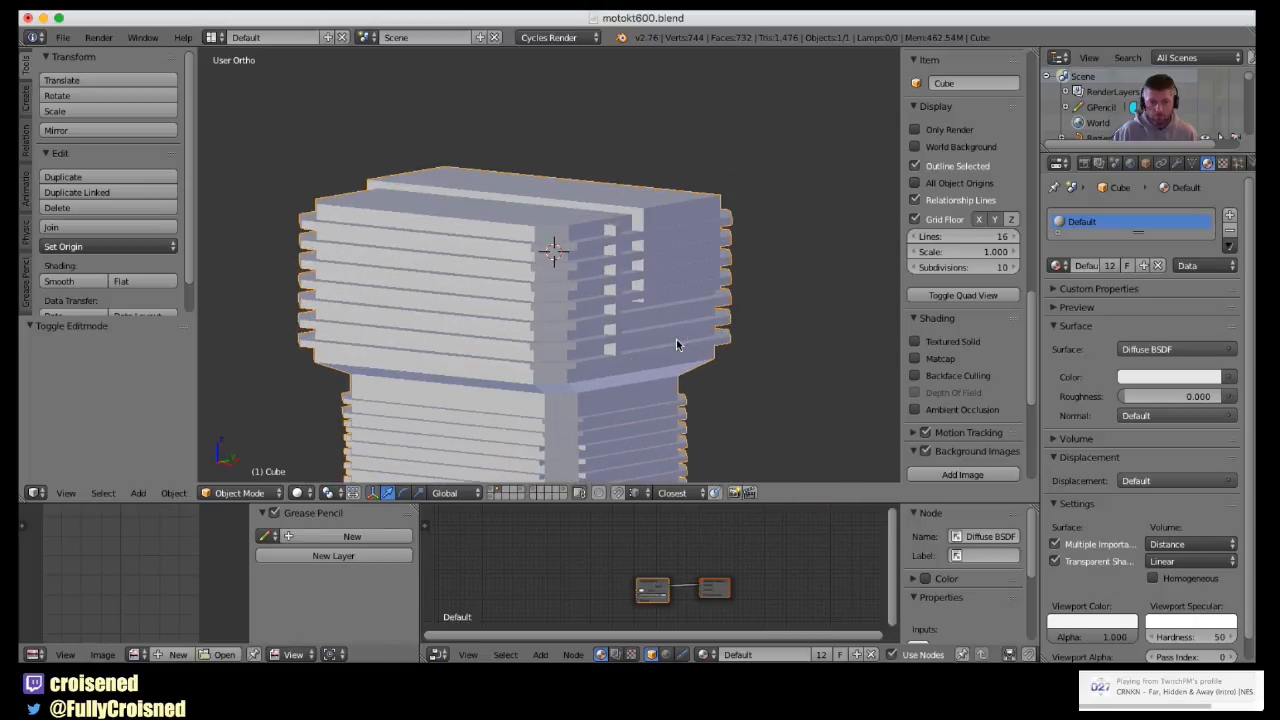
scroll(676, 343, "down", 3)
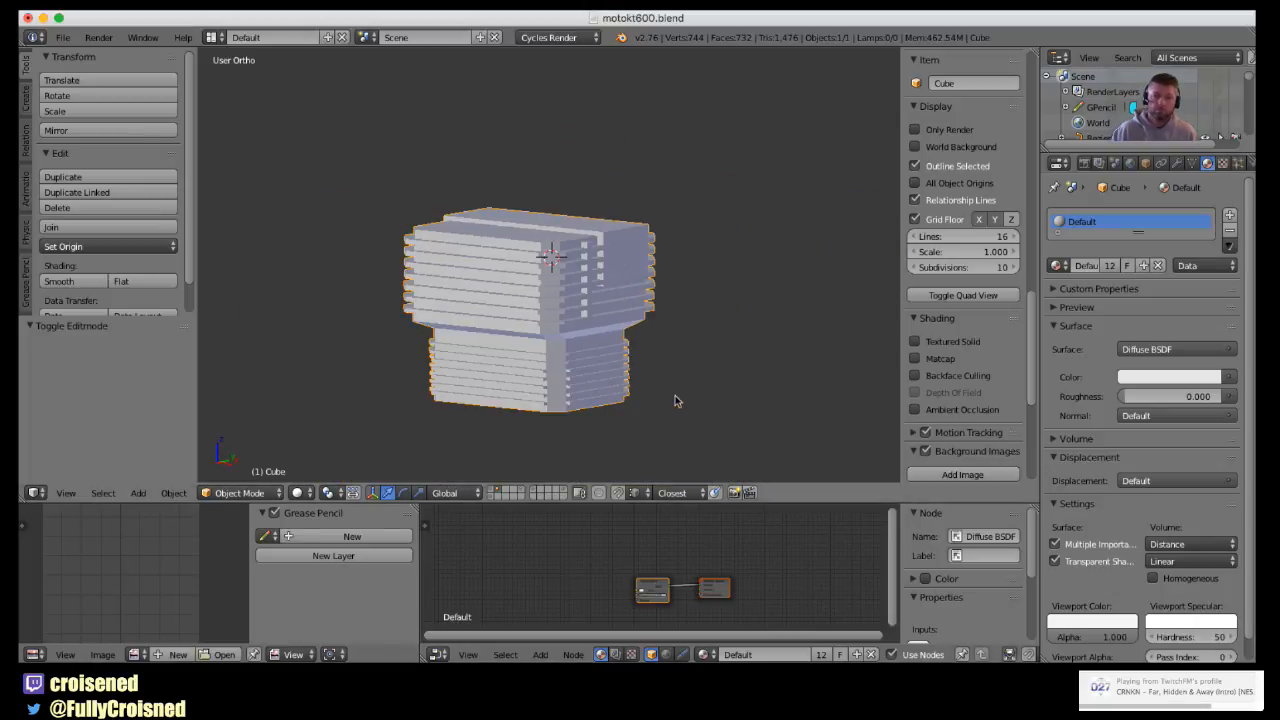
key("KP_3")
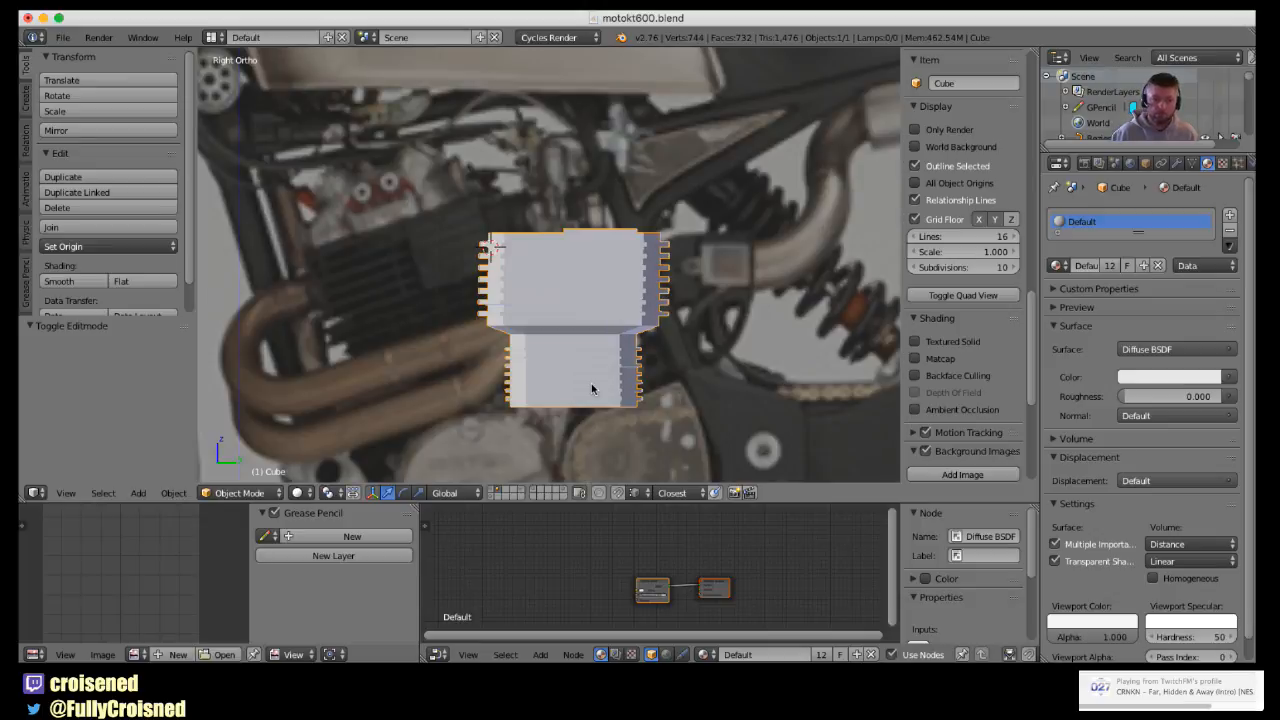
- Narrow the thin strip across the upper cylinder fins along Y by a factor of 0.794
key("Tab")
scroll(591, 389, "up", 2)
middle_click_drag(591, 389, 634, 361, "shift")
scroll(634, 361, "up", 3)
key("s")
key("y")
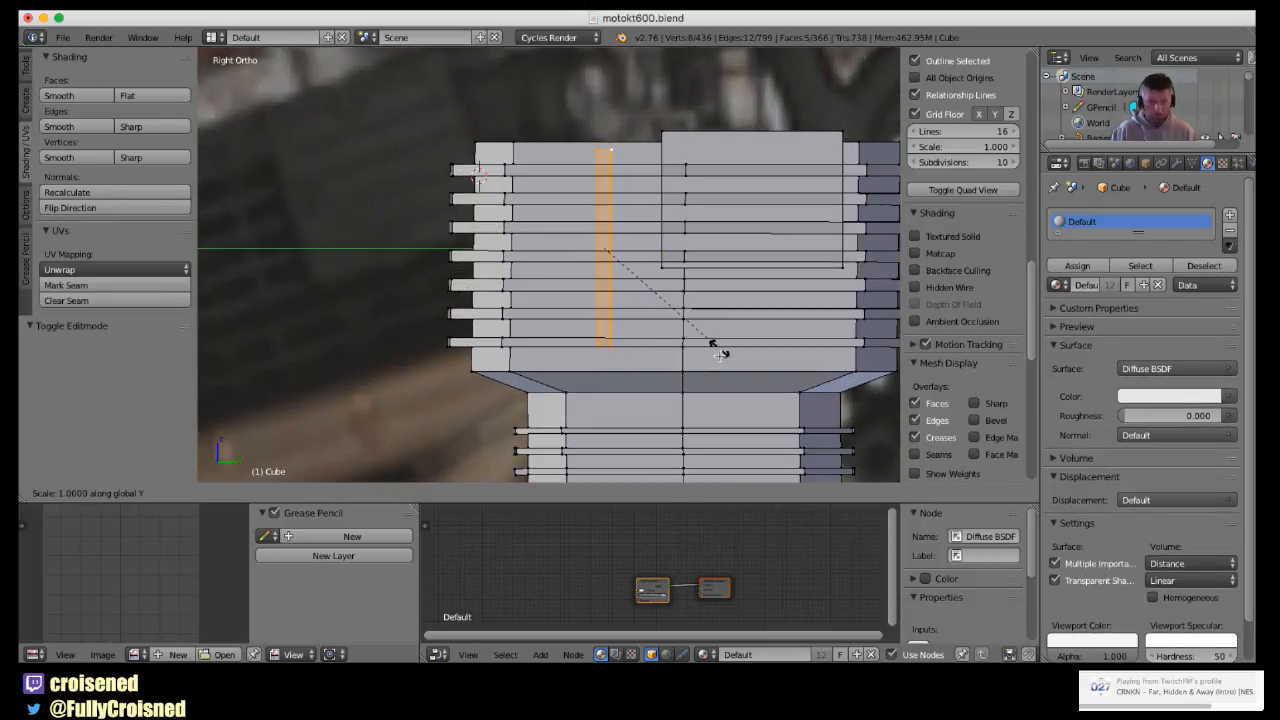
left_click(686, 341)
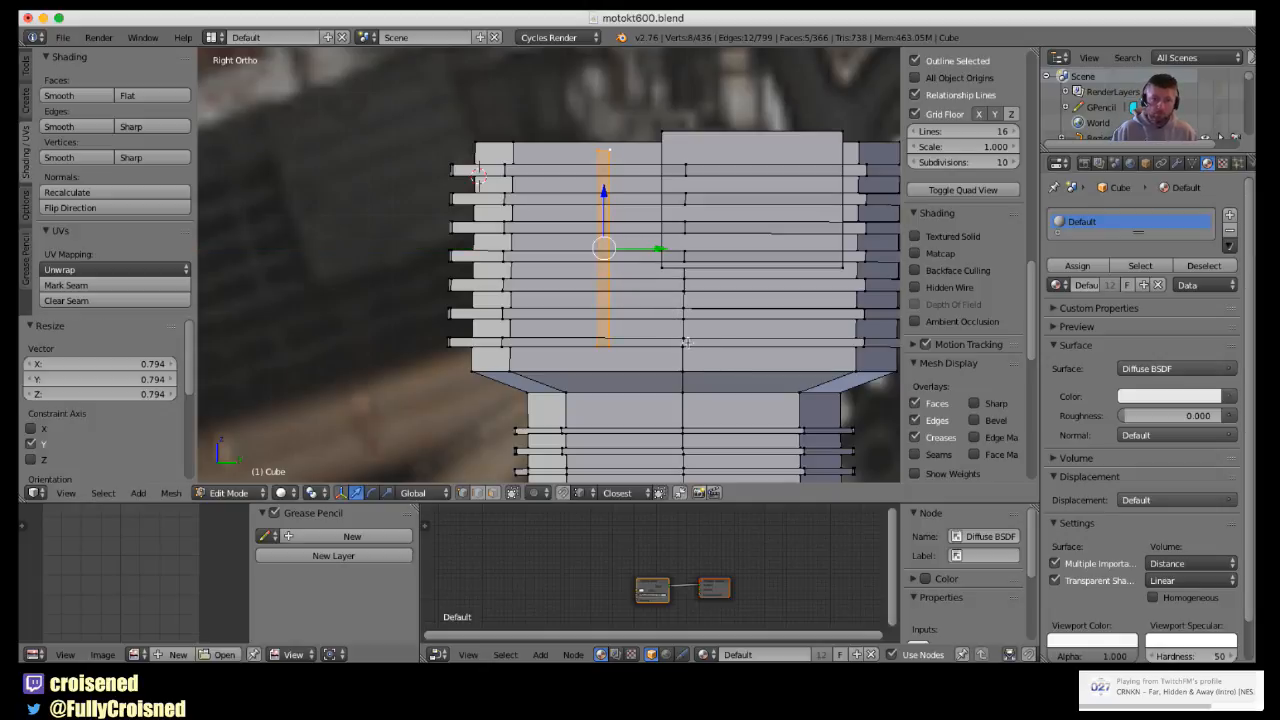
- Raise the thin strip on the upper fins about 0.013 along Z
middle_click_drag(700, 260, 743, 311)
key("g")
key("z")
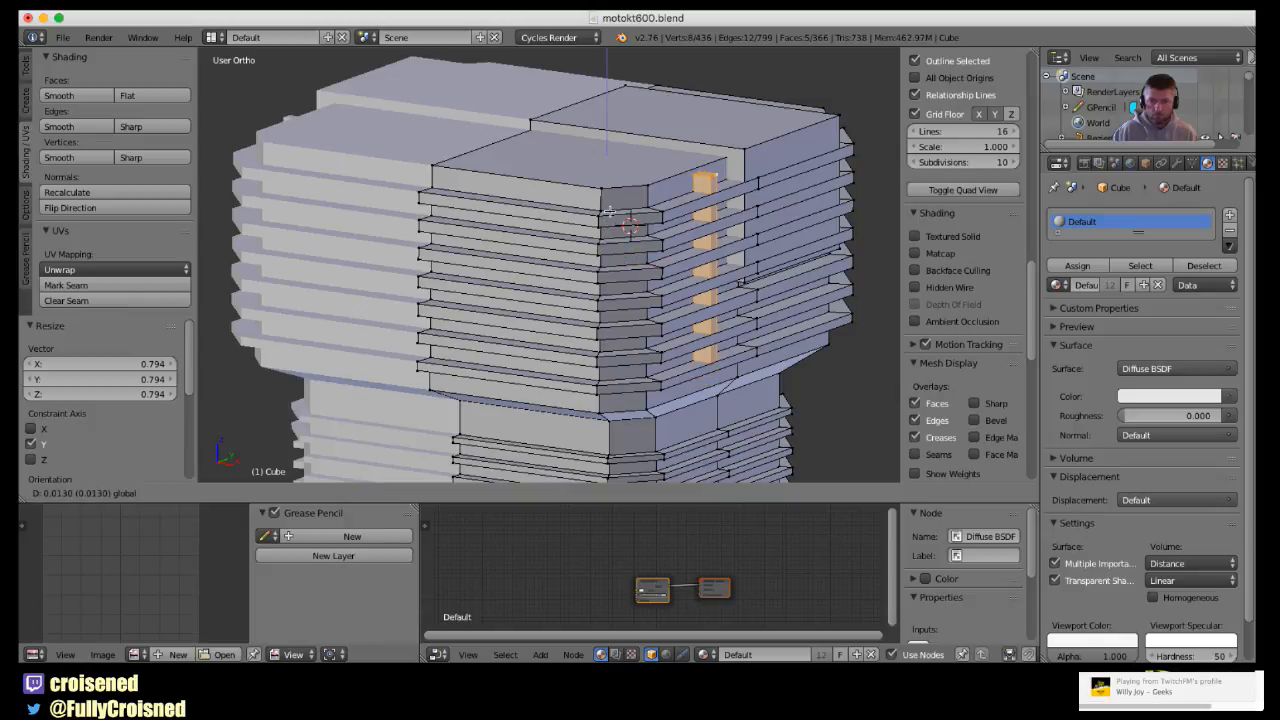
left_click(609, 212)
middle_click_drag(770, 284, 724, 296)
key("Tab")
key("Tab")
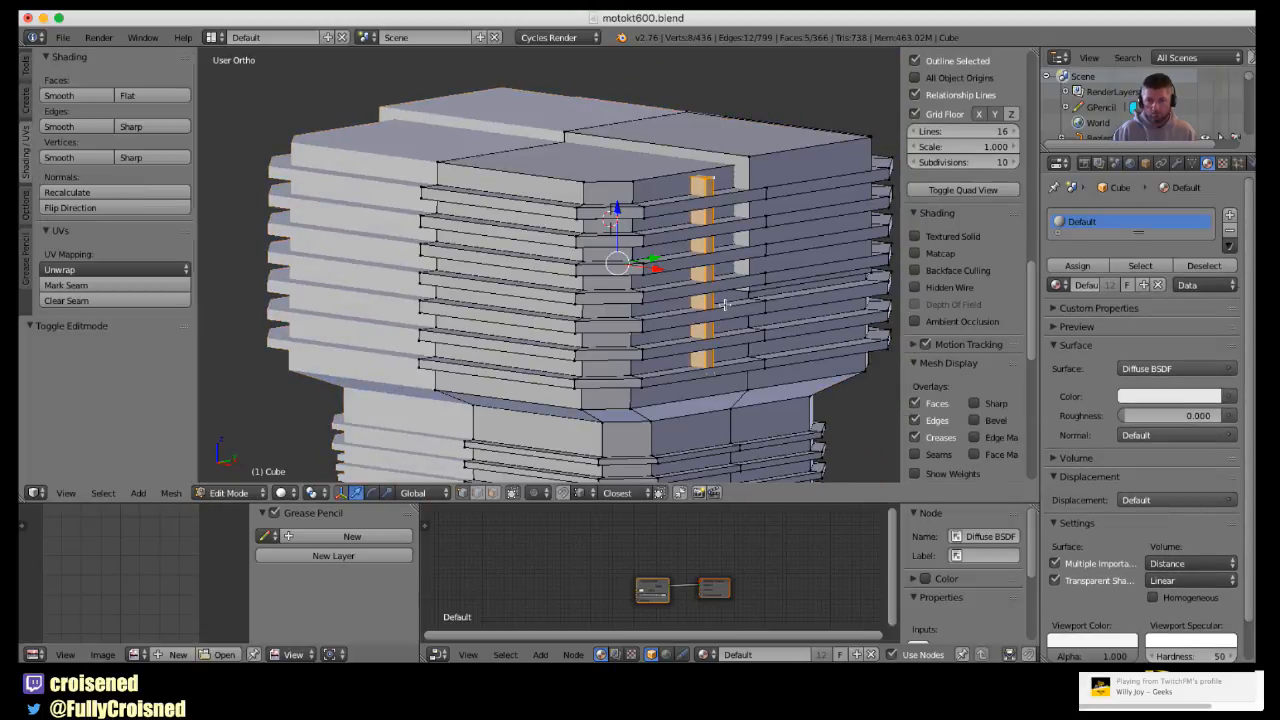
- Duplicate the thin strip about -0.193 along Y and check the pair on the upper fins in Object Mode
key("KP_1")
key("KP_3")
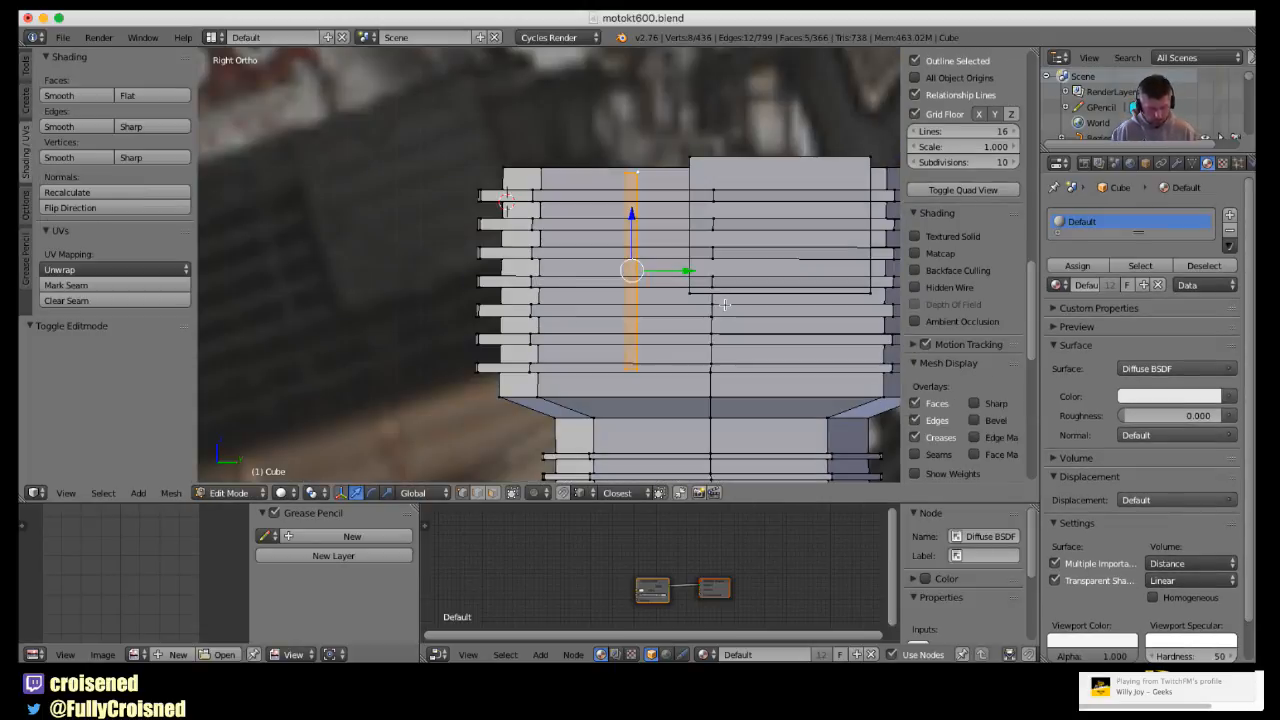
key("shift+d")
key("y")
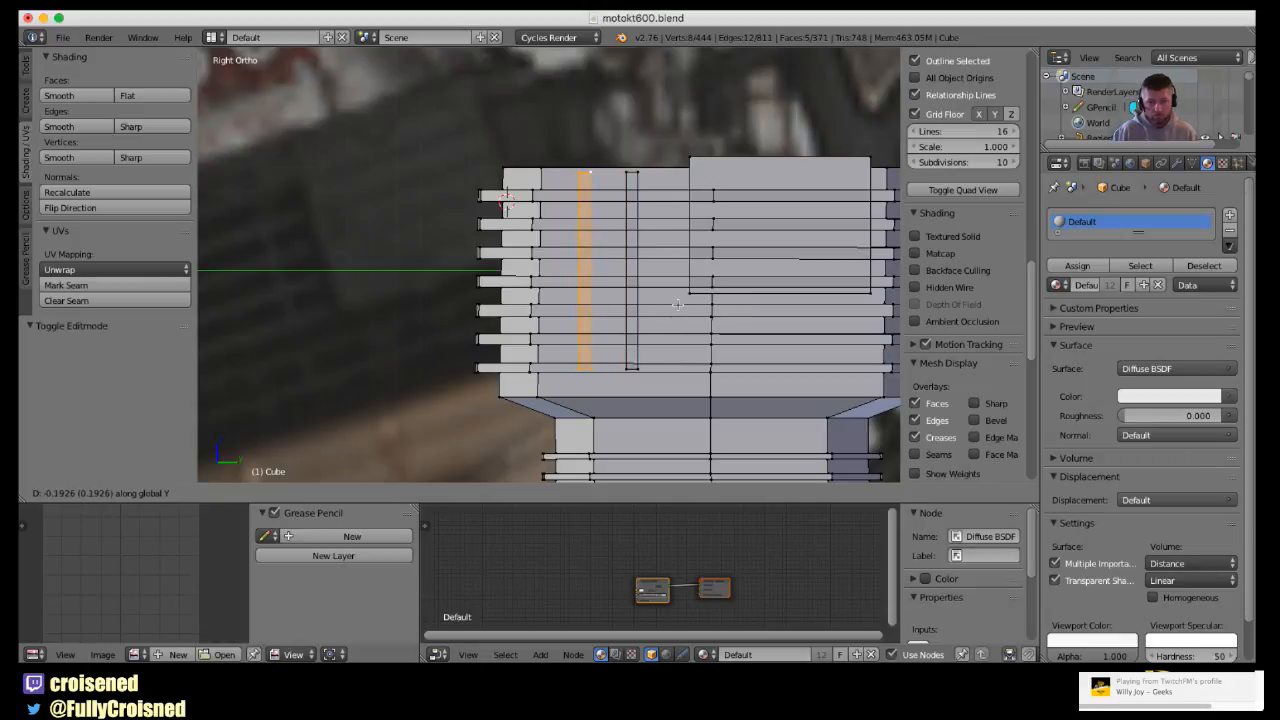
left_click(678, 305)
scroll(685, 322, "down", 4)
key("Tab")
mouse_move(687, 330)
middle_mouse_down()
mouse_move(772, 344)
mouse_move(584, 303)
mouse_move(574, 336)
mouse_move(706, 349)
mouse_move(693, 340)
middle_mouse_up()
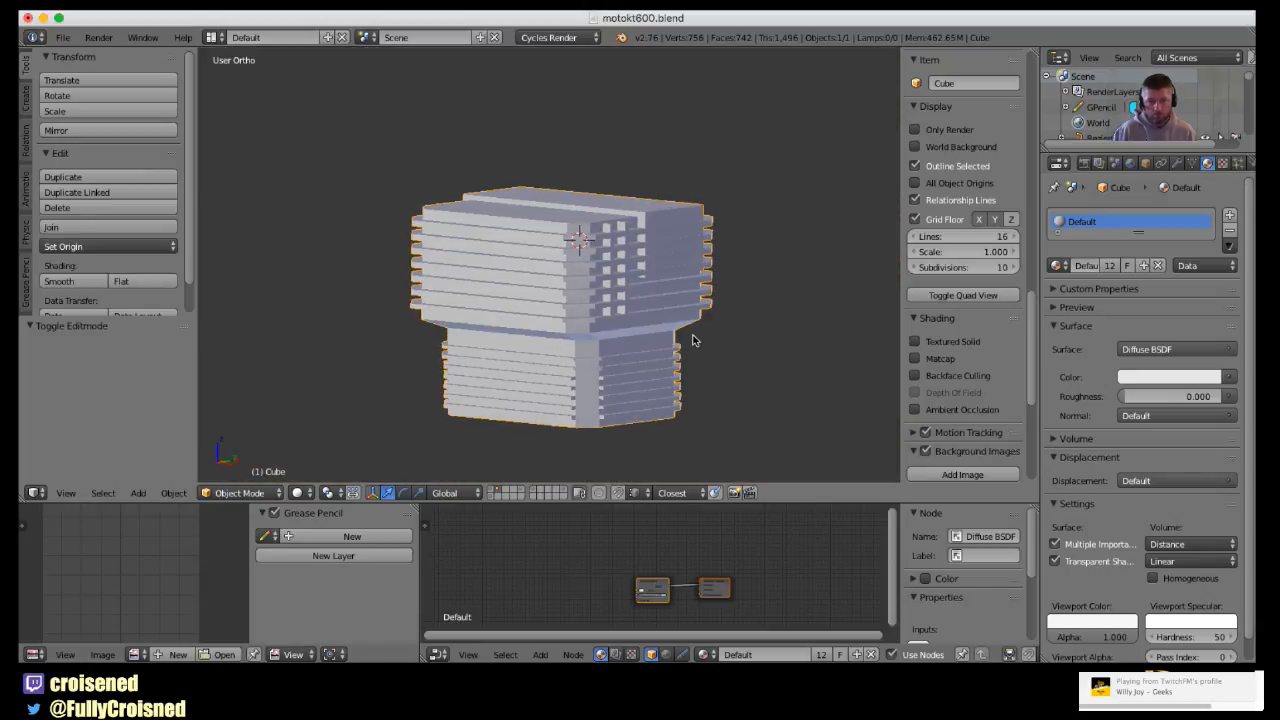
- Duplicate the second strip onto the lower finned section, offset 0.396 along Y and -1.000 along Z
key("KP_1")
key("KP_3")
key("Tab")
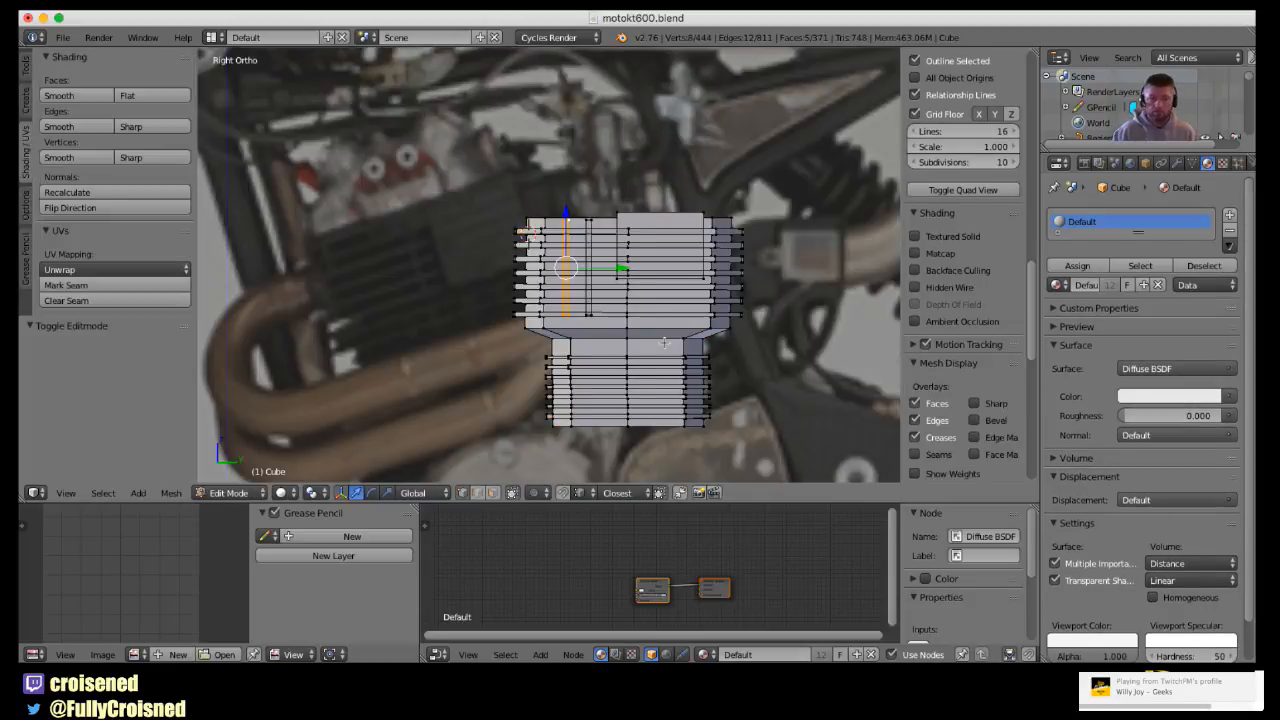
scroll(549, 293, "up", 2)
scroll(549, 293, "up", 2)
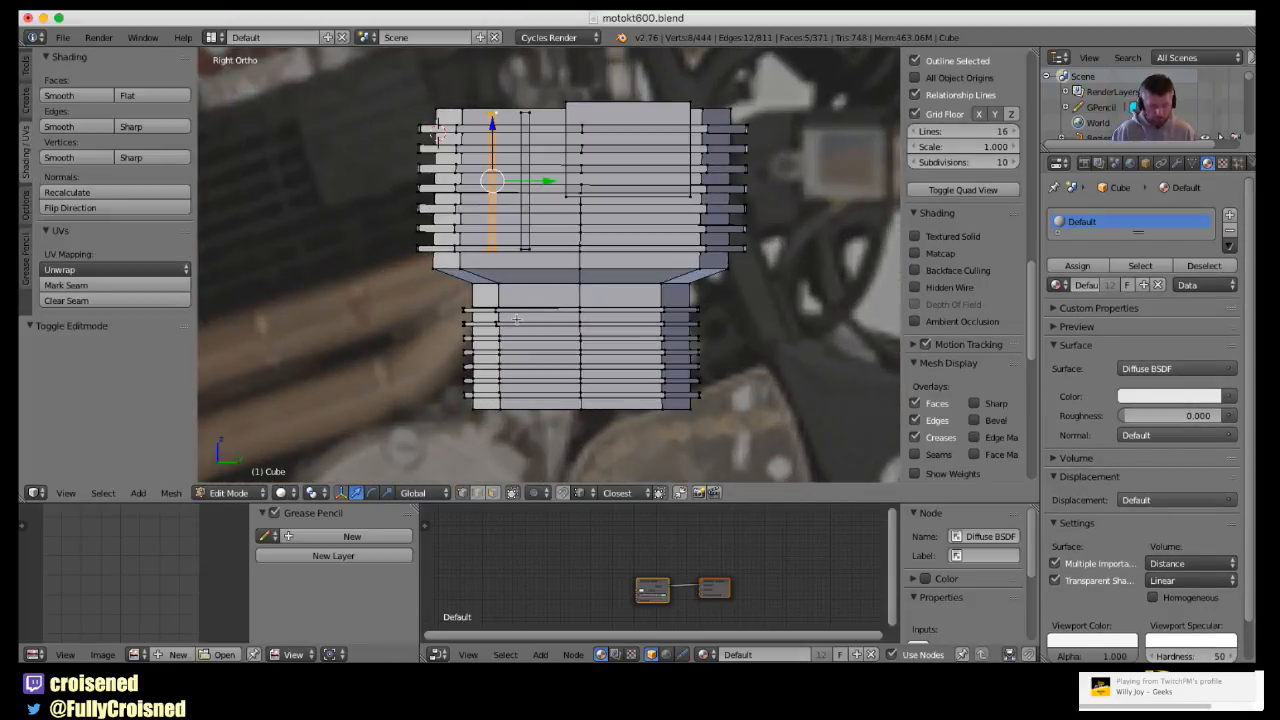
key("shift+d")
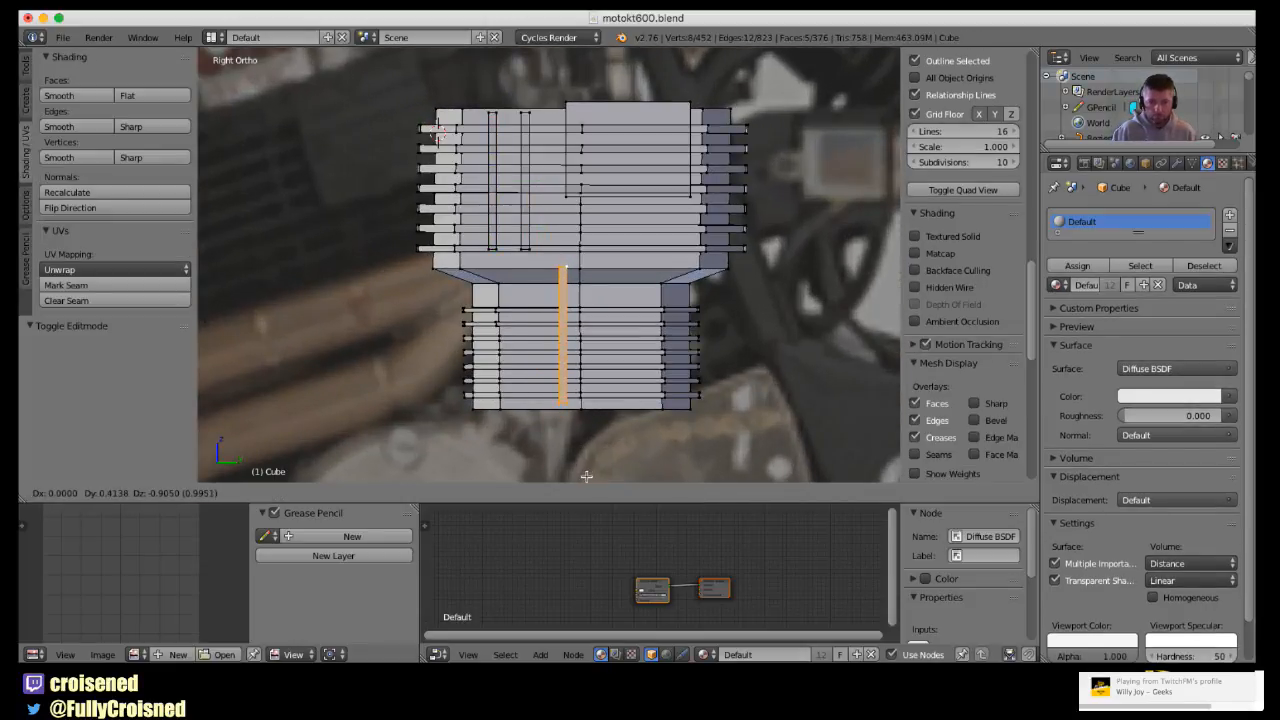
left_click(576, 70)
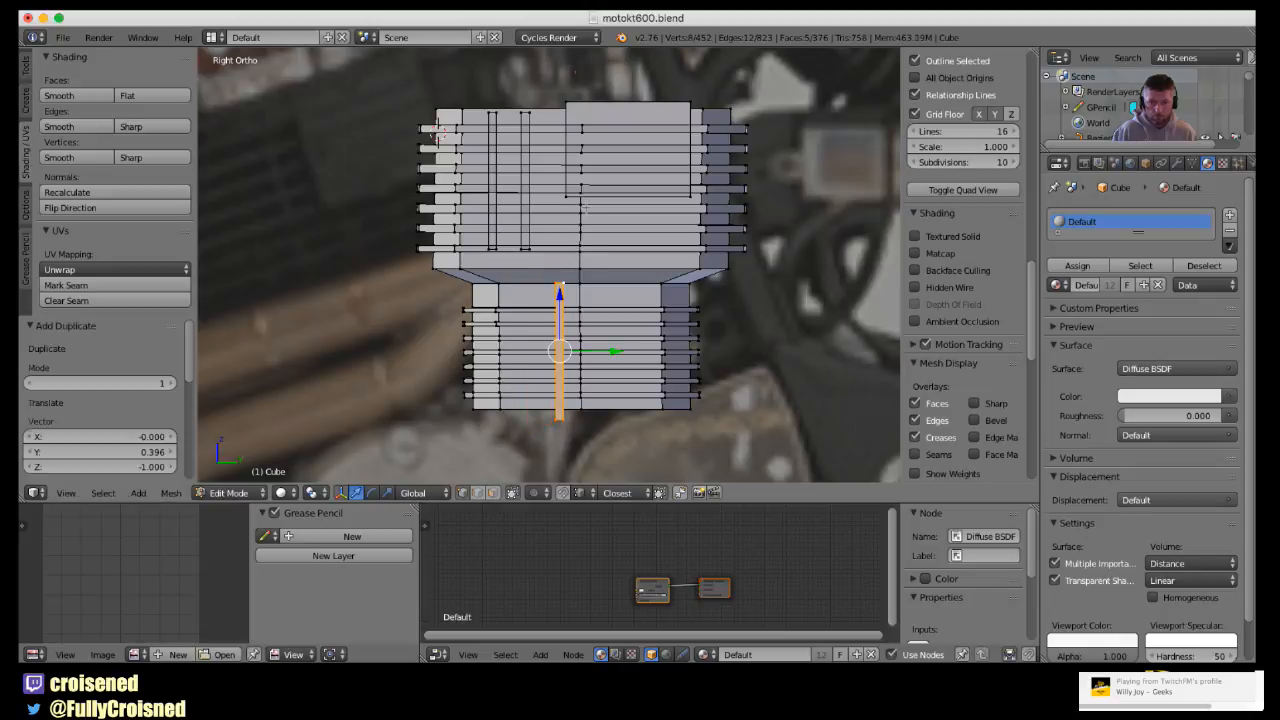
- Shorten the strip on the lower finned section along Z by a factor of 0.668
key("s")
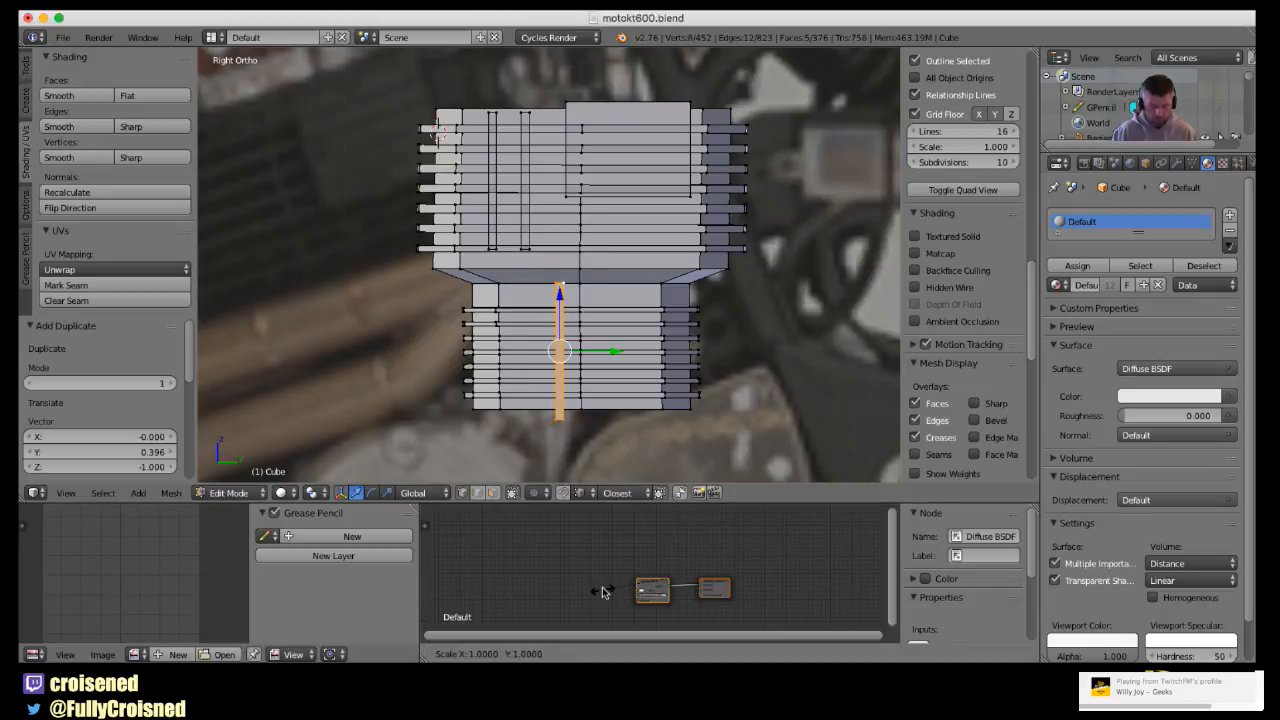
key("Escape")
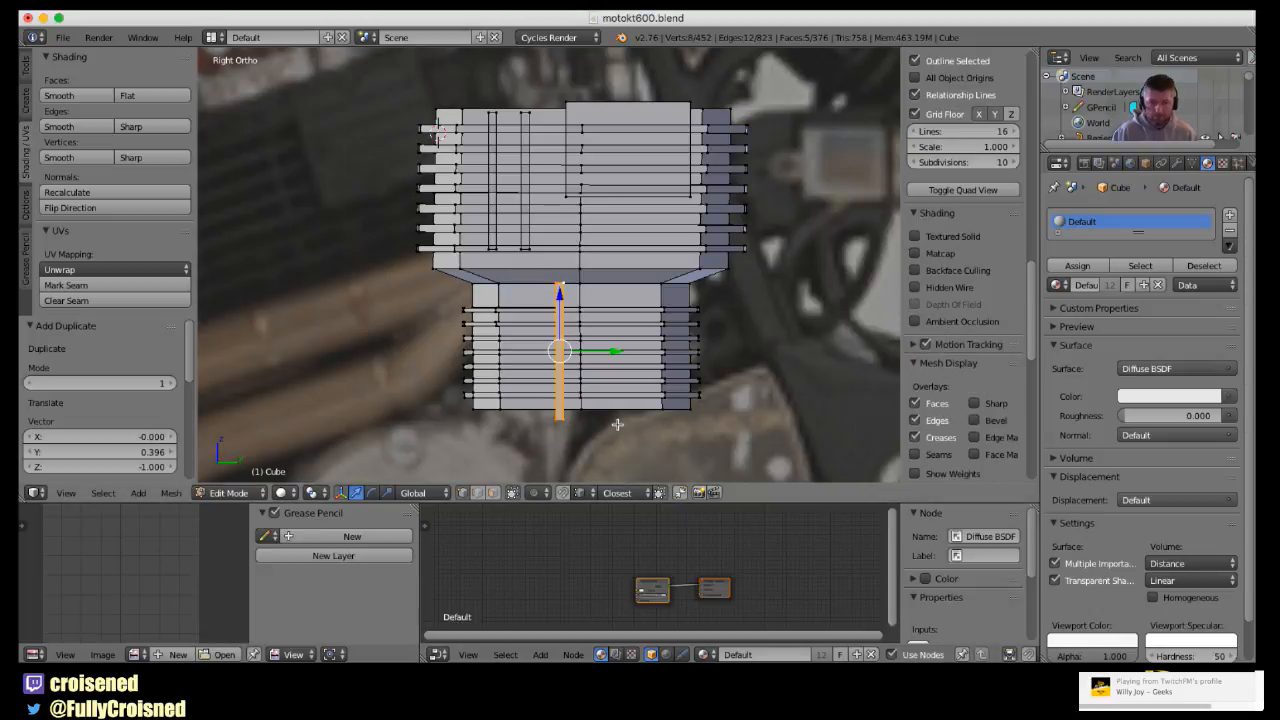
key("s")
key("z")
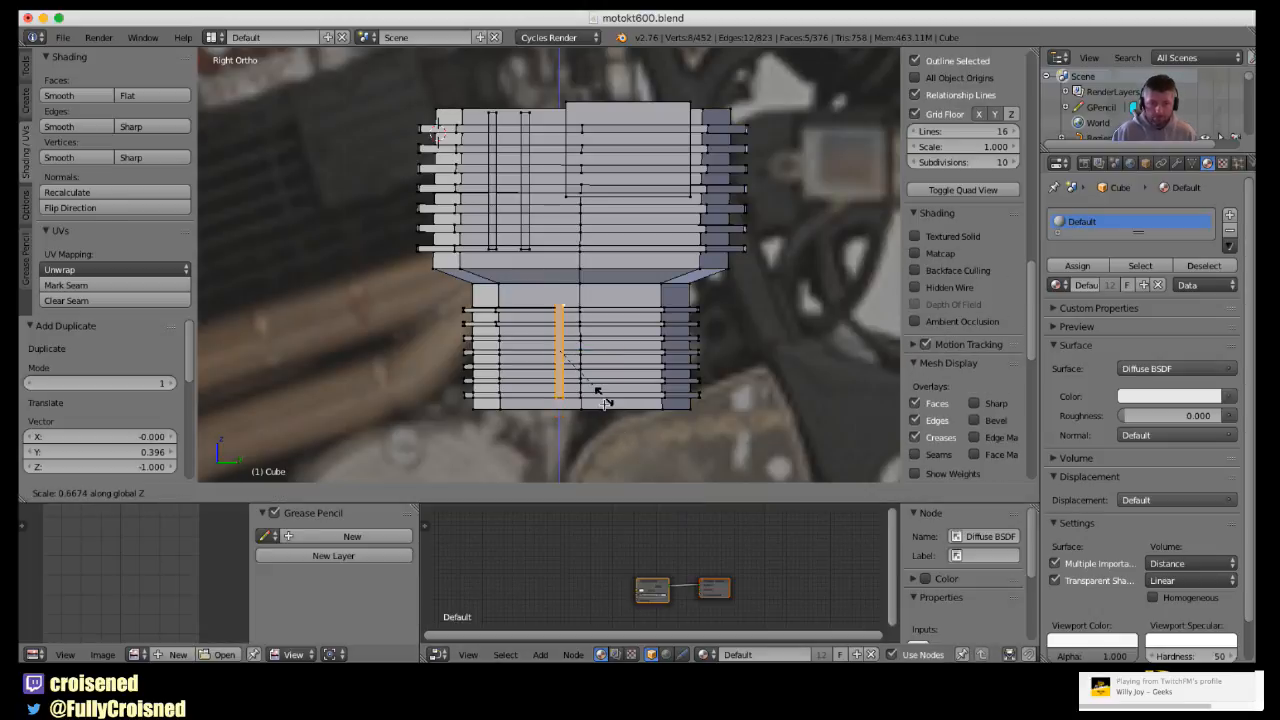
left_click(604, 404)
scroll(602, 405, "up", 2)
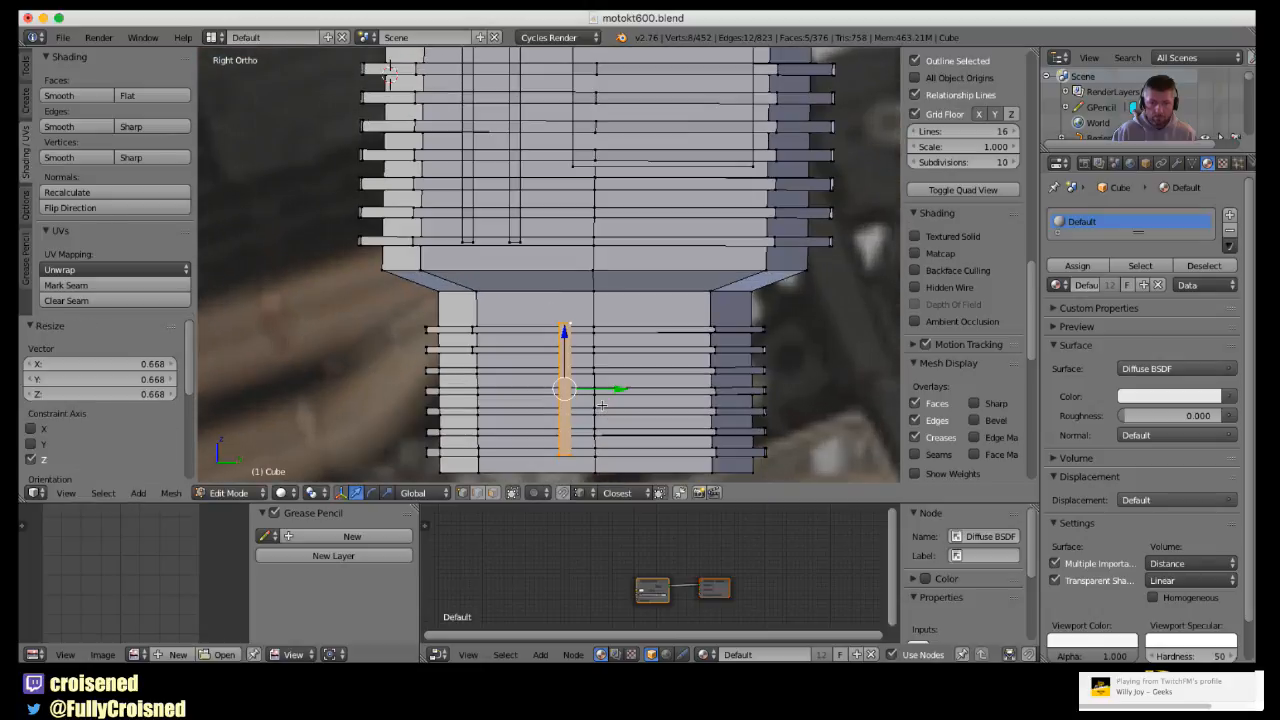
- Thin the lower strip along Y by a factor of 0.594 and shift it 0.032 along Y and 0.076 along Z
key("s")
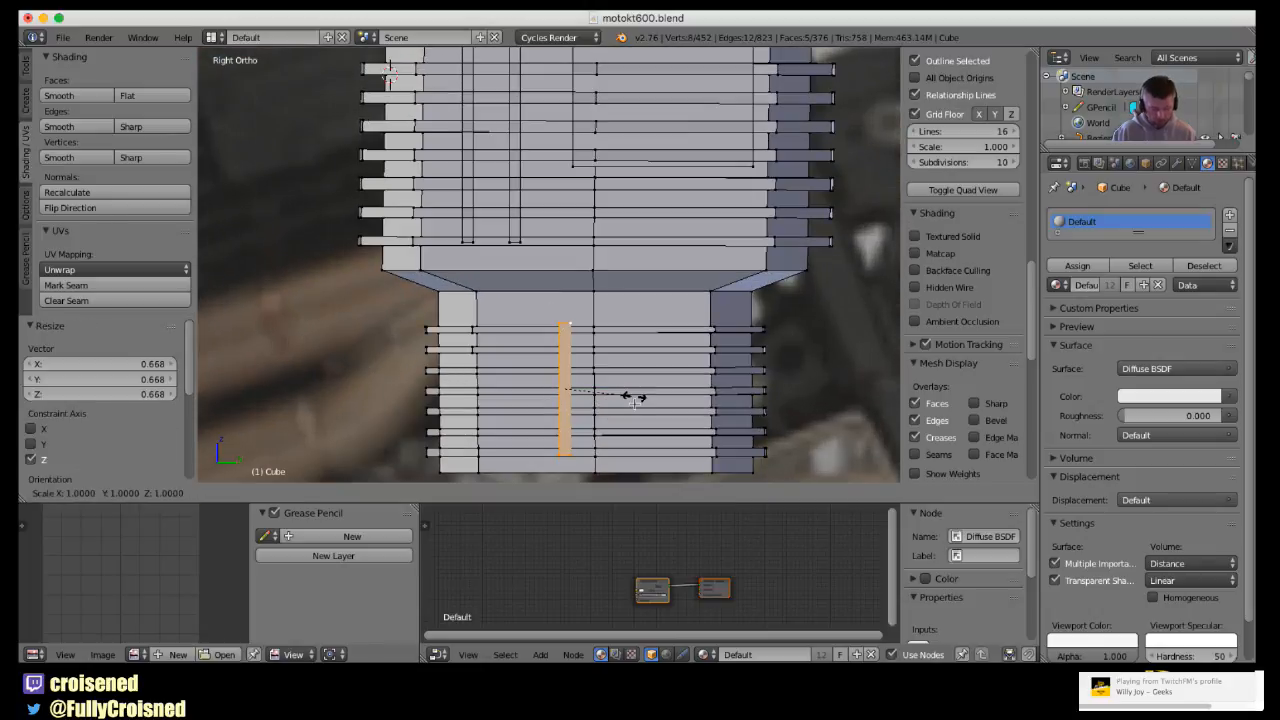
key("y")
left_click(604, 401)
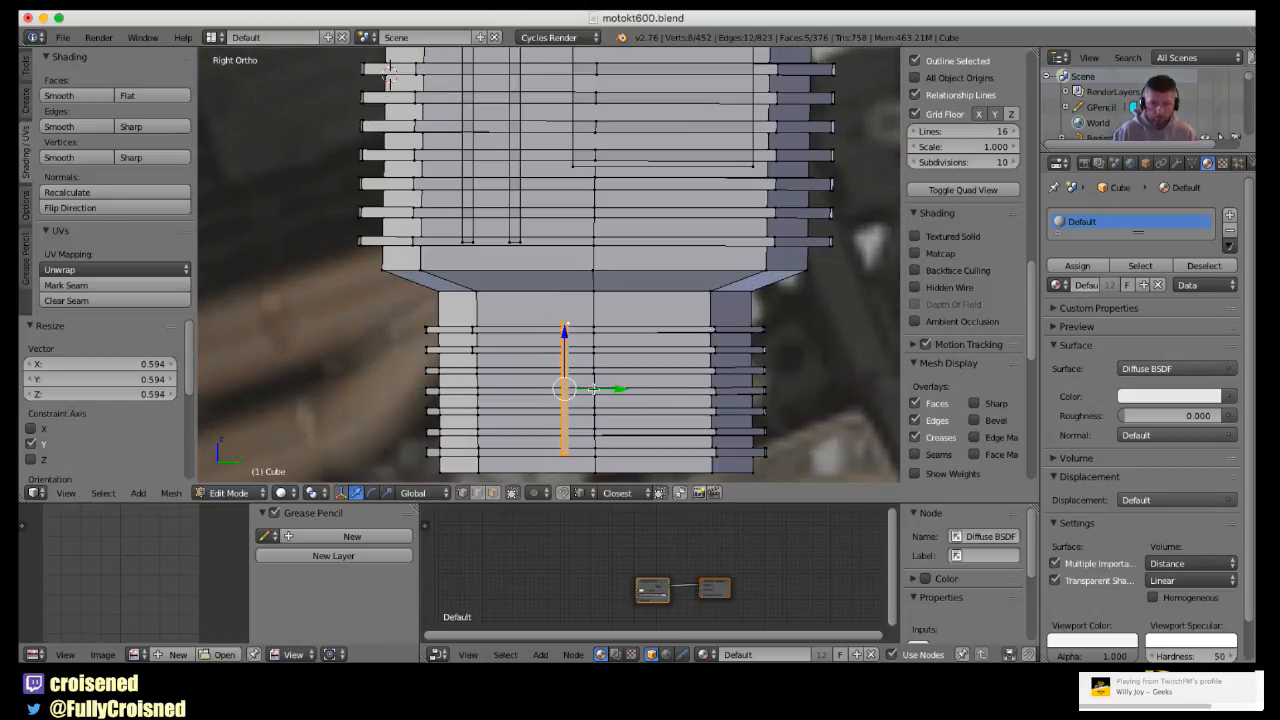
left_click_drag(617, 398, 625, 398)
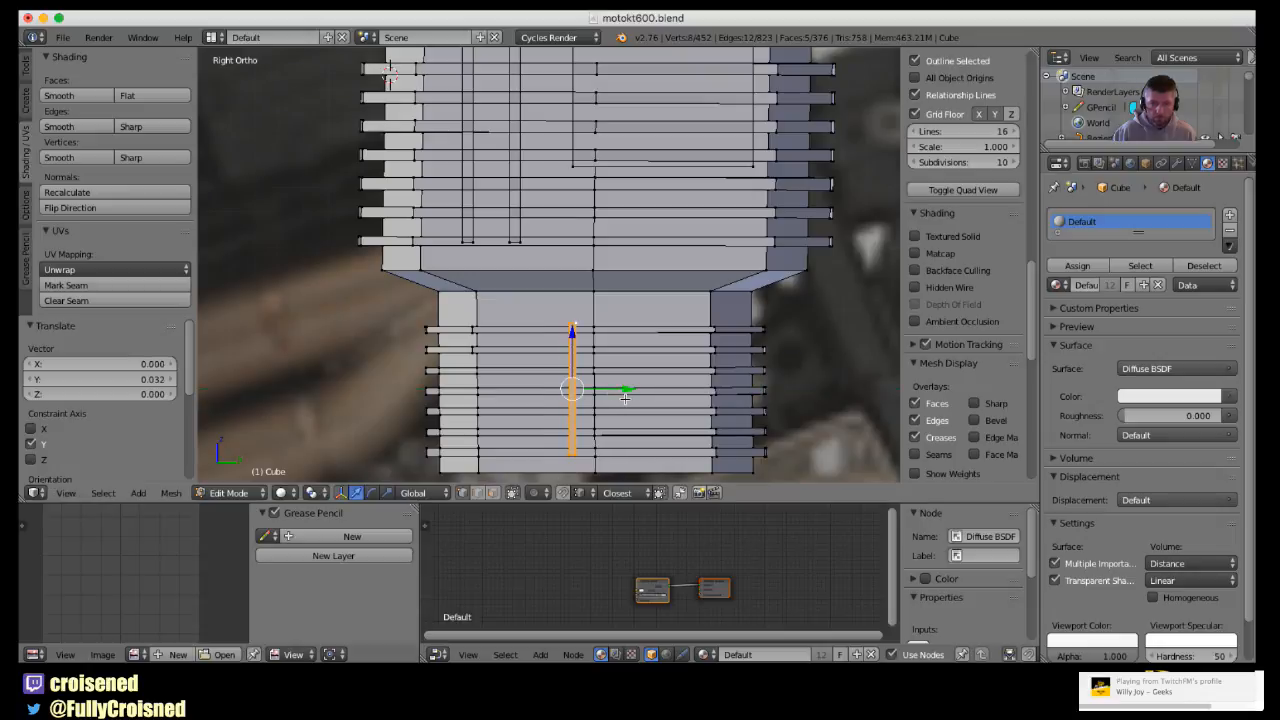
left_click_drag(576, 350, 578, 329)
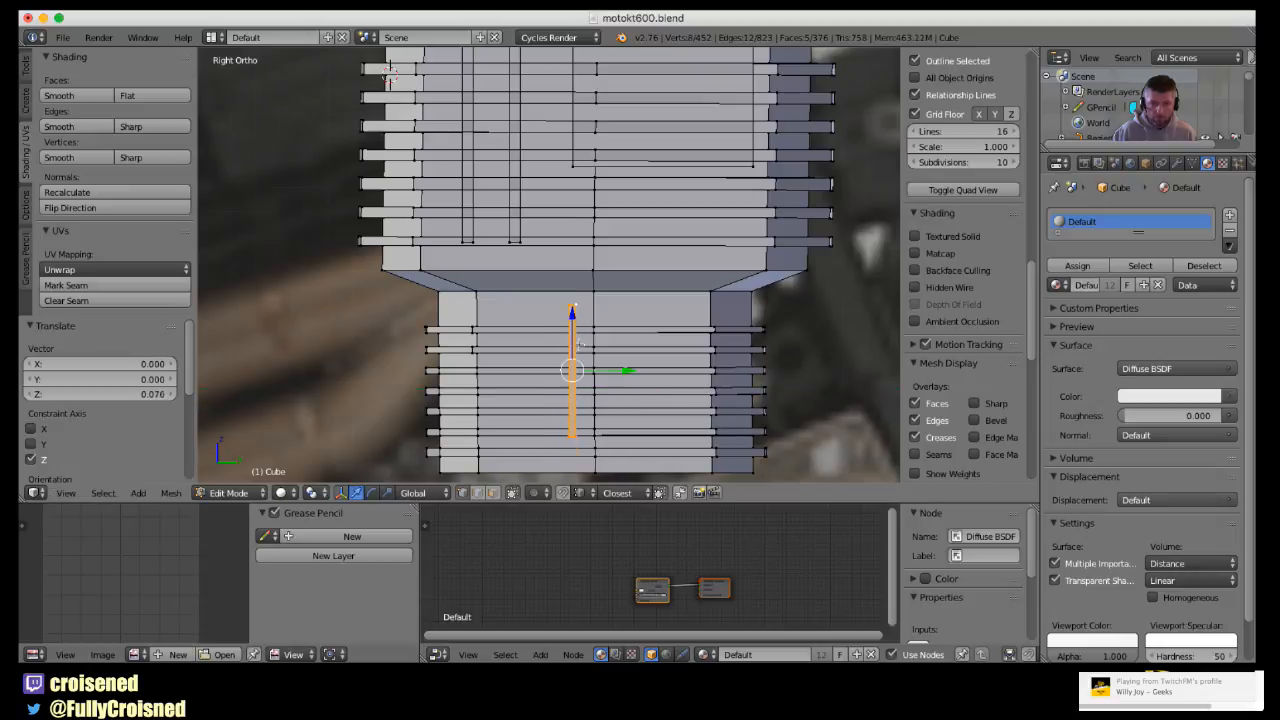
- Duplicate the lower strip 0.164 along Y and duplicate that copy another 0.303 along Y
key("shift+d")
key("y")
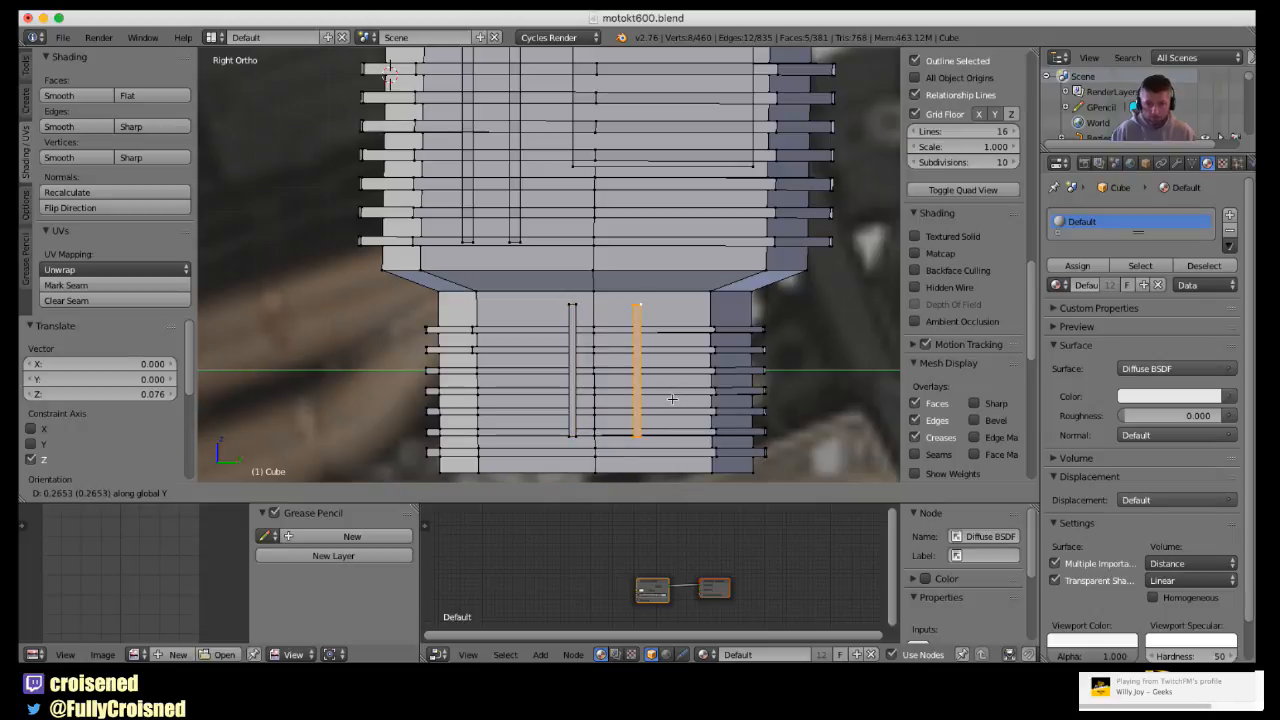
left_click(650, 398)
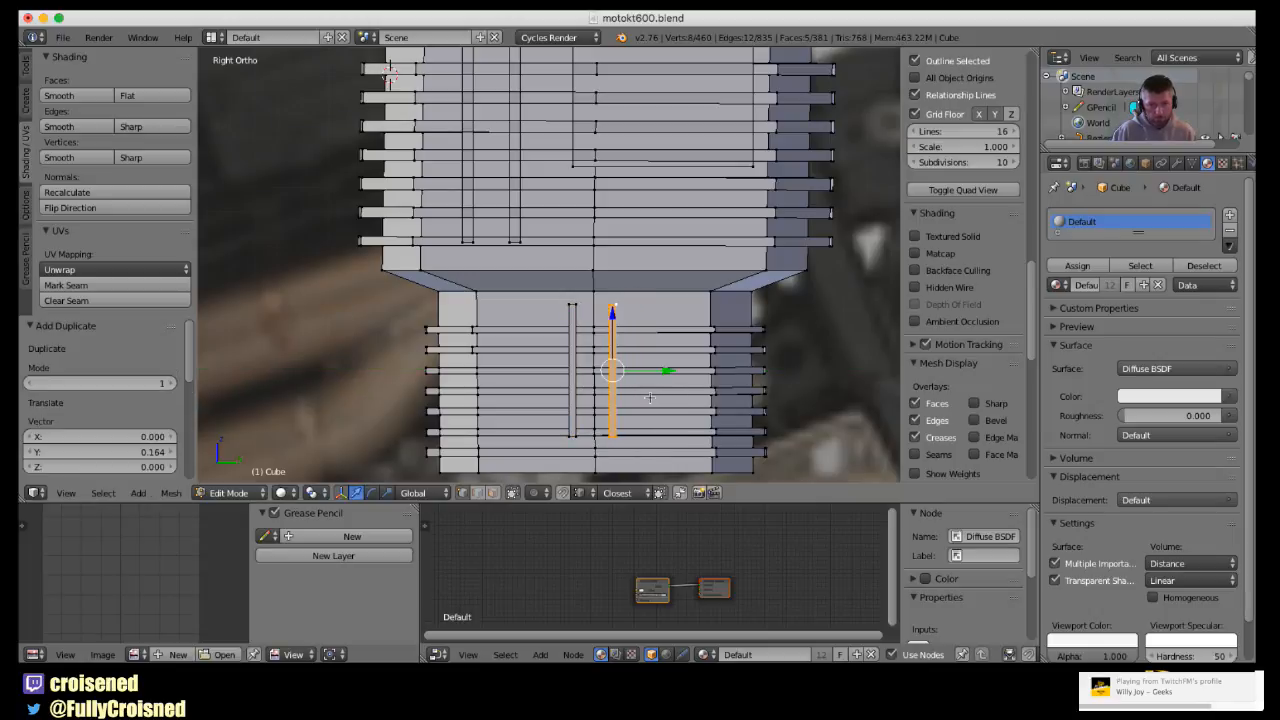
key("shift+d")
key("y")
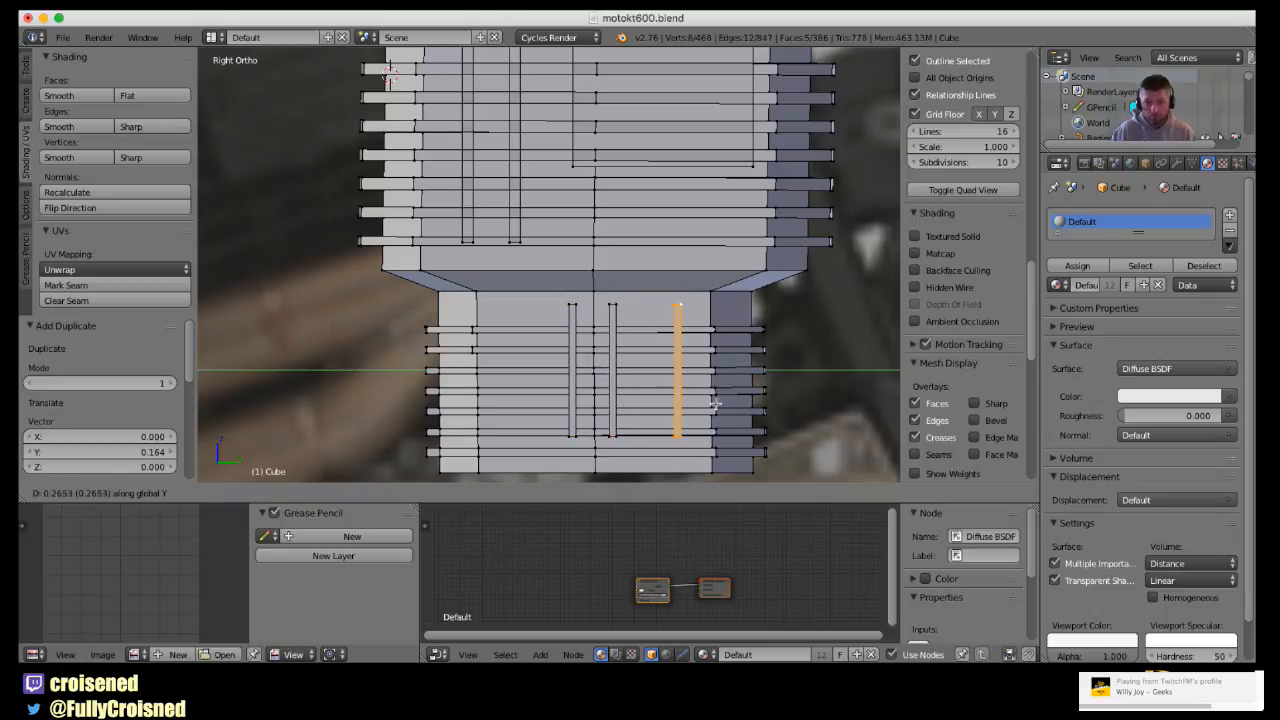
left_click(723, 403)
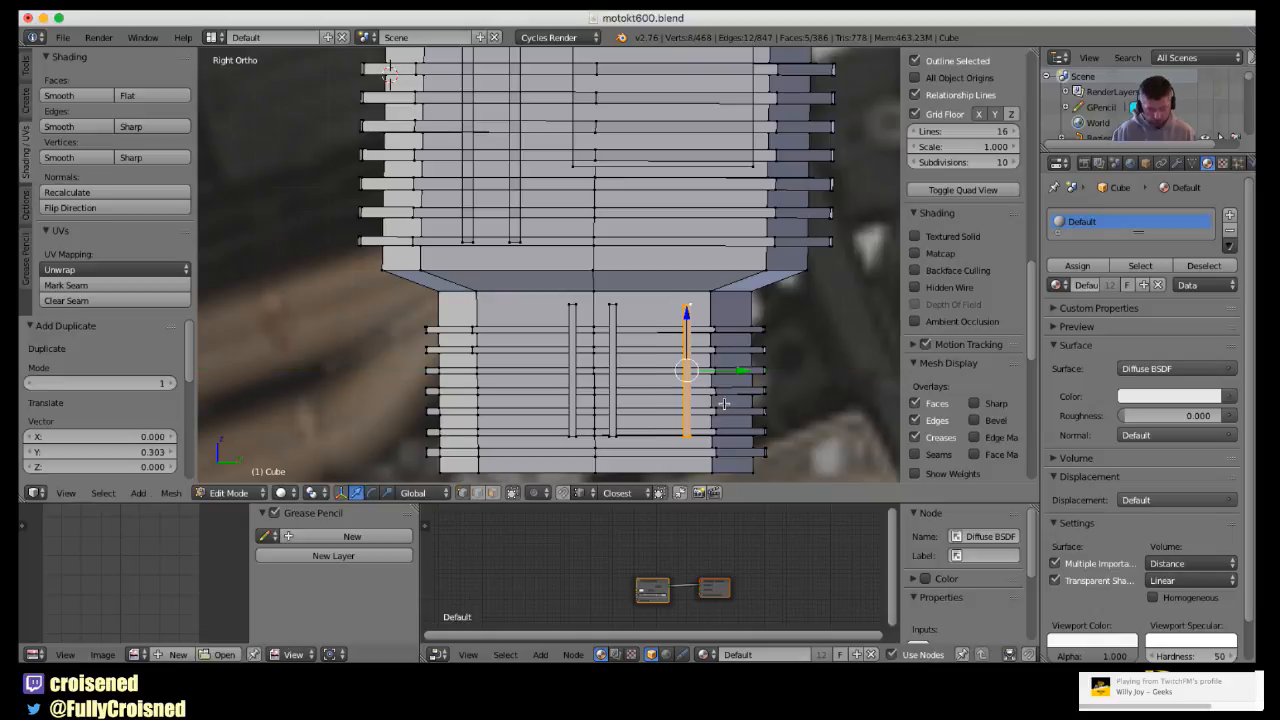
- Duplicate the last lower strip about -0.77 along Y as a fourth strip and check the layout in wireframe and solid shading
key("shift+d")
key("y")
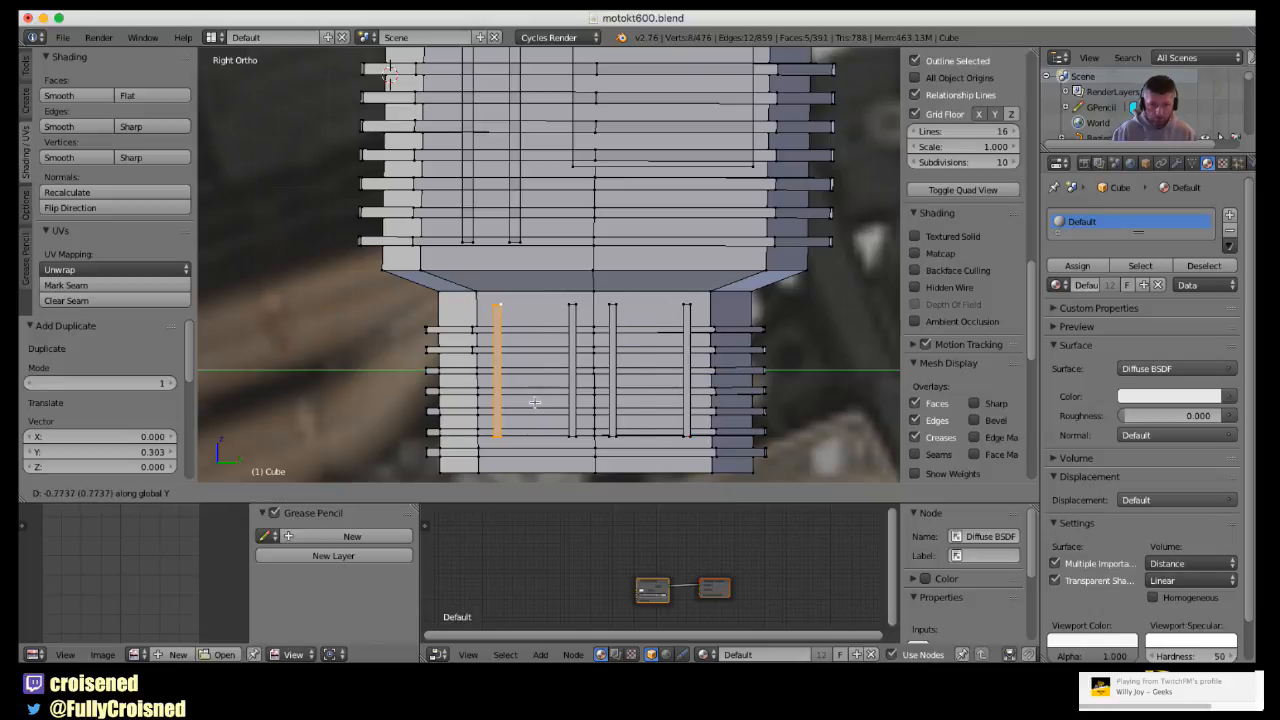
left_click(535, 403)
scroll(662, 394, "down", 5)
key("z")
key("Tab")
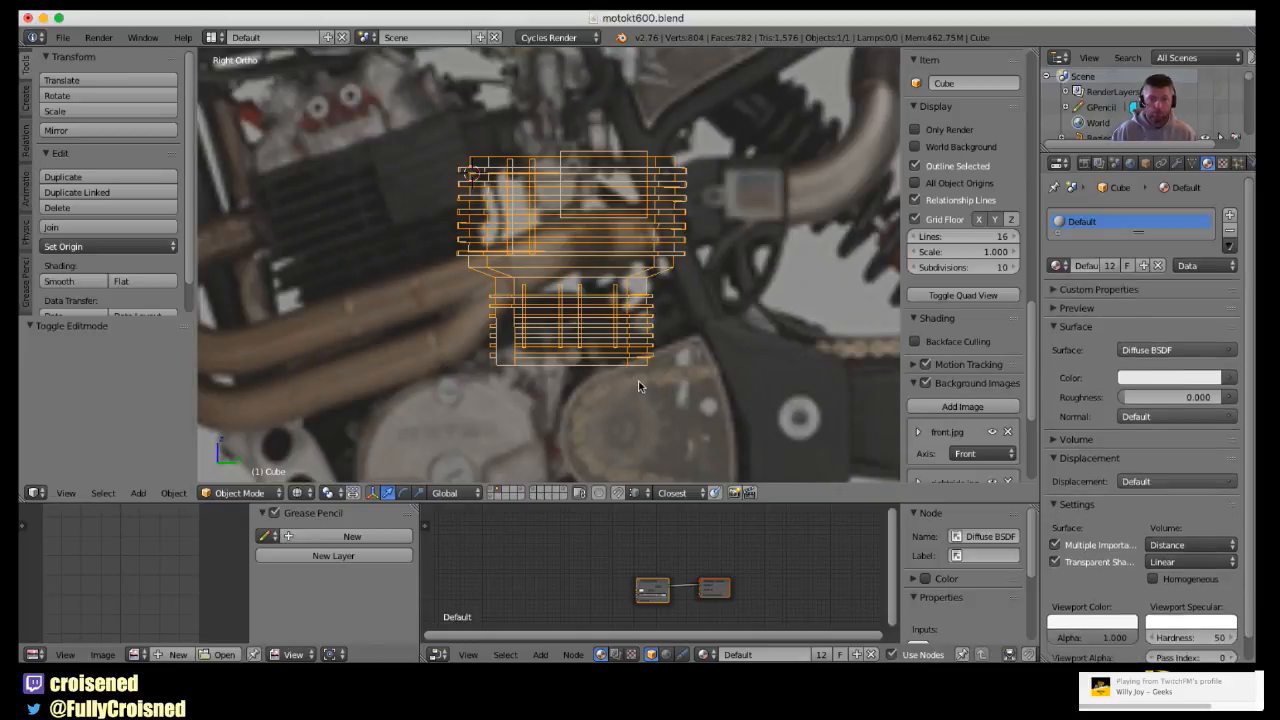
mouse_move(639, 386)
middle_mouse_down()
mouse_move(684, 394)
mouse_move(654, 366)
mouse_move(680, 397)
mouse_move(708, 383)
mouse_move(617, 350)
mouse_move(646, 343)
middle_mouse_up()
key("z")
scroll(715, 390, "up", 3)
- Select all four lower strips as linked geometry and move them about -0.14 along X into the lower fins
key("Tab")
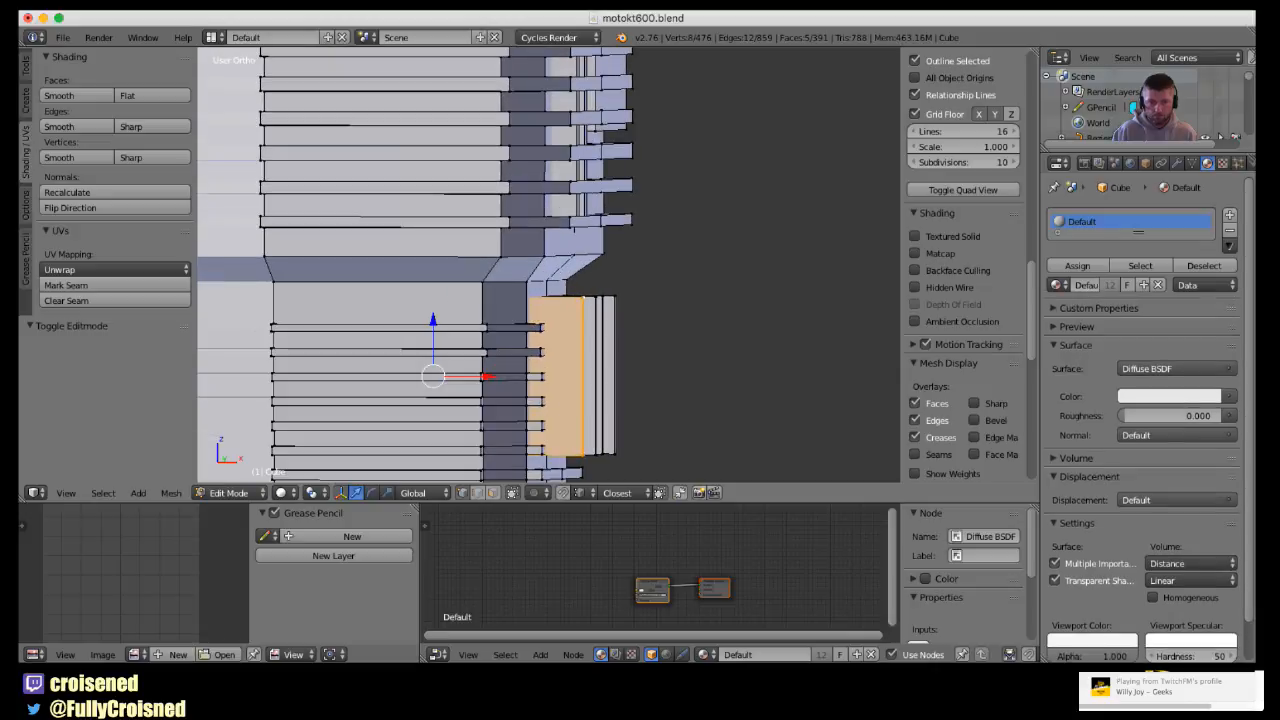
middle_click_drag(653, 391, 601, 418)
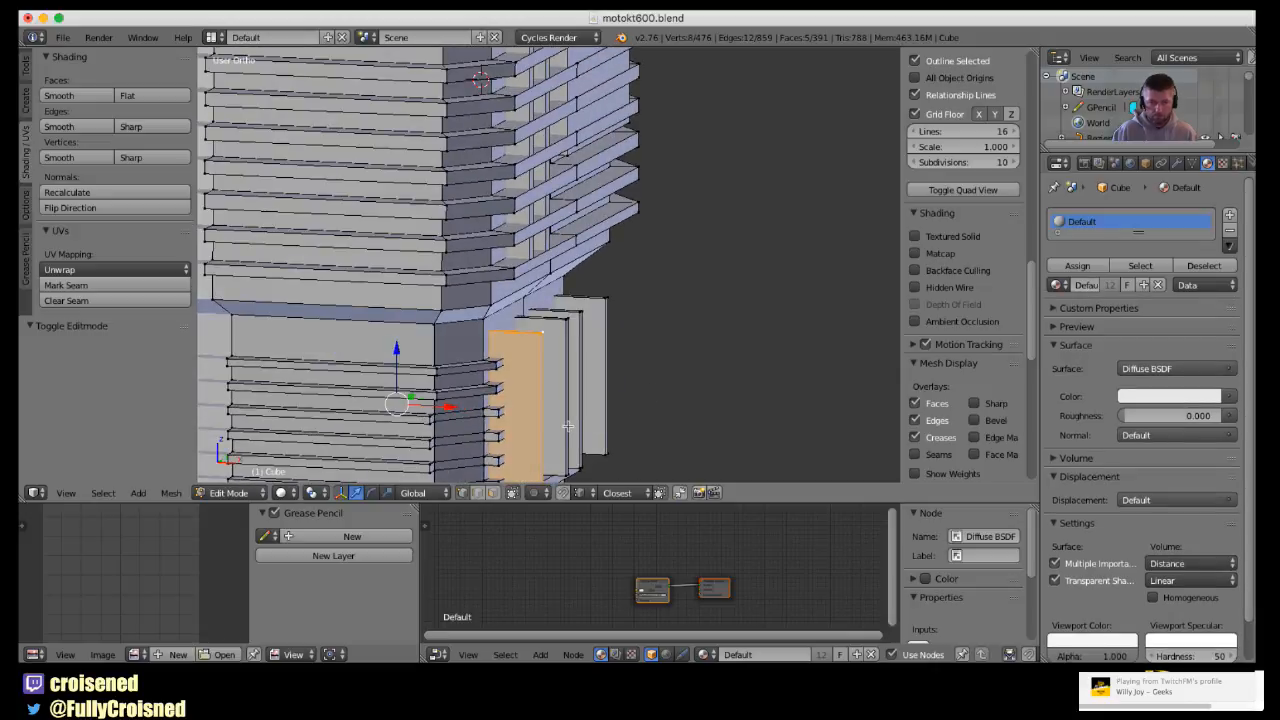
right_click(566, 342, "shift")
right_click(578, 321, "shift")
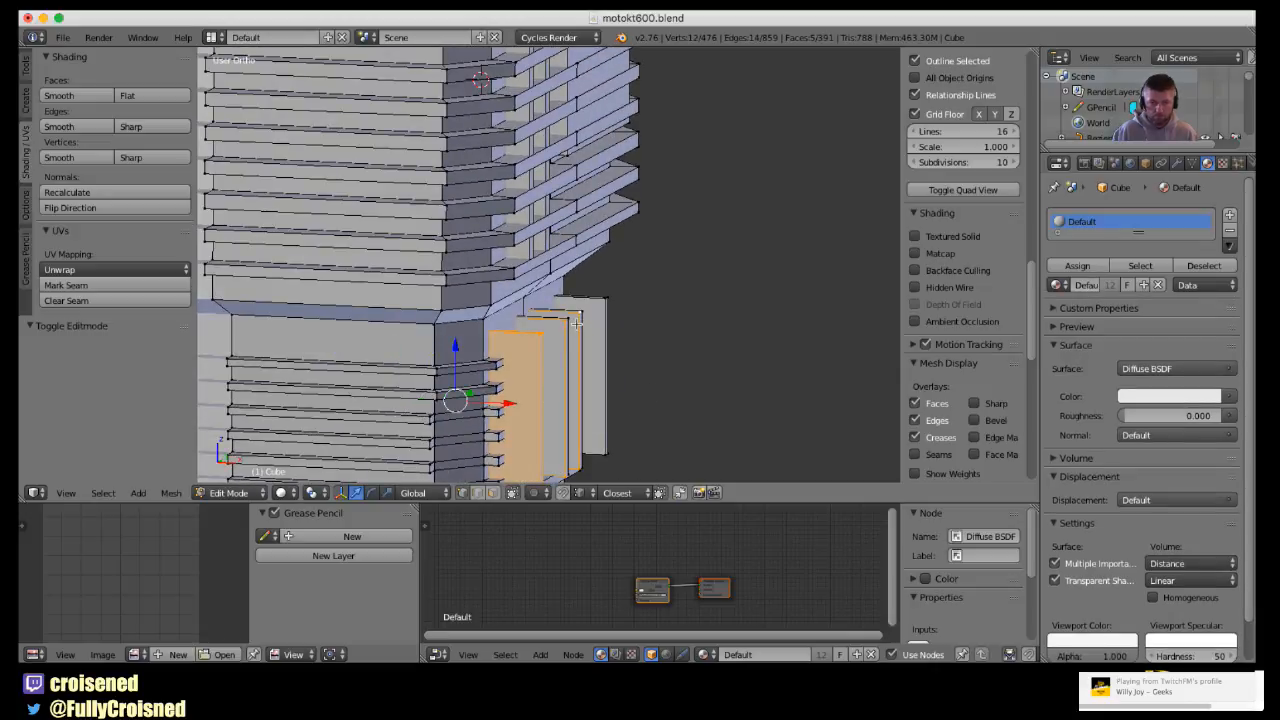
key("a")
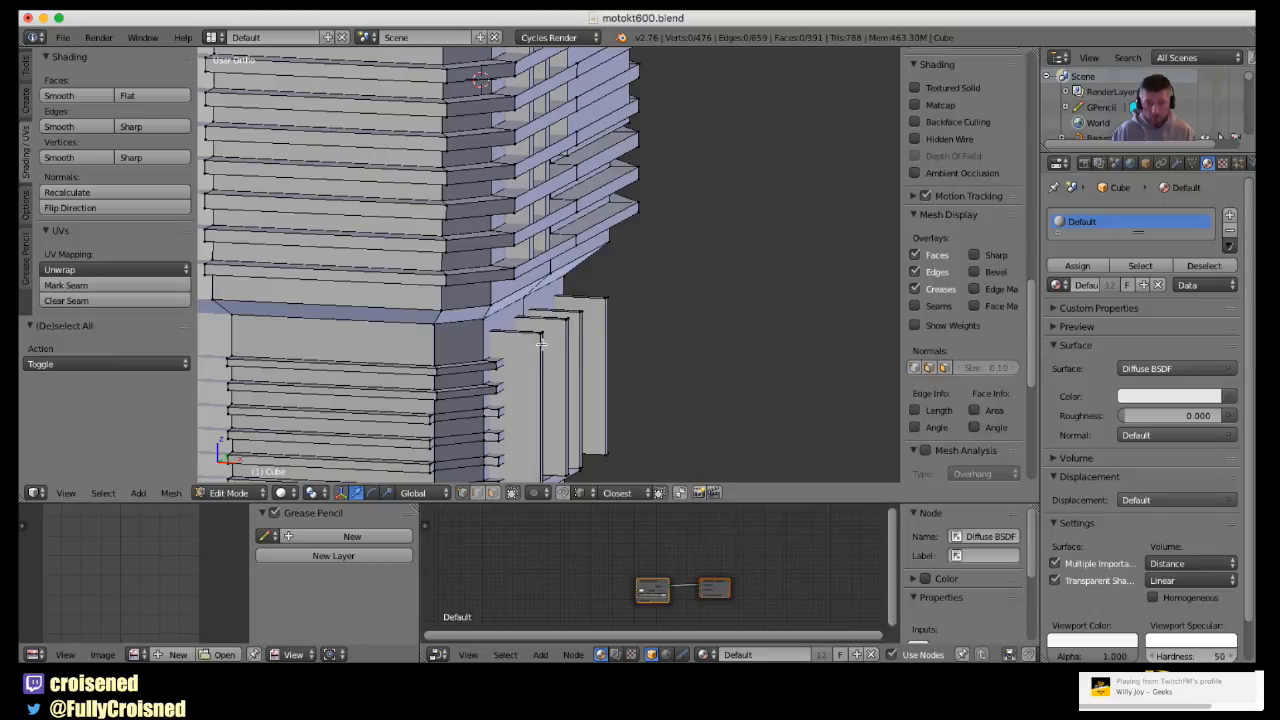
key("l")
key("l")
key("l")
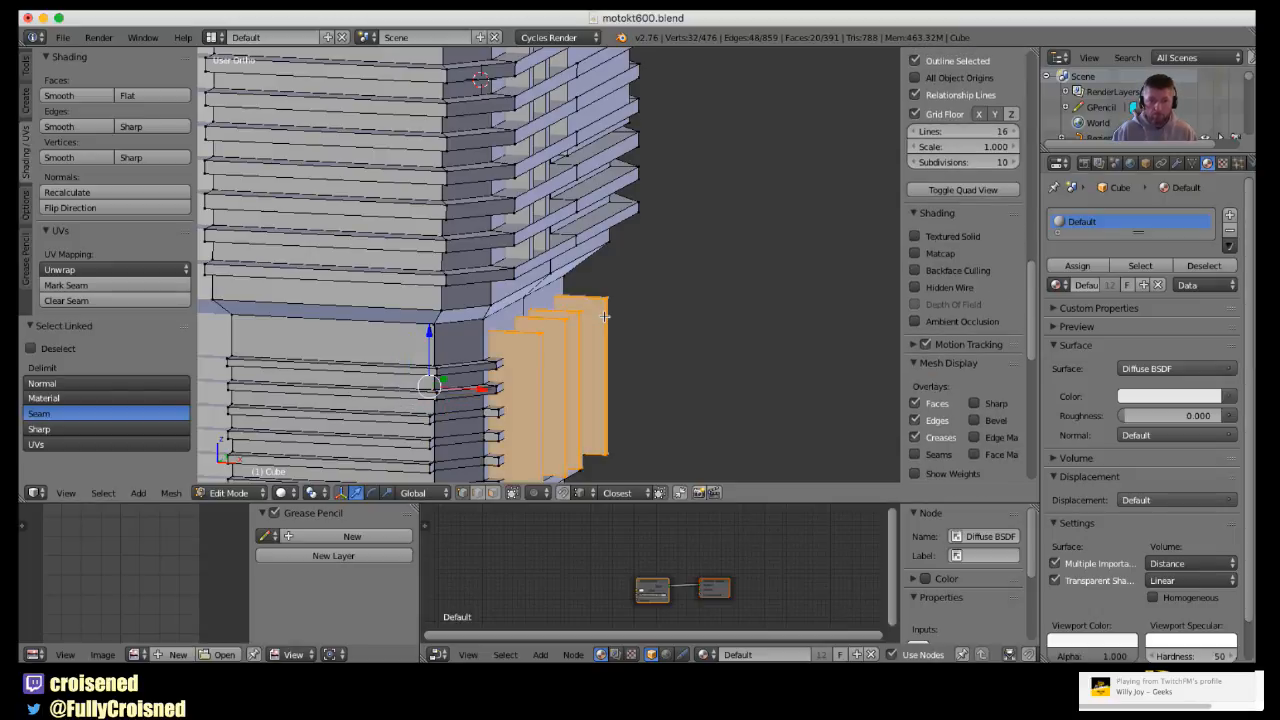
key("g")
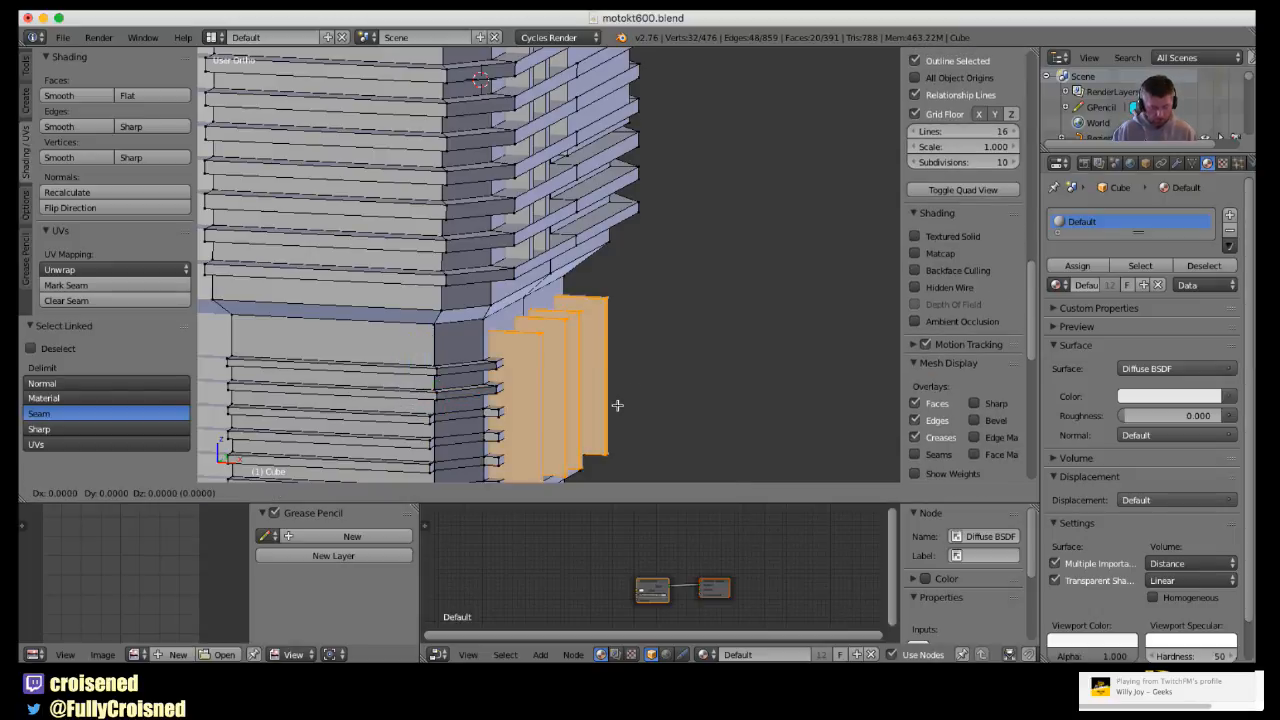
key("x")
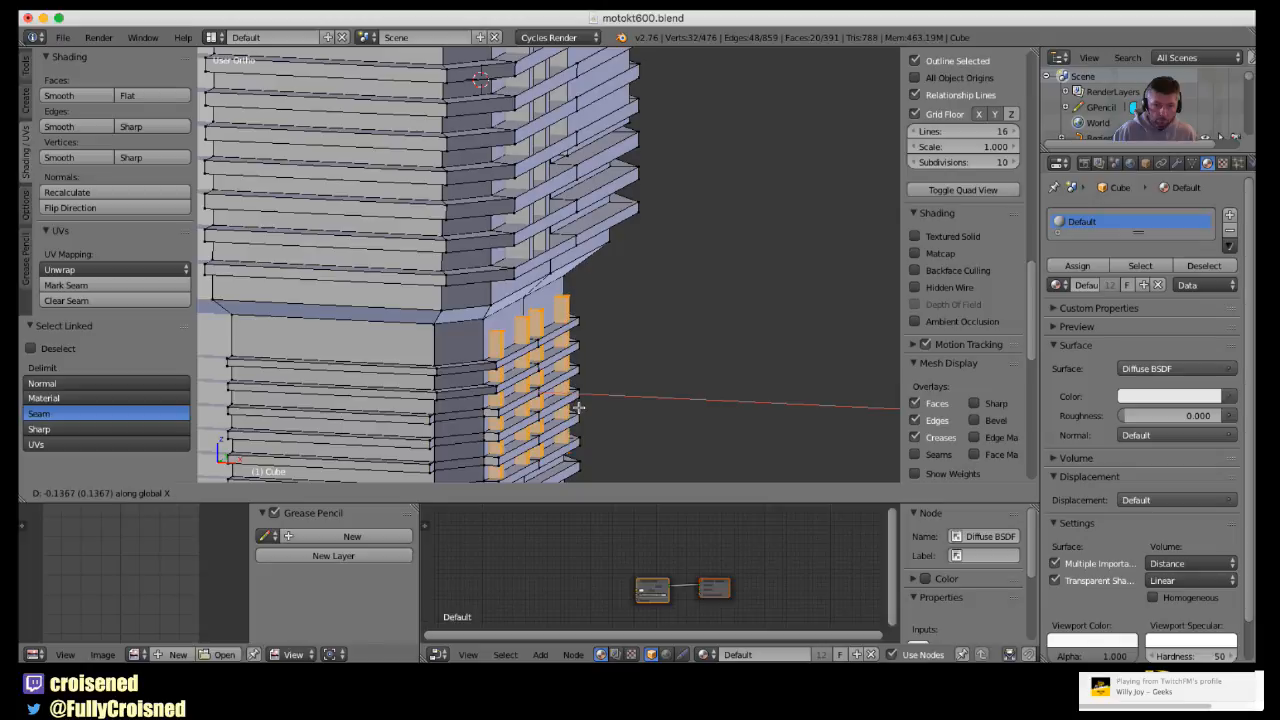
left_click(576, 402)
- Inspect the strips on both finned sections in Object Mode from an angle and against the right-side reference photo
scroll(571, 393, "down", 2)
key("Tab")
mouse_move(571, 393)
middle_mouse_down()
mouse_move(370, 366)
mouse_move(559, 373)
middle_mouse_up()
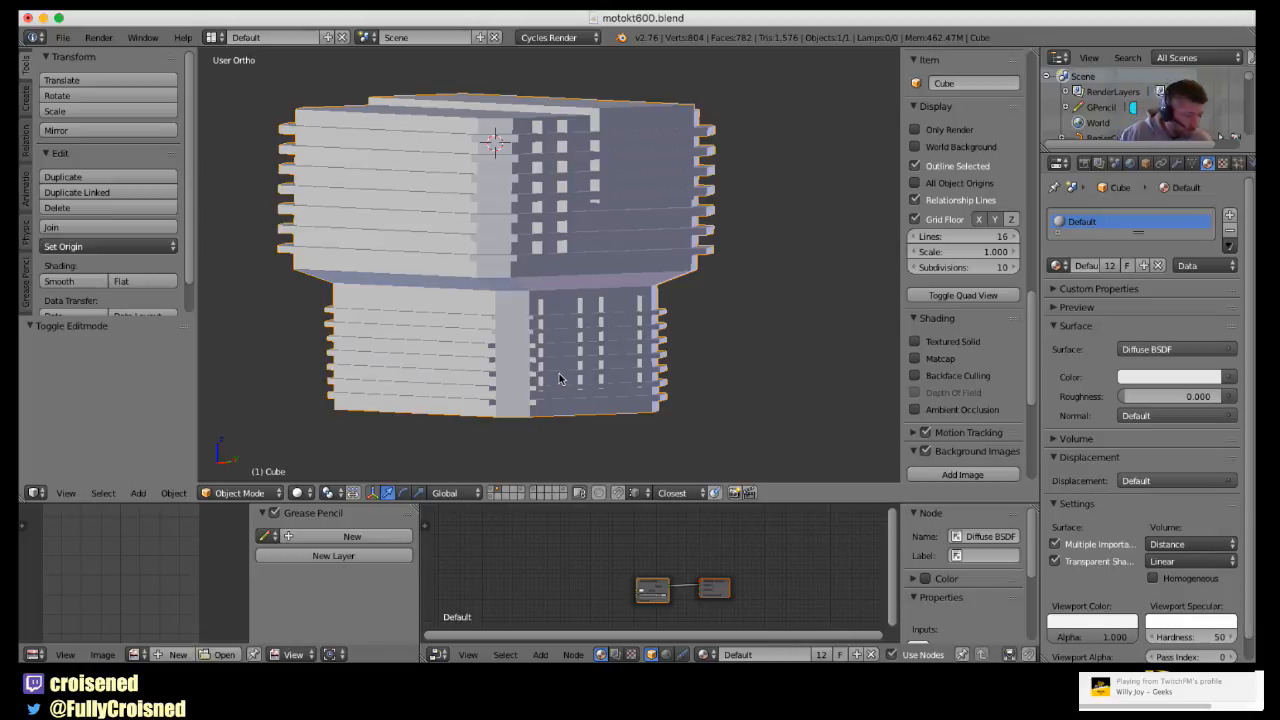
scroll(562, 375, "up", 2)
scroll(564, 375, "down", 3)
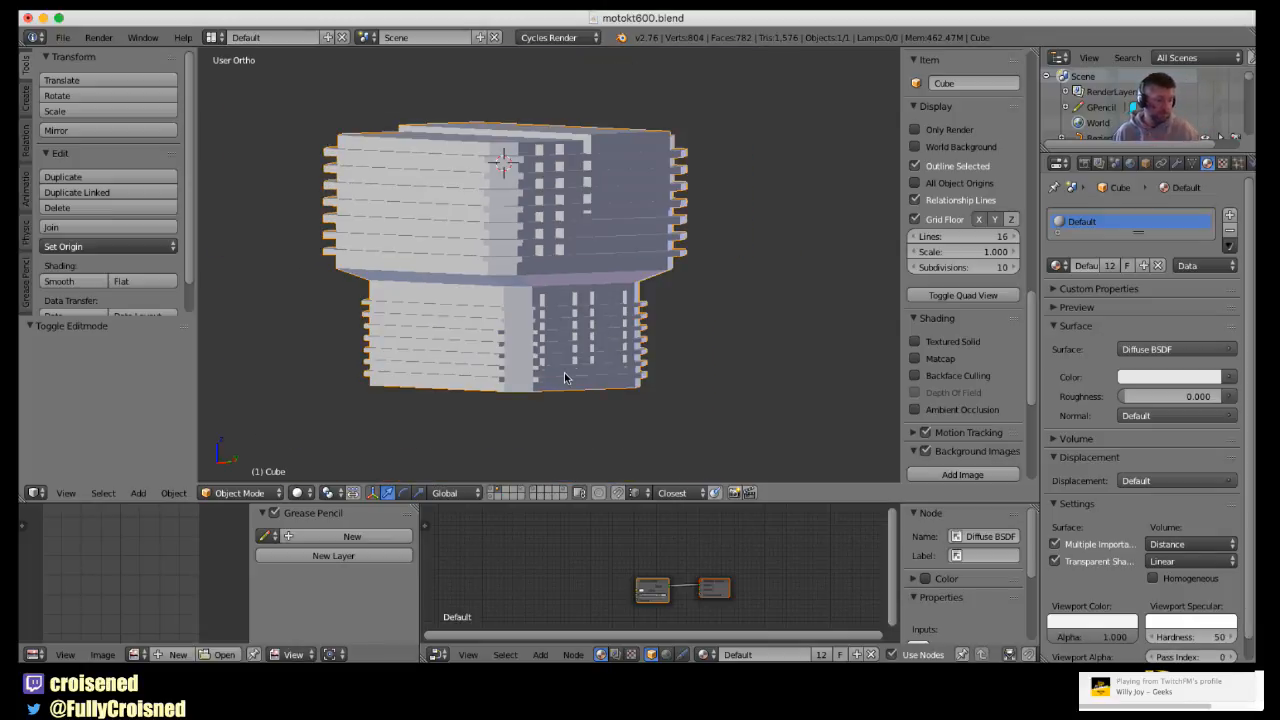
key("KP_3")
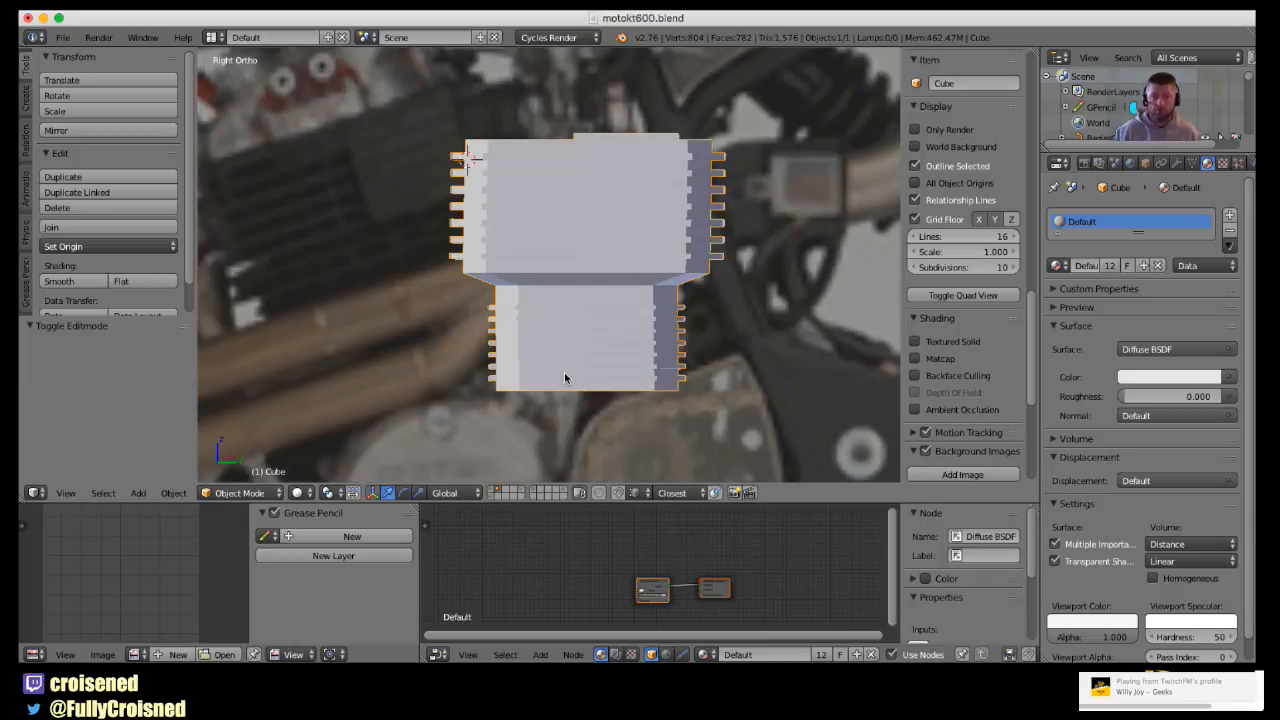
- View the finned cylinder block from an angle and show its modifier settings
scroll(560, 370, "up", 1)
middle_click_drag(541, 388, 742, 318)
key("KP_1")
scroll(636, 378, "up", 3)
left_click(1178, 163)
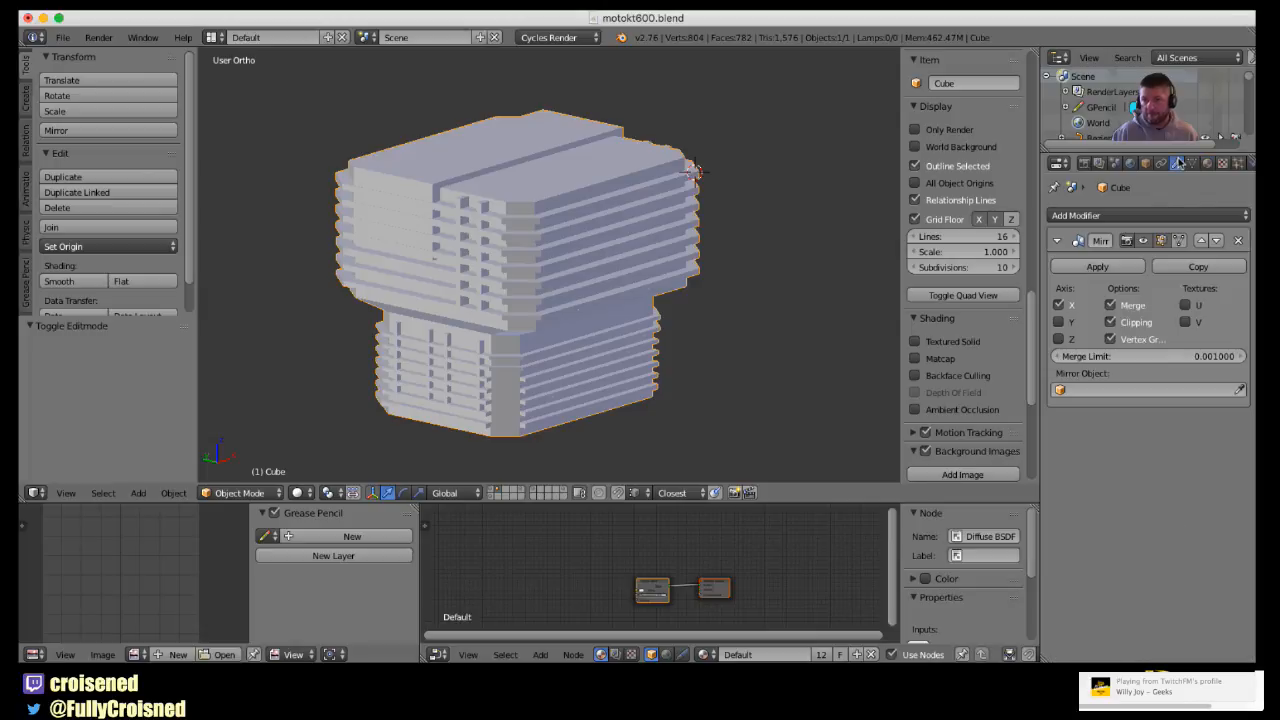
left_click(1154, 212)
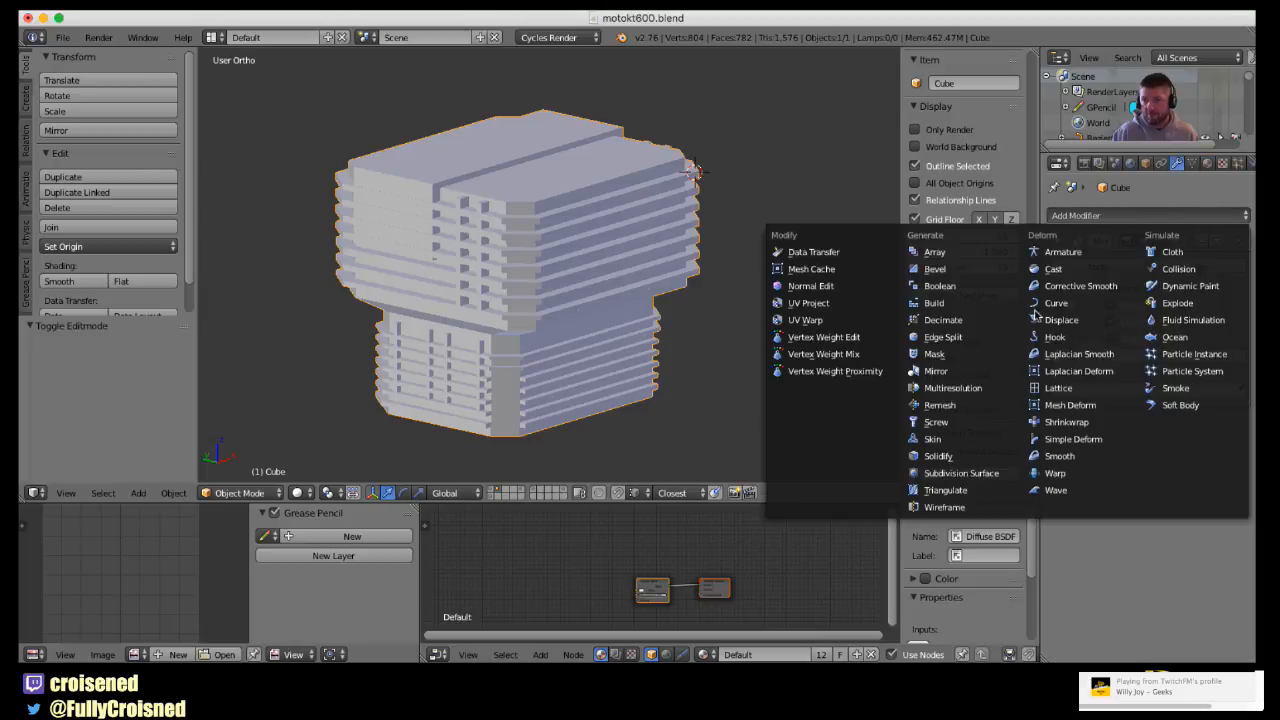
left_click(968, 287)
middle_click_drag(774, 300, 811, 309)
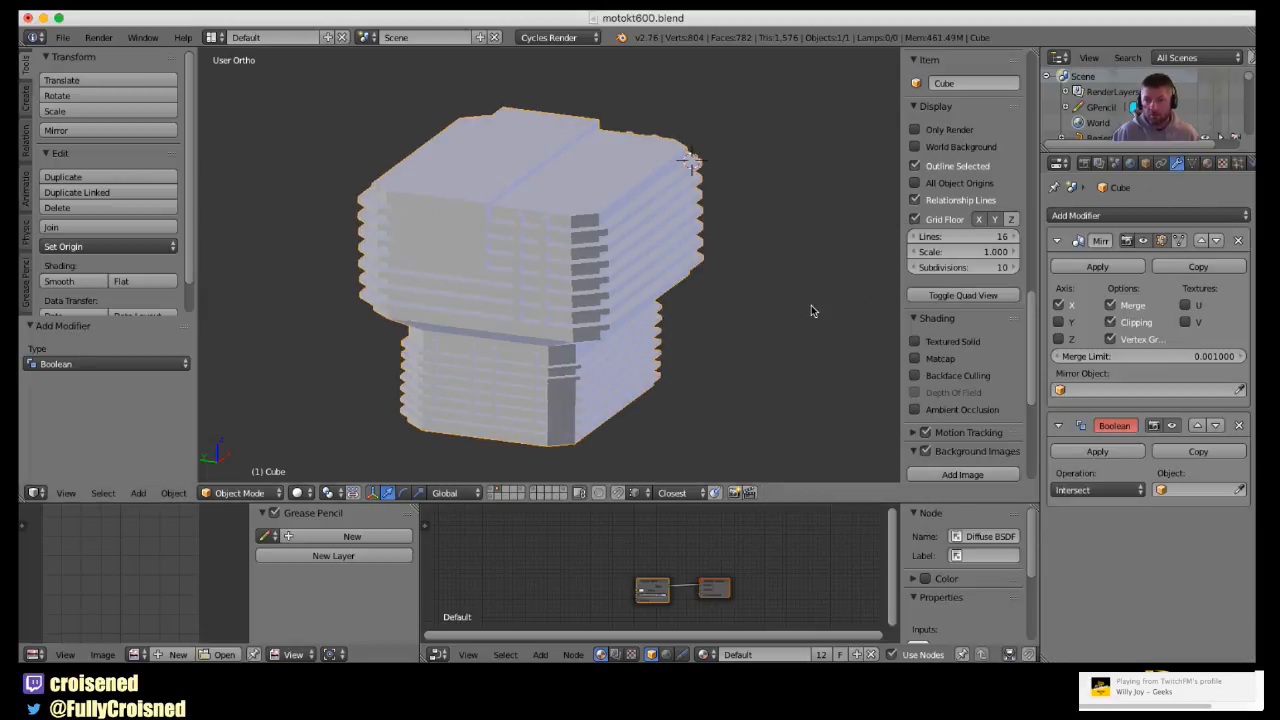
left_click(1239, 426)
- Add a Bevel modifier with a width of 0.1 to the finned cylinder block
left_click(1146, 215)
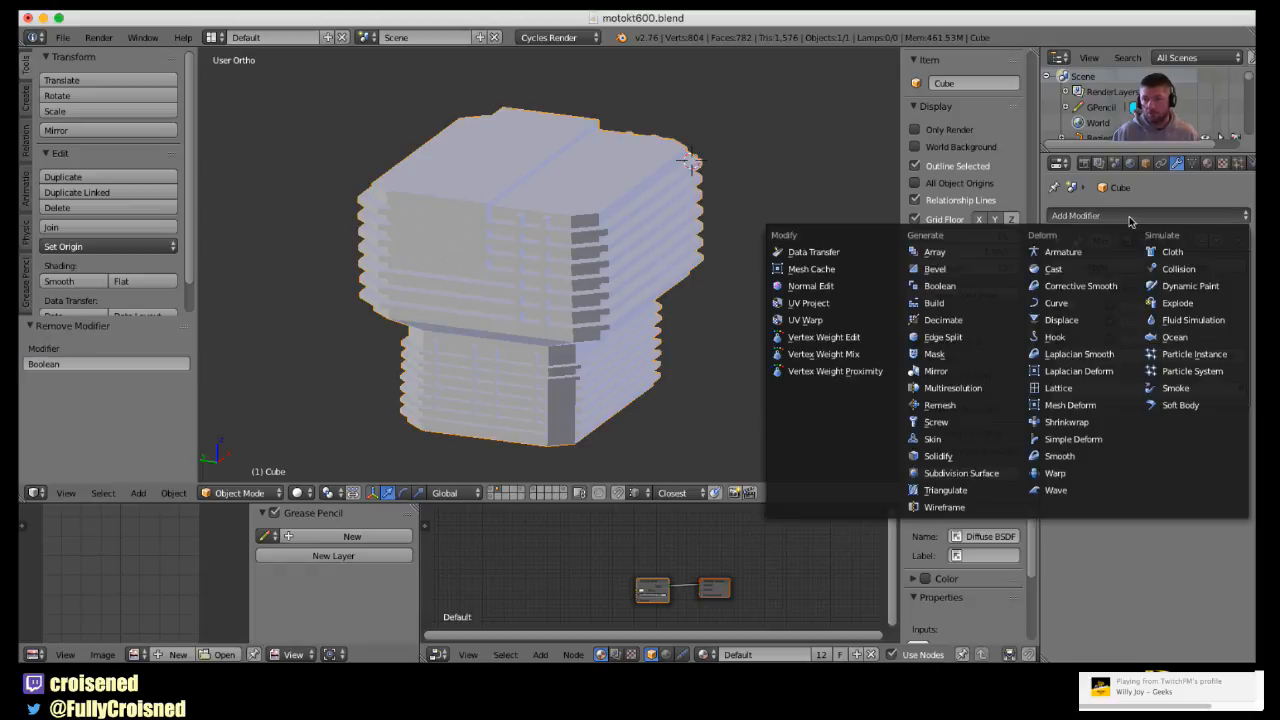
left_click(969, 270)
scroll(787, 298, "up", 3)
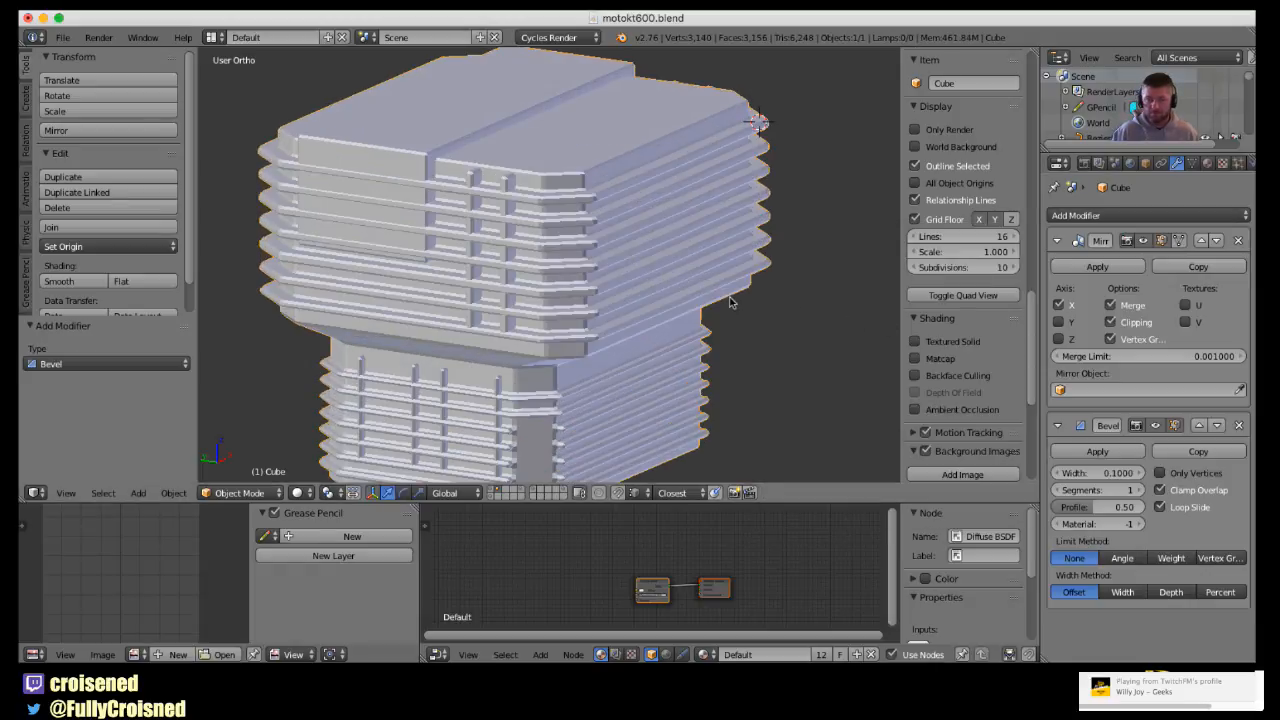
middle_click_drag(760, 325, 714, 302, "shift")
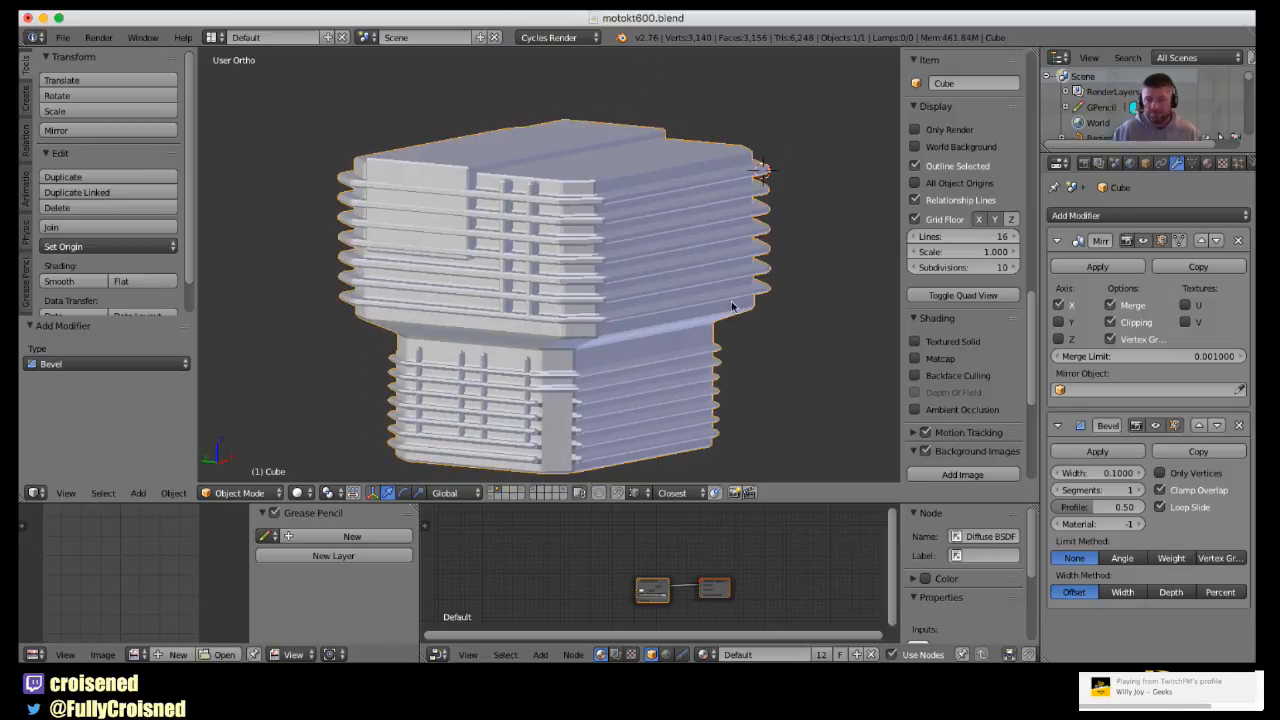
left_click(1090, 473)
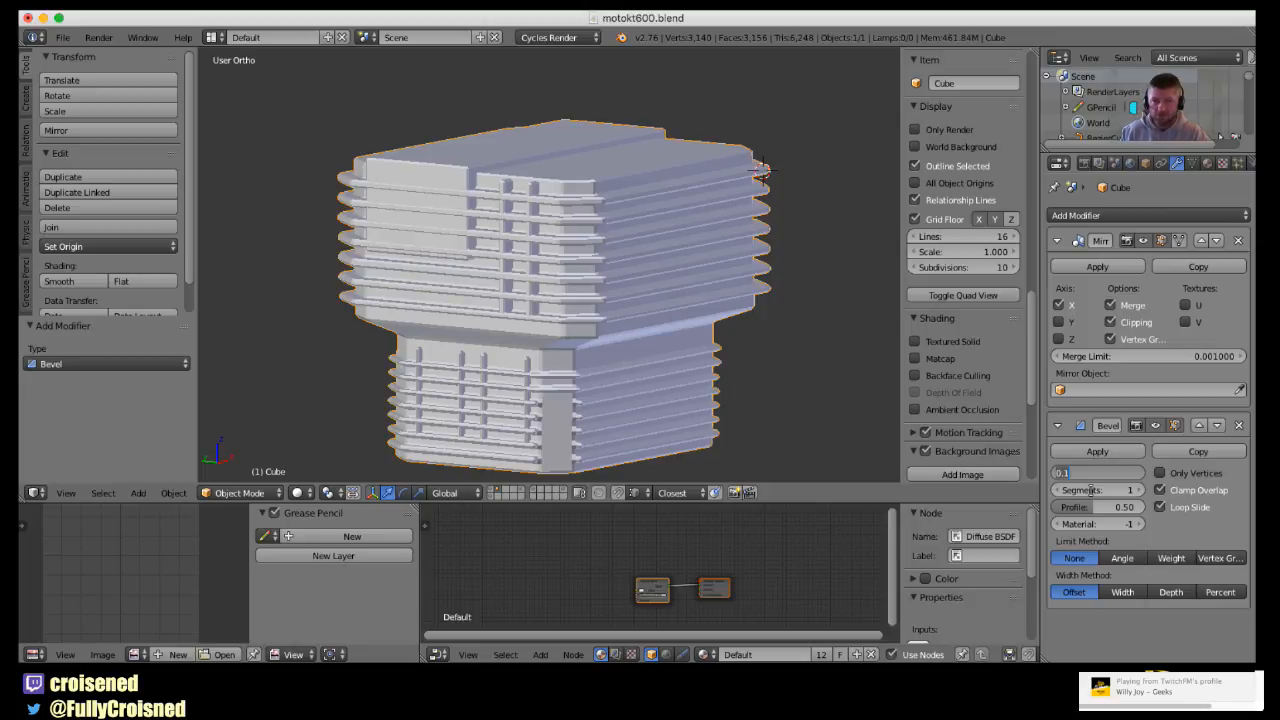
key("Return")
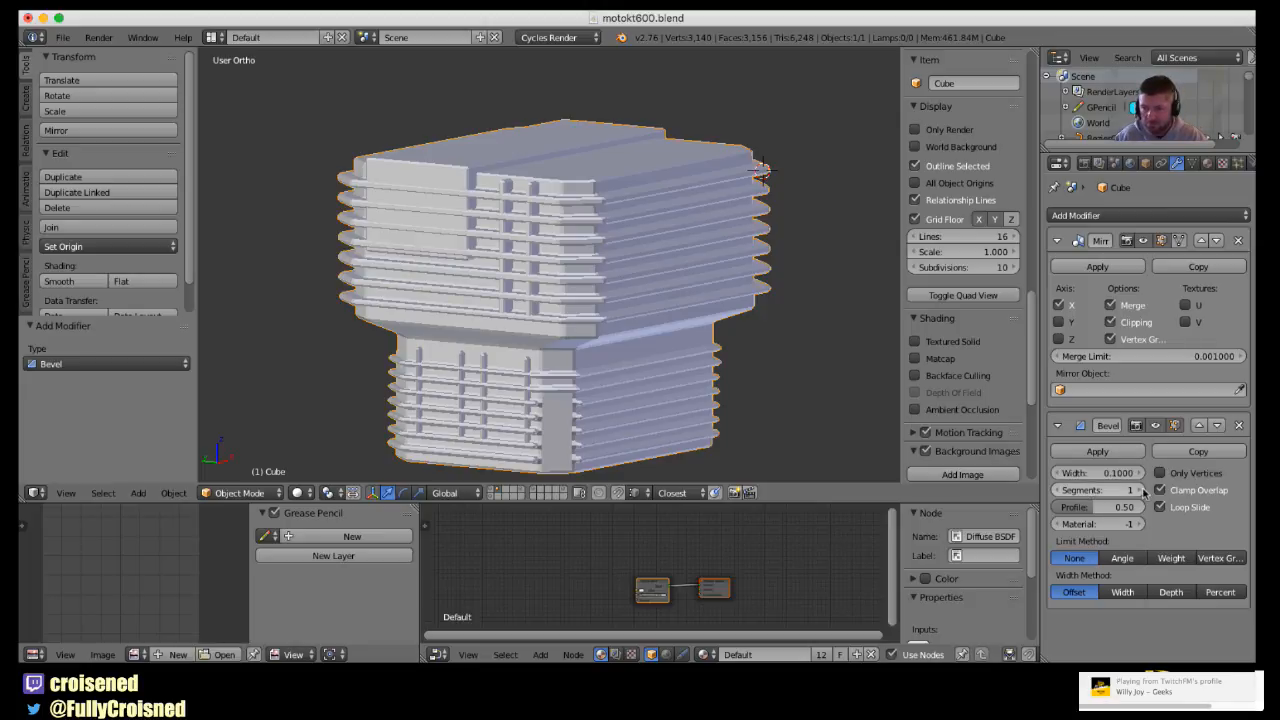
- Set the Bevel modifier to 4 segments and check the rounded fins and strips up close
left_click(1143, 490)
left_click(1143, 490)
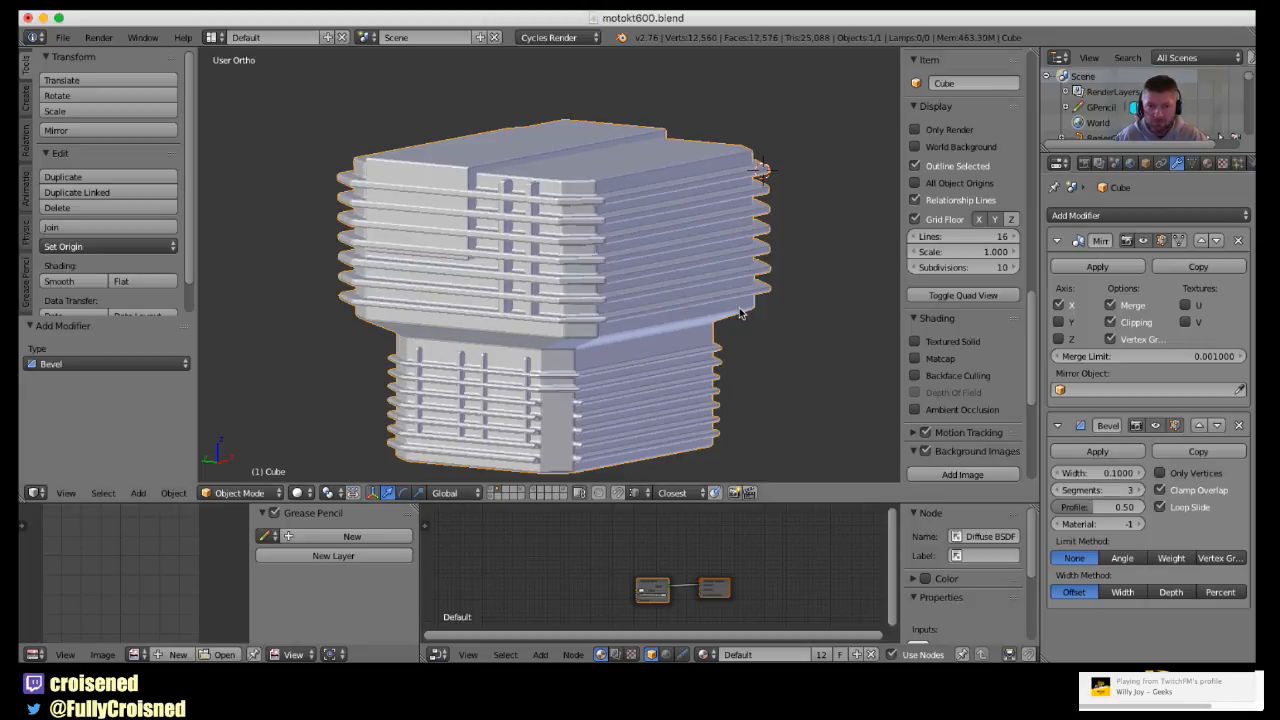
scroll(738, 316, "up", 5)
scroll(738, 310, "up", 4)
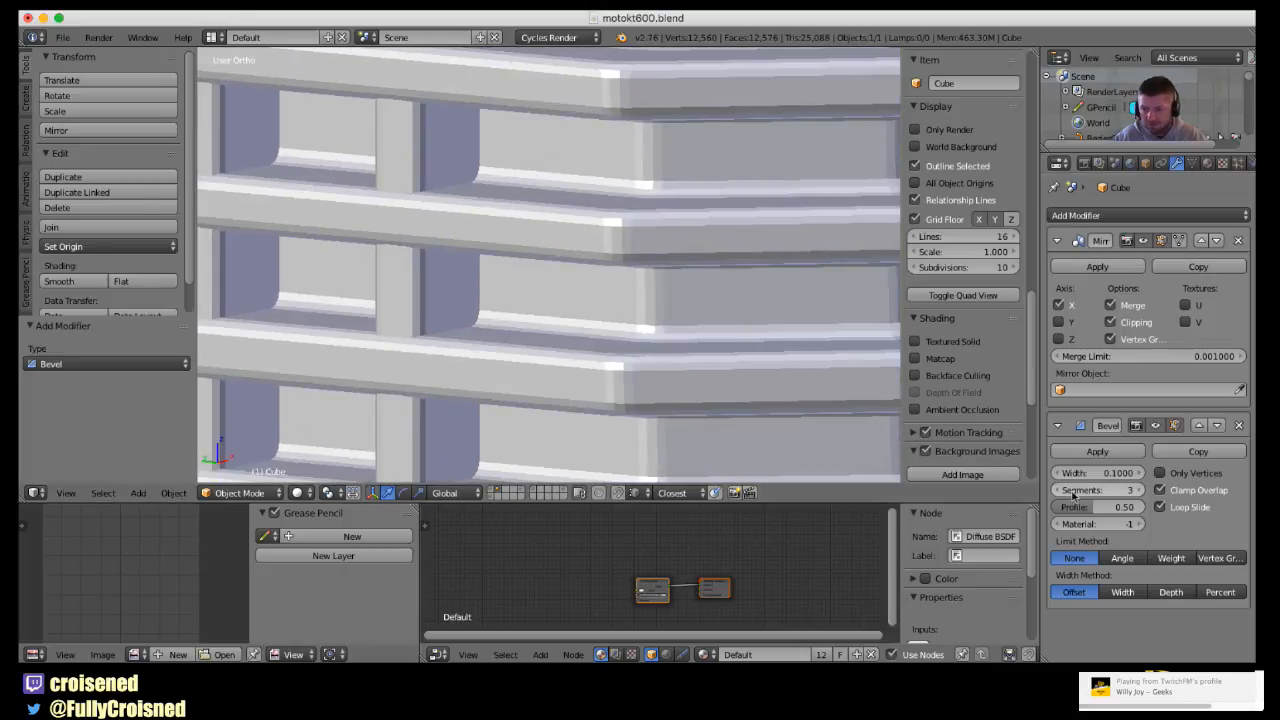
left_click(1138, 490)
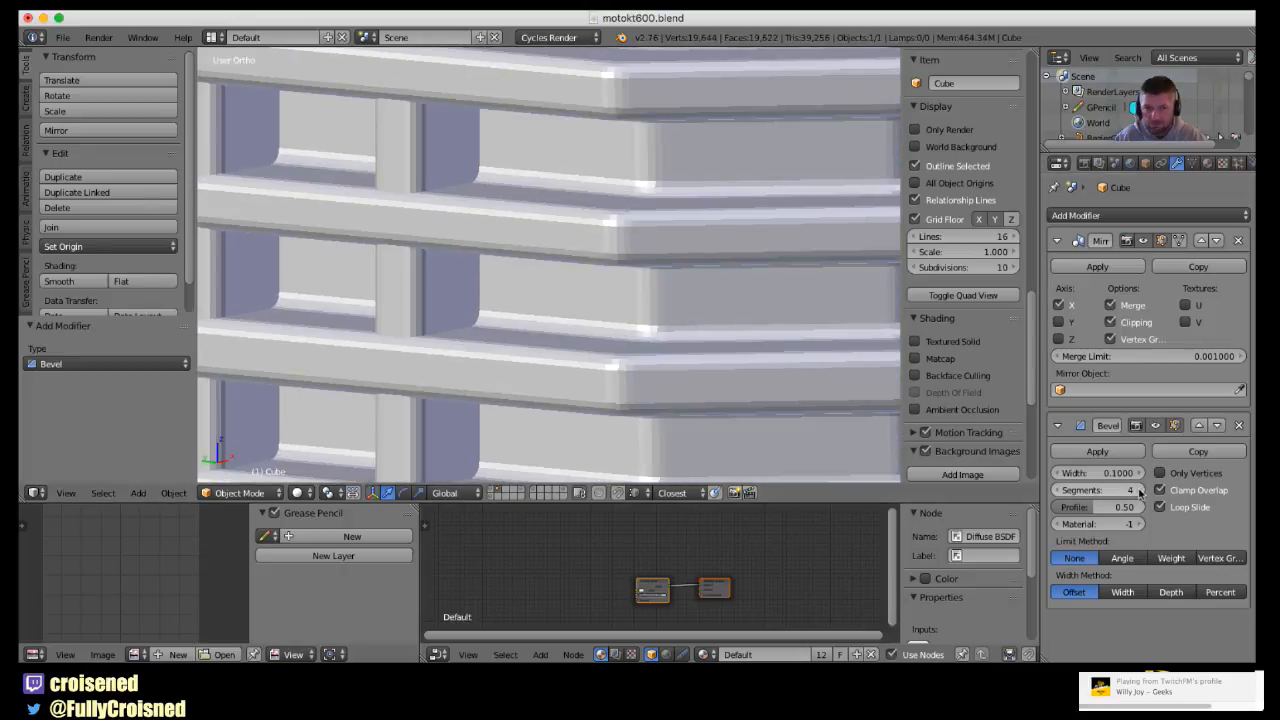
scroll(683, 358, "down", 2)
scroll(682, 357, "down", 4)
middle_click_drag(680, 357, 437, 363)
scroll(463, 354, "up", 2)
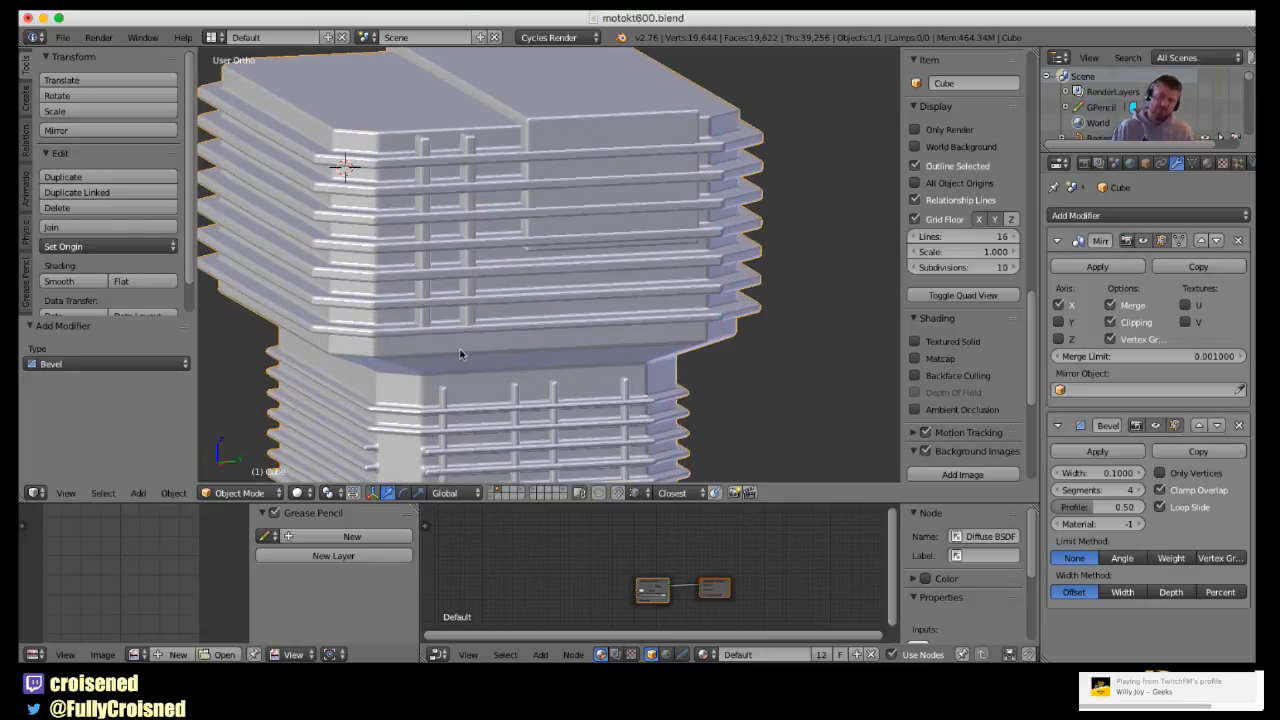
scroll(464, 355, "down", 2)
- Enable Matcap shading with the silver metallic matcap and inspect the bevelled block from several angles
left_click(914, 358)
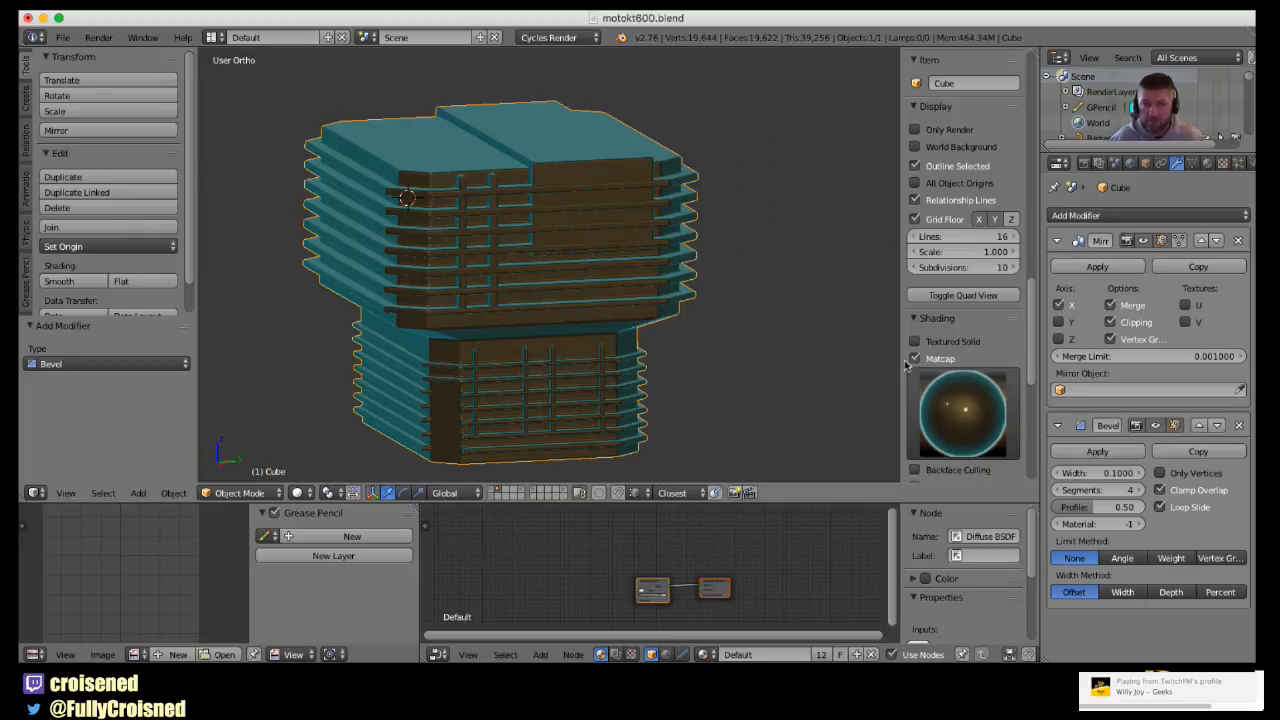
middle_click_drag(737, 362, 850, 385)
left_click(962, 412)
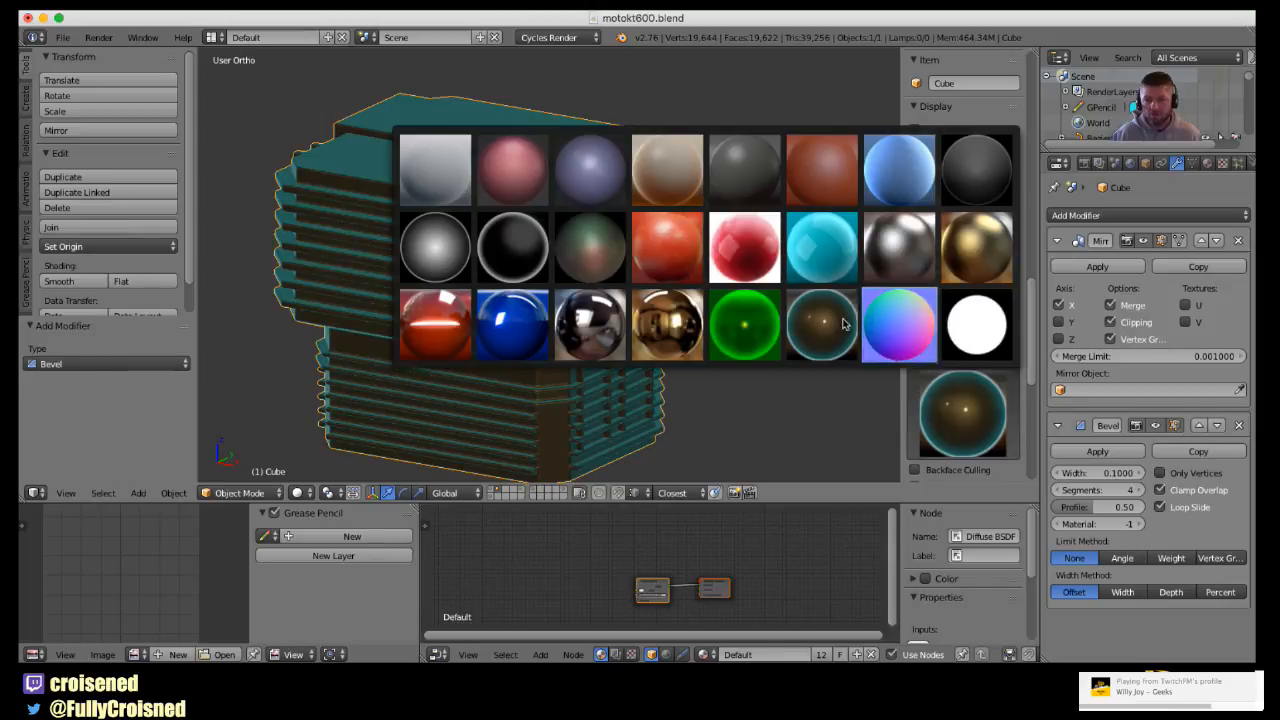
left_click(889, 266)
middle_click_drag(641, 322, 799, 302)
scroll(681, 356, "down", 2)
middle_click_drag(681, 356, 786, 382)
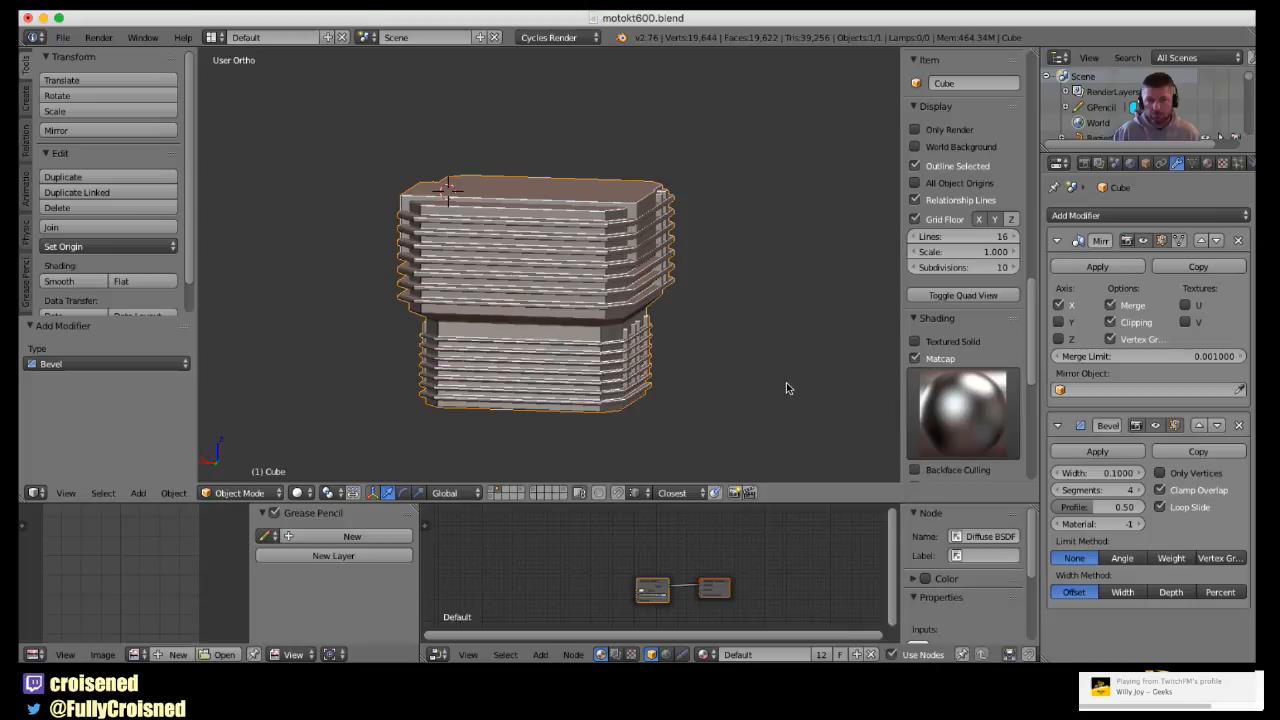
- Change the matcap to the dark green and red one and inspect the fins
left_click(942, 418)
left_click(604, 251)
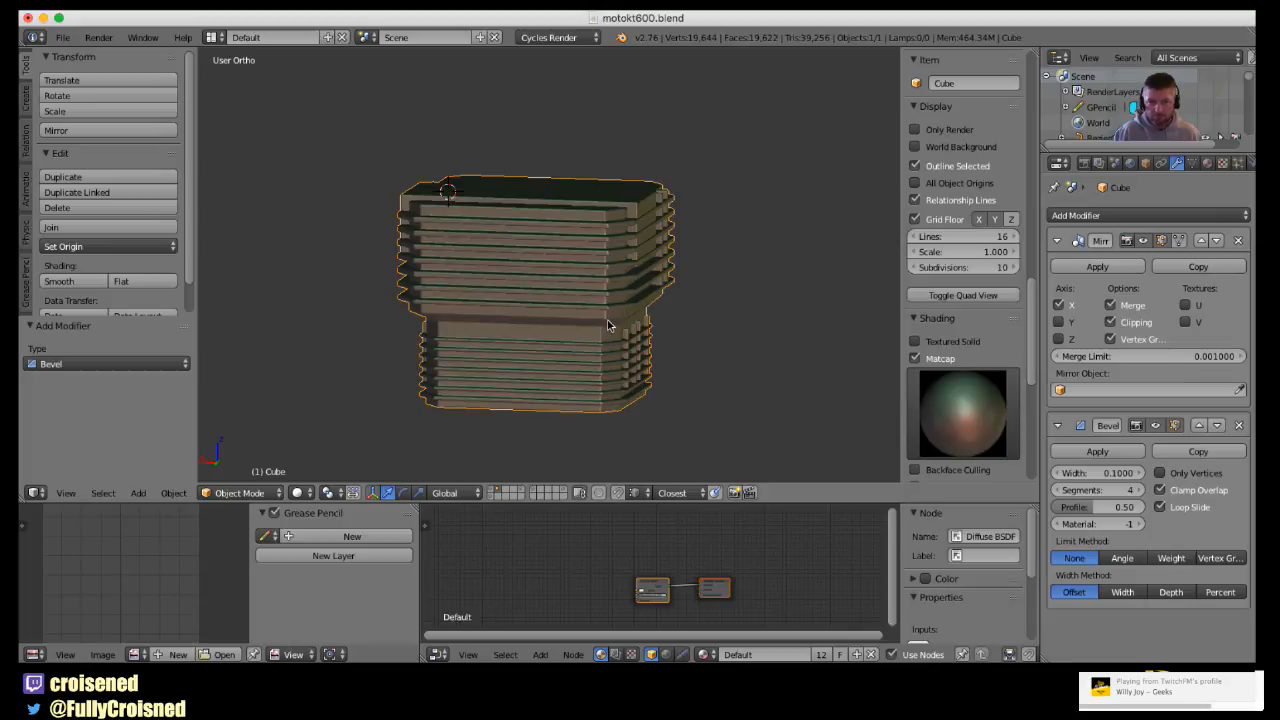
scroll(548, 320, "up", 6)
scroll(628, 317, "down", 2)
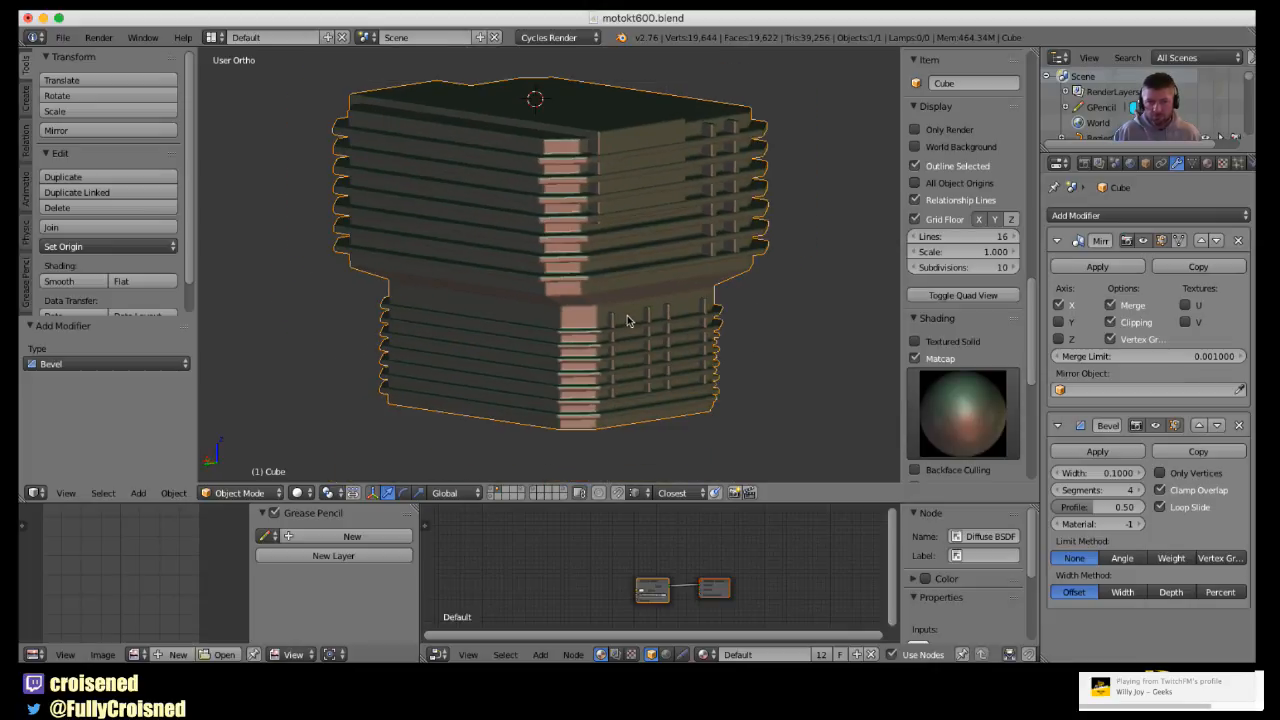
scroll(657, 364, "down", 3)
- Toggle local view on the block, show all layers, and check the whole motorcycle against the right-side reference photo
key("KP_Divide")
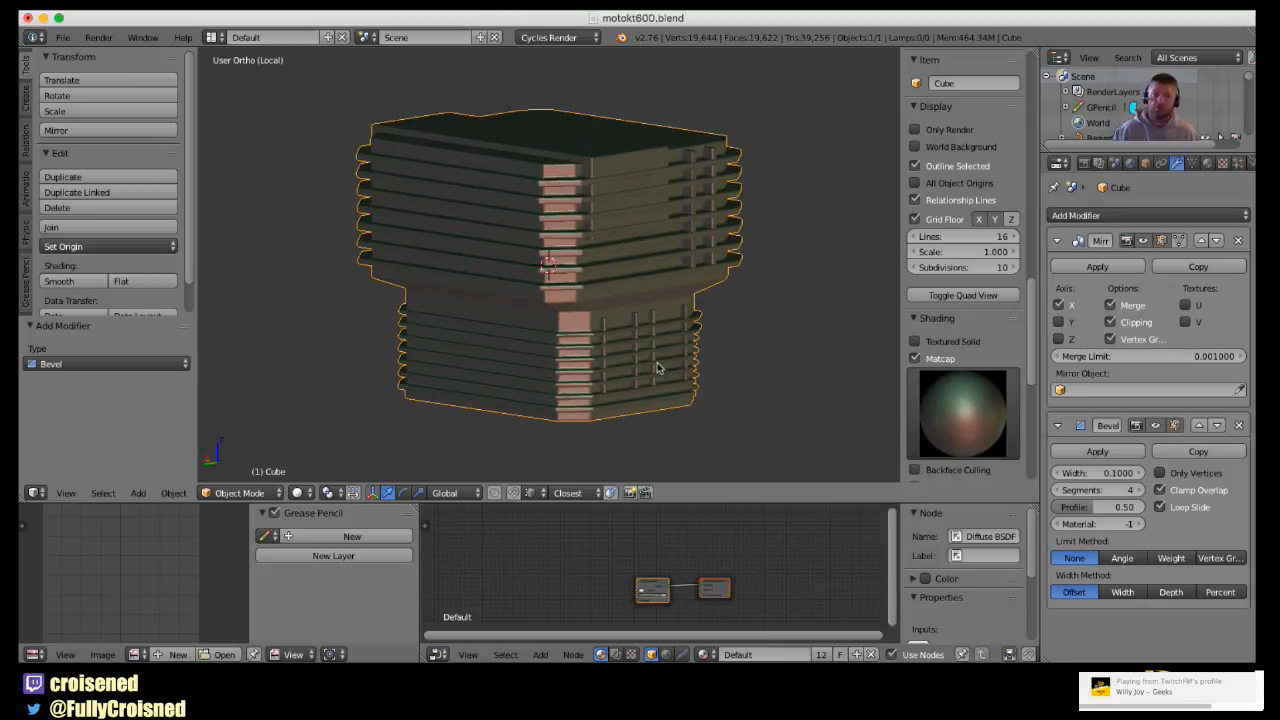
key("KP_Divide")
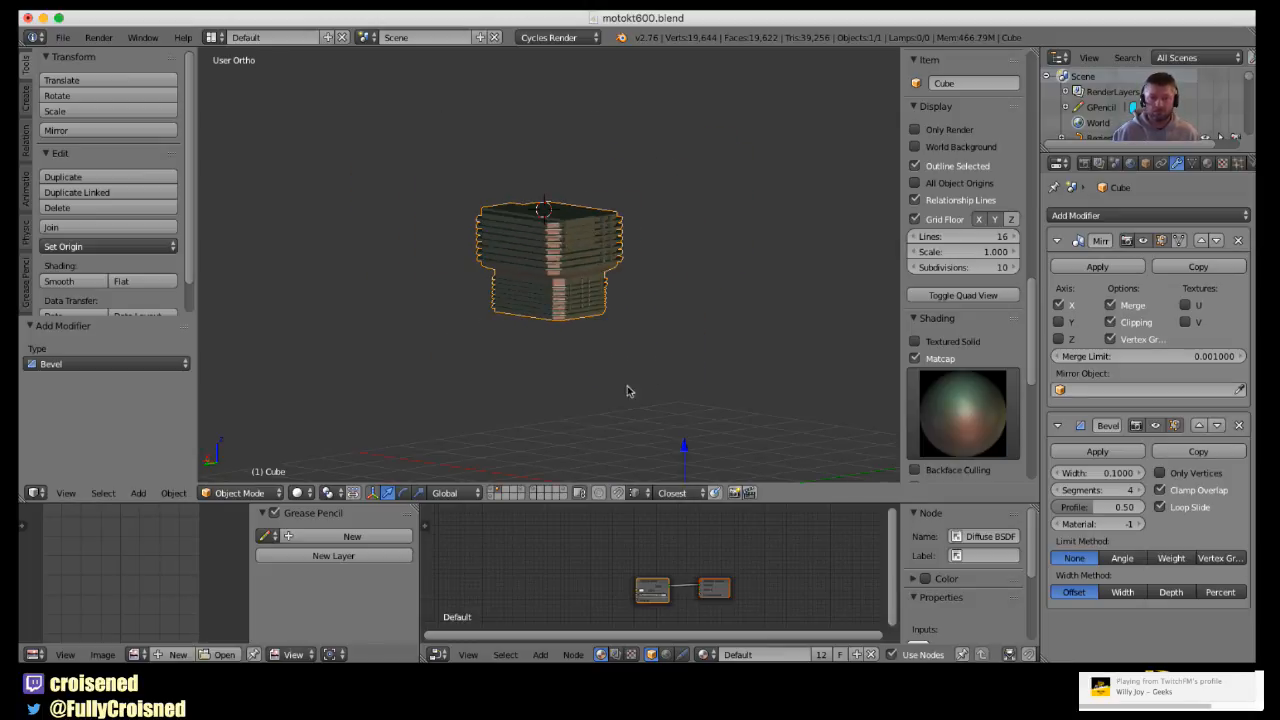
key("grave")
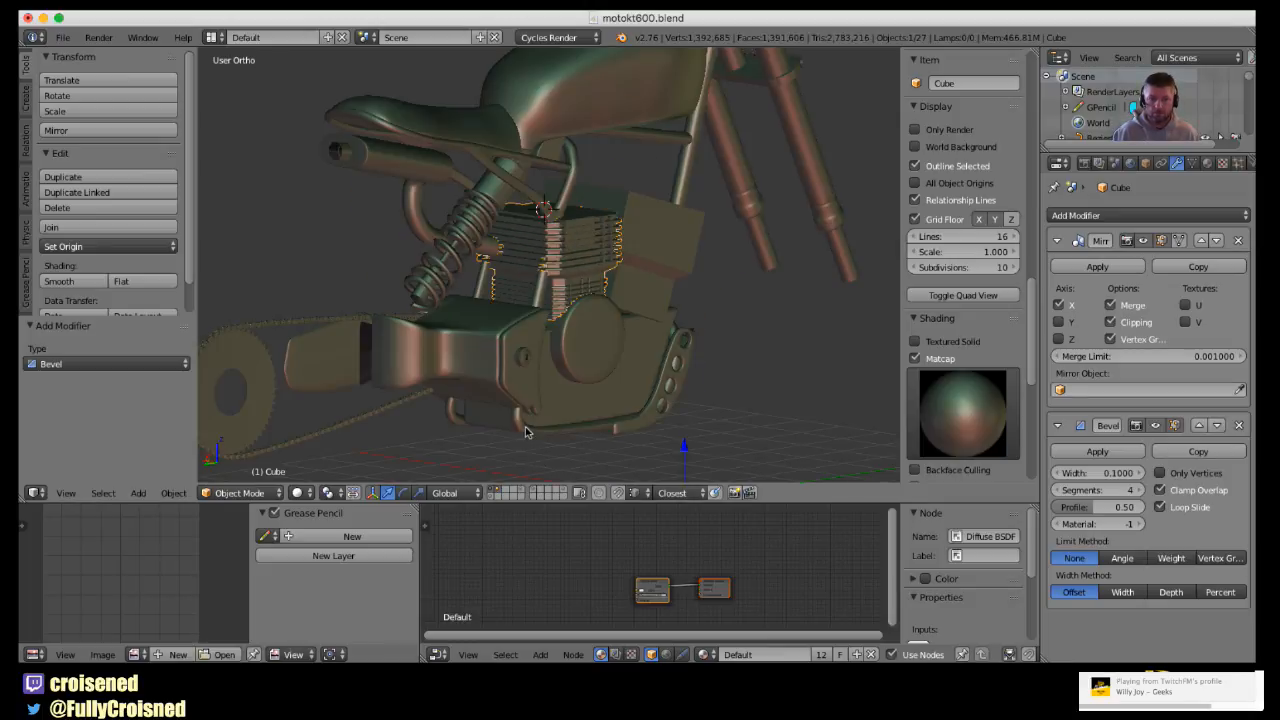
scroll(525, 426, "down", 1)
scroll(517, 344, "down", 1)
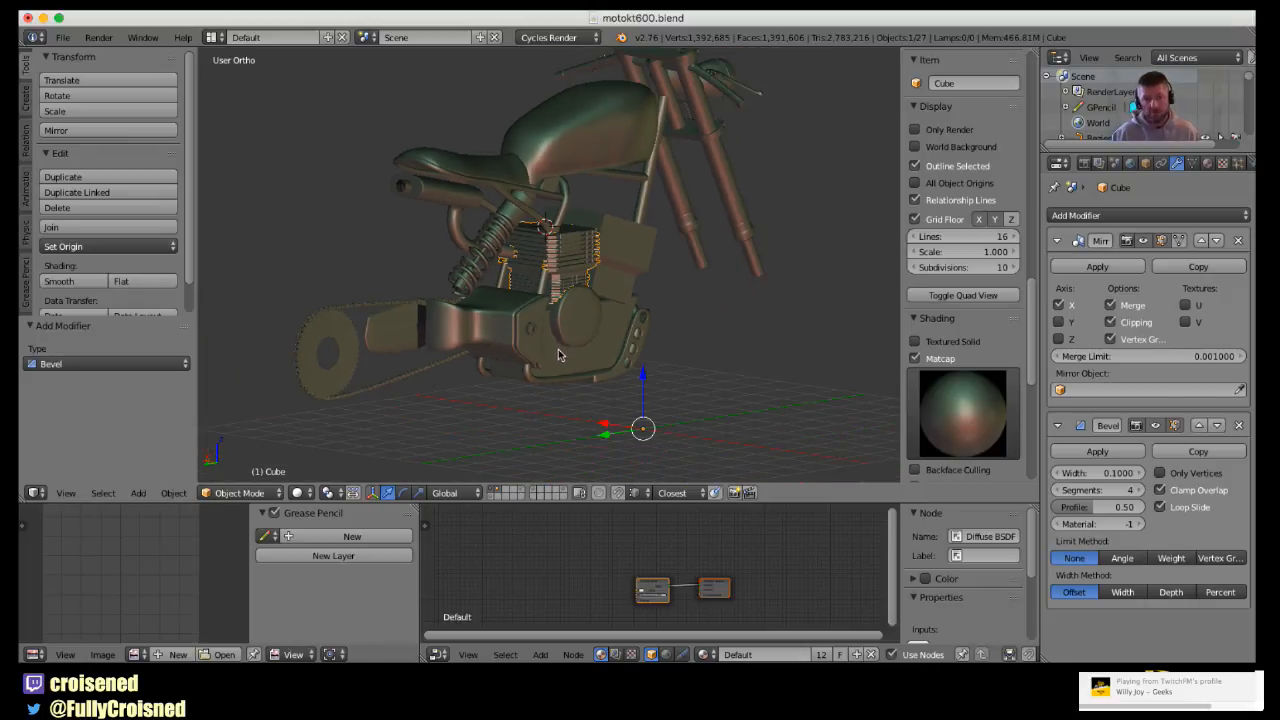
key("KP_3")
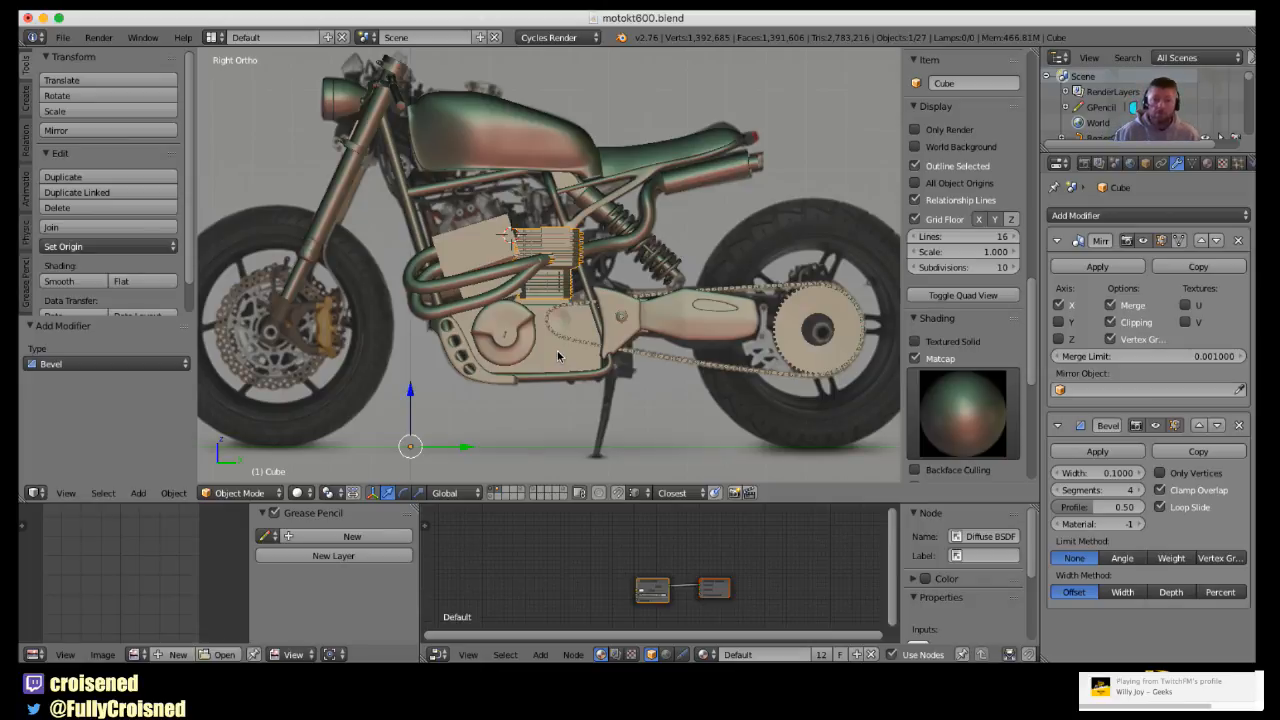
middle_click_drag(557, 350, 579, 333)
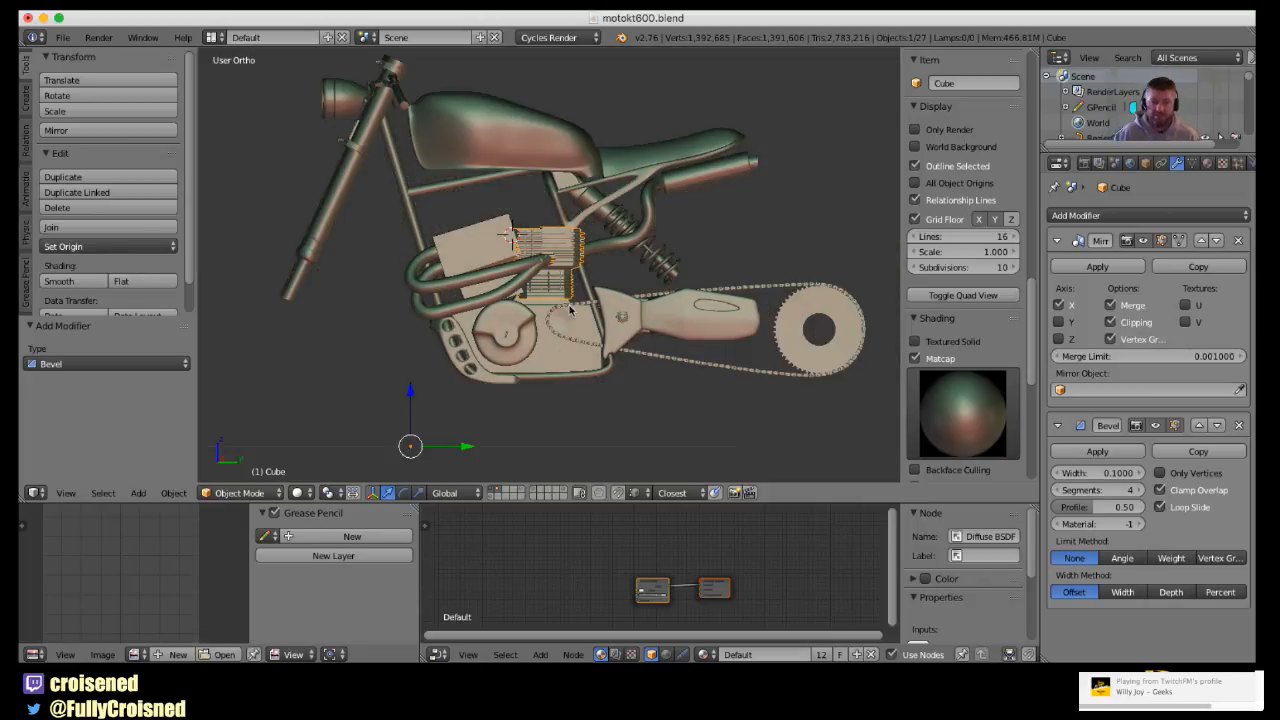
- Delete the plain slanted cylinder block in front of the finned block in the left orthographic view
key("ctrl+KP_3")
scroll(592, 326, "up", 5)
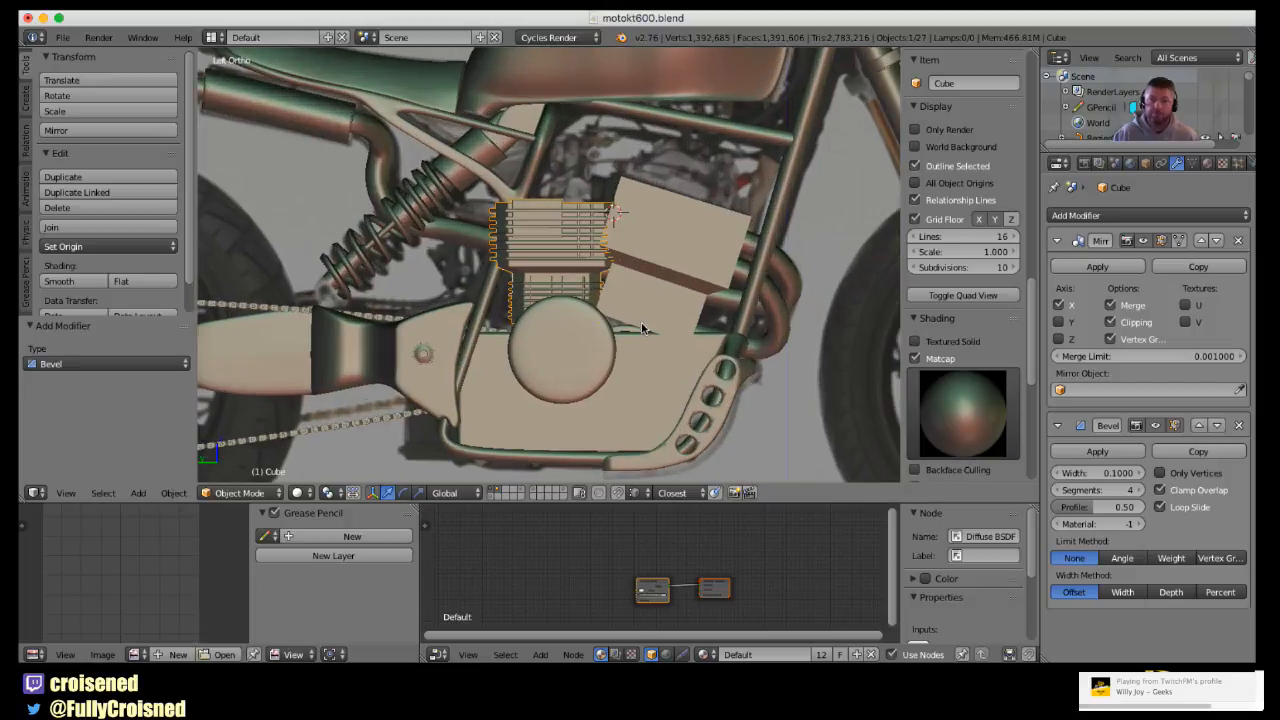
middle_click_drag(555, 341, 450, 359, "shift")
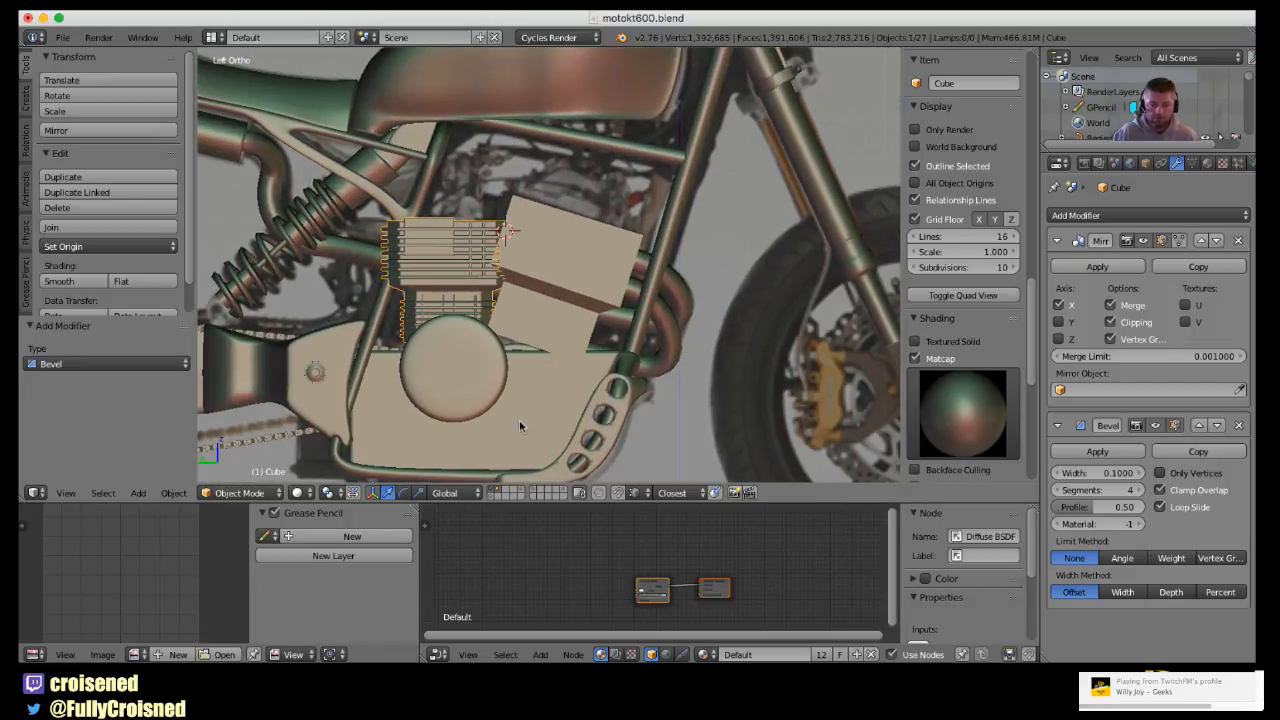
right_click(559, 310)
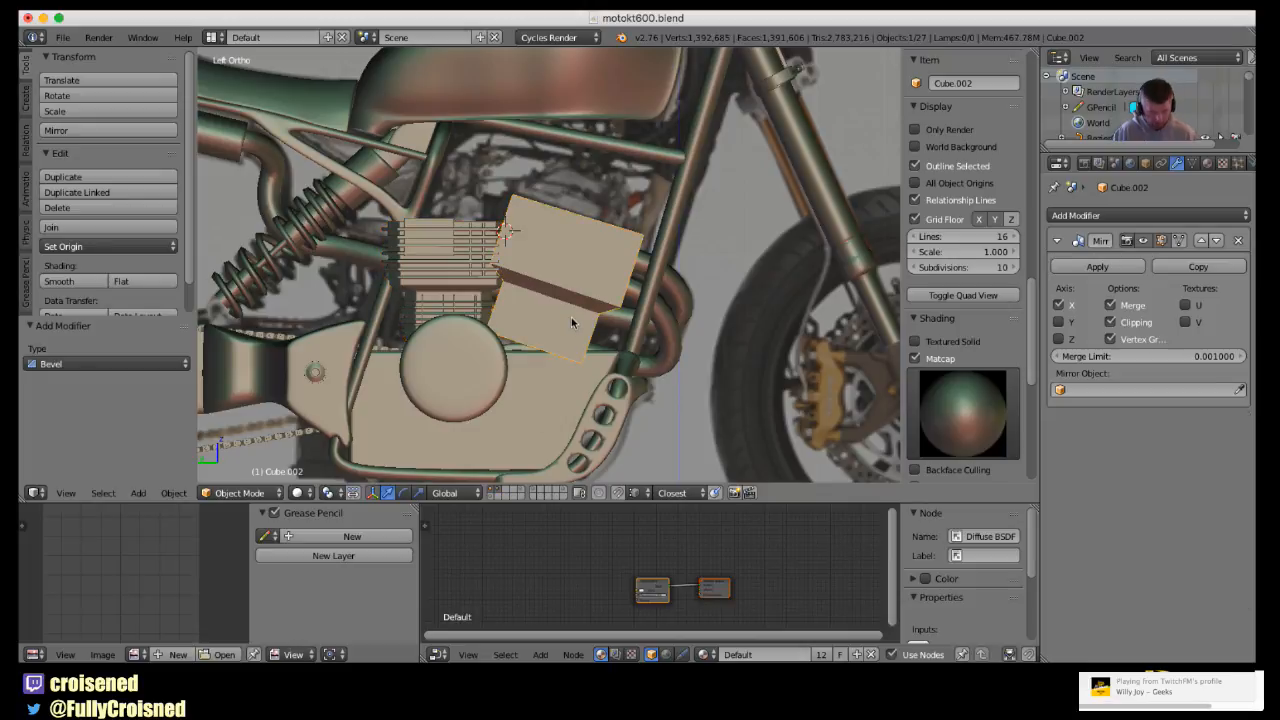
key("x")
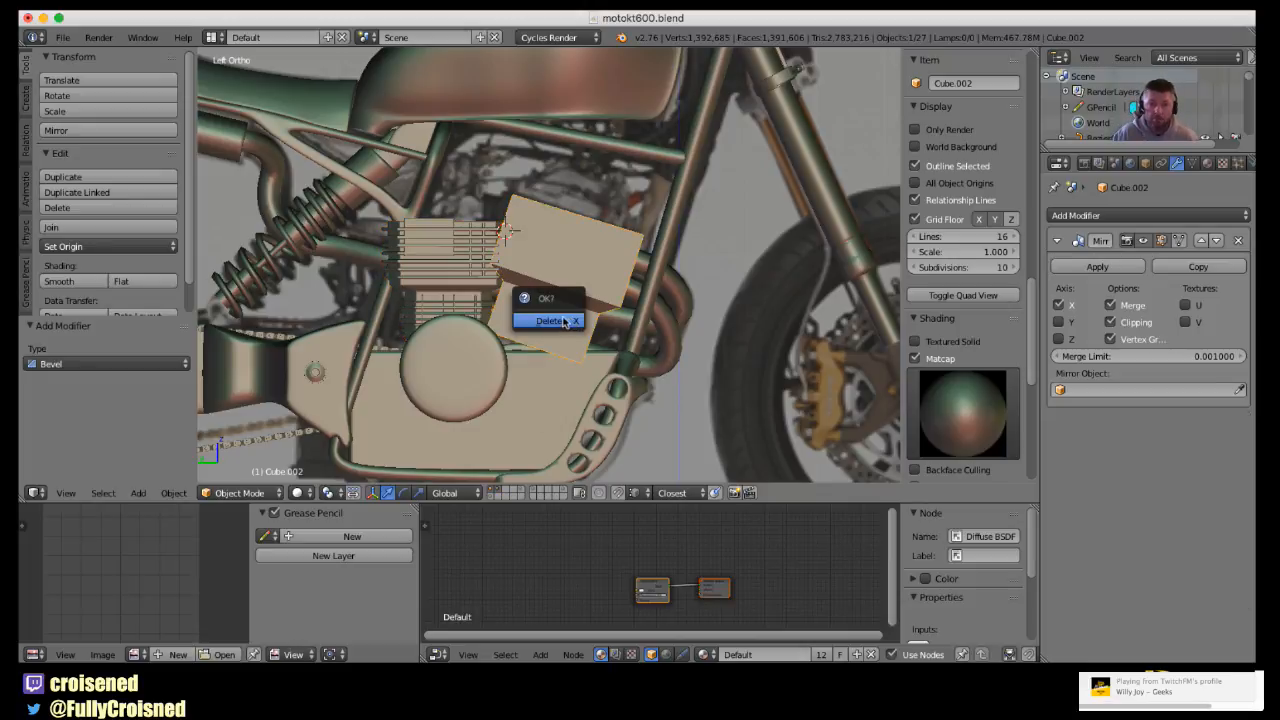
left_click(565, 321)
- Move the finned cylinder block -1.471 along Y toward the front wheel and enter Edit Mode on it
right_click(490, 304)
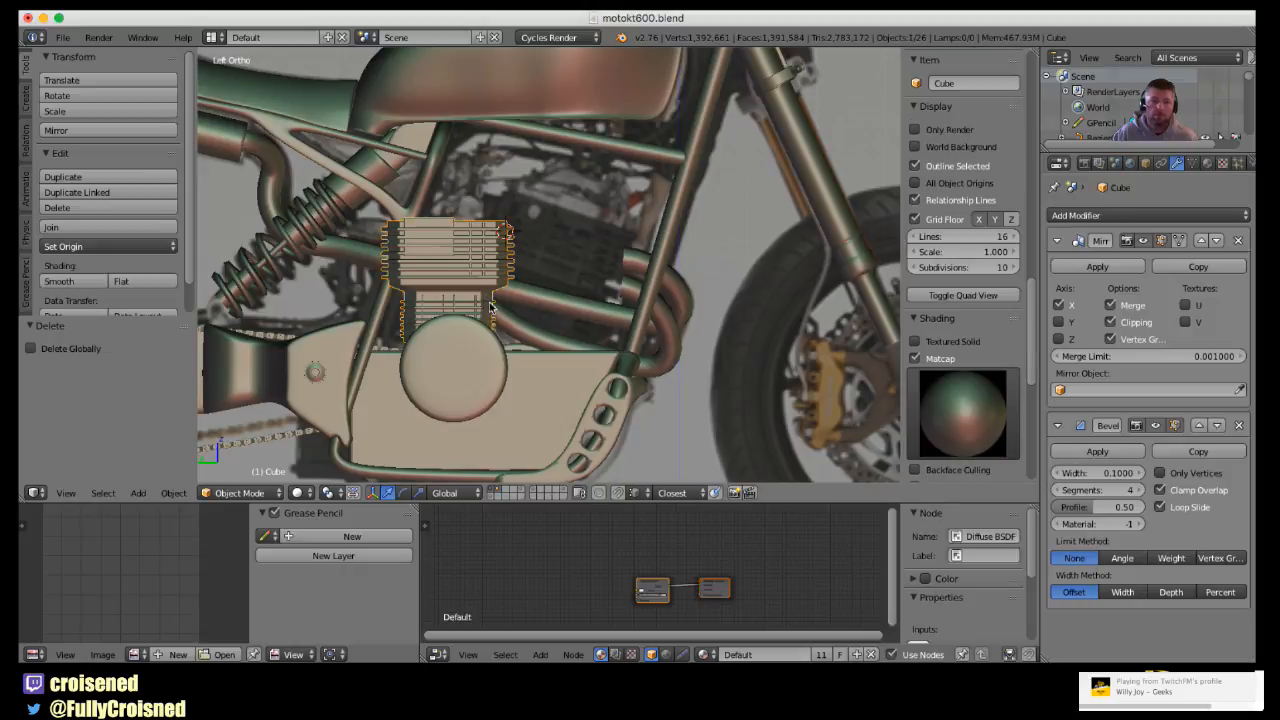
scroll(519, 312, "left", 1, "shift")
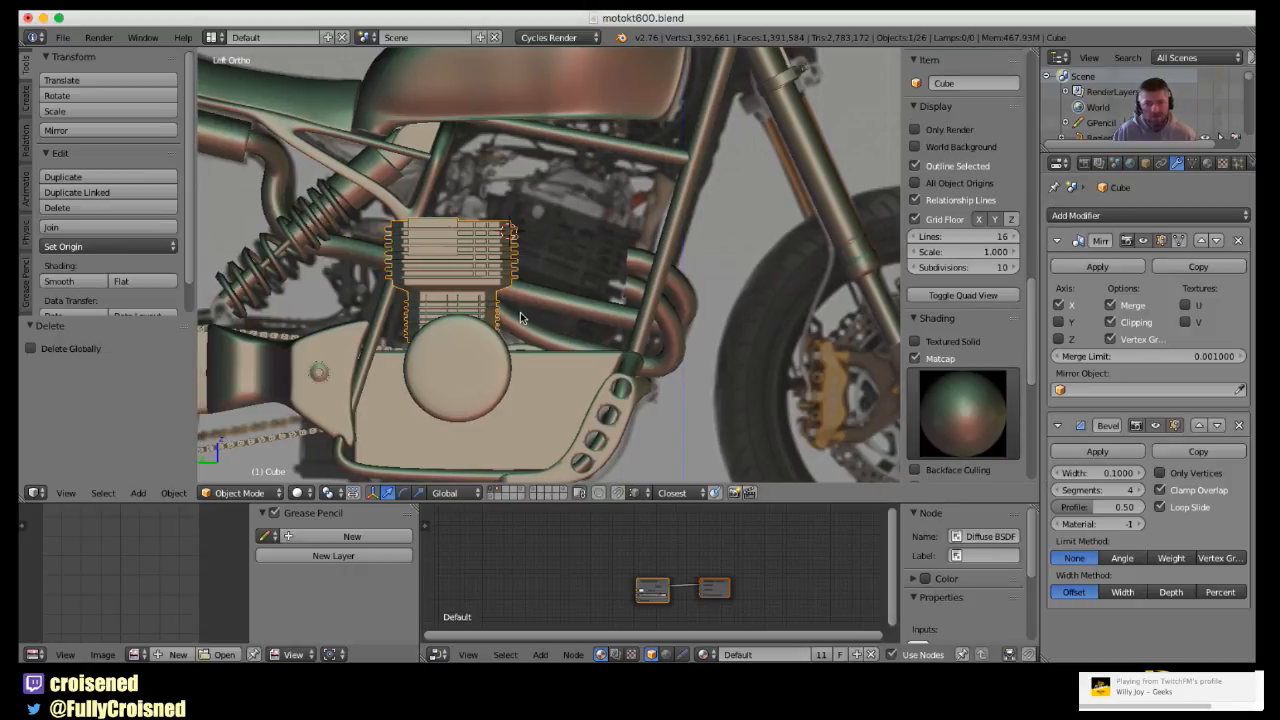
key("g")
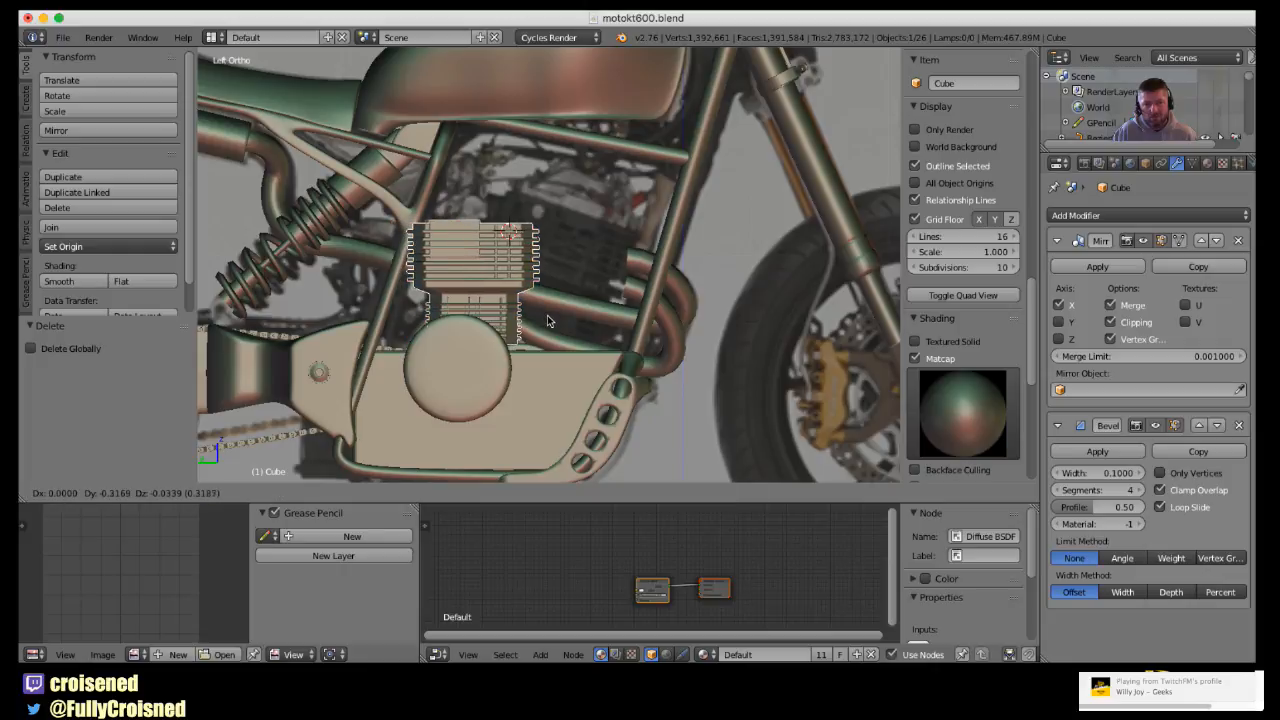
right_click(546, 322)
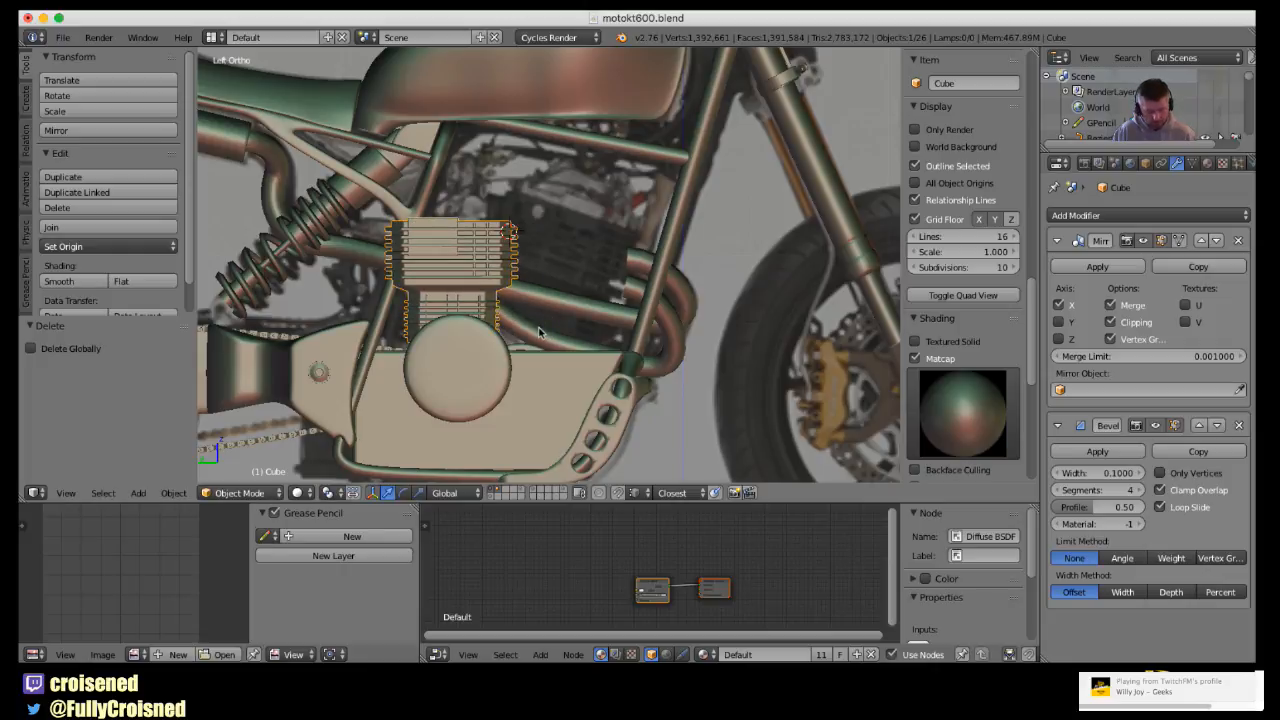
key("g")
key("y")
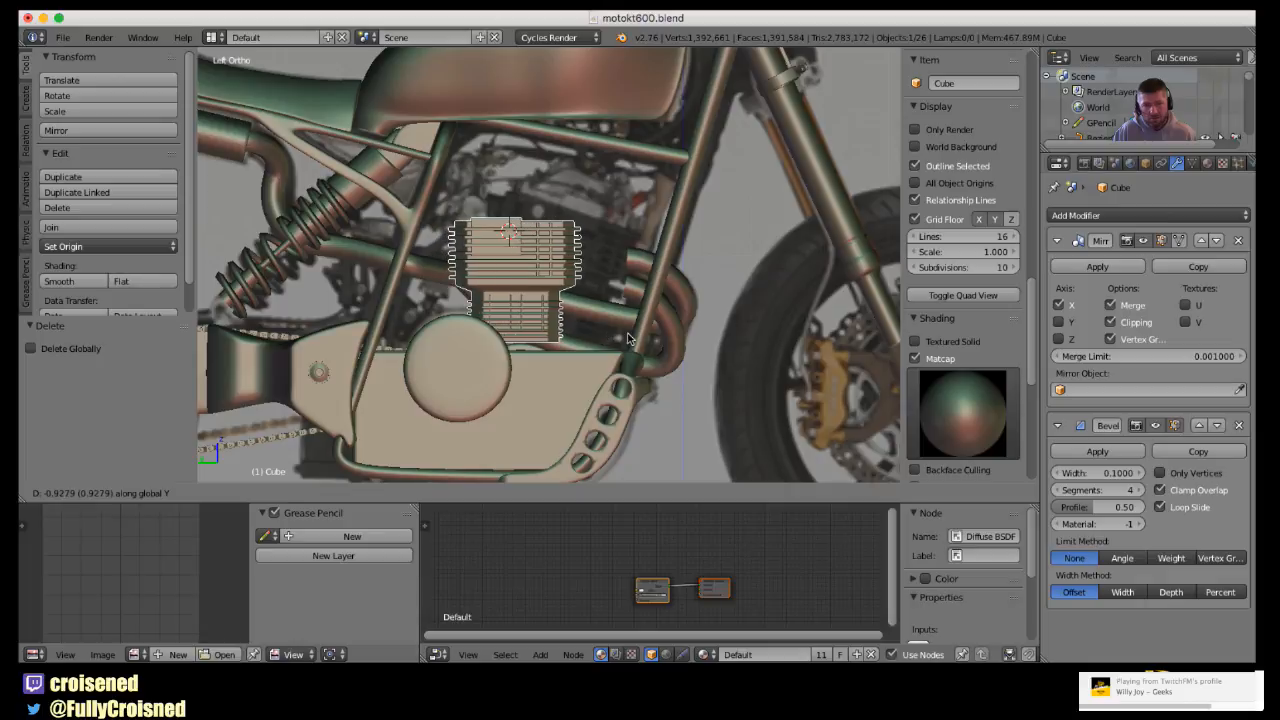
left_click(584, 357)
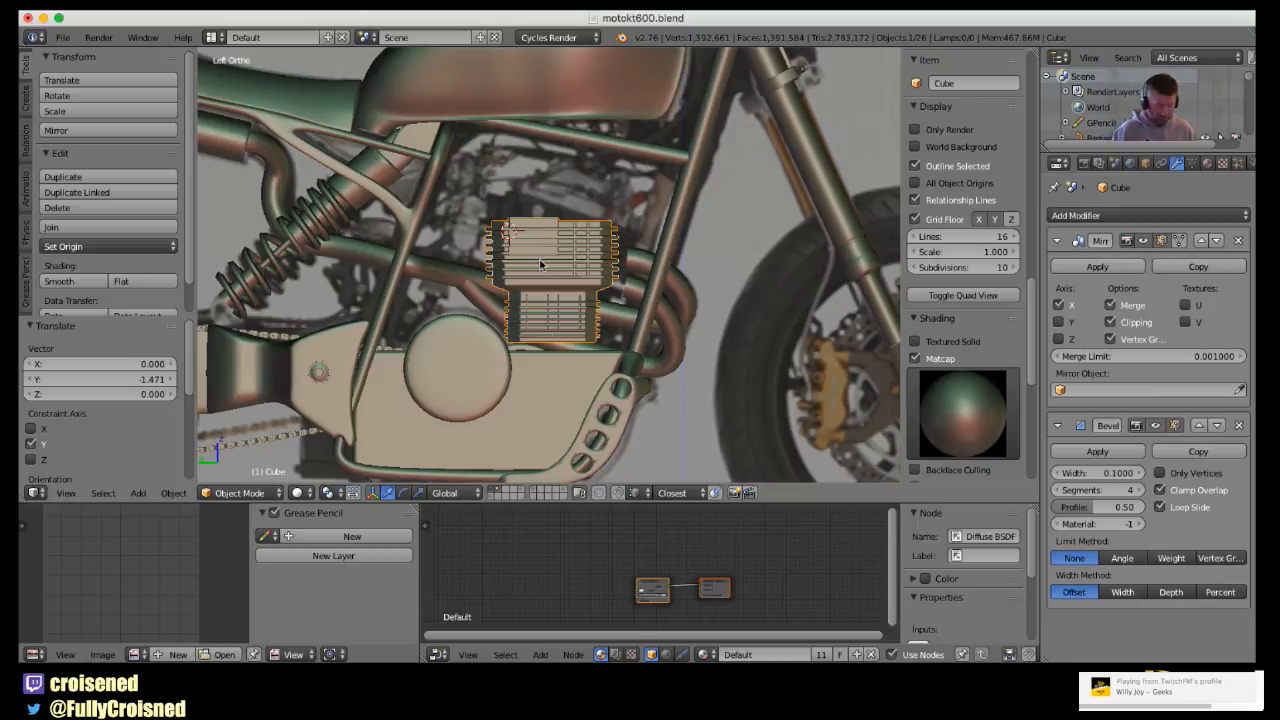
key("Tab")
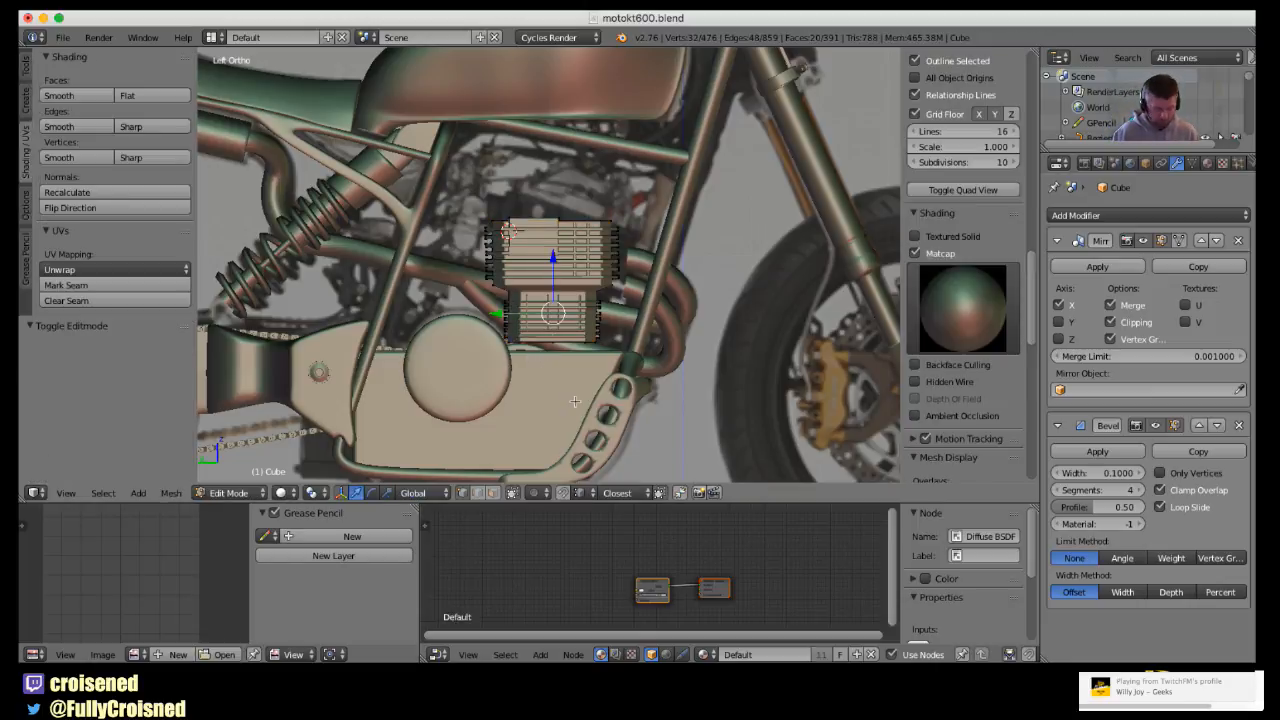